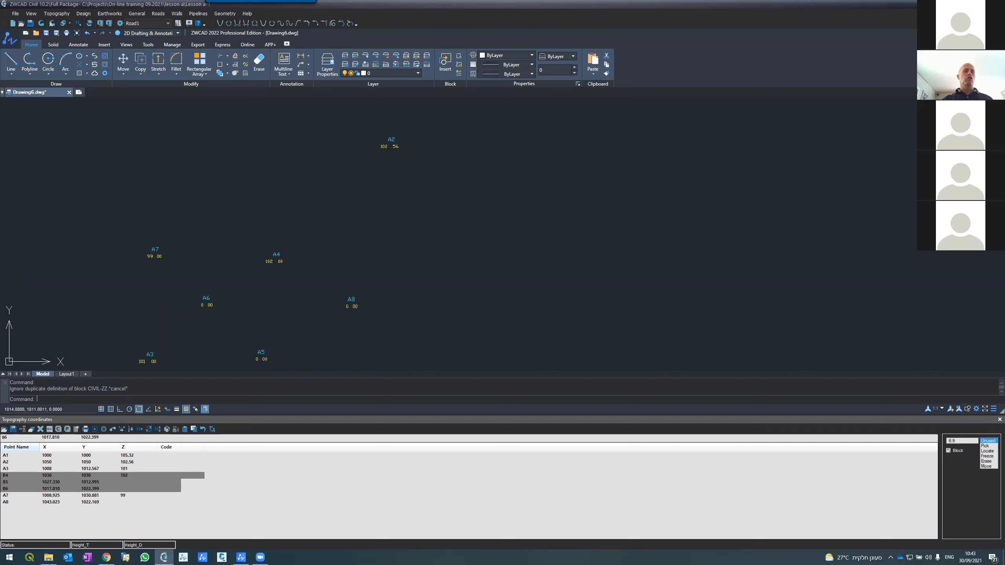
Change the name prefix of the three selected points to BBA and redraw the points in the drawing
{"action": "type", "text": "A"}
{"action": "left_click", "coordinate": [41, 23]}
{"action": "scroll", "coordinate": [289, 249], "scroll_direction": "up", "scroll_amount": 7}
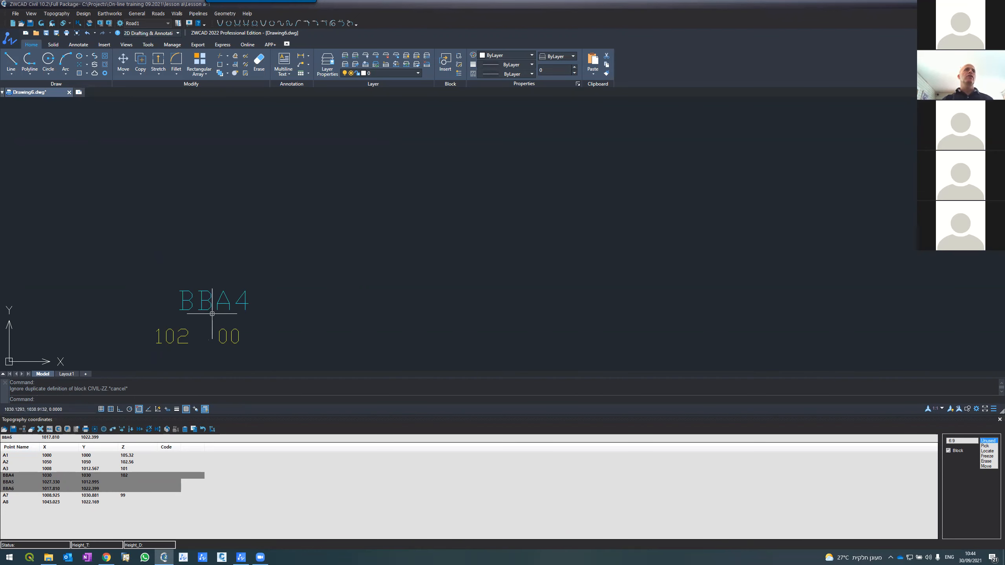
{"action": "scroll", "coordinate": [194, 305], "scroll_direction": "down", "scroll_amount": 8}
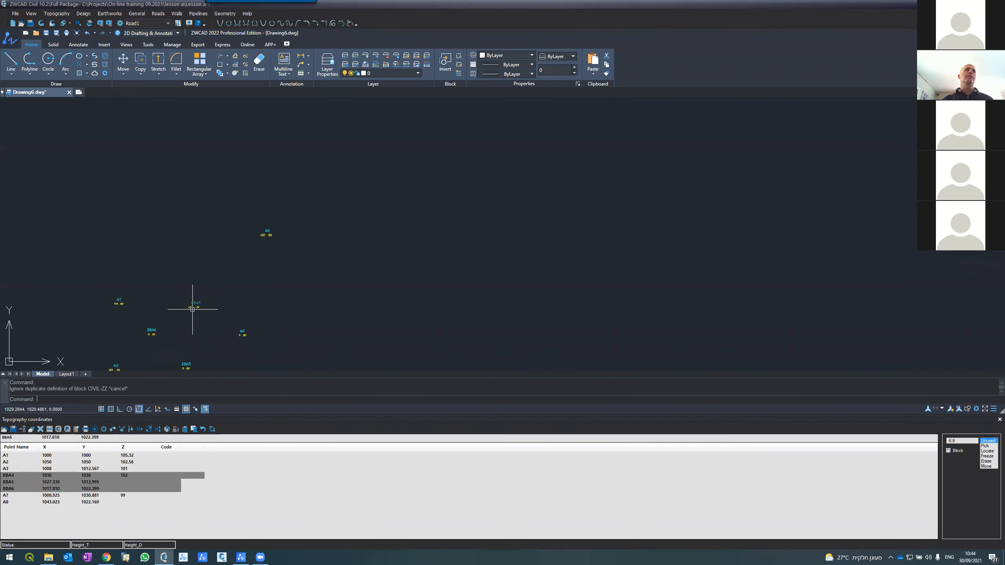
{"action": "scroll", "coordinate": [193, 312], "scroll_direction": "up", "scroll_amount": 5}
{"action": "scroll", "coordinate": [193, 313], "scroll_direction": "up", "scroll_amount": 1}
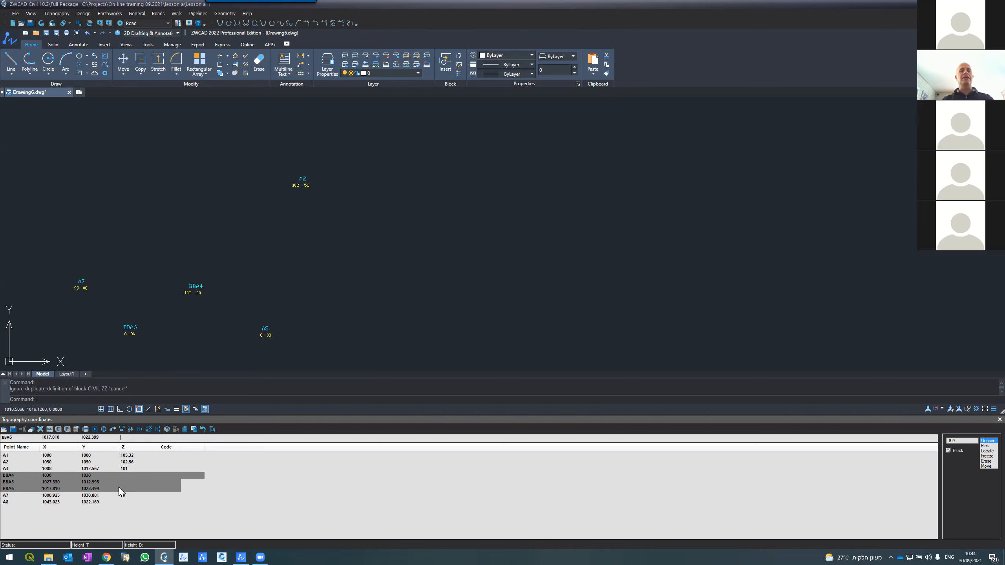
Set the Z elevation of the selected points BBA4, BBA5 and BBA6 to 98.5 and redraw the points
{"action": "left_click", "coordinate": [41, 22]}
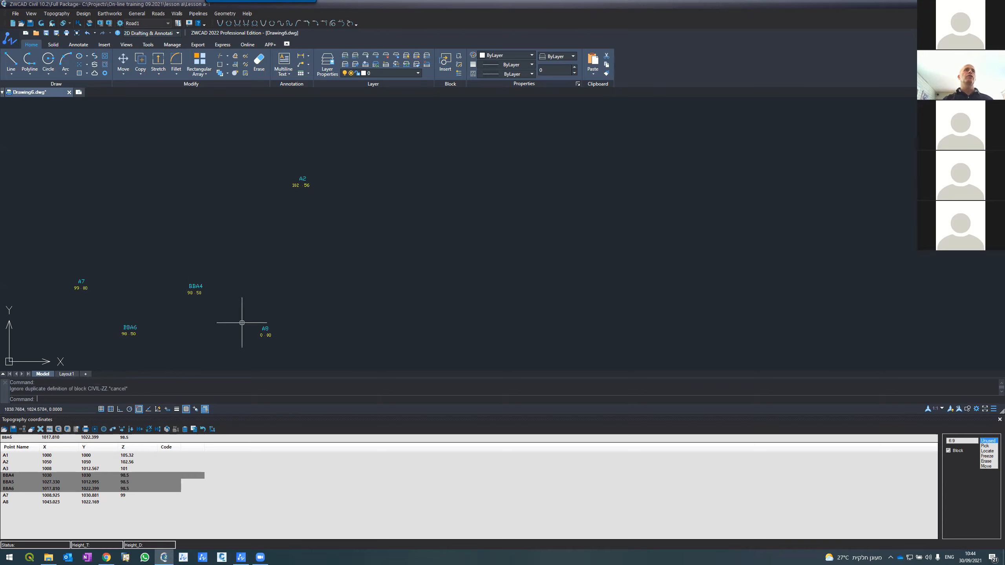
{"action": "scroll", "coordinate": [196, 287], "scroll_direction": "up", "scroll_amount": 8}
{"action": "scroll", "coordinate": [195, 261], "scroll_direction": "down", "scroll_amount": 10}
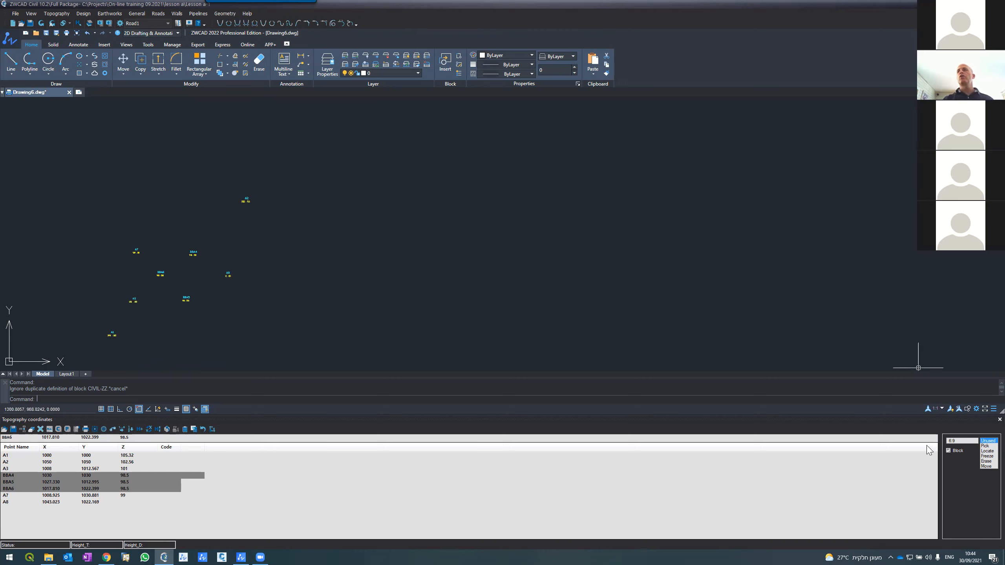
Turn off Block selection and select only point BBA4 in the topography coordinates table
{"action": "left_click", "coordinate": [948, 450]}
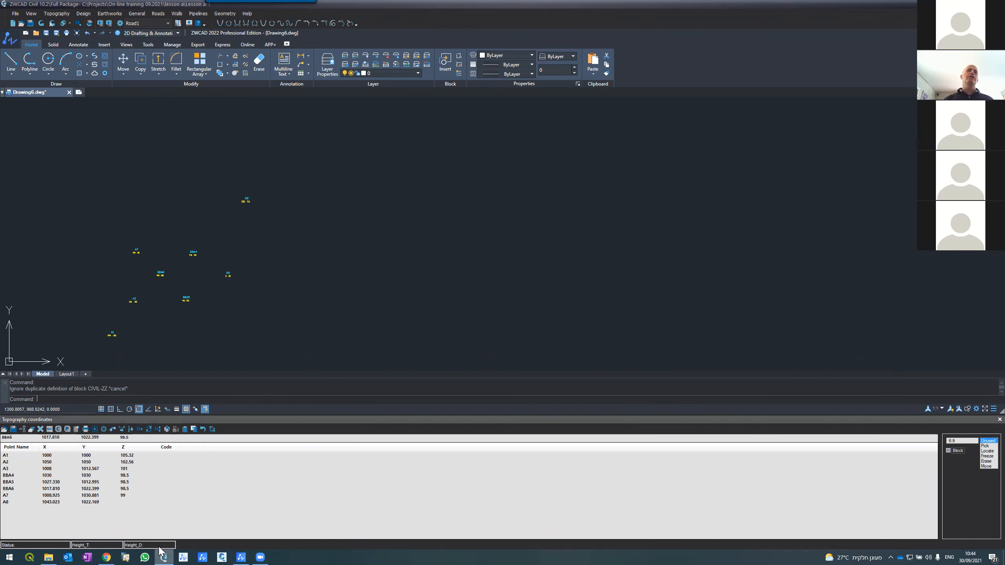
{"action": "left_click", "coordinate": [100, 475]}
{"action": "left_click", "coordinate": [84, 489]}
{"action": "left_click", "coordinate": [77, 483]}
{"action": "left_click", "coordinate": [71, 476]}
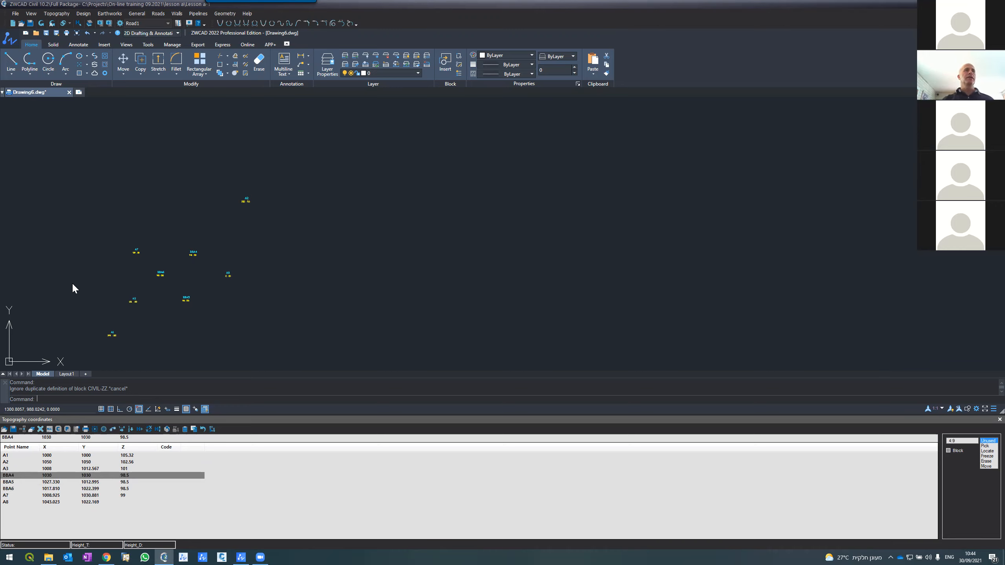
Locate point A7 from the coordinates table in the drawing and inspect its surroundings
{"action": "scroll", "coordinate": [114, 265], "scroll_direction": "down", "scroll_amount": 8}
{"action": "scroll", "coordinate": [233, 242], "scroll_direction": "down", "scroll_amount": 2}
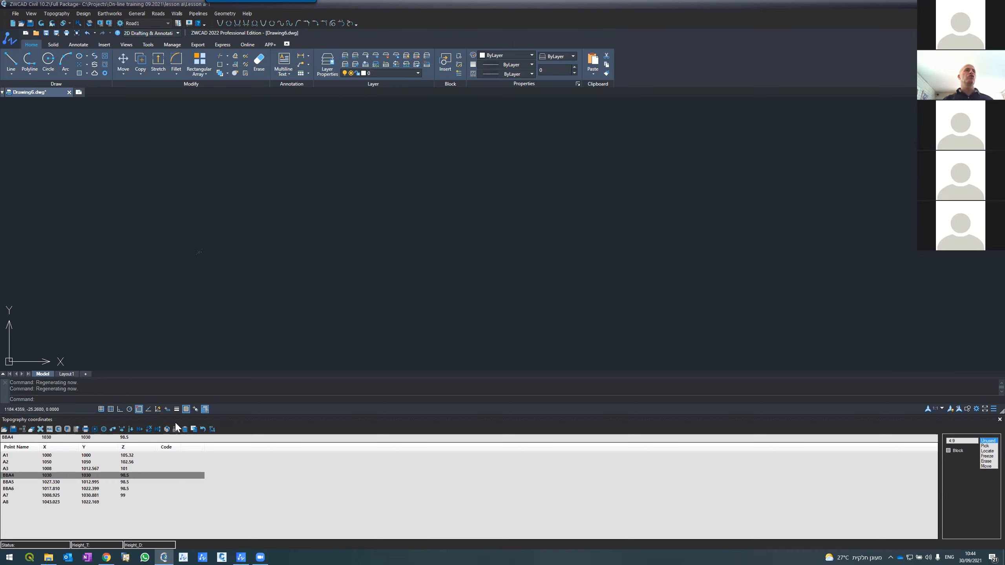
{"action": "left_click", "coordinate": [12, 496]}
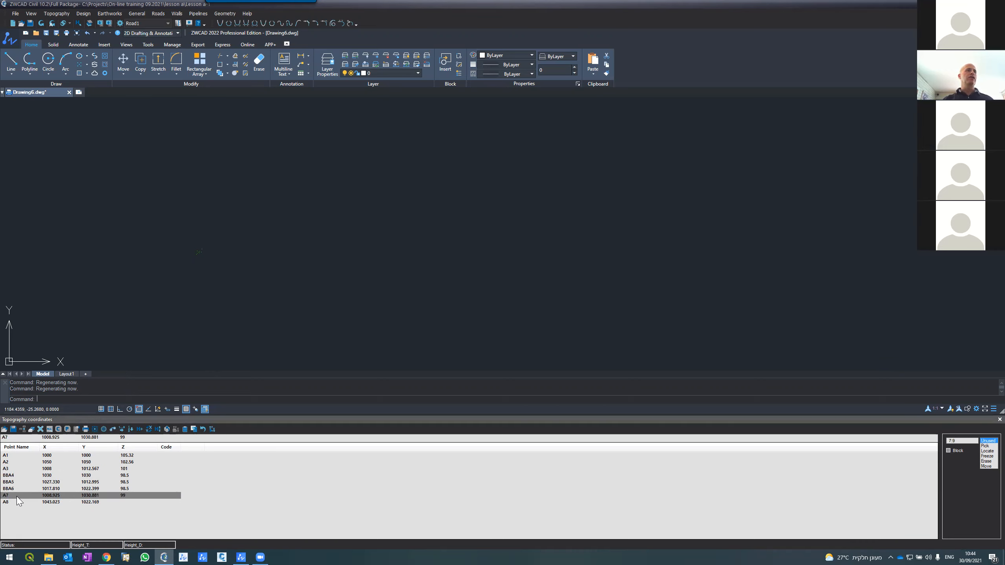
{"action": "left_click", "coordinate": [102, 430]}
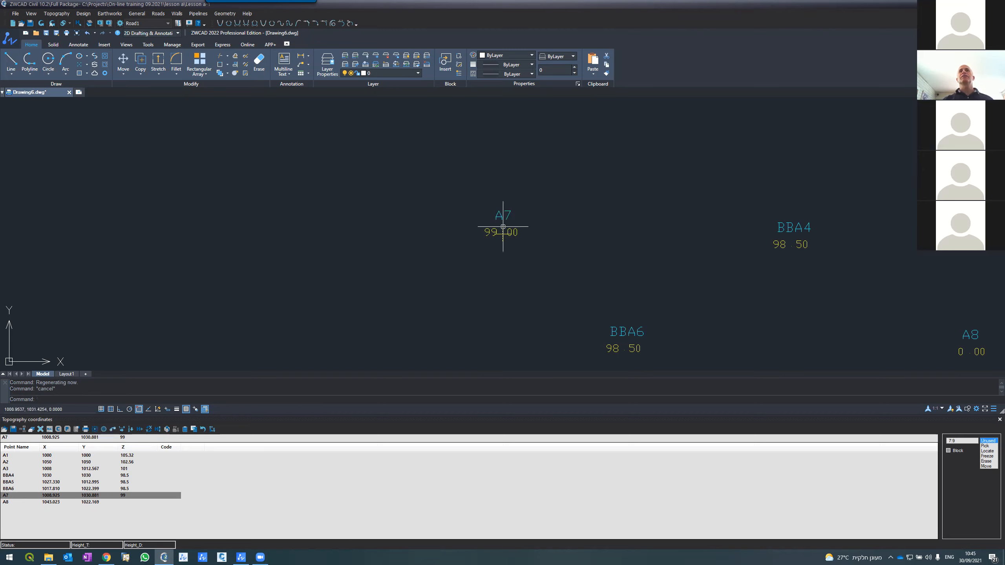
{"action": "scroll", "coordinate": [503, 232], "scroll_direction": "up", "scroll_amount": 6}
{"action": "scroll", "coordinate": [484, 226], "scroll_direction": "down", "scroll_amount": 7}
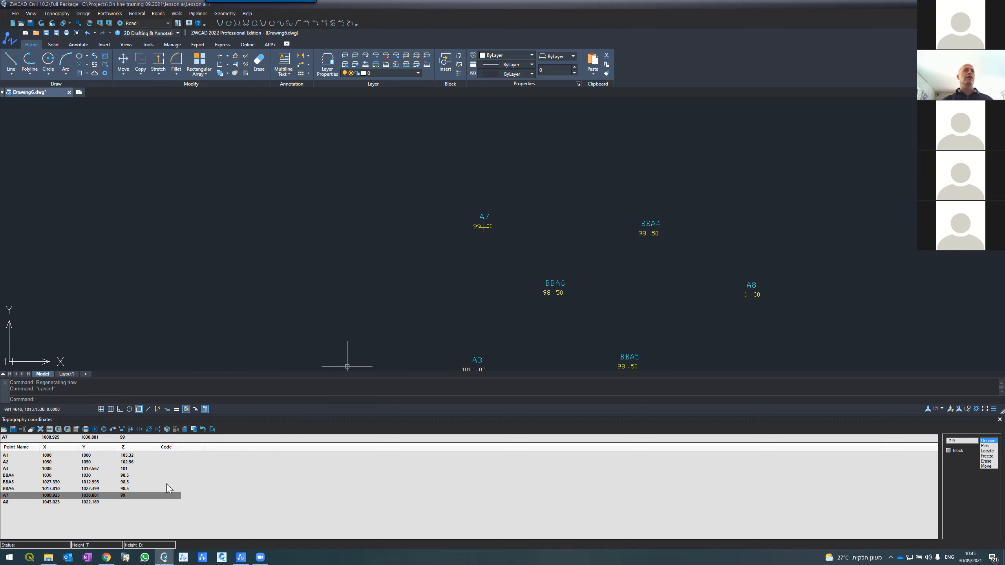
Locate point A3 from the coordinates table in the drawing, keeping Block selection off
{"action": "left_click", "coordinate": [27, 470]}
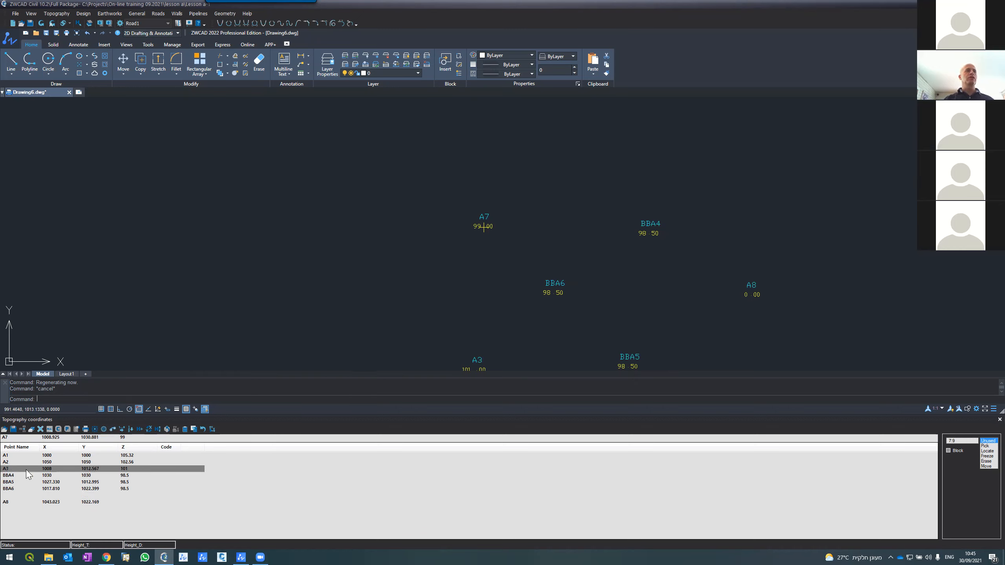
{"action": "left_click", "coordinate": [104, 429]}
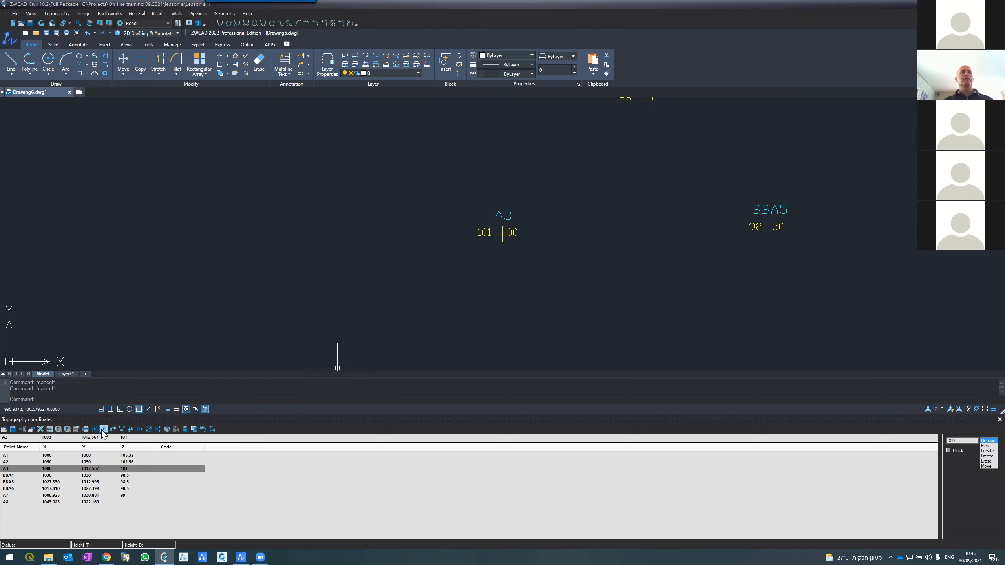
{"action": "left_click", "coordinate": [949, 450]}
{"action": "left_click", "coordinate": [949, 451]}
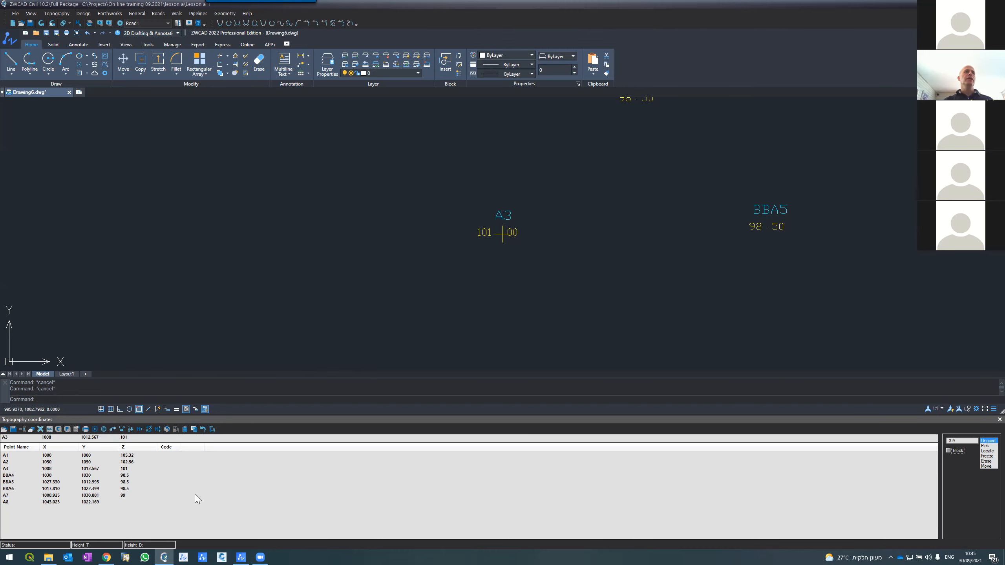
Assign code 63 to point A3 and redraw the points to show its symbol
{"action": "left_click", "coordinate": [59, 469]}
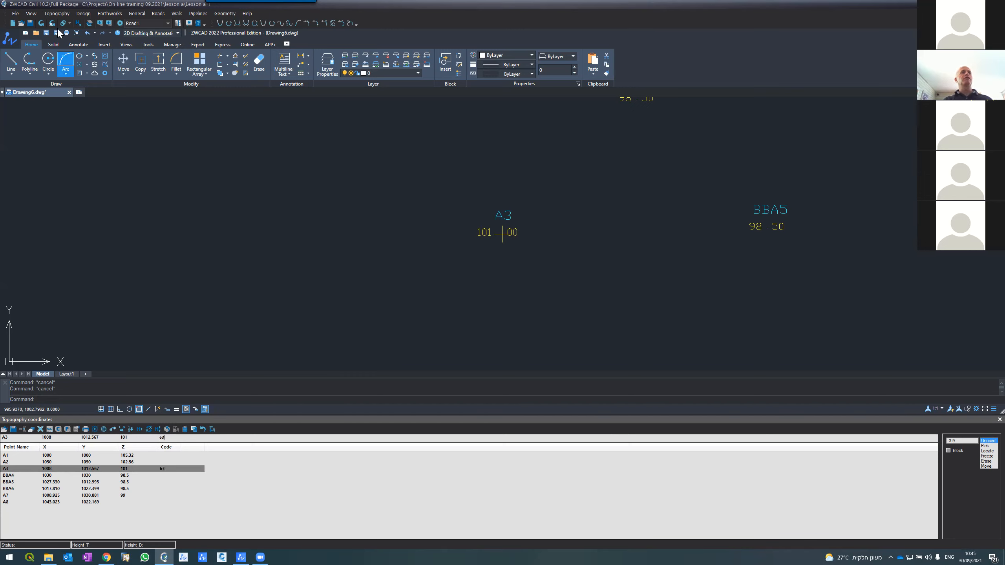
{"action": "left_click", "coordinate": [41, 22]}
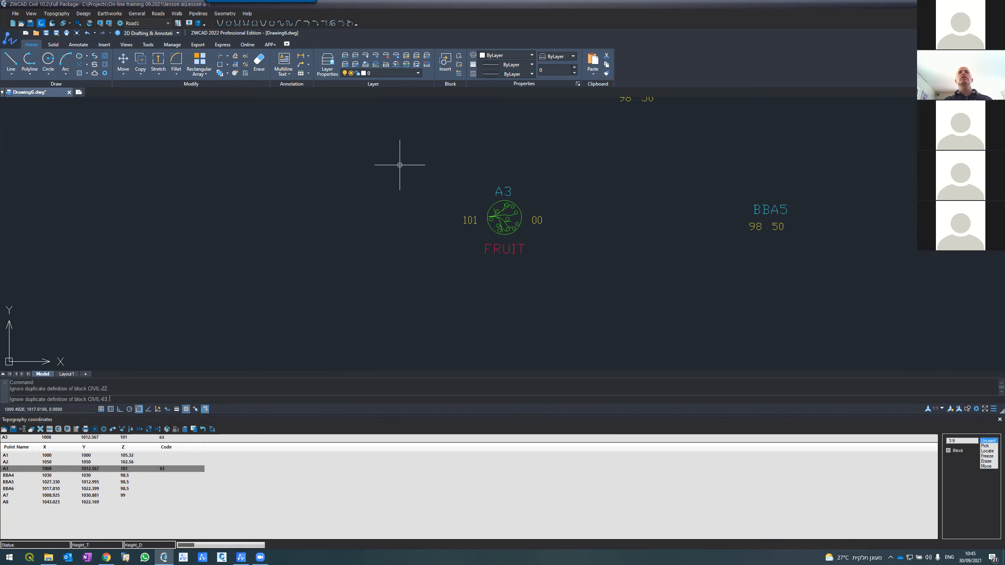
{"action": "scroll", "coordinate": [493, 198], "scroll_direction": "up", "scroll_amount": 3}
{"action": "scroll", "coordinate": [494, 196], "scroll_direction": "down", "scroll_amount": 3}
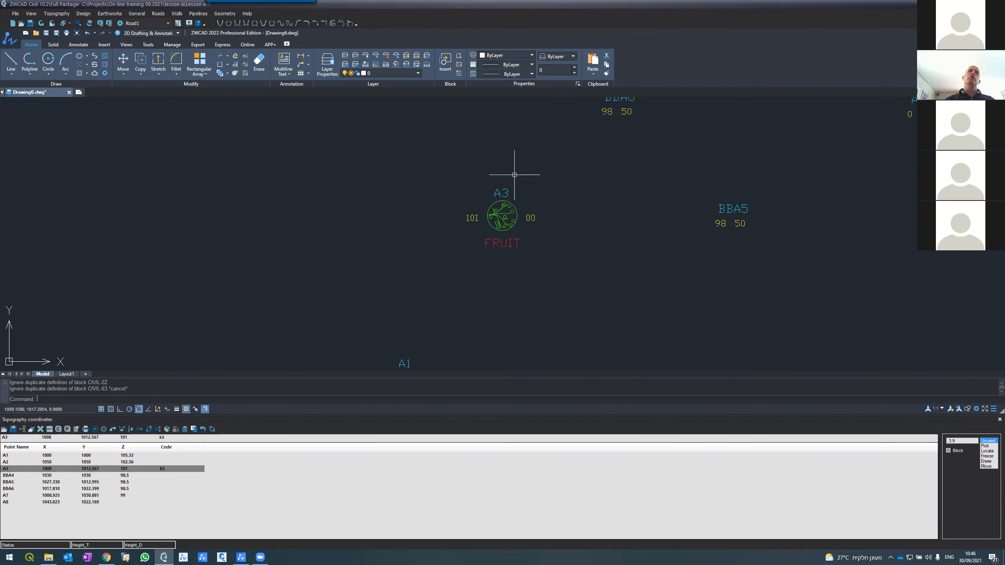
{"action": "scroll", "coordinate": [503, 216], "scroll_direction": "down", "scroll_amount": 3}
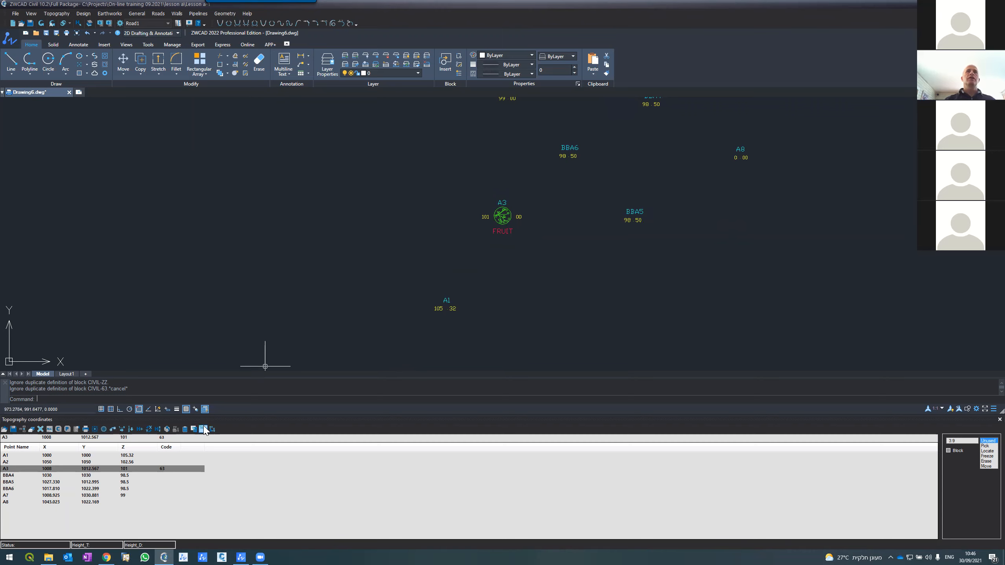
Assign code 60 to point A1 and redraw the points to show its symbol
{"action": "scroll", "coordinate": [437, 322], "scroll_direction": "up", "scroll_amount": 1}
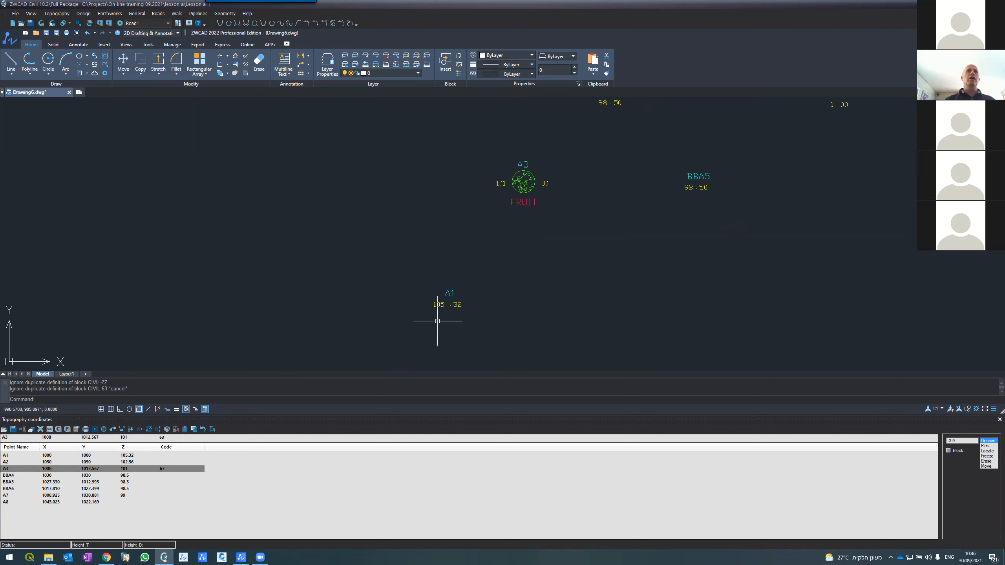
{"action": "left_click", "coordinate": [111, 455]}
{"action": "left_click", "coordinate": [160, 438]}
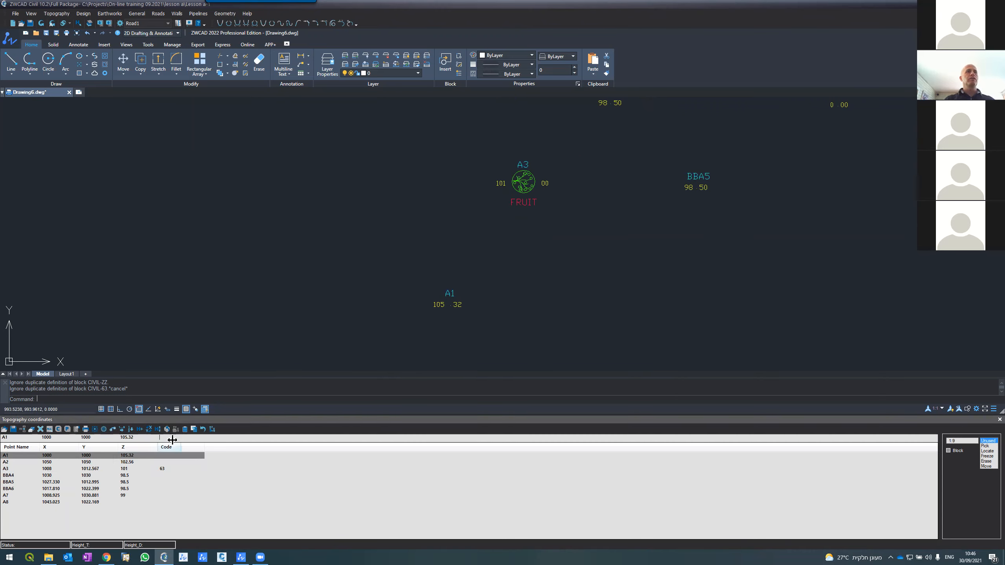
{"action": "type", "text": "60"}
{"action": "key", "text": "Return"}
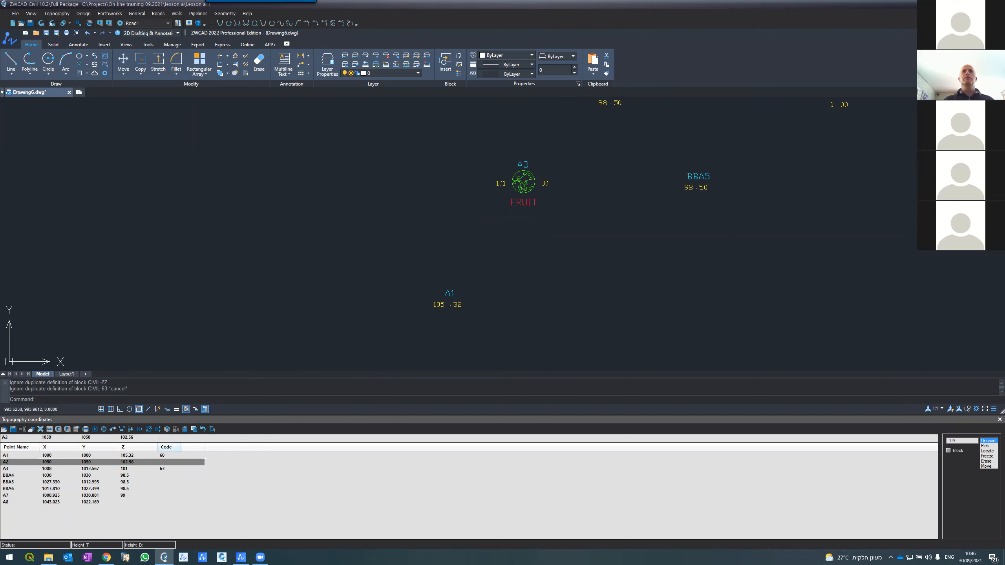
{"action": "left_click", "coordinate": [41, 23]}
{"action": "key", "text": "Escape"}
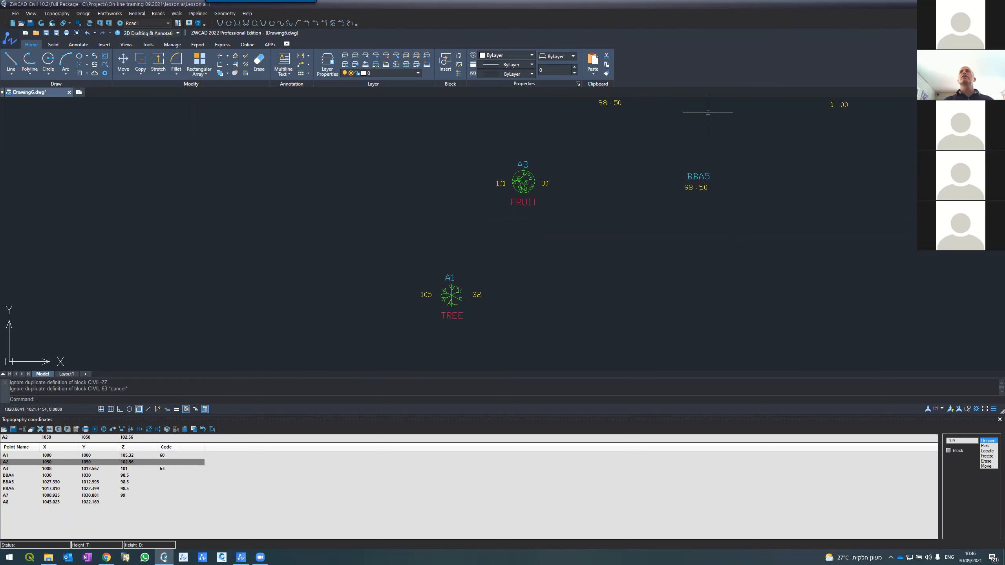
Switch to File Explorer and open the Main folder inside the Codes folder of ZWCAD Civil 10.2
{"action": "left_click", "coordinate": [49, 557]}
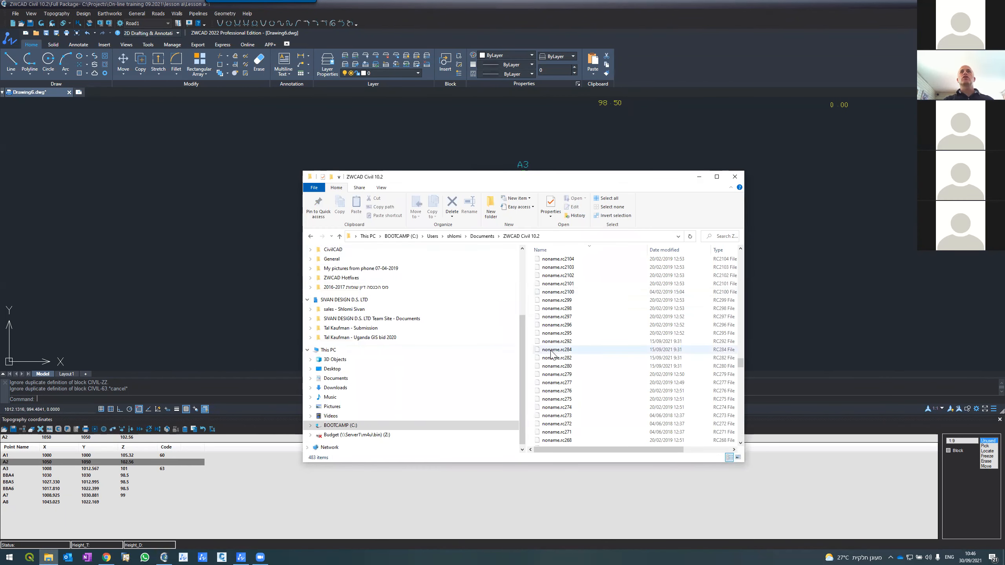
{"action": "scroll", "coordinate": [552, 359], "scroll_direction": "down", "scroll_amount": 15}
{"action": "scroll", "coordinate": [553, 360], "scroll_direction": "down", "scroll_amount": 15}
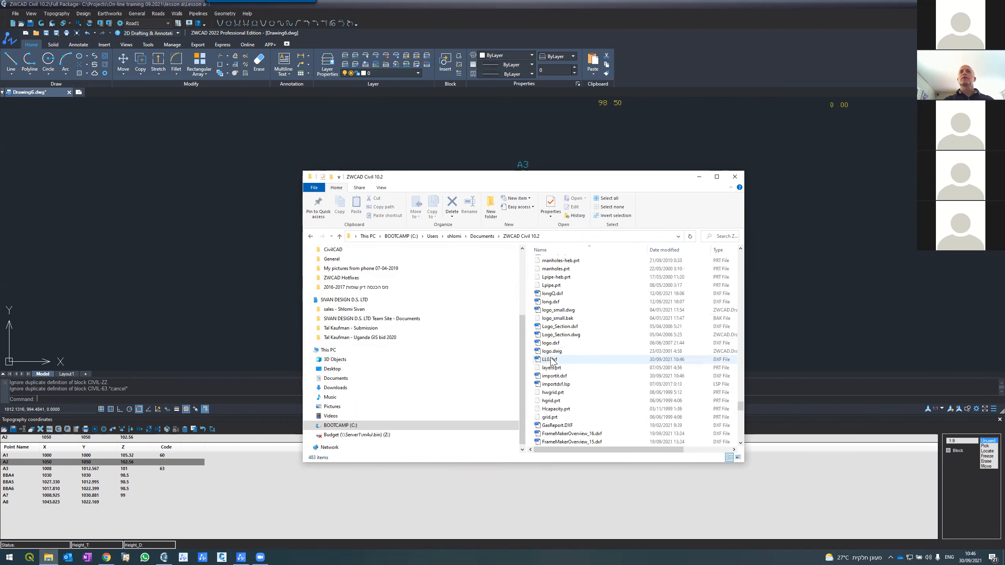
{"action": "scroll", "coordinate": [554, 362], "scroll_direction": "down", "scroll_amount": 10}
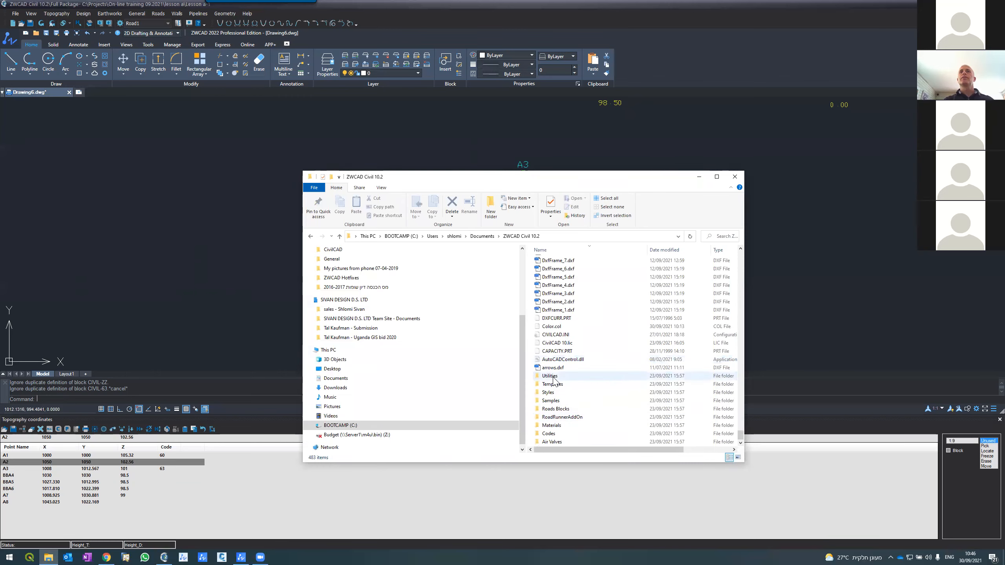
{"action": "double_click", "coordinate": [550, 433]}
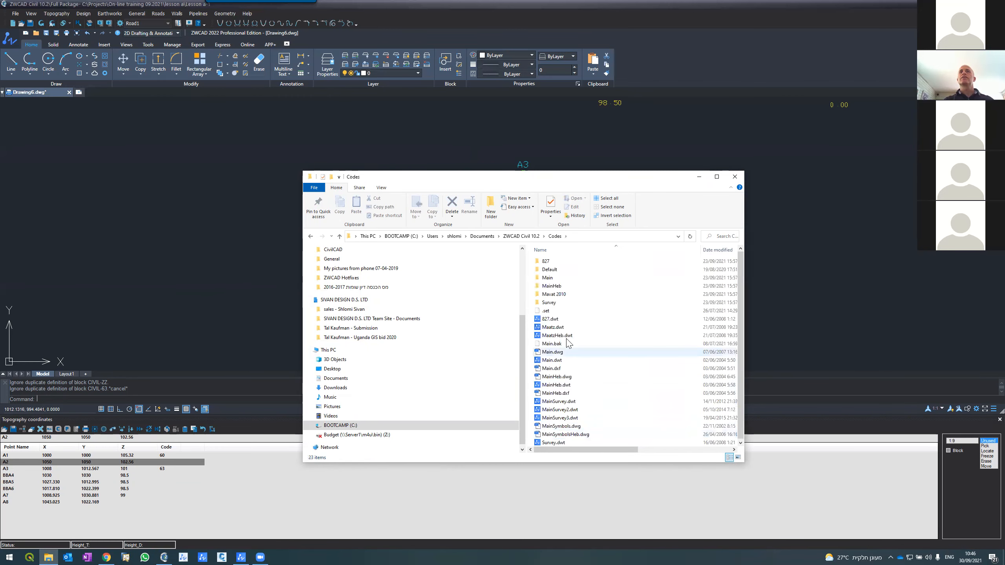
{"action": "double_click", "coordinate": [548, 278]}
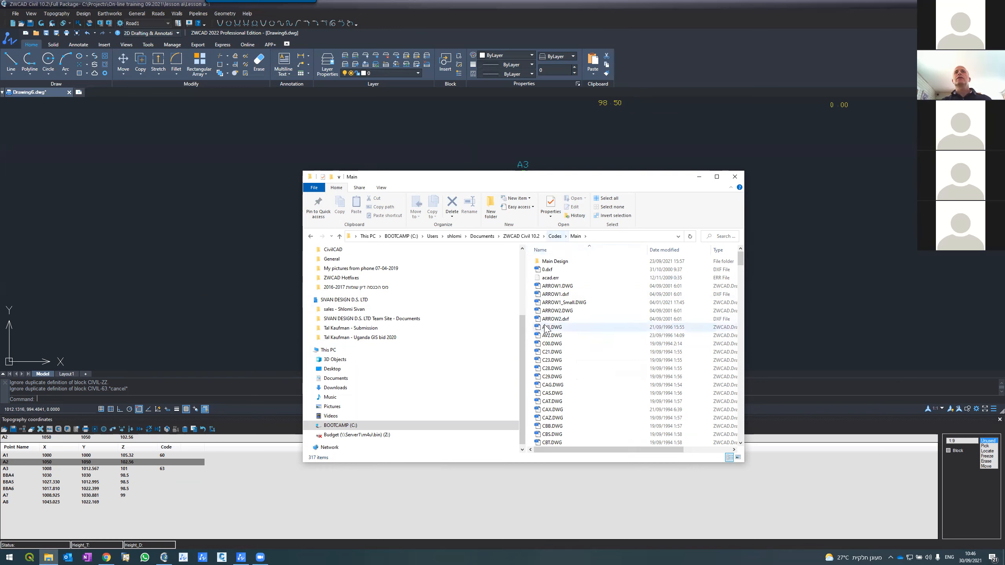
Look through the code symbol drawings stored in the Main folder, including the CIVIL and USER files
{"action": "scroll", "coordinate": [546, 329], "scroll_direction": "down", "scroll_amount": 8}
{"action": "scroll", "coordinate": [546, 328], "scroll_direction": "down", "scroll_amount": 20}
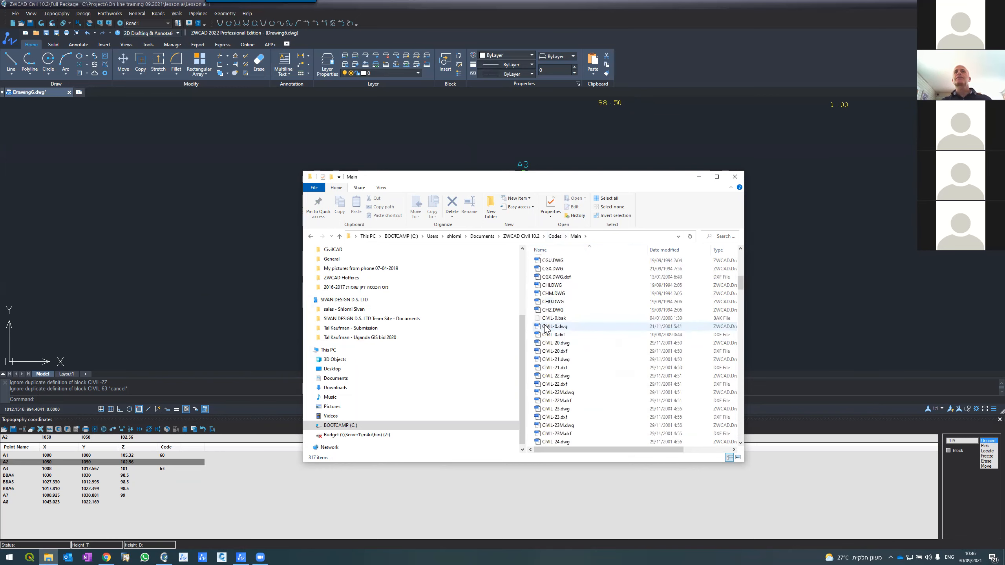
{"action": "scroll", "coordinate": [546, 328], "scroll_direction": "down", "scroll_amount": 20}
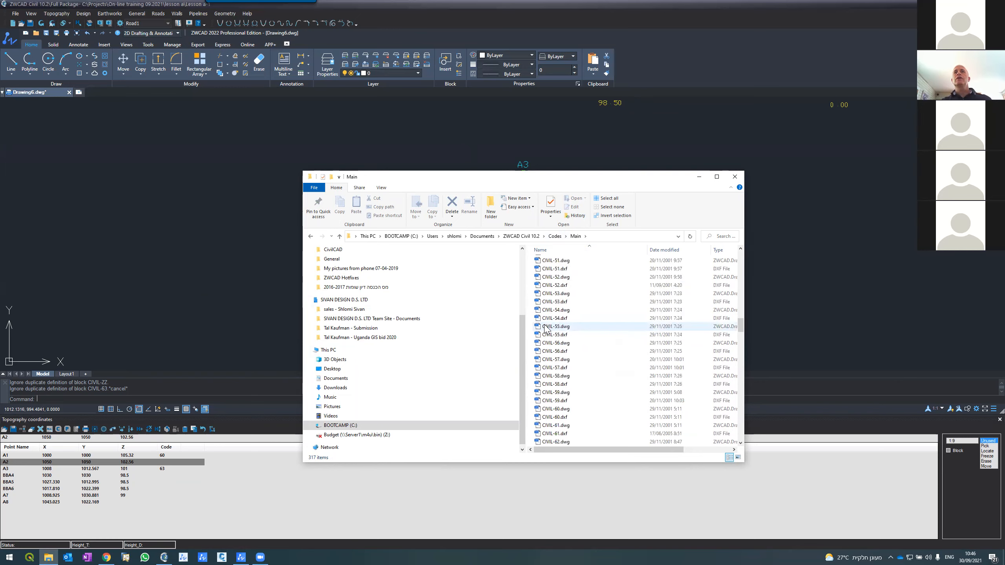
{"action": "scroll", "coordinate": [546, 328], "scroll_direction": "down", "scroll_amount": 10}
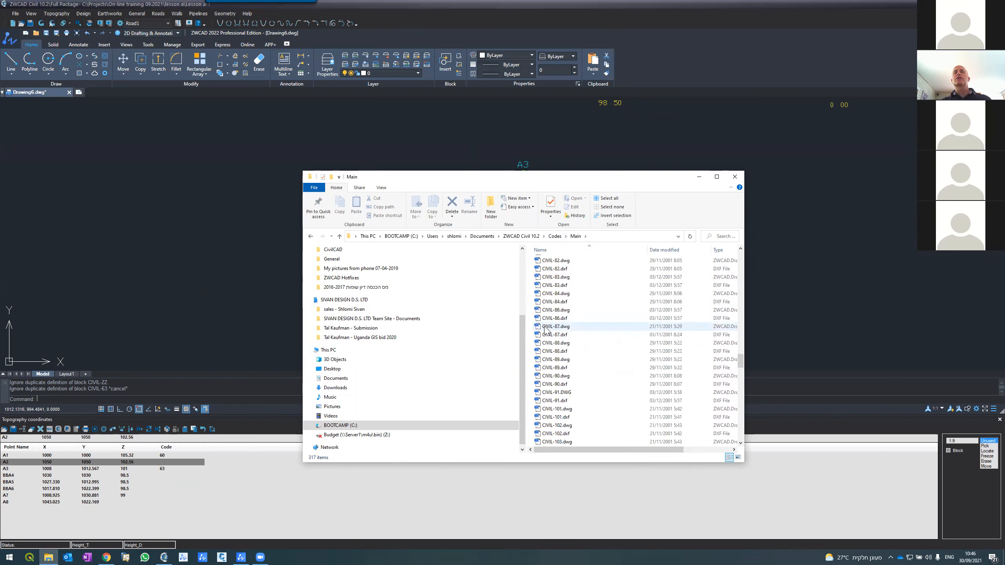
{"action": "scroll", "coordinate": [549, 334], "scroll_direction": "down", "scroll_amount": 20}
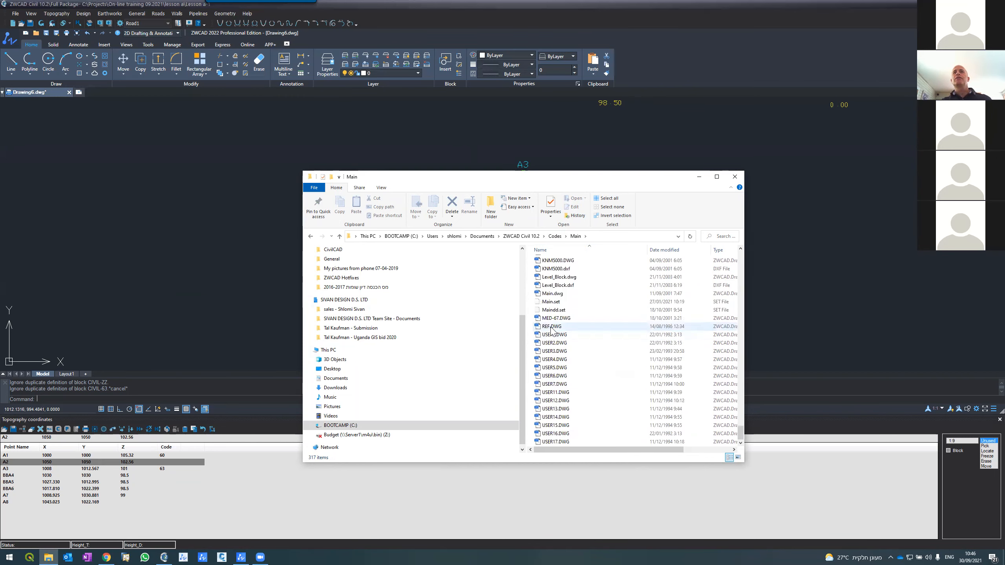
{"action": "scroll", "coordinate": [554, 334], "scroll_direction": "up", "scroll_amount": 20}
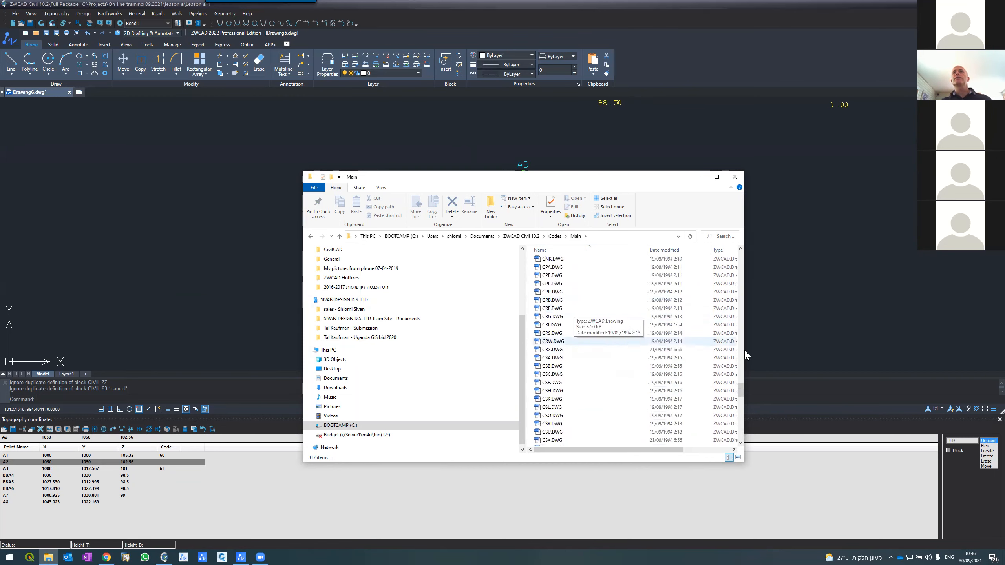
{"action": "left_click_drag", "start_coordinate": [741, 389], "coordinate": [740, 256]}
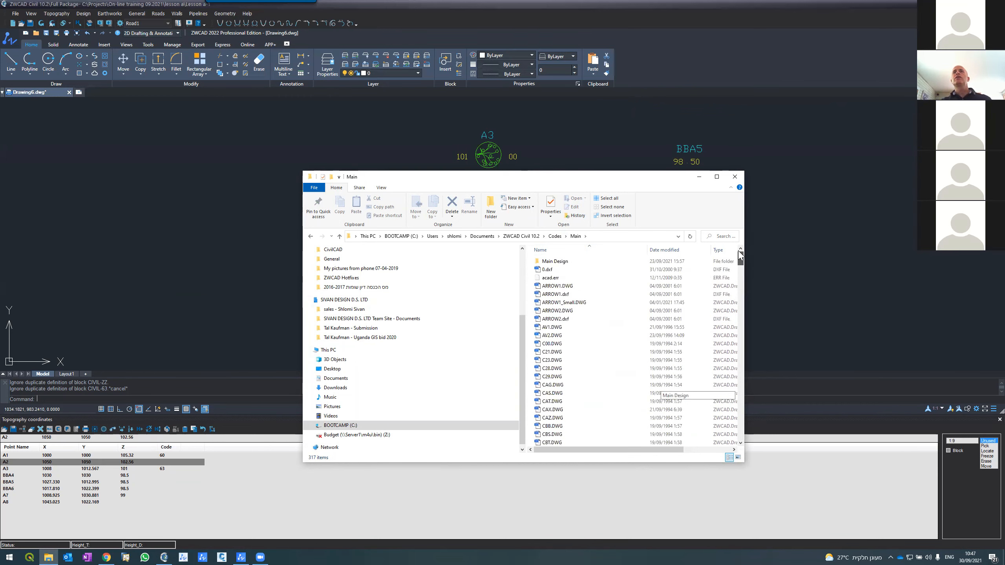
Go back to the Codes folder and select the MainHeb.dxf file
{"action": "left_click", "coordinate": [555, 236]}
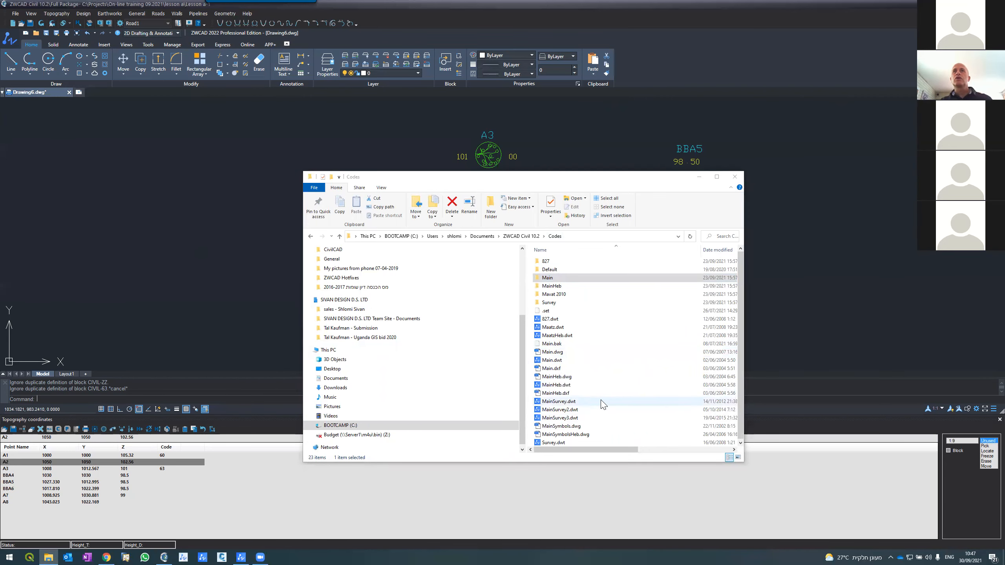
{"action": "left_click", "coordinate": [567, 397]}
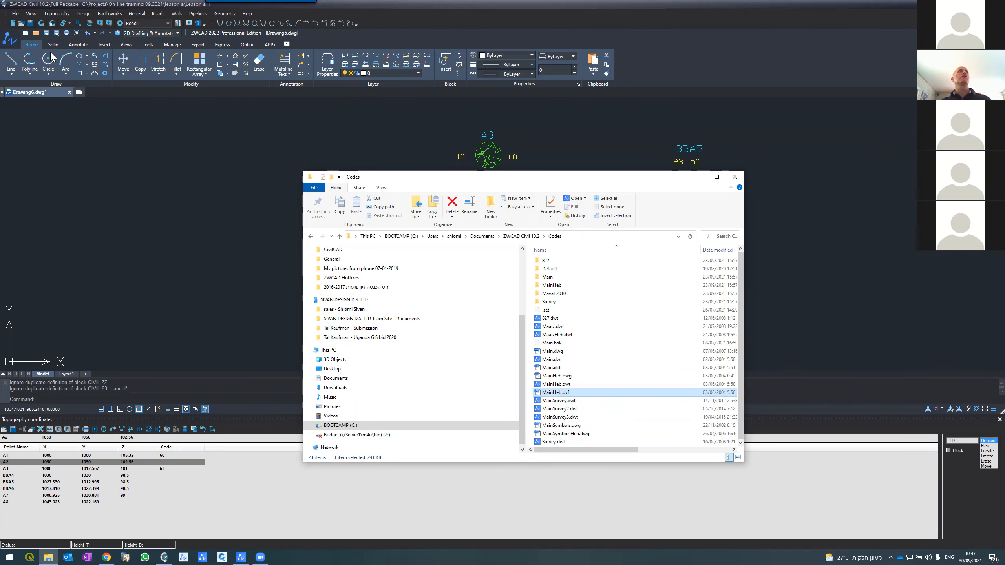
{"action": "left_click", "coordinate": [79, 93]}
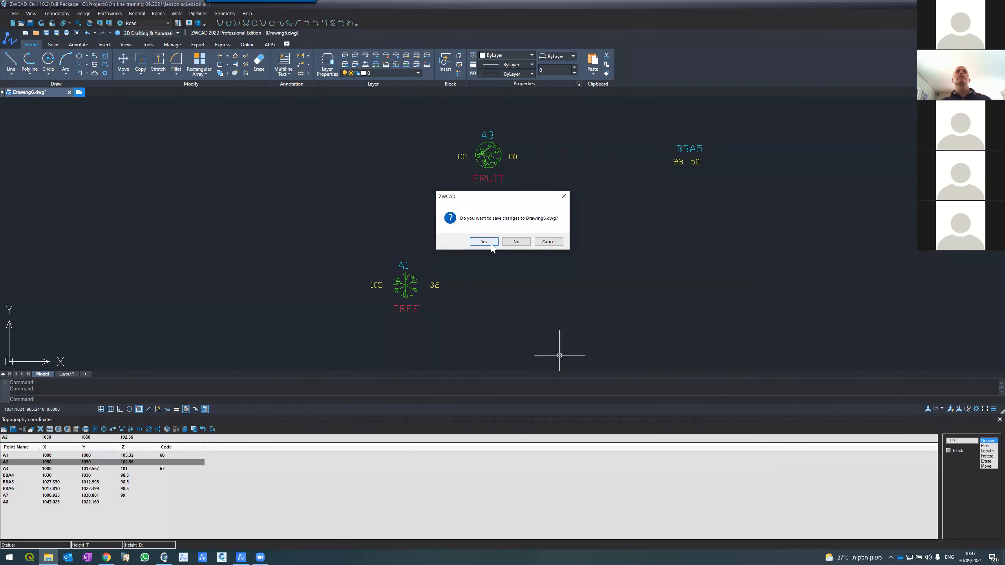
{"action": "left_click", "coordinate": [483, 243]}
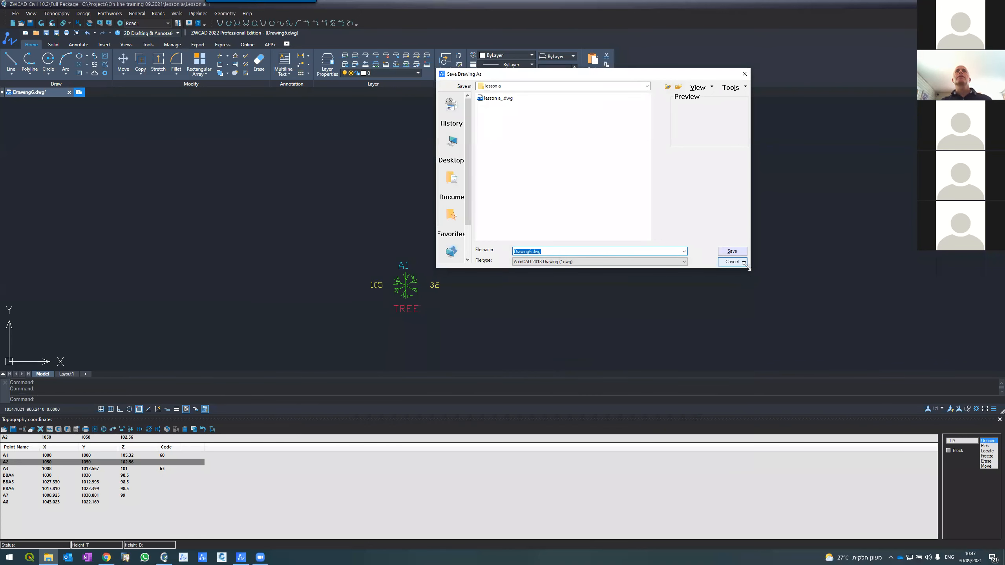
{"action": "left_click", "coordinate": [737, 264]}
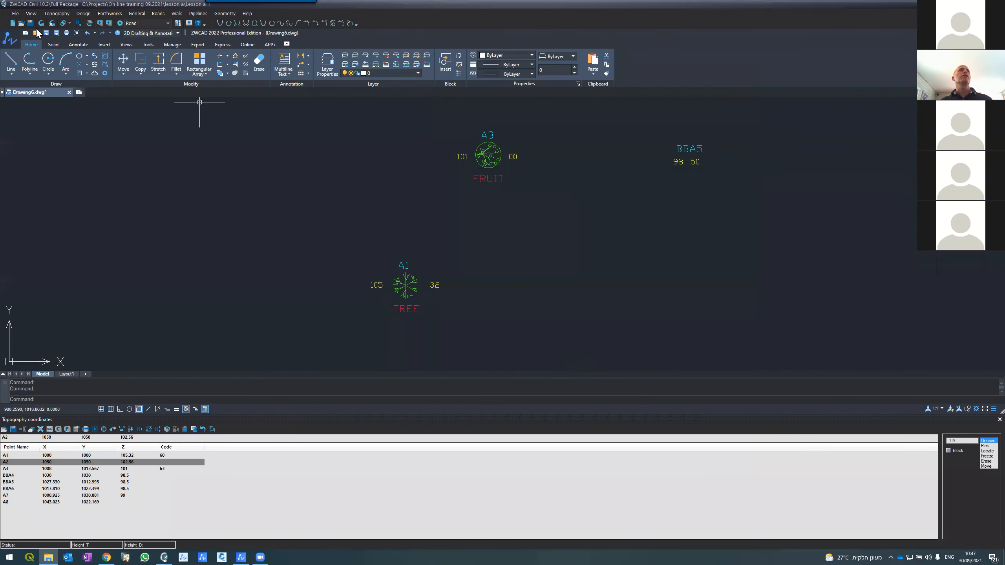
Save the current drawing with the project as Lesson a-1_.dwg and start a new blank drawing
{"action": "left_click", "coordinate": [30, 24]}
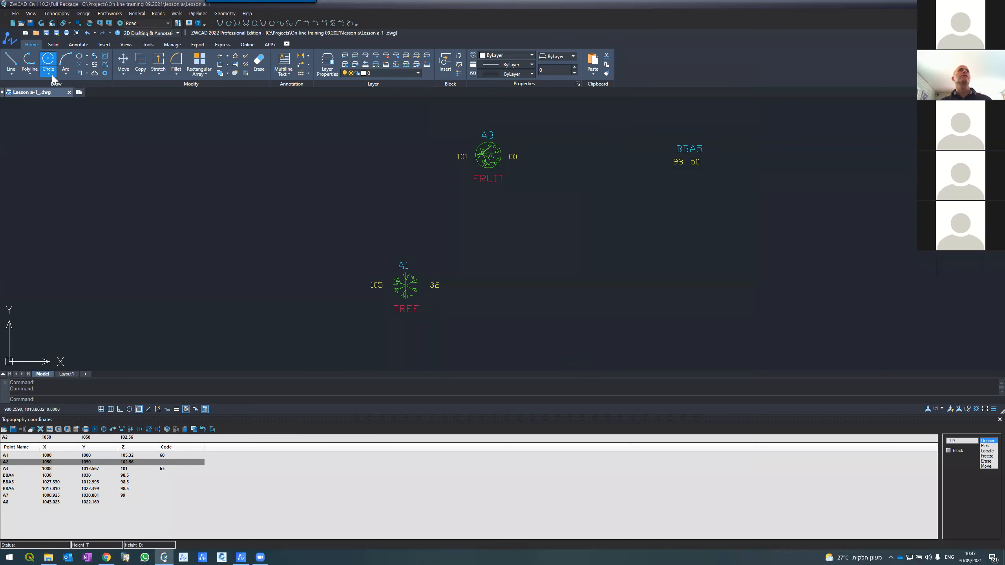
{"action": "left_click", "coordinate": [79, 93]}
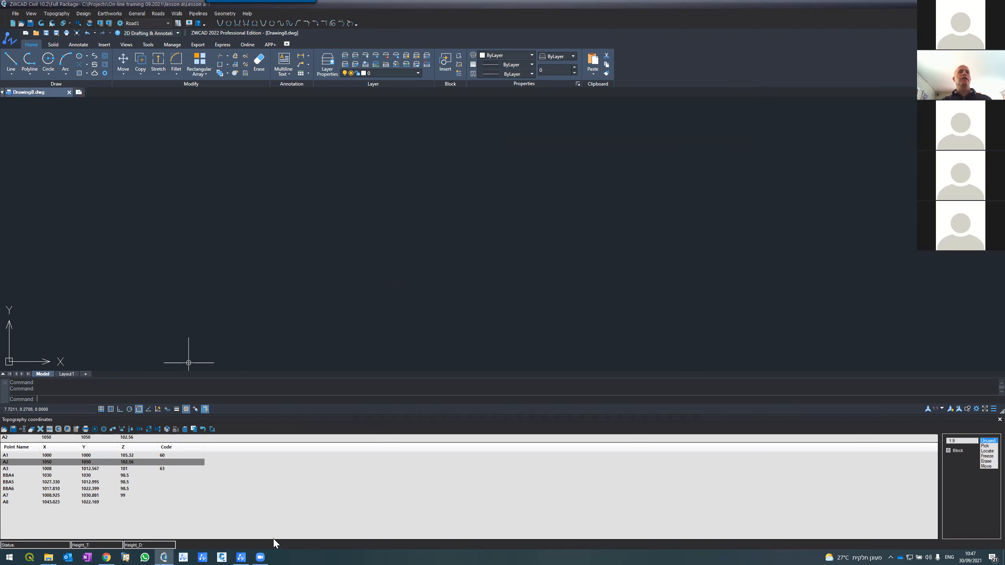
Insert MainSymbols.dwg from the Codes folder into the new drawing at 0,0,0 with the default scale and rotation
{"action": "left_click", "coordinate": [48, 552]}
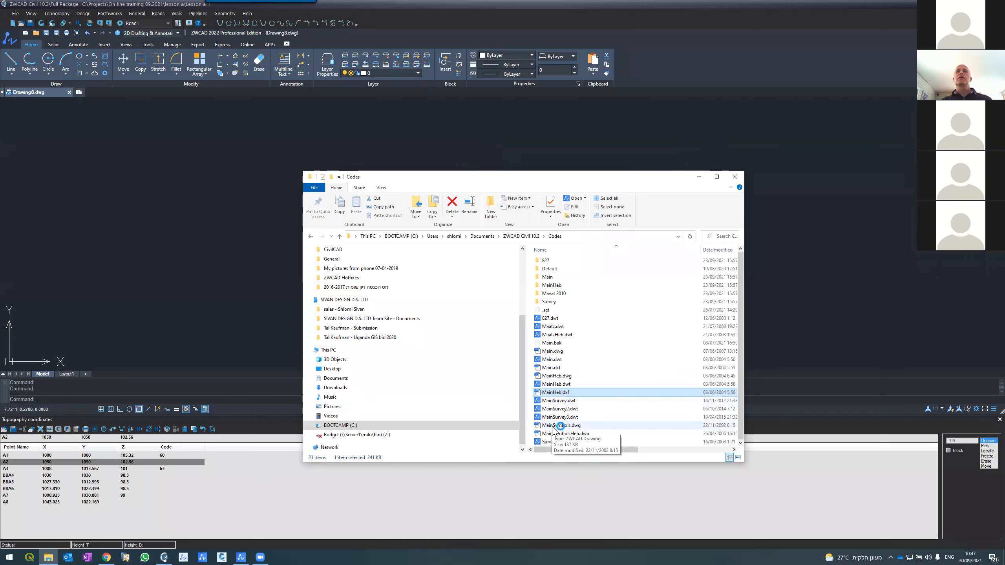
{"action": "mouse_move", "coordinate": [553, 428]}
{"action": "left_mouse_down"}
{"action": "mouse_move", "coordinate": [471, 350]}
{"action": "mouse_move", "coordinate": [199, 224]}
{"action": "left_mouse_up"}
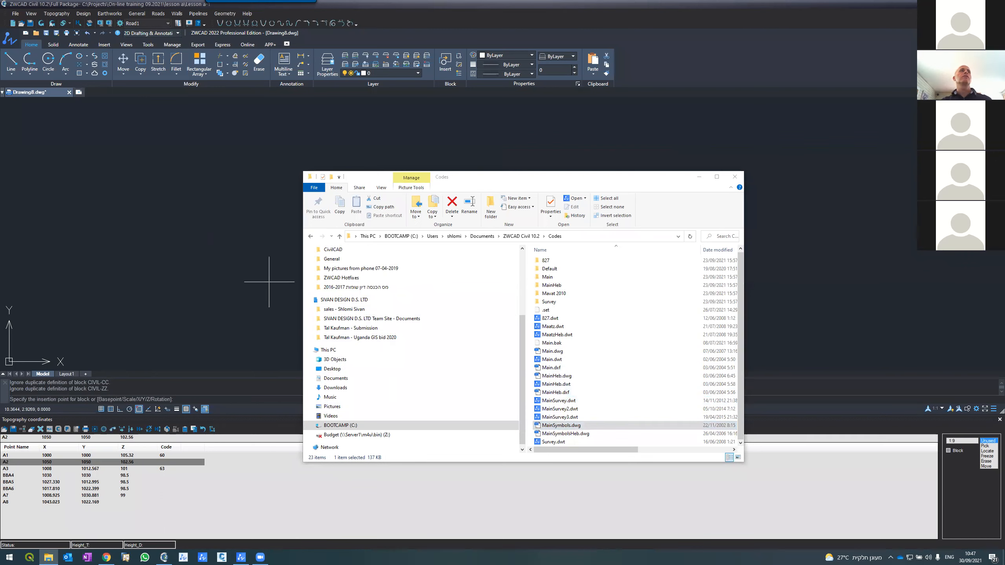
{"action": "key", "text": "Return"}
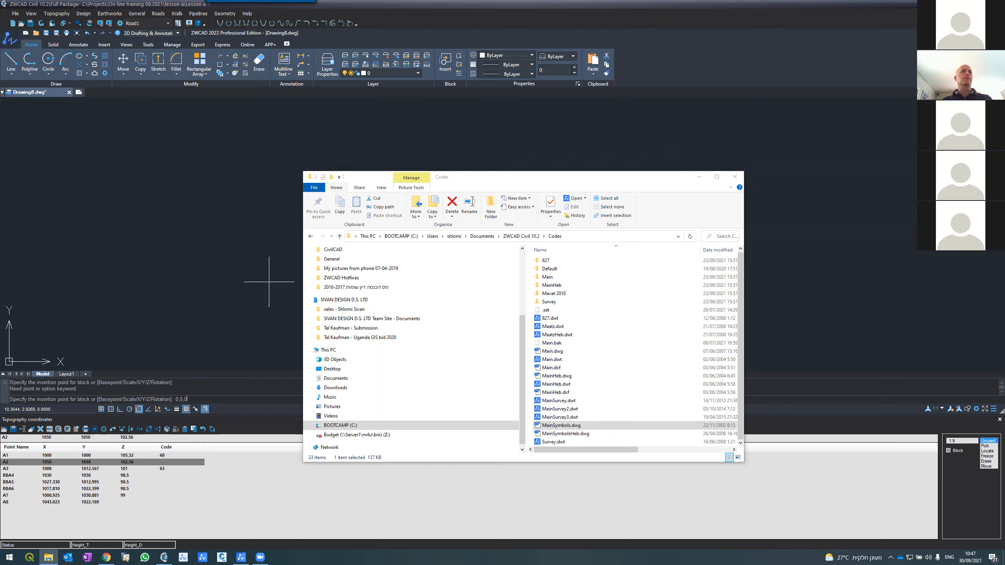
{"action": "key", "text": "Return"}
{"action": "key", "text": "Return"}
{"action": "key", "text": "Return"}
{"action": "key", "text": "Return"}
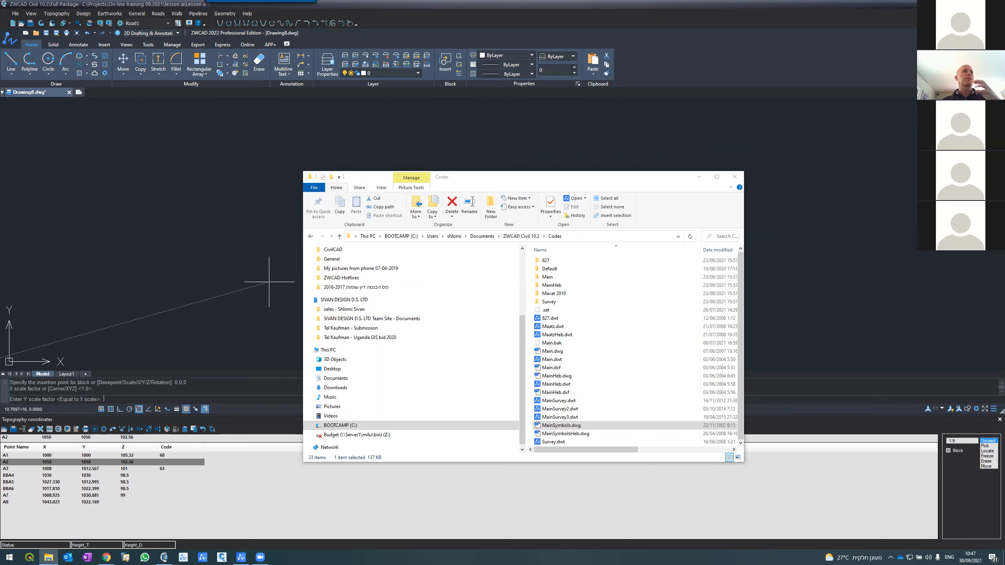
Examine the inserted code symbols in the drawing, including the tree, electricity, manhole and transformer symbols and their Civil code numbers
{"action": "type", "text": "z"}
{"action": "key", "text": "Return"}
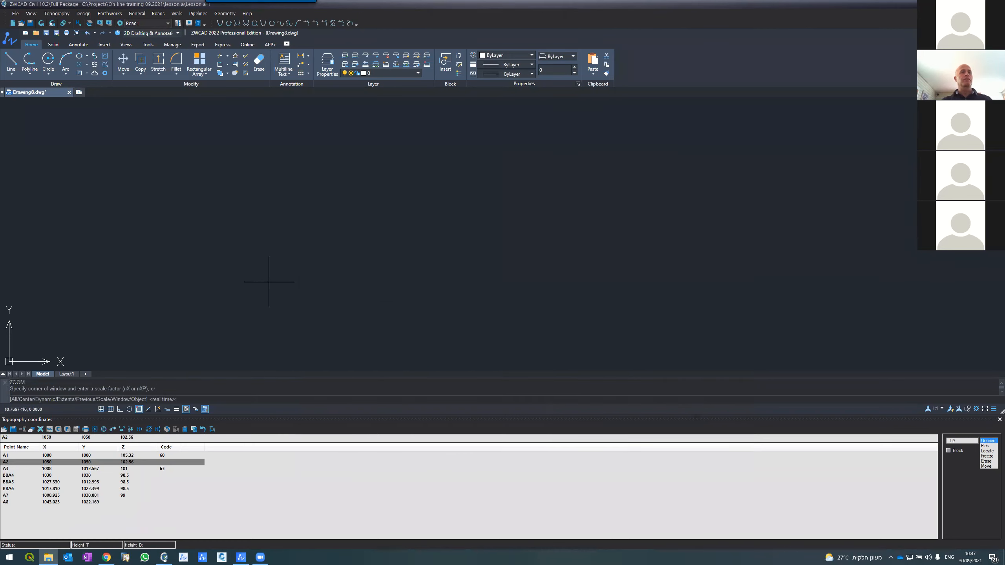
{"action": "type", "text": "e"}
{"action": "key", "text": "Return"}
{"action": "scroll", "coordinate": [352, 277], "scroll_direction": "down", "scroll_amount": 2}
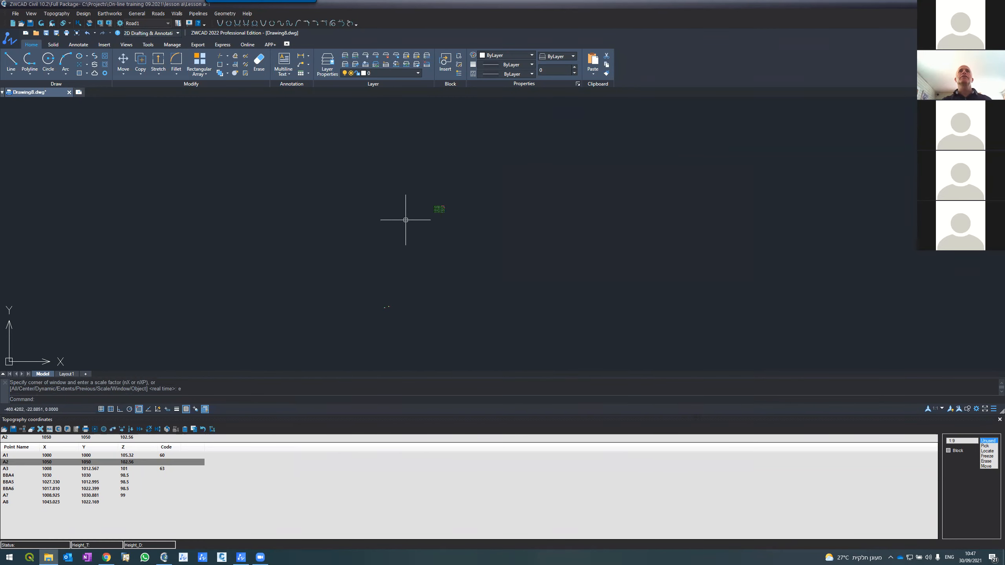
{"action": "scroll", "coordinate": [471, 215], "scroll_direction": "up", "scroll_amount": 10}
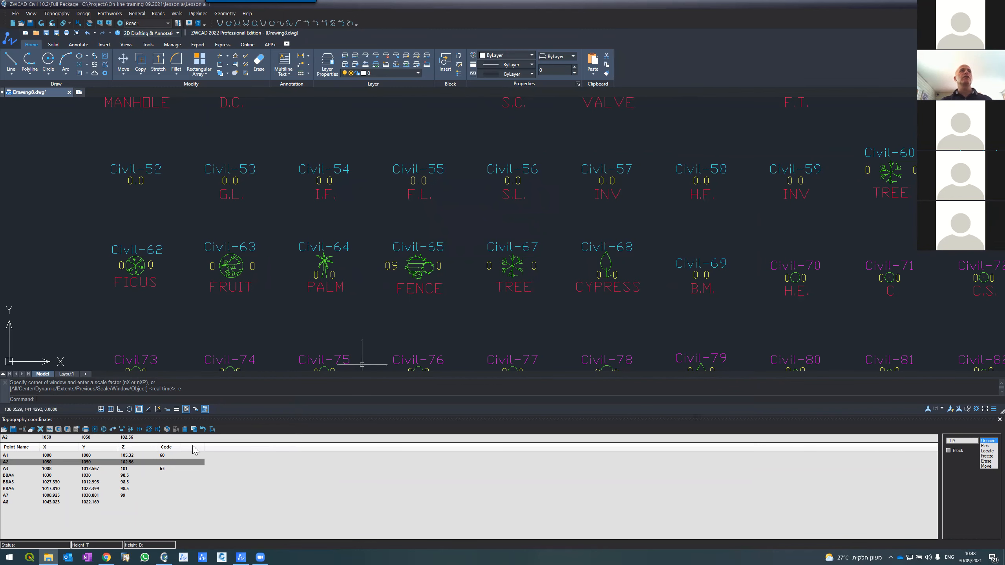
{"action": "scroll", "coordinate": [166, 286], "scroll_direction": "down", "scroll_amount": 3}
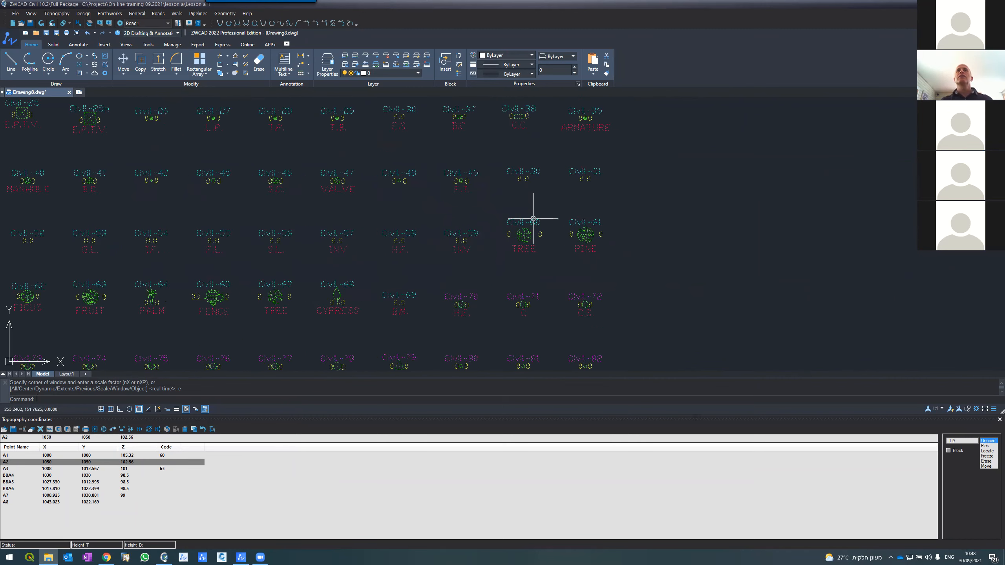
{"action": "scroll", "coordinate": [531, 219], "scroll_direction": "up", "scroll_amount": 5}
{"action": "scroll", "coordinate": [519, 220], "scroll_direction": "down", "scroll_amount": 7}
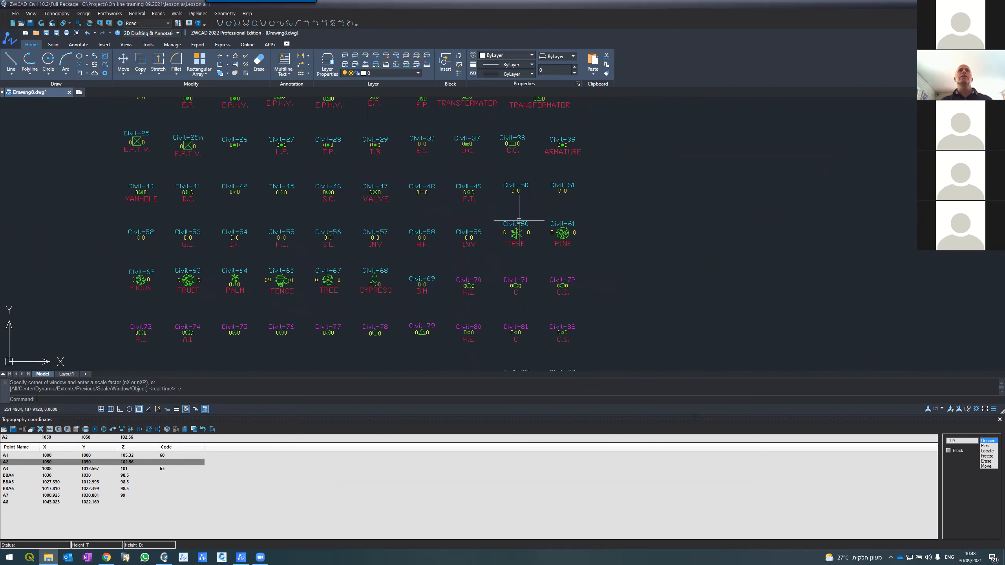
{"action": "scroll", "coordinate": [184, 276], "scroll_direction": "up", "scroll_amount": 3}
{"action": "scroll", "coordinate": [187, 293], "scroll_direction": "down", "scroll_amount": 1}
{"action": "scroll", "coordinate": [187, 293], "scroll_direction": "down", "scroll_amount": 1}
{"action": "scroll", "coordinate": [329, 133], "scroll_direction": "down", "scroll_amount": 2}
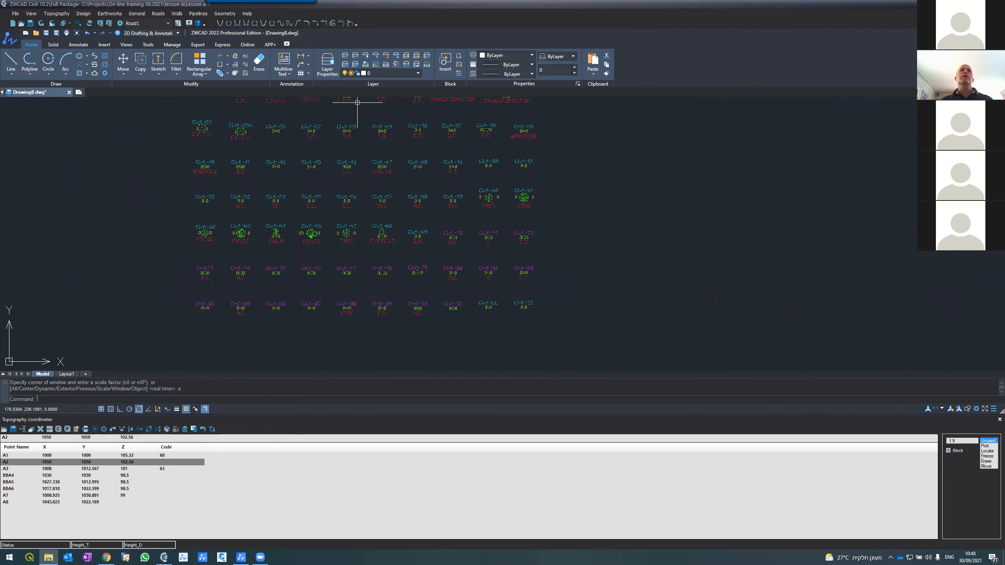
{"action": "scroll", "coordinate": [357, 102], "scroll_direction": "up", "scroll_amount": 4}
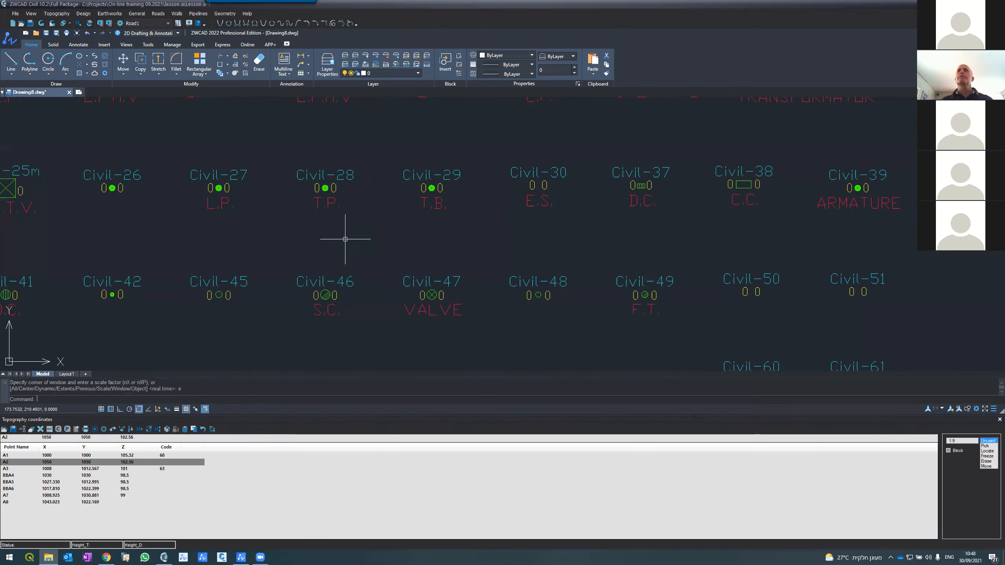
{"action": "scroll", "coordinate": [348, 265], "scroll_direction": "down", "scroll_amount": 4}
{"action": "scroll", "coordinate": [352, 265], "scroll_direction": "up", "scroll_amount": 2}
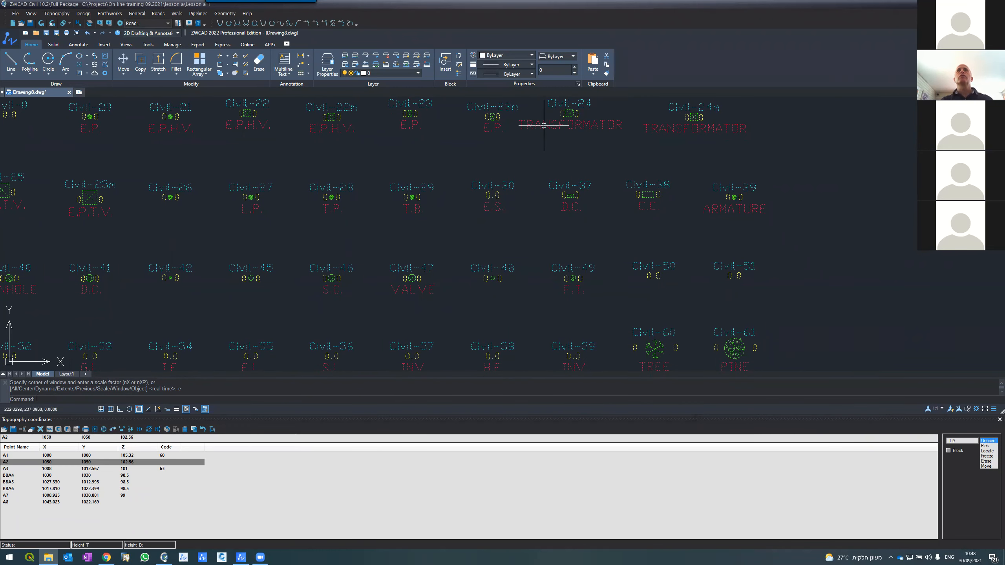
Assign code 24 to point A7 and redraw the topography points to show its symbol
{"action": "left_click", "coordinate": [90, 498]}
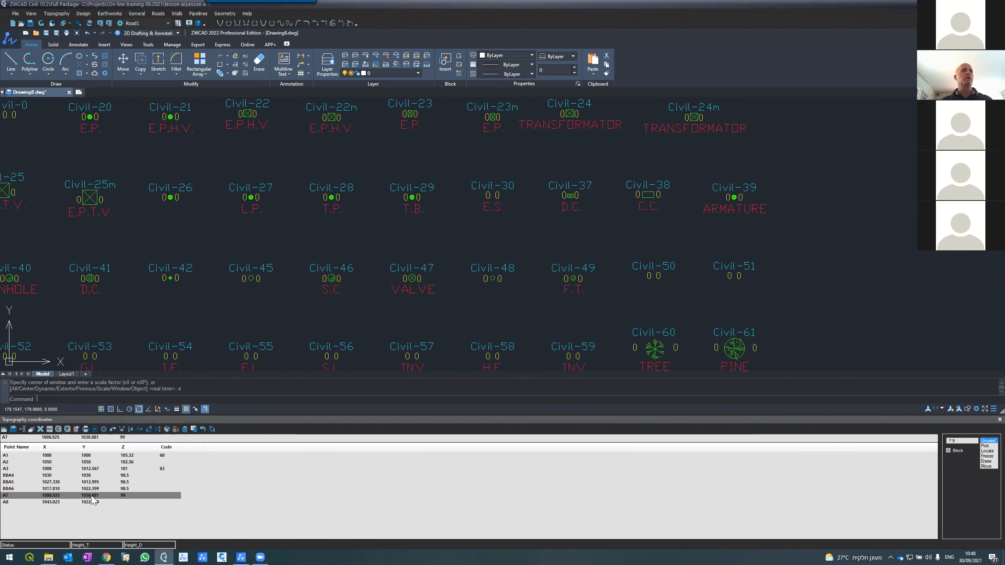
{"action": "type", "text": "24"}
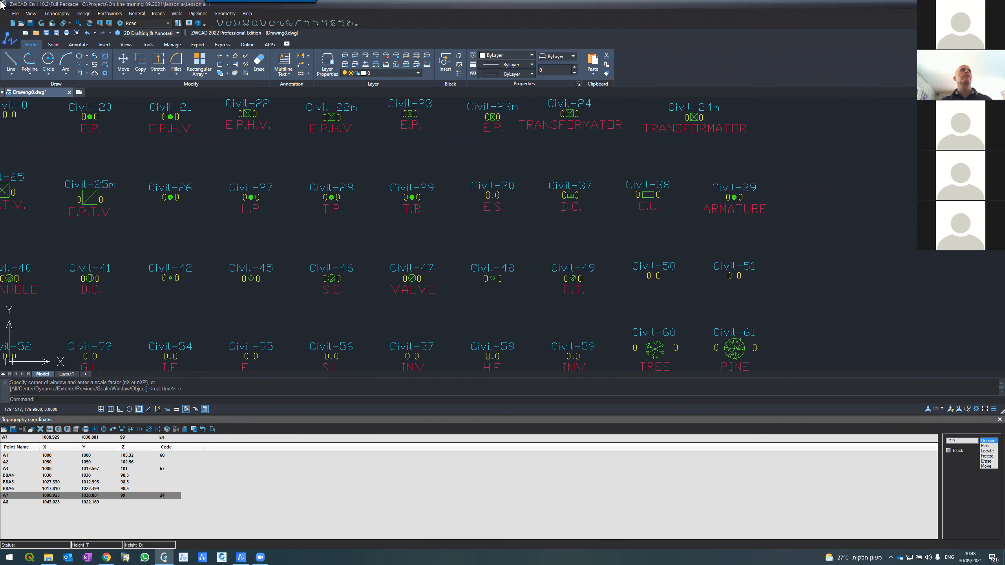
{"action": "left_click", "coordinate": [42, 24]}
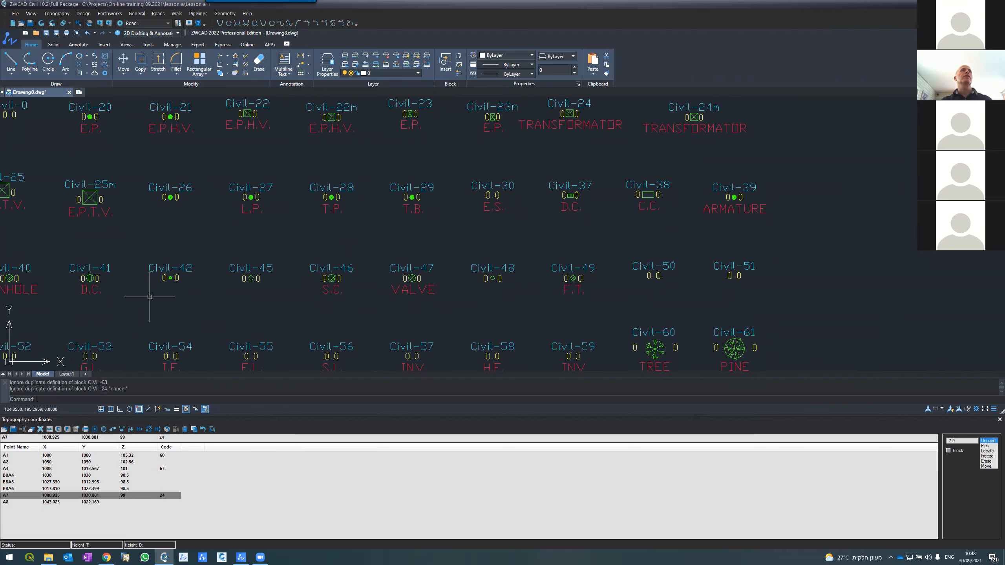
{"action": "scroll", "coordinate": [149, 296], "scroll_direction": "down", "scroll_amount": 6}
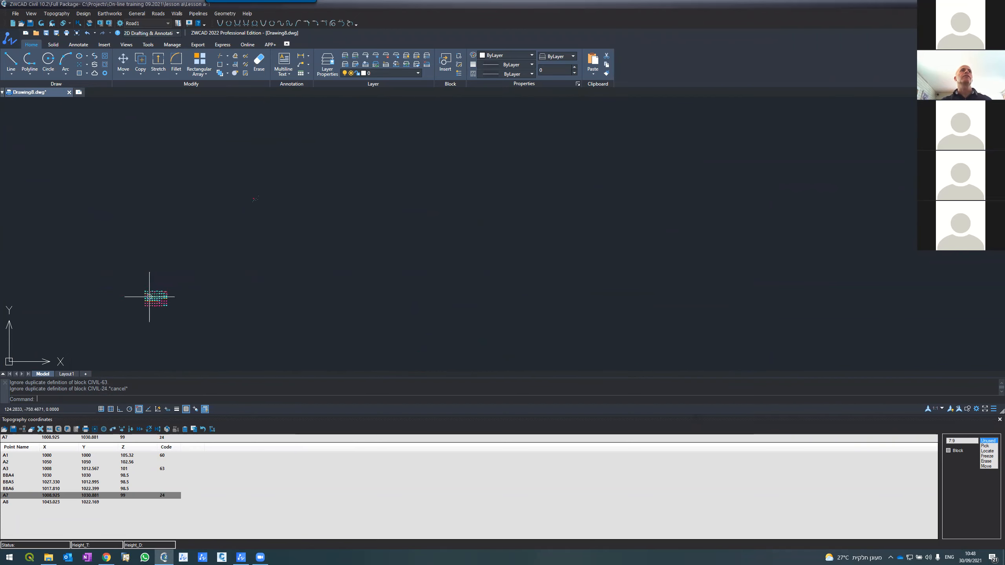
{"action": "scroll", "coordinate": [264, 218], "scroll_direction": "up", "scroll_amount": 8}
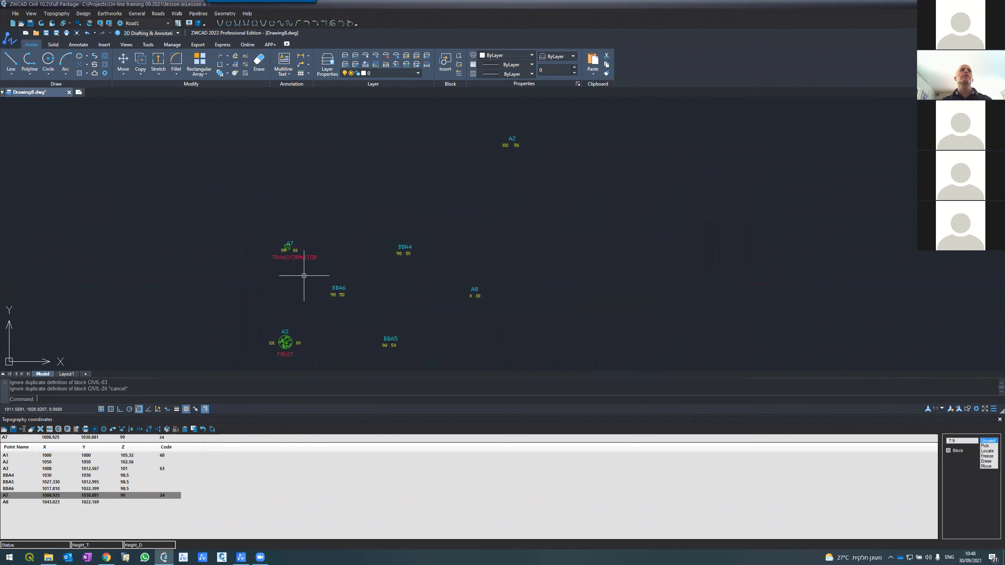
{"action": "scroll", "coordinate": [259, 206], "scroll_direction": "up", "scroll_amount": 5}
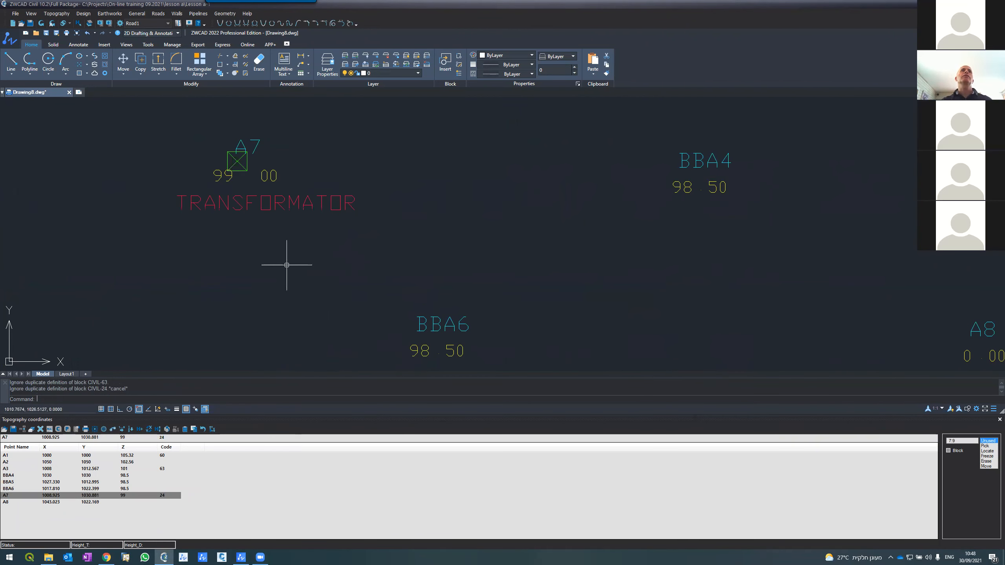
Compare the symbols drawn at the topography points with the code symbol table inserted in the same drawing
{"action": "scroll", "coordinate": [285, 265], "scroll_direction": "down", "scroll_amount": 6}
{"action": "scroll", "coordinate": [285, 265], "scroll_direction": "down", "scroll_amount": 4}
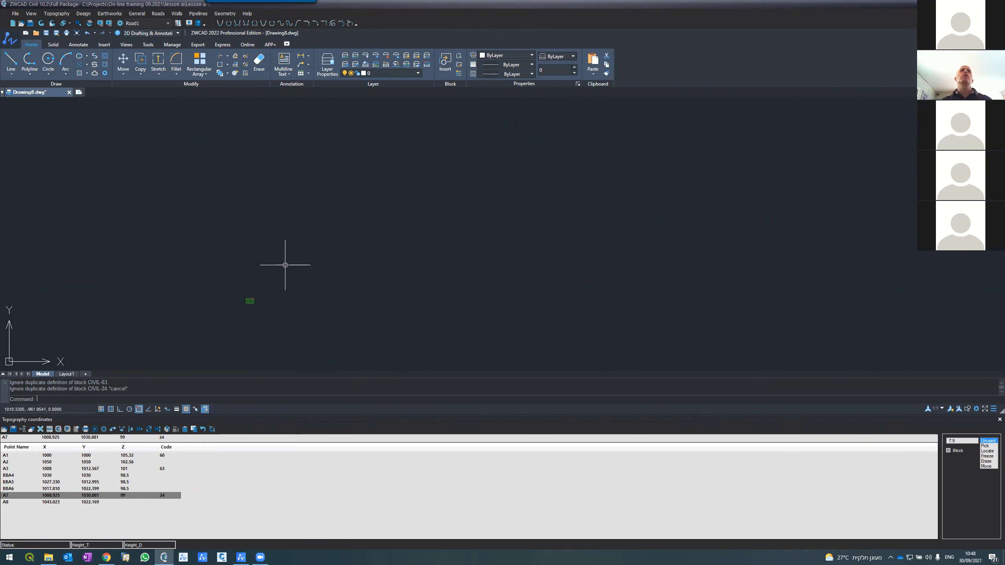
{"action": "scroll", "coordinate": [278, 279], "scroll_direction": "down", "scroll_amount": 5}
{"action": "scroll", "coordinate": [250, 303], "scroll_direction": "up", "scroll_amount": 3}
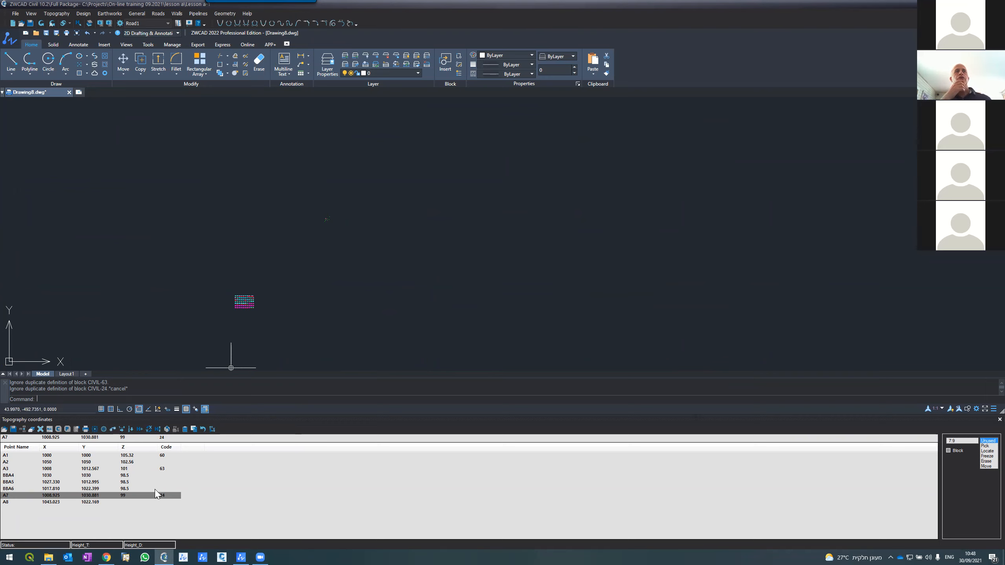
{"action": "scroll", "coordinate": [314, 209], "scroll_direction": "up", "scroll_amount": 8}
{"action": "scroll", "coordinate": [422, 346], "scroll_direction": "up", "scroll_amount": 7}
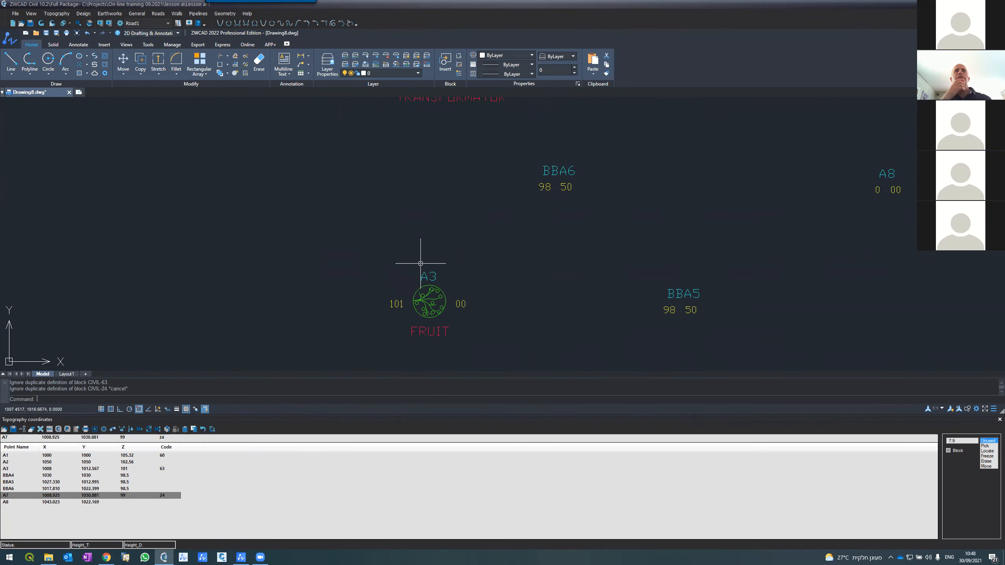
{"action": "scroll", "coordinate": [419, 265], "scroll_direction": "down", "scroll_amount": 13}
{"action": "scroll", "coordinate": [415, 282], "scroll_direction": "up", "scroll_amount": 10}
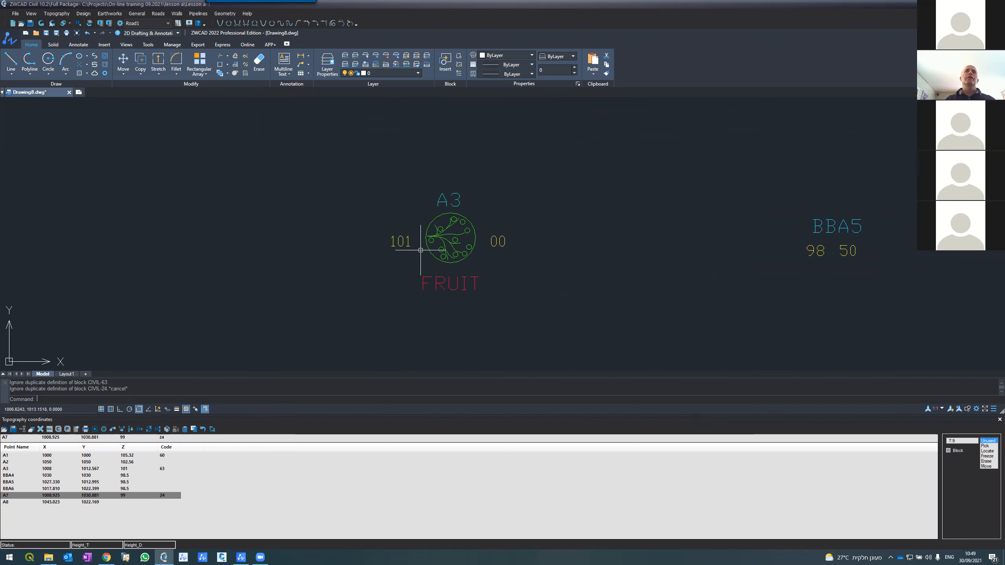
{"action": "scroll", "coordinate": [395, 275], "scroll_direction": "down", "scroll_amount": 3}
{"action": "scroll", "coordinate": [395, 275], "scroll_direction": "down", "scroll_amount": 5}
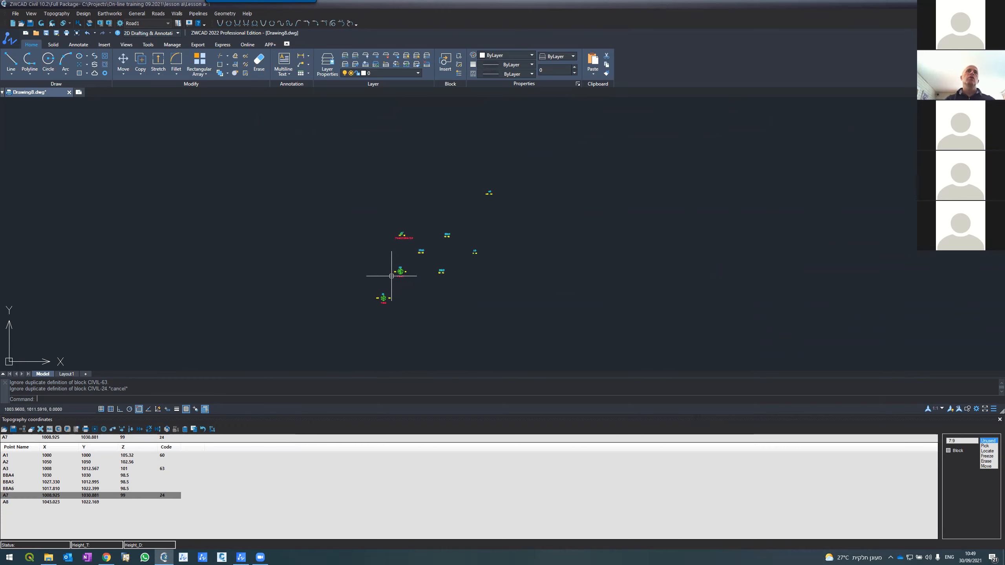
{"action": "scroll", "coordinate": [428, 264], "scroll_direction": "up", "scroll_amount": 5}
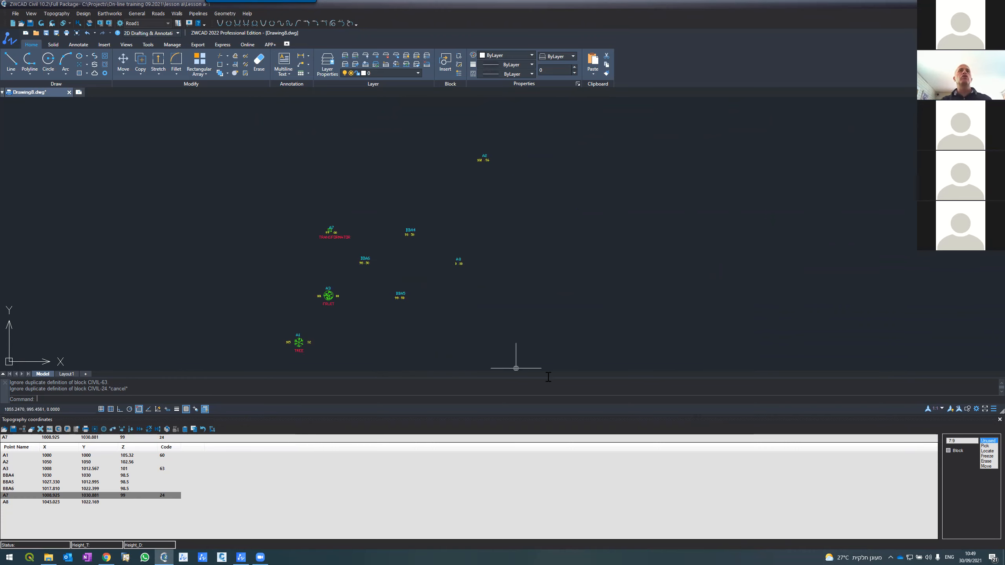
{"action": "scroll", "coordinate": [498, 231], "scroll_direction": "up", "scroll_amount": 1}
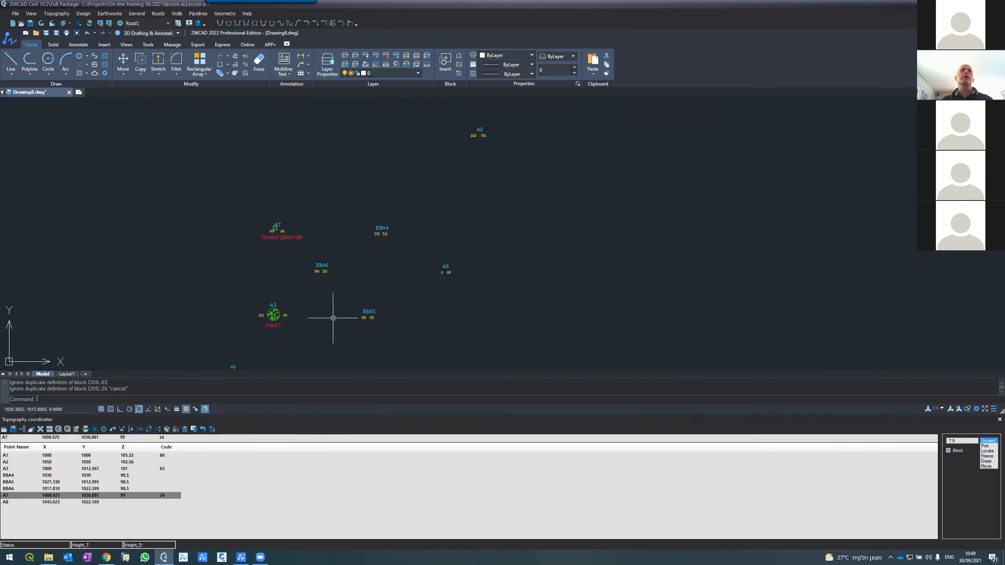
{"action": "scroll", "coordinate": [414, 174], "scroll_direction": "down", "scroll_amount": 5}
{"action": "scroll", "coordinate": [414, 174], "scroll_direction": "down", "scroll_amount": 3}
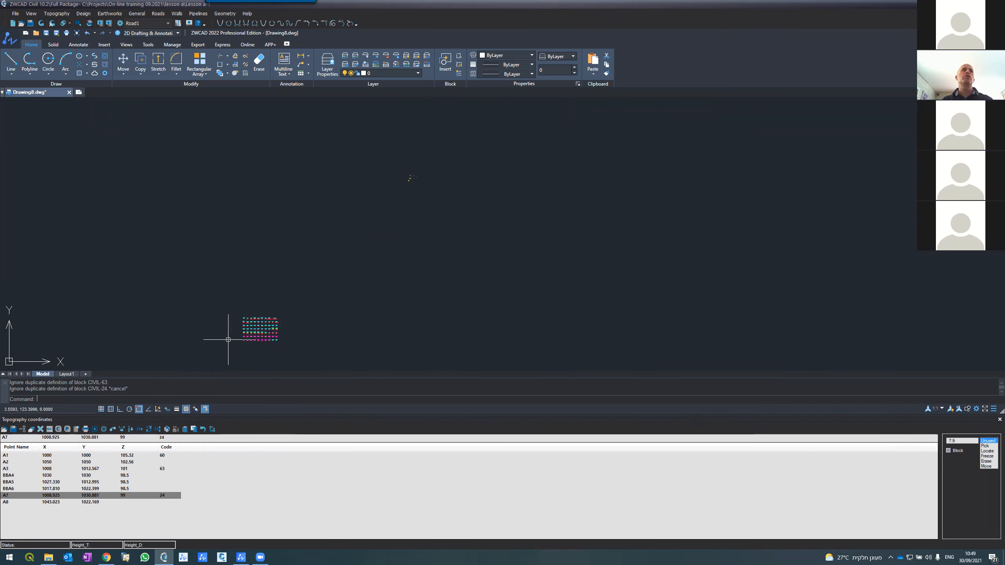
{"action": "scroll", "coordinate": [228, 339], "scroll_direction": "up", "scroll_amount": 6}
{"action": "scroll", "coordinate": [343, 238], "scroll_direction": "up", "scroll_amount": 7}
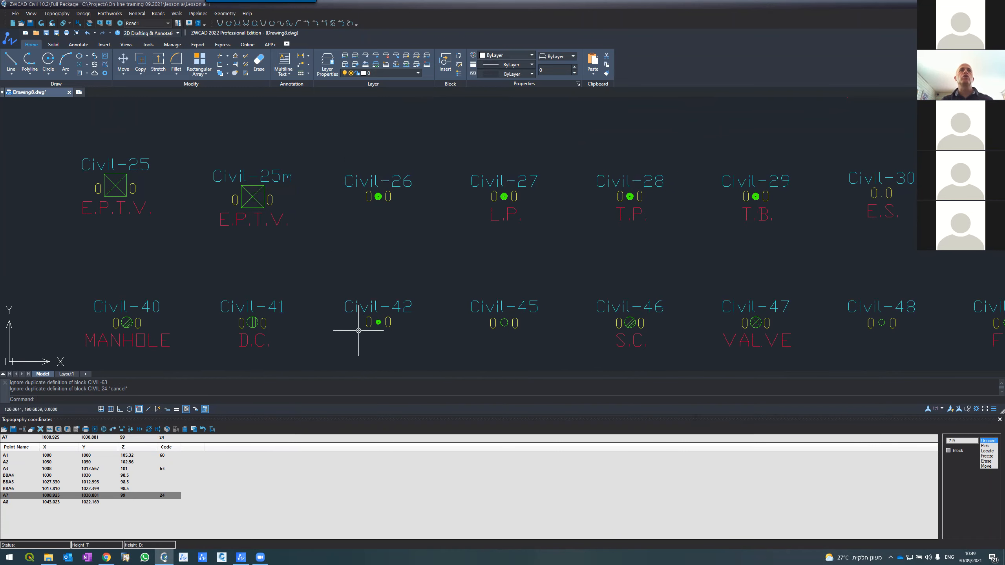
{"action": "scroll", "coordinate": [361, 334], "scroll_direction": "up", "scroll_amount": 3}
{"action": "scroll", "coordinate": [350, 318], "scroll_direction": "down", "scroll_amount": 8}
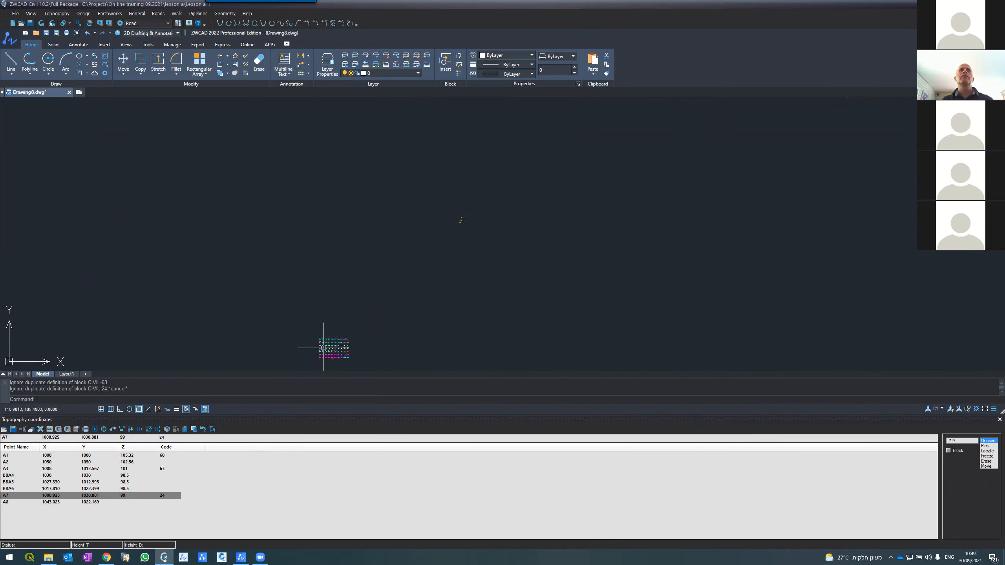
Locate the row of point BBA6 by picking it in the drawing, and clear the block marking in the coordinates table
{"action": "scroll", "coordinate": [316, 265], "scroll_direction": "up", "scroll_amount": 6}
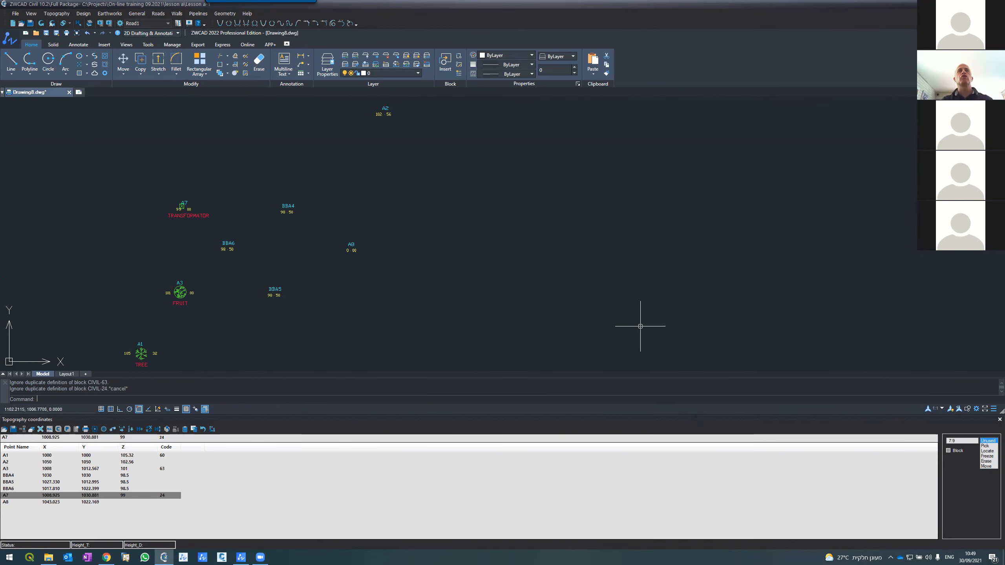
{"action": "left_click", "coordinate": [987, 451]}
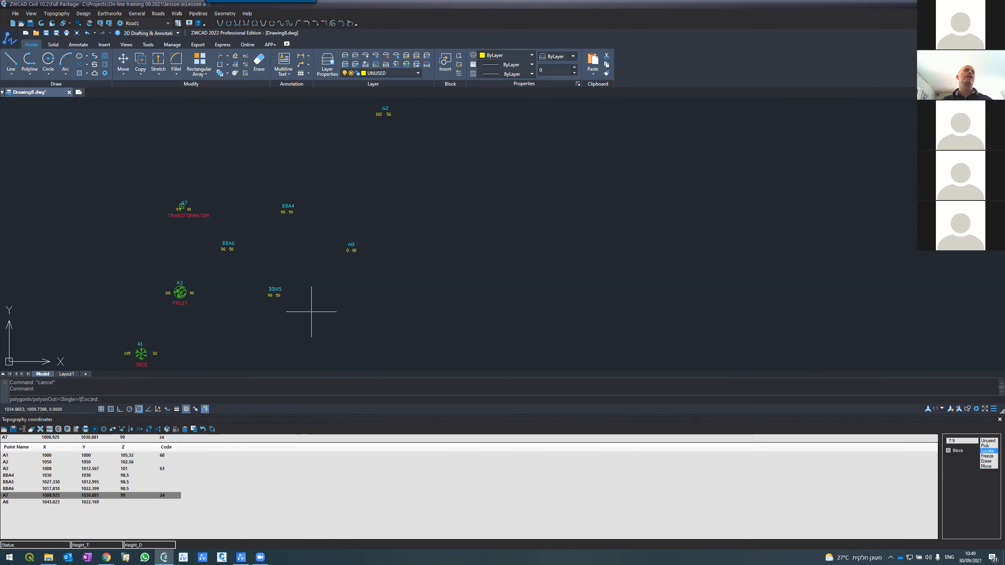
{"action": "left_click", "coordinate": [225, 249]}
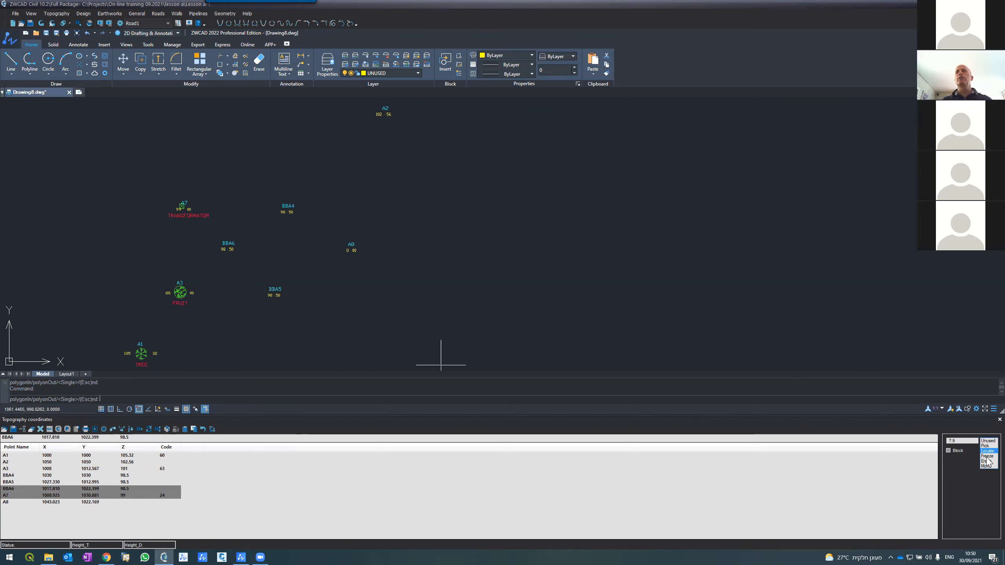
{"action": "key", "text": "Escape"}
{"action": "key", "text": "Escape"}
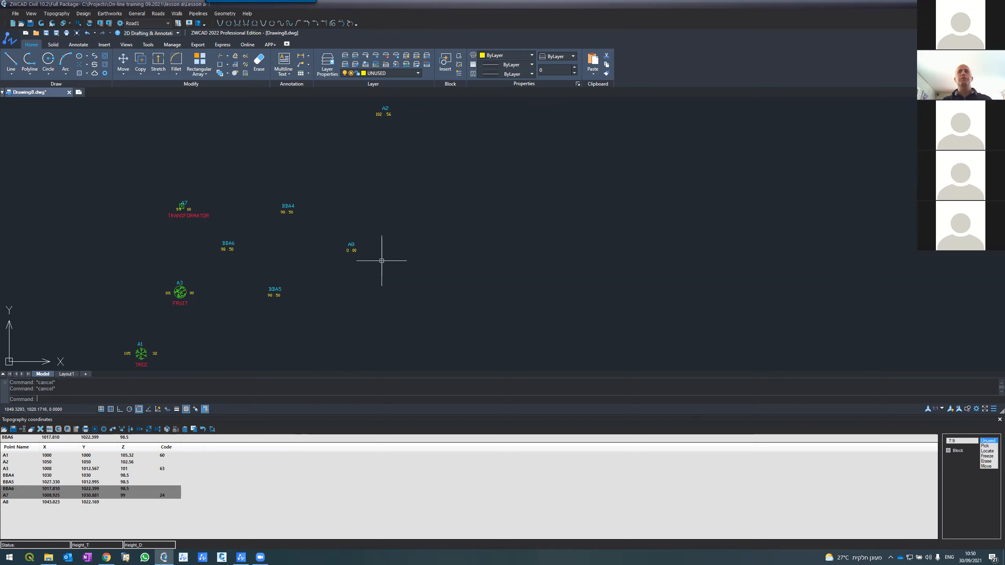
{"action": "left_click", "coordinate": [949, 452]}
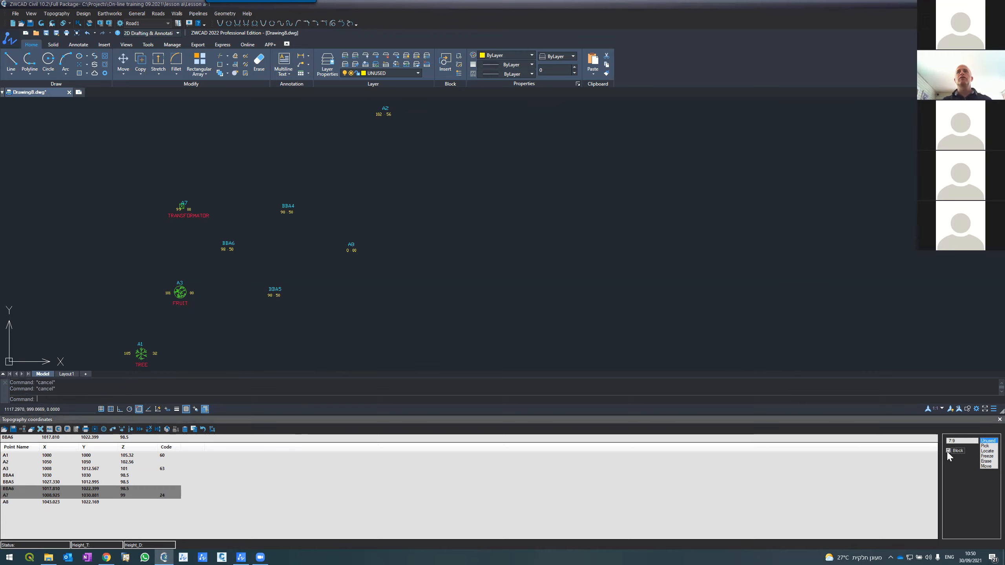
Locate the points inside a closed five-sided polygon drawn around A2, BBA4, BBA5 and A8, using the polygonIn option
{"action": "left_click", "coordinate": [987, 451]}
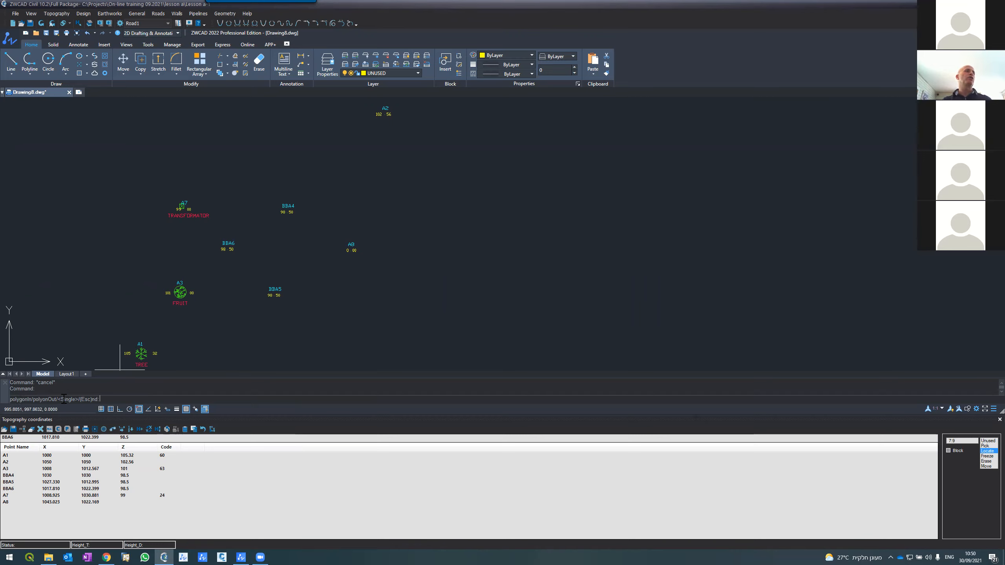
{"action": "type", "text": "i"}
{"action": "key", "text": "Return"}
{"action": "key", "text": "Return"}
{"action": "left_click", "coordinate": [245, 325]}
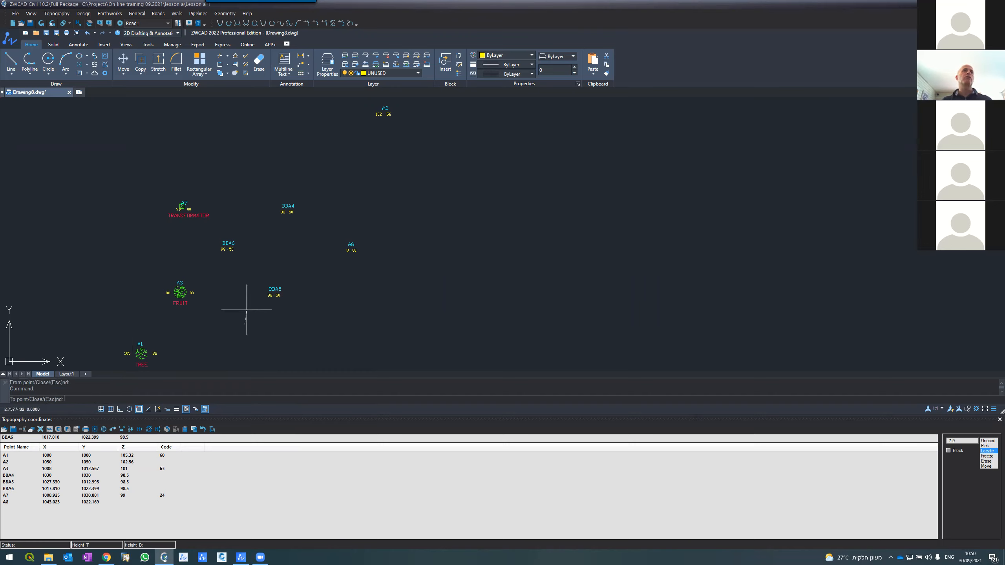
{"action": "left_click", "coordinate": [263, 186]}
{"action": "scroll", "coordinate": [231, 242], "scroll_direction": "down", "scroll_amount": 4}
{"action": "scroll", "coordinate": [249, 204], "scroll_direction": "up", "scroll_amount": 4}
{"action": "left_click", "coordinate": [341, 143]}
{"action": "left_click", "coordinate": [413, 183]}
{"action": "scroll", "coordinate": [397, 220], "scroll_direction": "down", "scroll_amount": 5}
{"action": "left_click", "coordinate": [389, 264]}
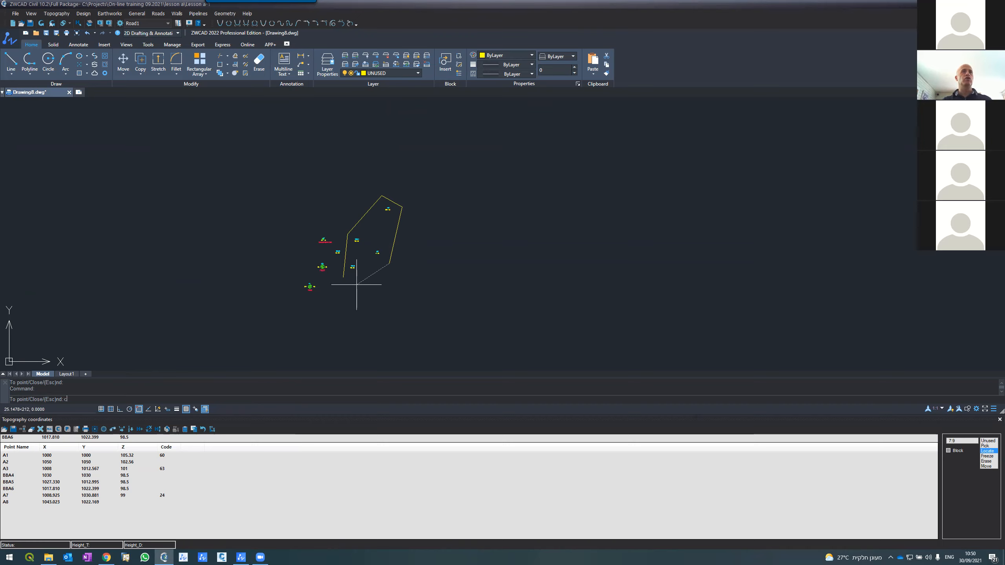
{"action": "type", "text": "c"}
{"action": "key", "text": "Return"}
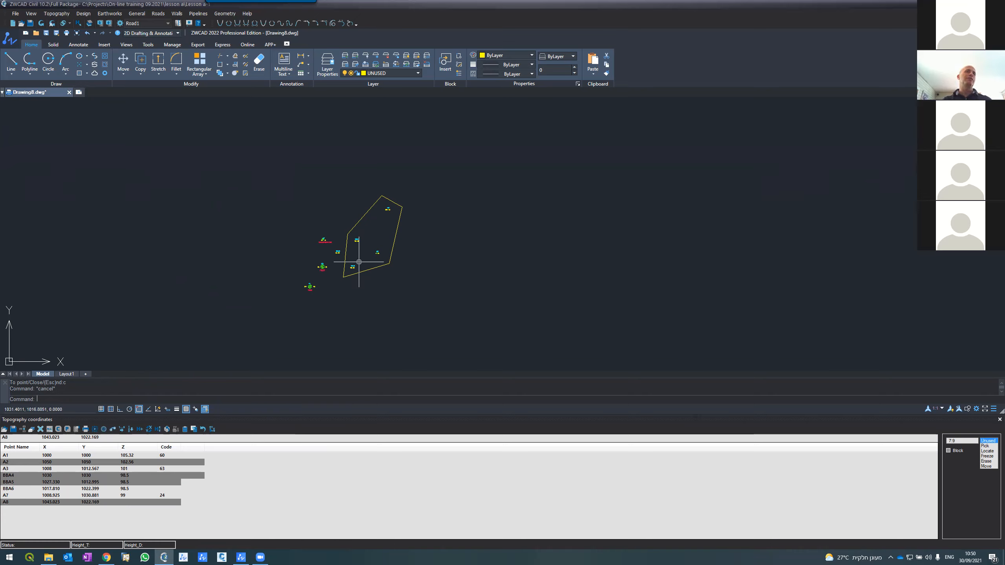
Assign code 22 to the marked points A2, BBA4, BBA5 and A8, and set the elevation of A8 to 0
{"action": "left_click", "coordinate": [949, 450]}
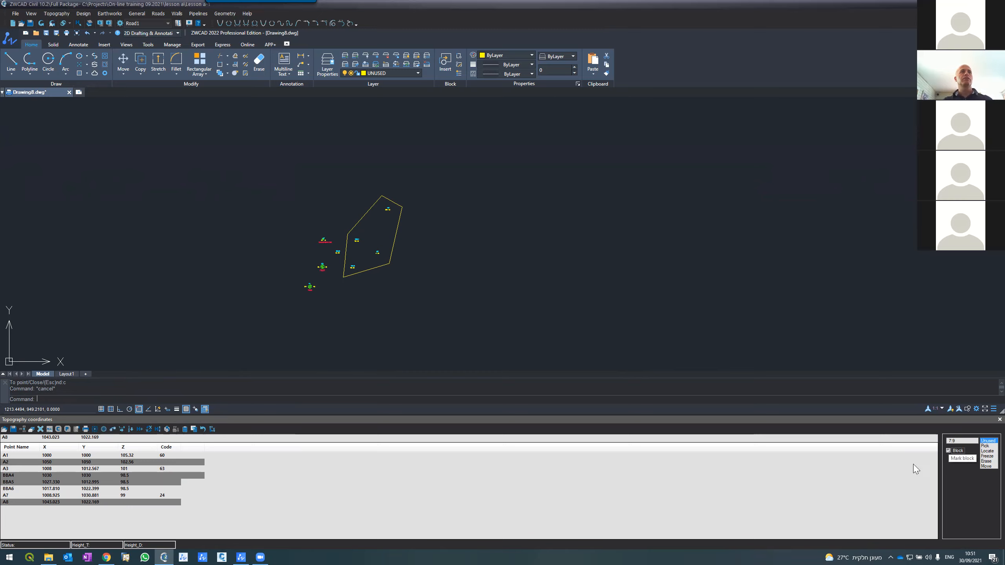
{"action": "left_click", "coordinate": [161, 437]}
{"action": "type", "text": "22"}
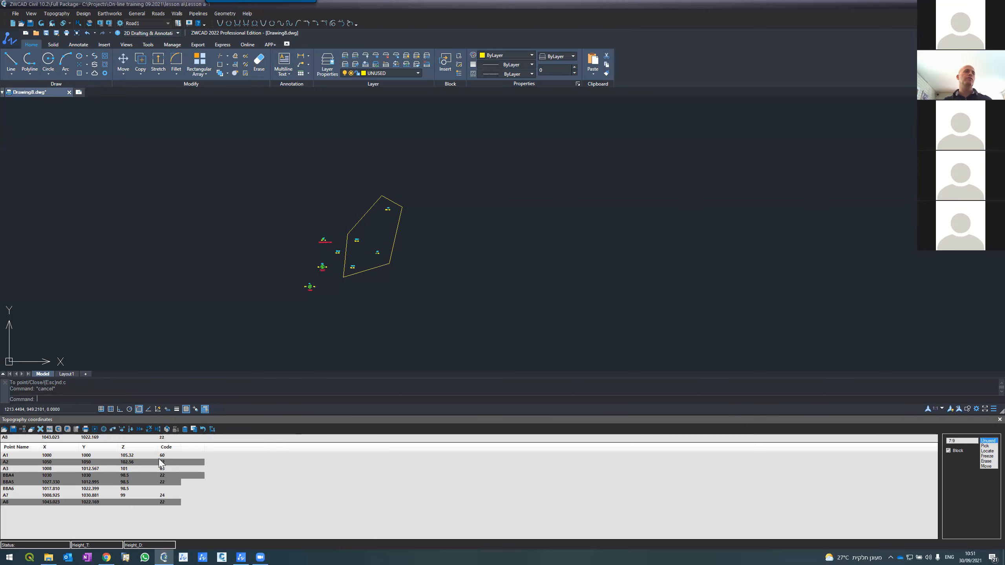
{"action": "left_click", "coordinate": [119, 502]}
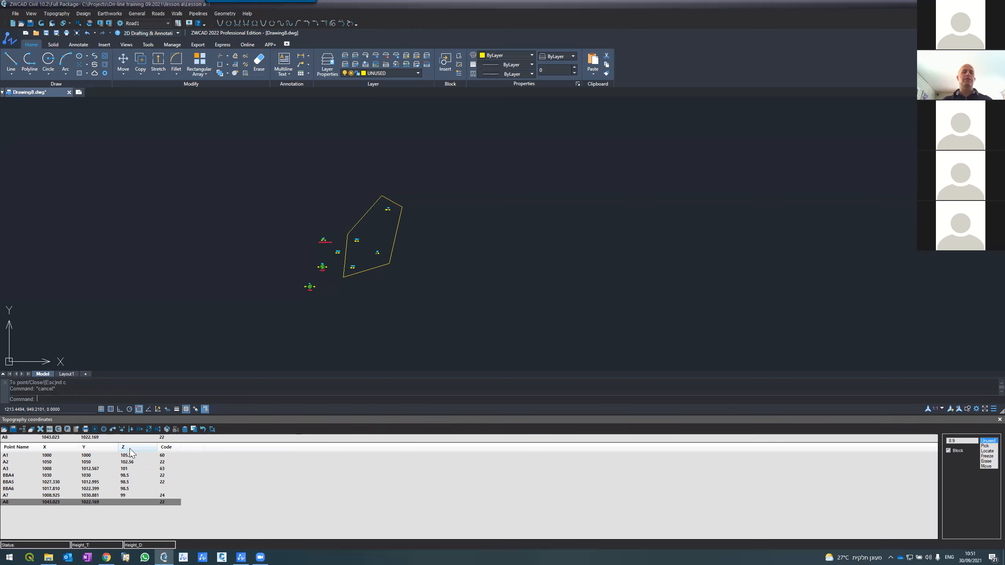
Redraw the topography points to show the code 22 symbols, inspect them, and clear the row marking in the coordinates table
{"action": "scroll", "coordinate": [342, 255], "scroll_direction": "up", "scroll_amount": 3}
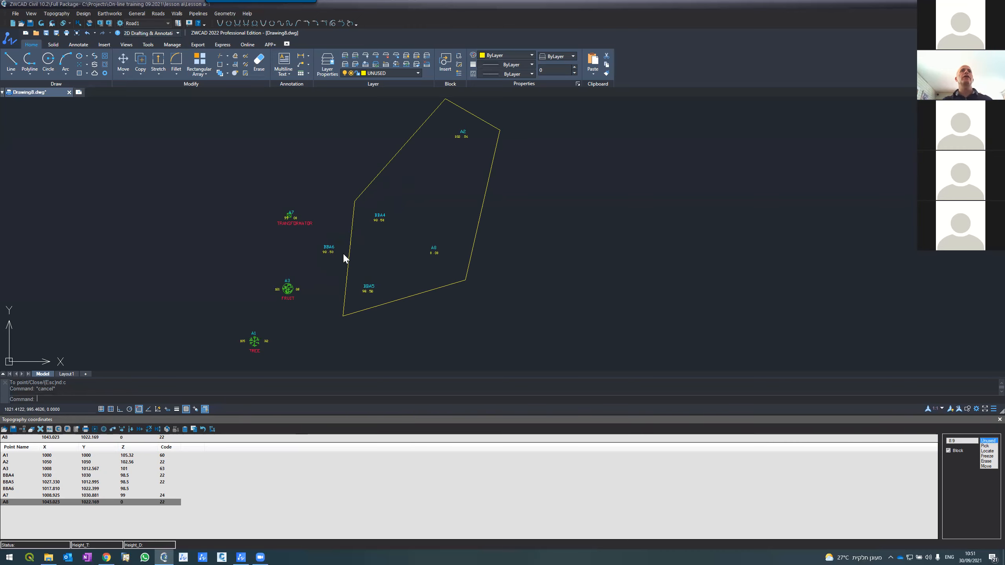
{"action": "left_click", "coordinate": [41, 23]}
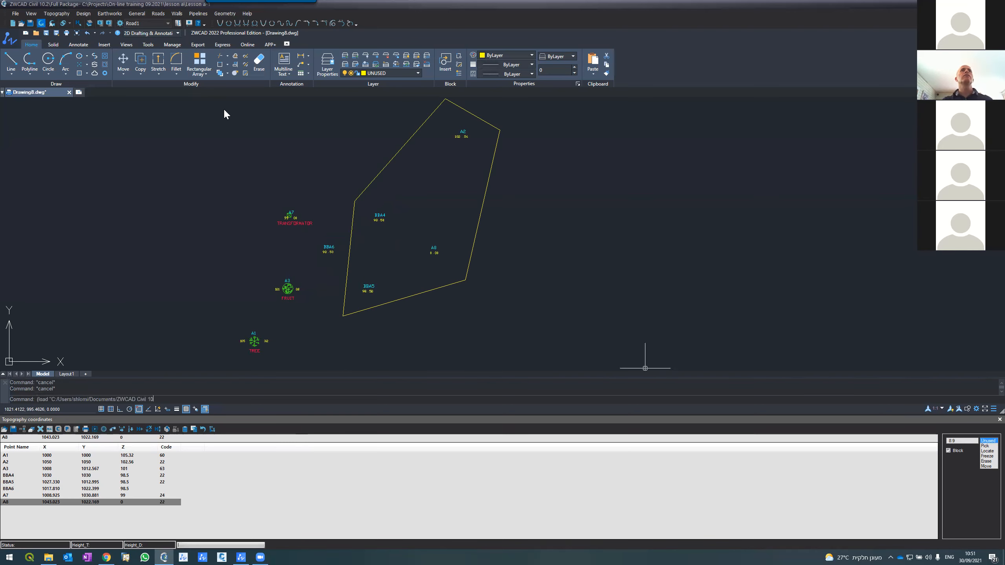
{"action": "scroll", "coordinate": [459, 127], "scroll_direction": "up", "scroll_amount": 5}
{"action": "scroll", "coordinate": [453, 158], "scroll_direction": "down", "scroll_amount": 5}
{"action": "scroll", "coordinate": [411, 327], "scroll_direction": "up", "scroll_amount": 5}
{"action": "scroll", "coordinate": [396, 273], "scroll_direction": "down", "scroll_amount": 6}
{"action": "scroll", "coordinate": [343, 320], "scroll_direction": "up", "scroll_amount": 3}
{"action": "scroll", "coordinate": [342, 320], "scroll_direction": "down", "scroll_amount": 3}
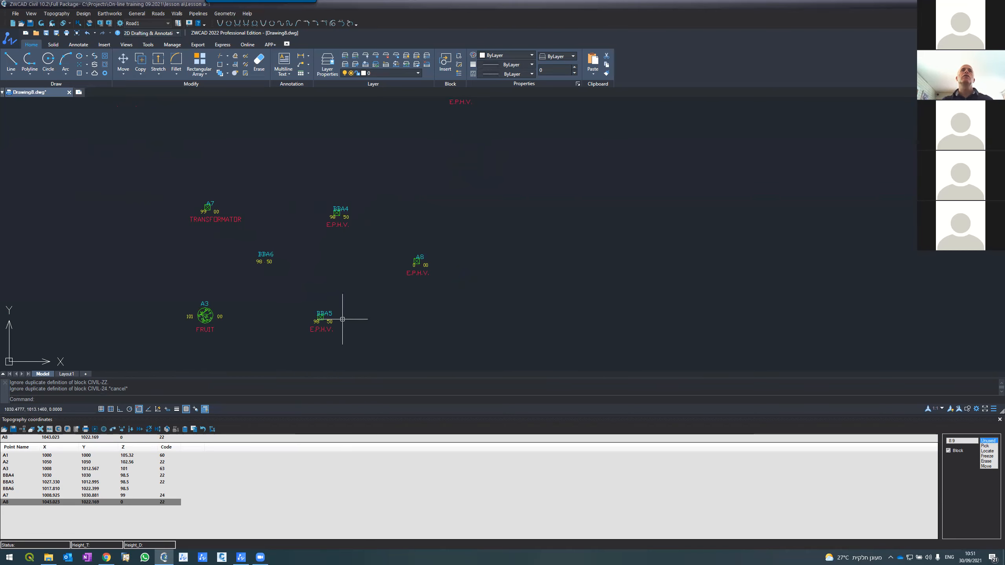
{"action": "scroll", "coordinate": [336, 235], "scroll_direction": "up", "scroll_amount": 3}
{"action": "scroll", "coordinate": [335, 235], "scroll_direction": "down", "scroll_amount": 5}
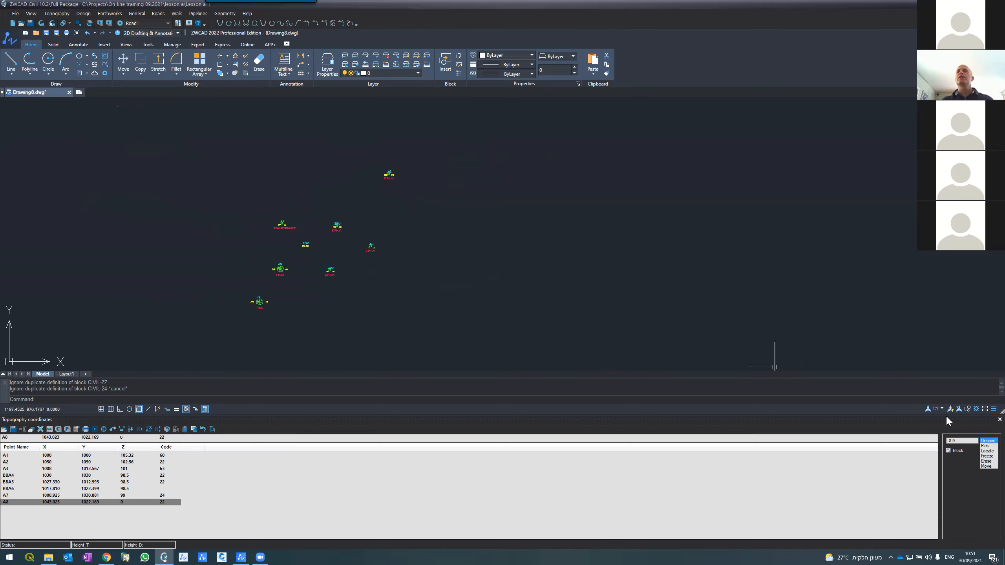
{"action": "left_click", "coordinate": [949, 451]}
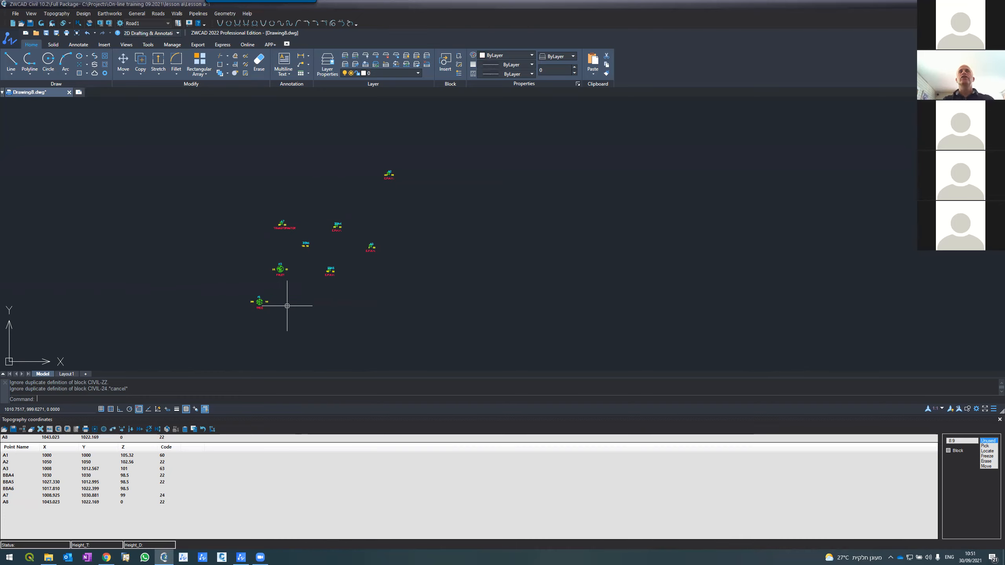
{"action": "scroll", "coordinate": [287, 306], "scroll_direction": "up", "scroll_amount": 3}
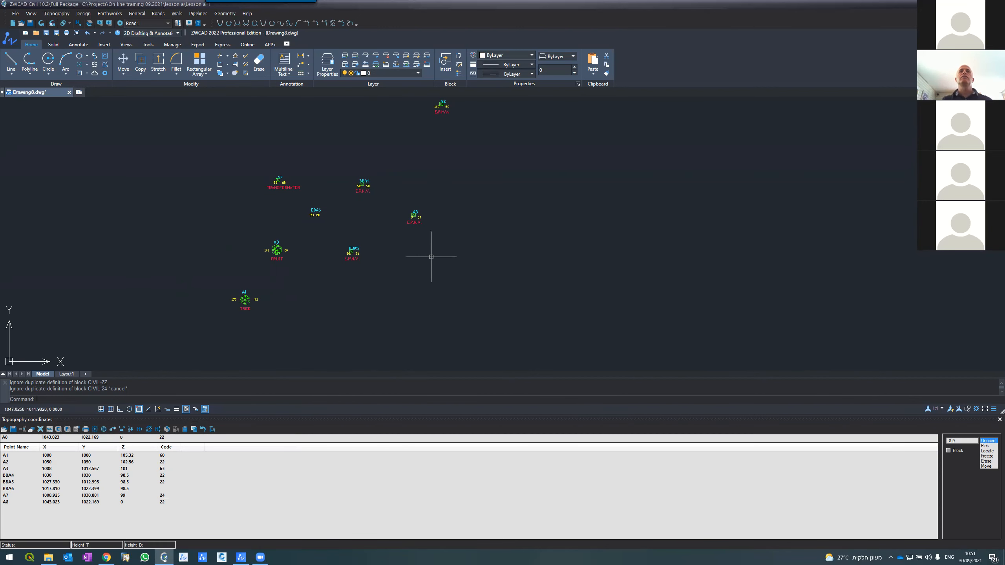
{"action": "scroll", "coordinate": [431, 256], "scroll_direction": "down", "scroll_amount": 1}
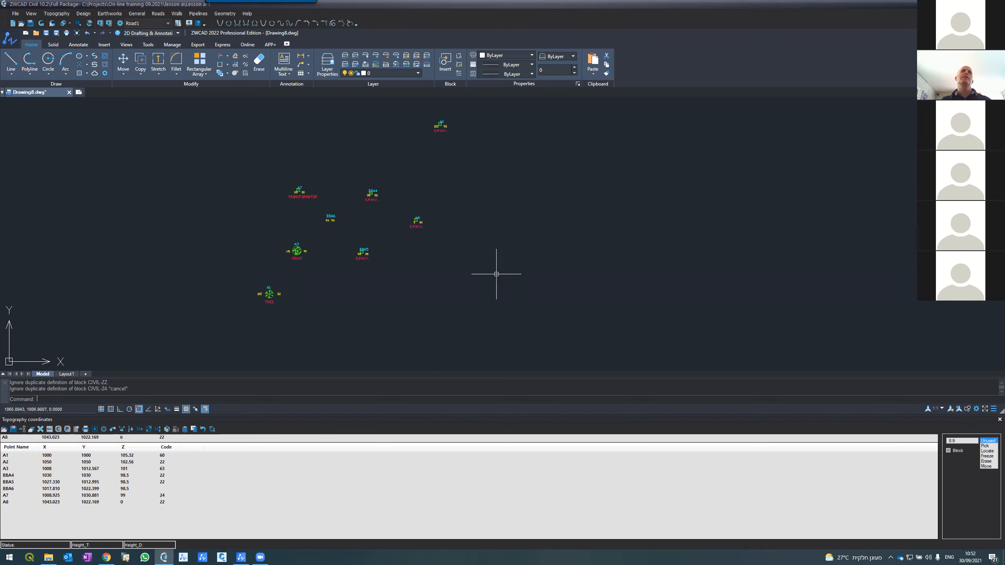
{"action": "scroll", "coordinate": [497, 274], "scroll_direction": "up", "scroll_amount": 1}
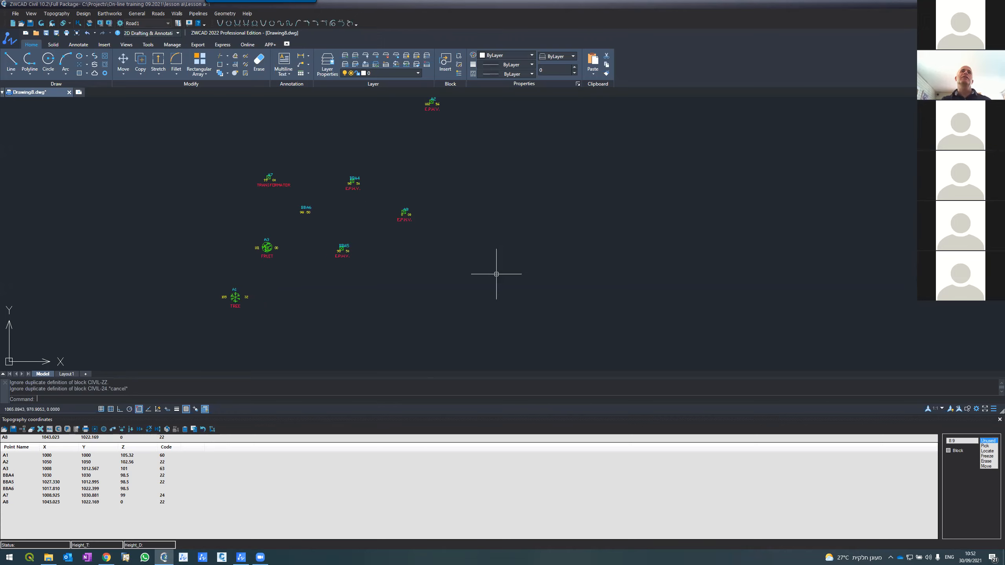
{"action": "scroll", "coordinate": [496, 274], "scroll_direction": "down", "scroll_amount": 3}
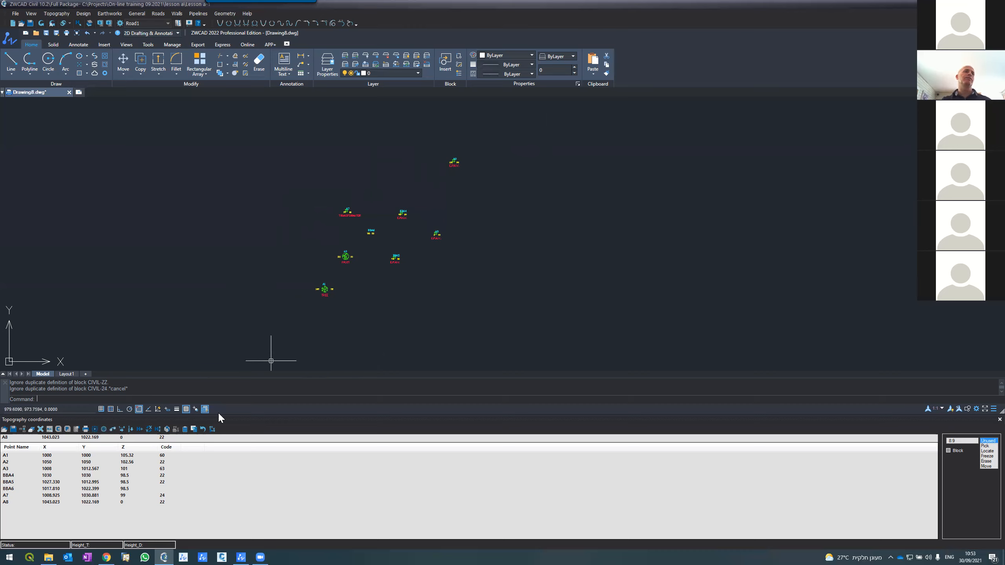
Mark the consecutive points BBA4 through BBA6 as a block in the topography coordinates table
{"action": "left_click", "coordinate": [90, 463]}
{"action": "left_click", "coordinate": [90, 469]}
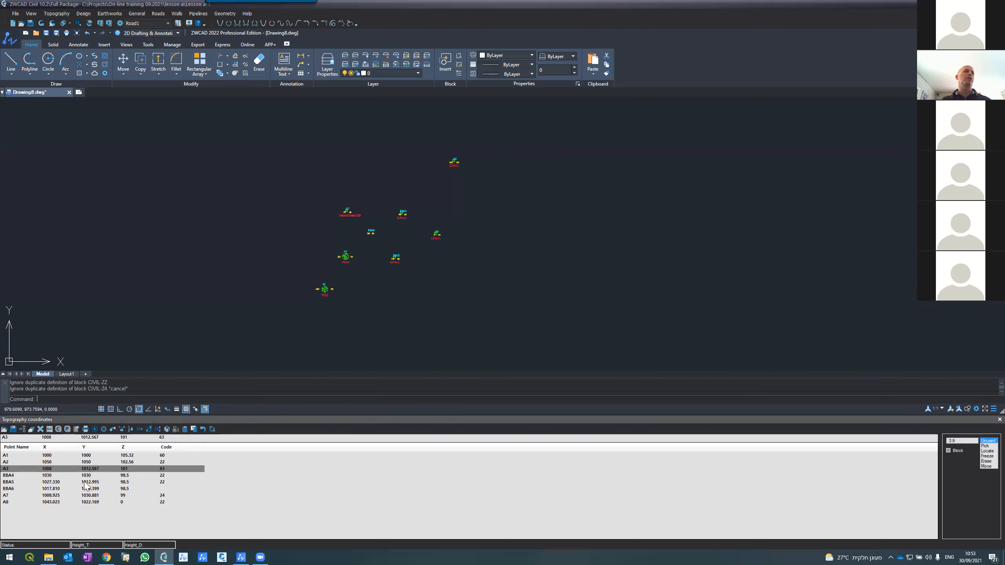
{"action": "left_click", "coordinate": [88, 482]}
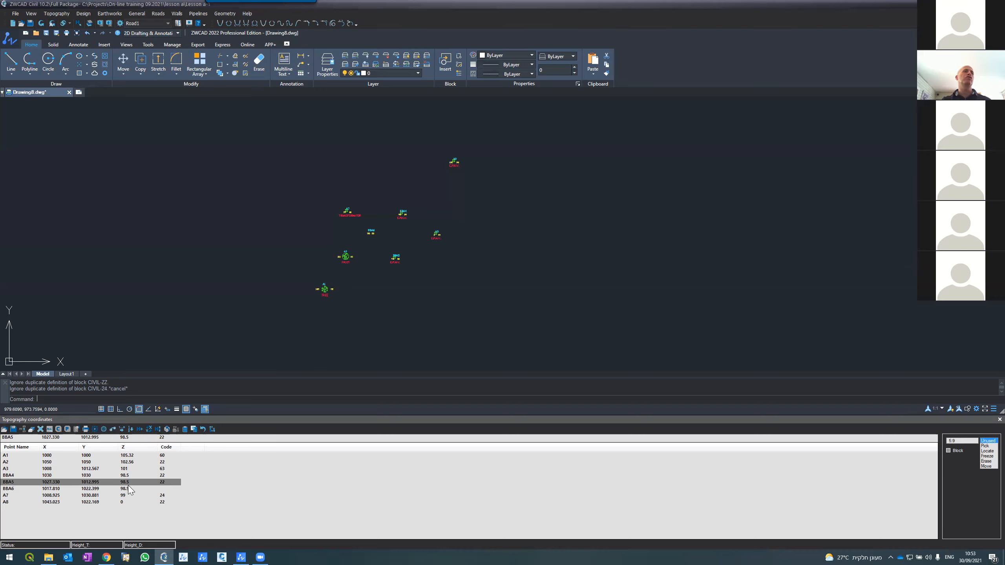
{"action": "left_click", "coordinate": [99, 476]}
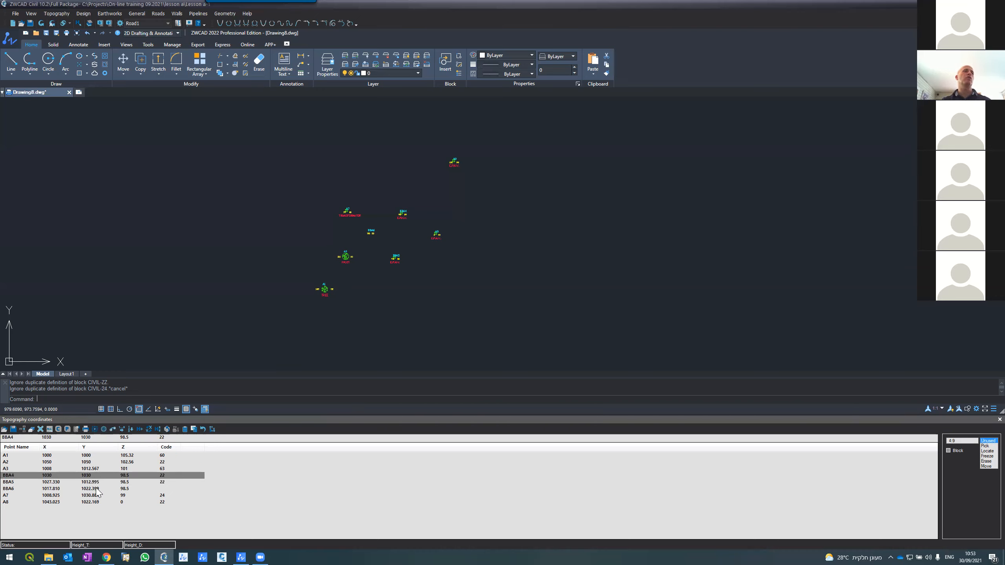
{"action": "left_click", "coordinate": [97, 488], "text": "shift"}
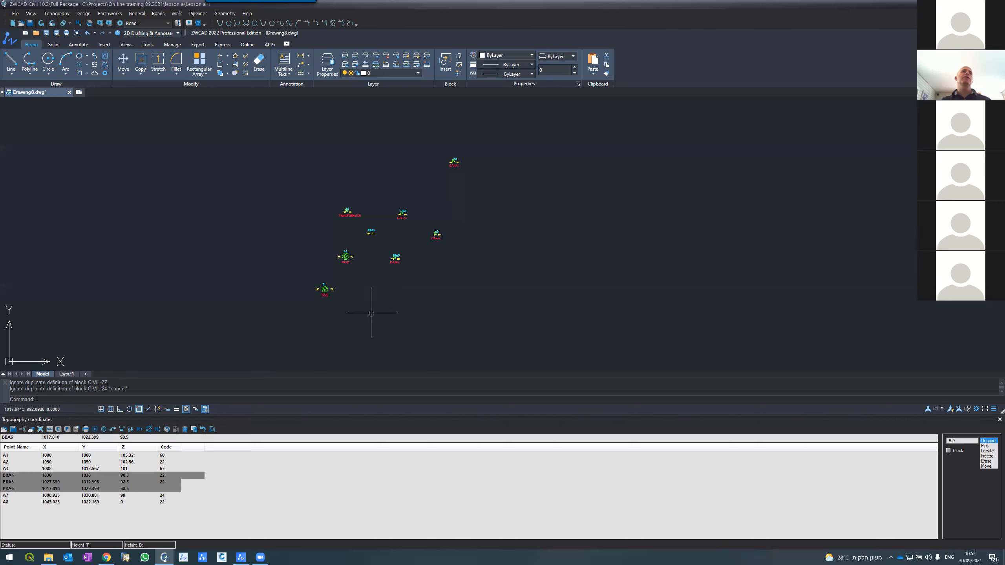
{"action": "scroll", "coordinate": [330, 319], "scroll_direction": "down", "scroll_amount": 4}
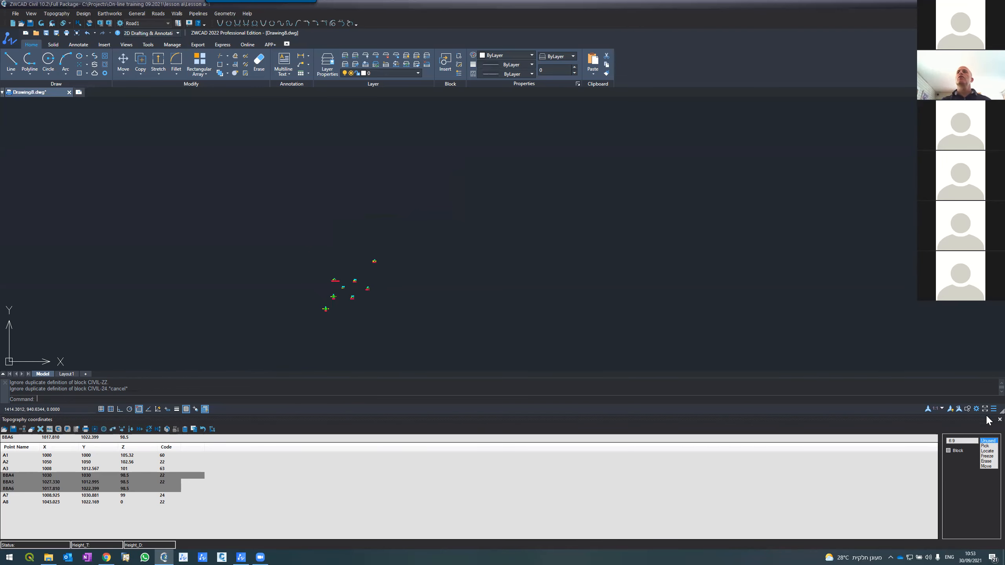
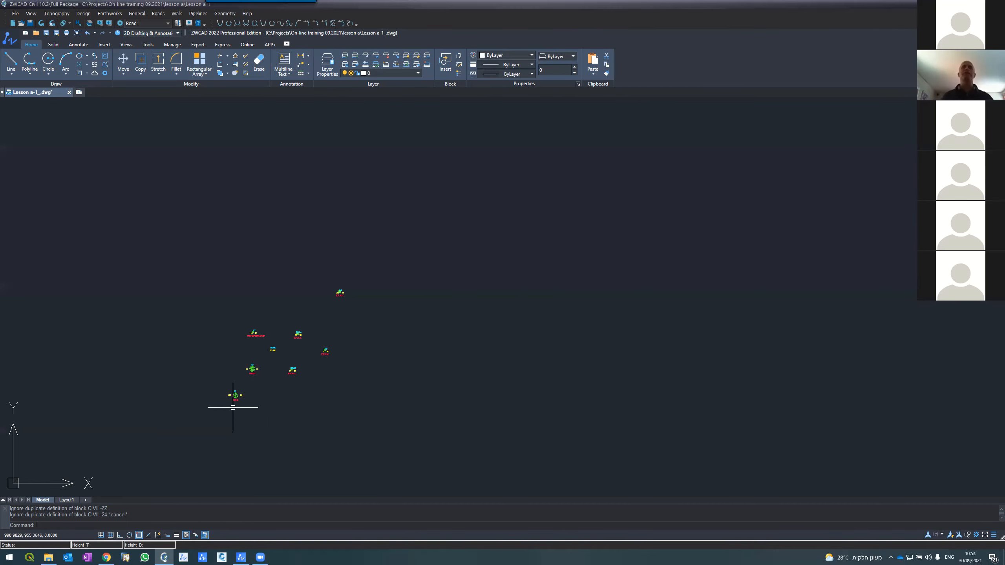
Switch to File Explorer, open NARKISIM_09_Topo.txt from the Projects folder on C: and examine its survey point records
{"action": "key", "text": "alt+Tab"}
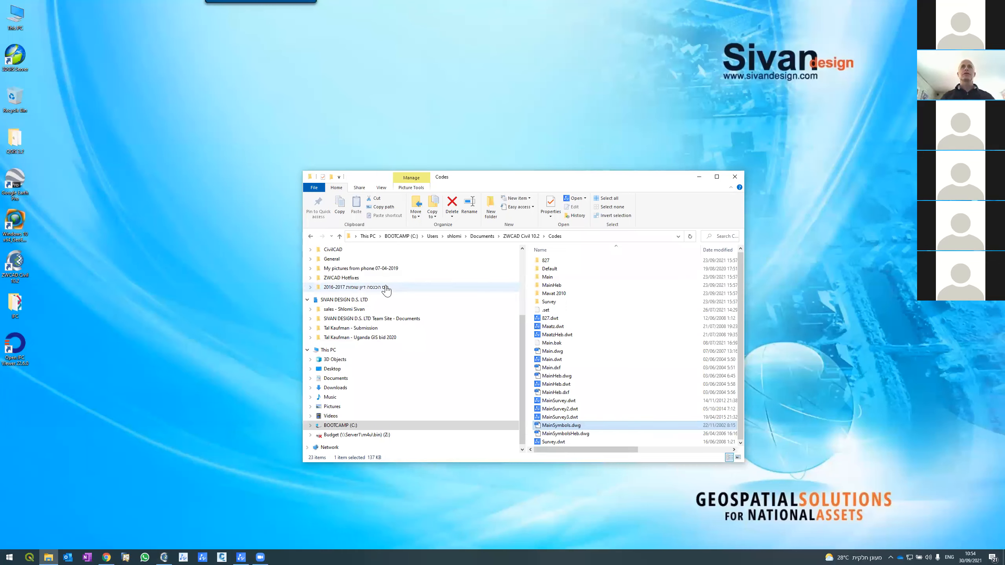
{"action": "left_click", "coordinate": [400, 236]}
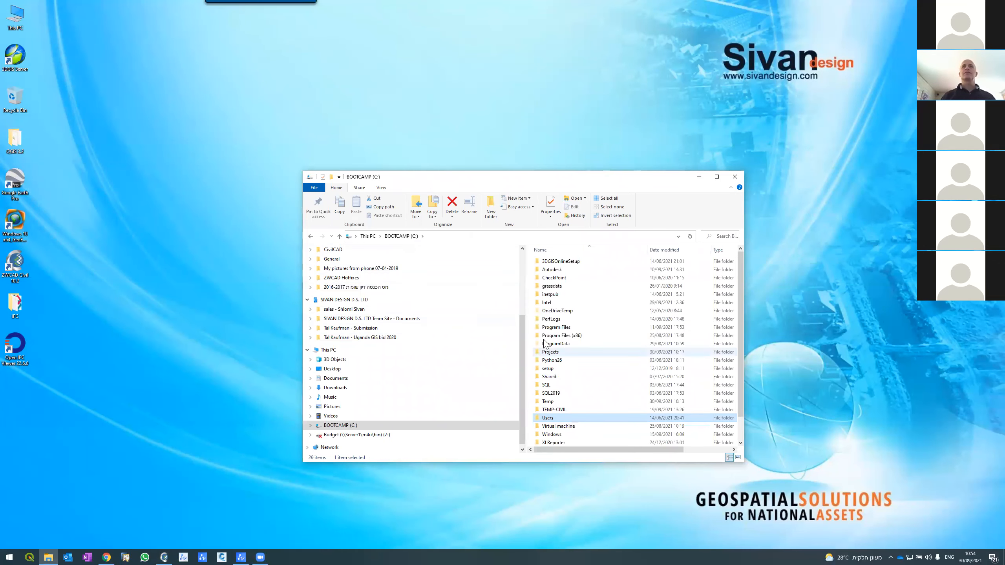
{"action": "left_click", "coordinate": [554, 354]}
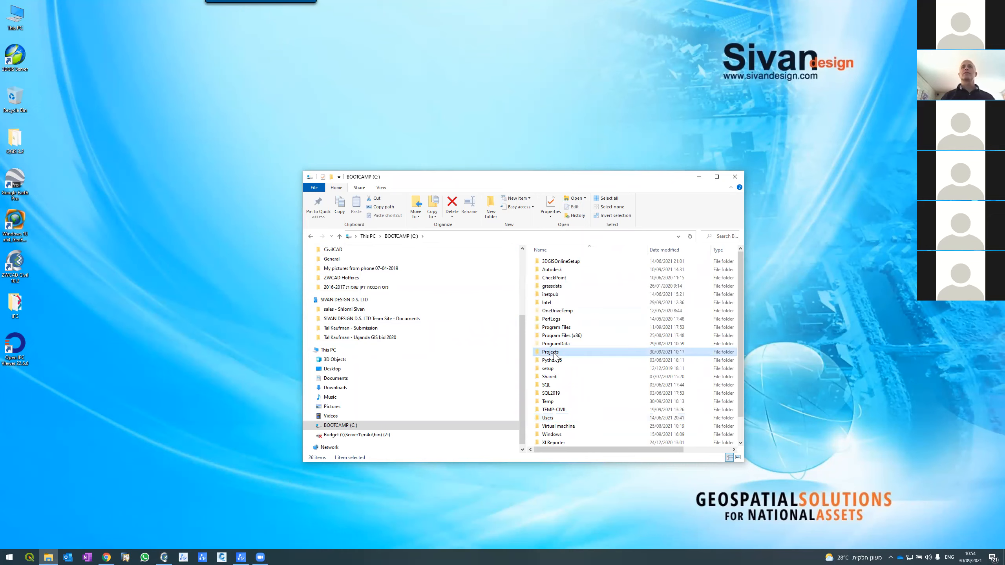
{"action": "double_click", "coordinate": [554, 354]}
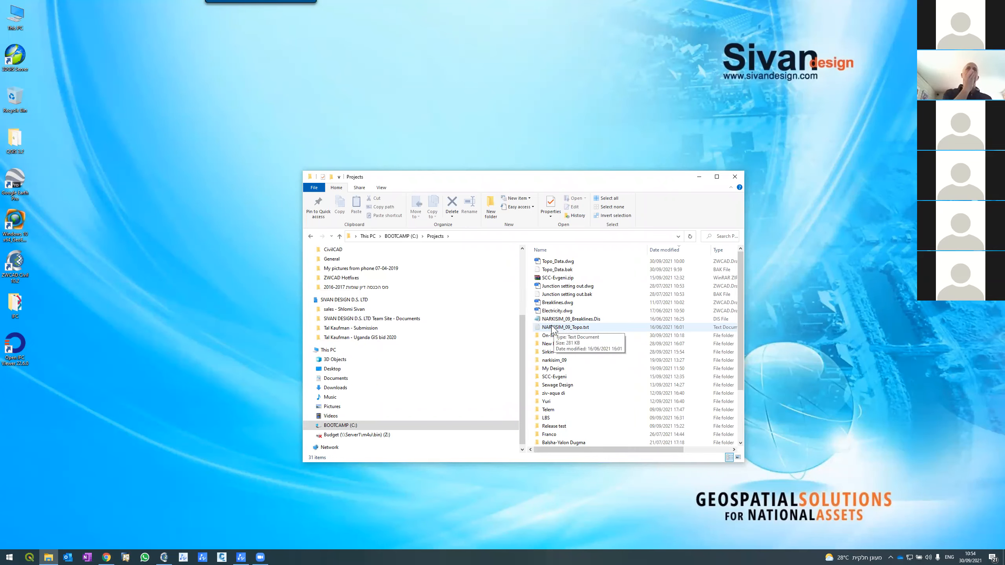
{"action": "left_click", "coordinate": [554, 328]}
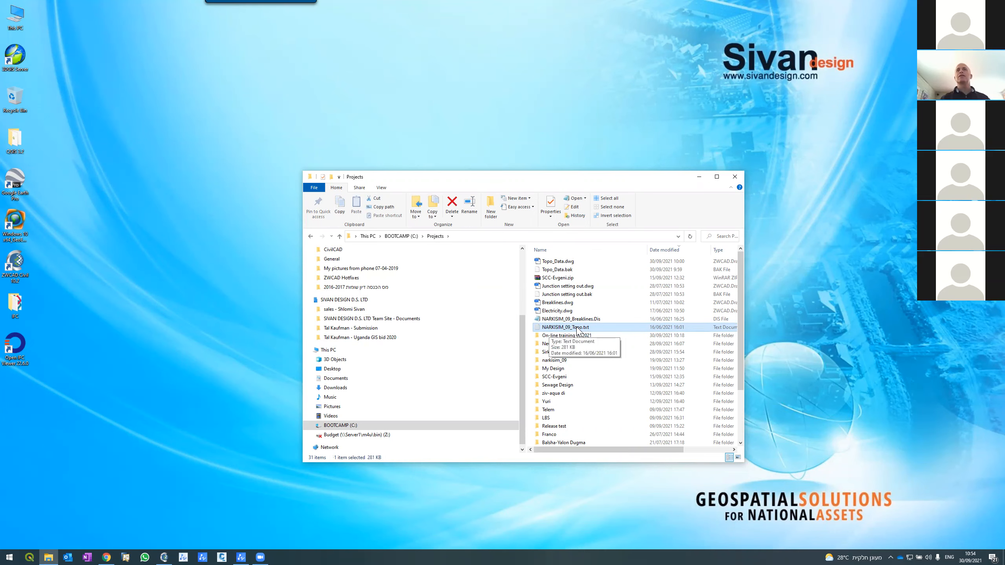
{"action": "double_click", "coordinate": [574, 331]}
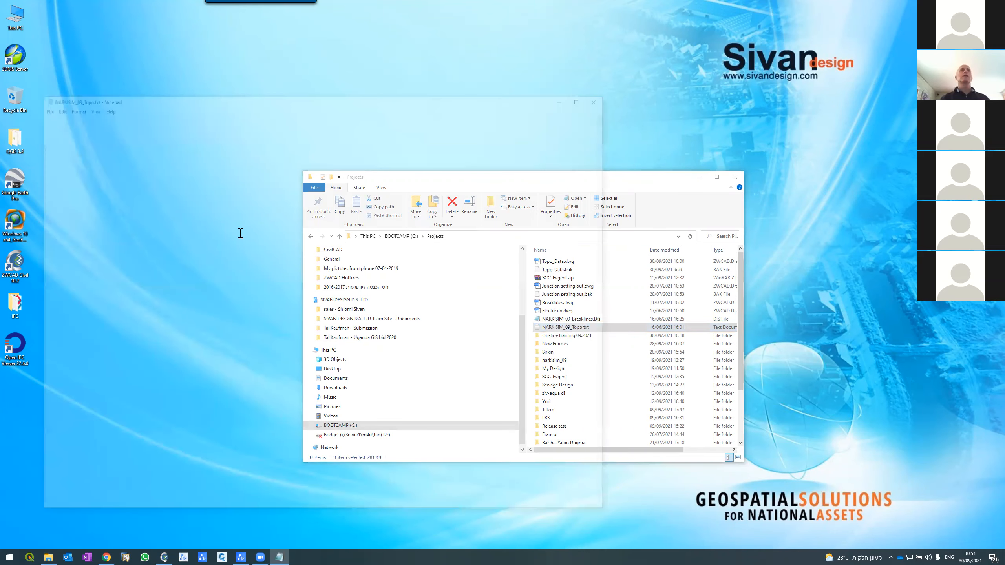
{"action": "scroll", "coordinate": [184, 270], "scroll_direction": "down", "scroll_amount": 20}
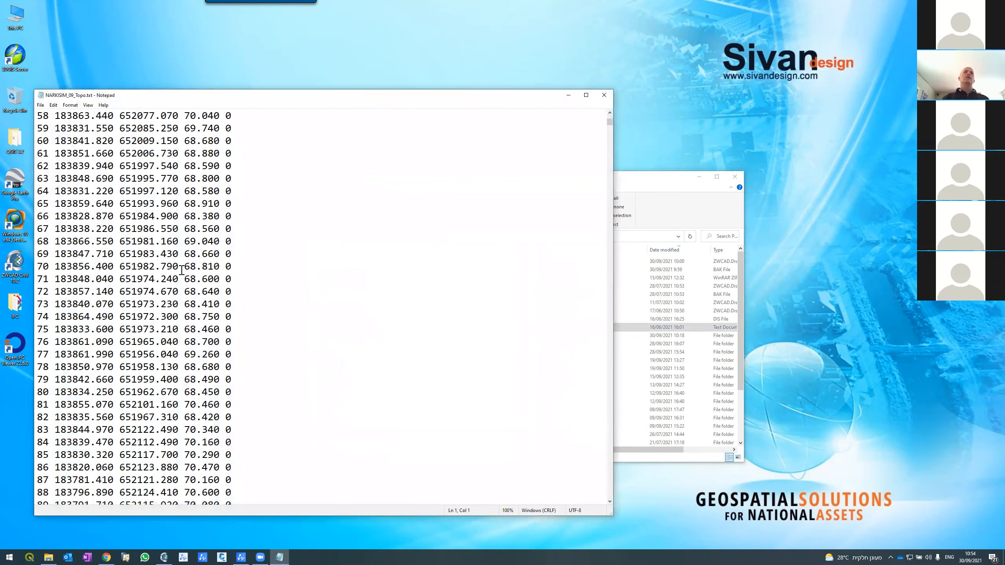
{"action": "scroll", "coordinate": [181, 271], "scroll_direction": "down", "scroll_amount": 20}
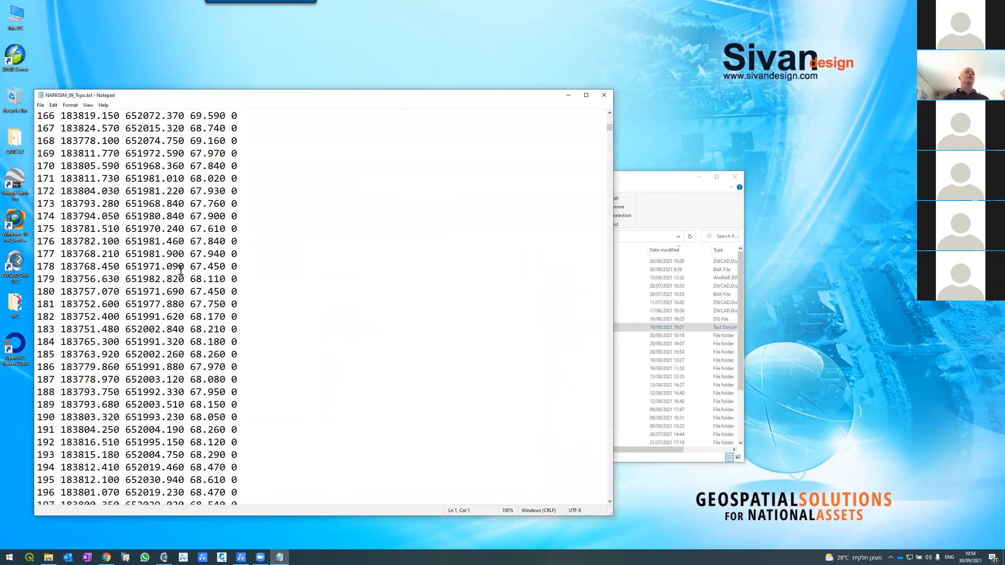
Examine the survey point records through to the end of NARKISIM_09_Topo.txt and close the file
{"action": "scroll", "coordinate": [181, 270], "scroll_direction": "down", "scroll_amount": 20}
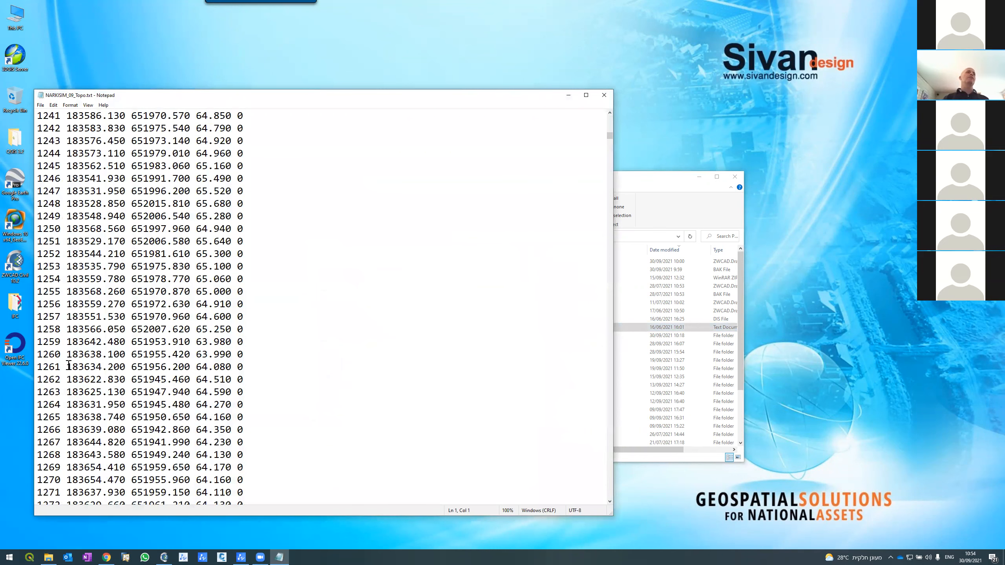
{"action": "scroll", "coordinate": [241, 367], "scroll_direction": "down", "scroll_amount": 7}
{"action": "scroll", "coordinate": [241, 367], "scroll_direction": "down", "scroll_amount": 20}
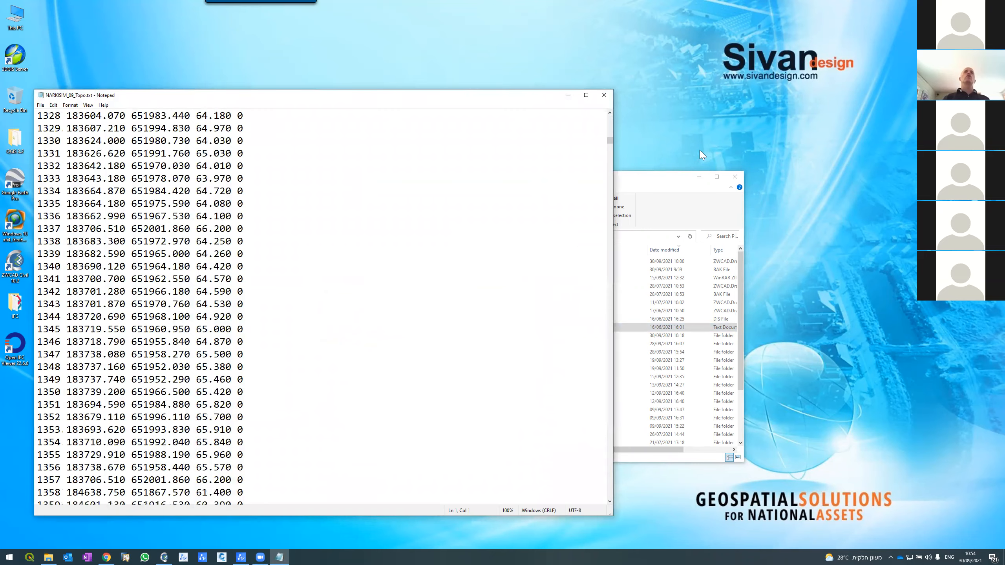
{"action": "left_click_drag", "start_coordinate": [609, 140], "coordinate": [577, 507]}
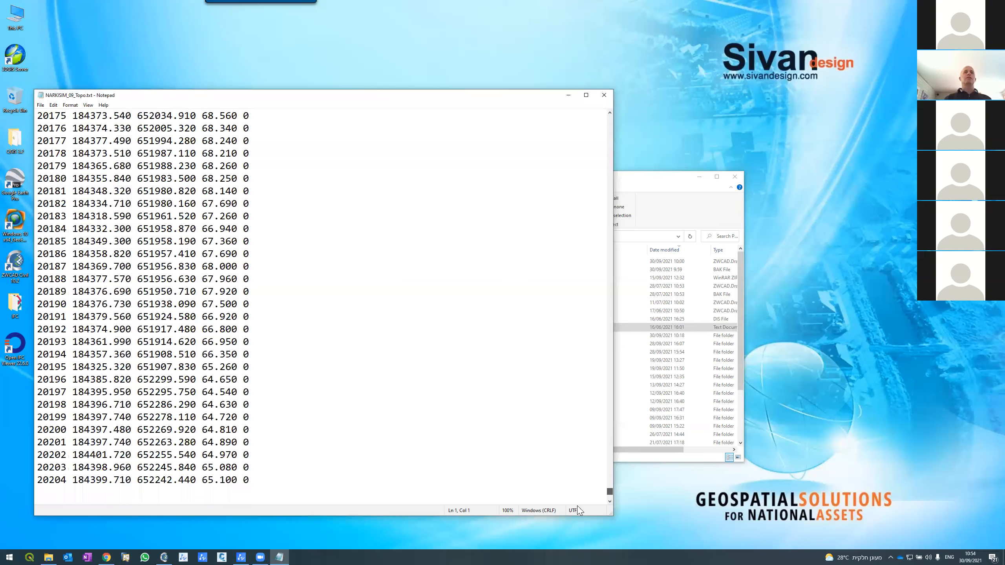
{"action": "left_click_drag", "start_coordinate": [577, 506], "coordinate": [580, 509]}
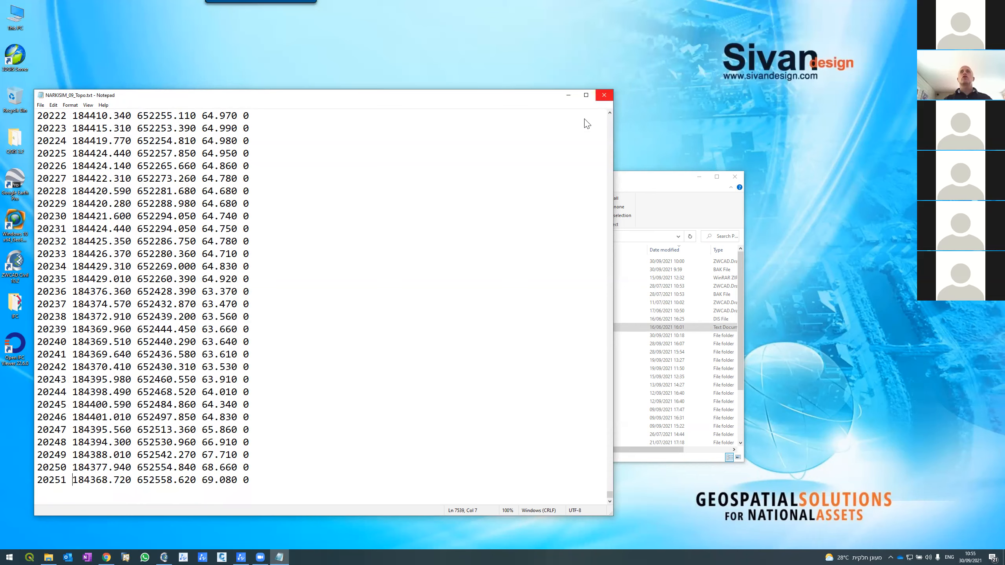
{"action": "left_click", "coordinate": [603, 95]}
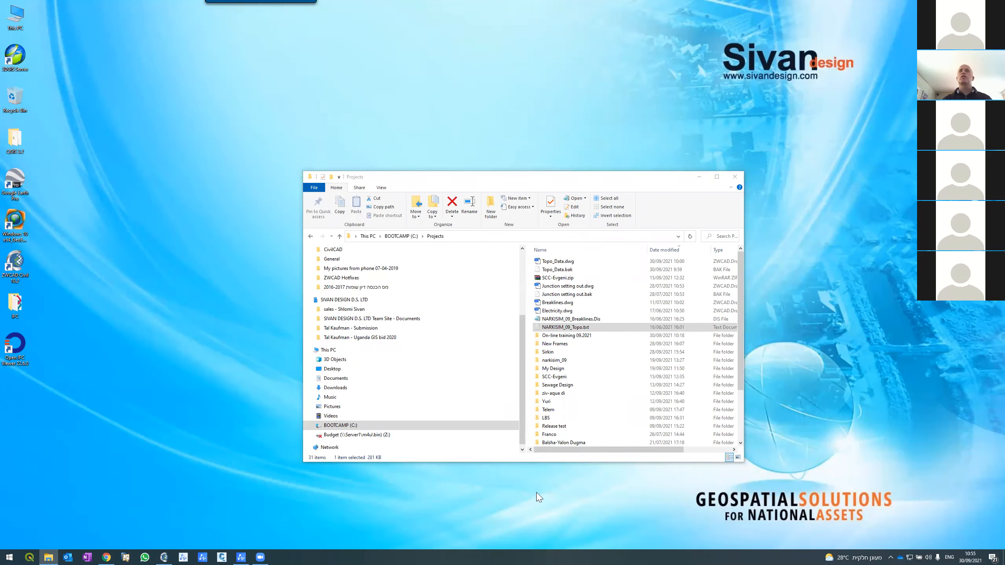
{"action": "left_click", "coordinate": [569, 327]}
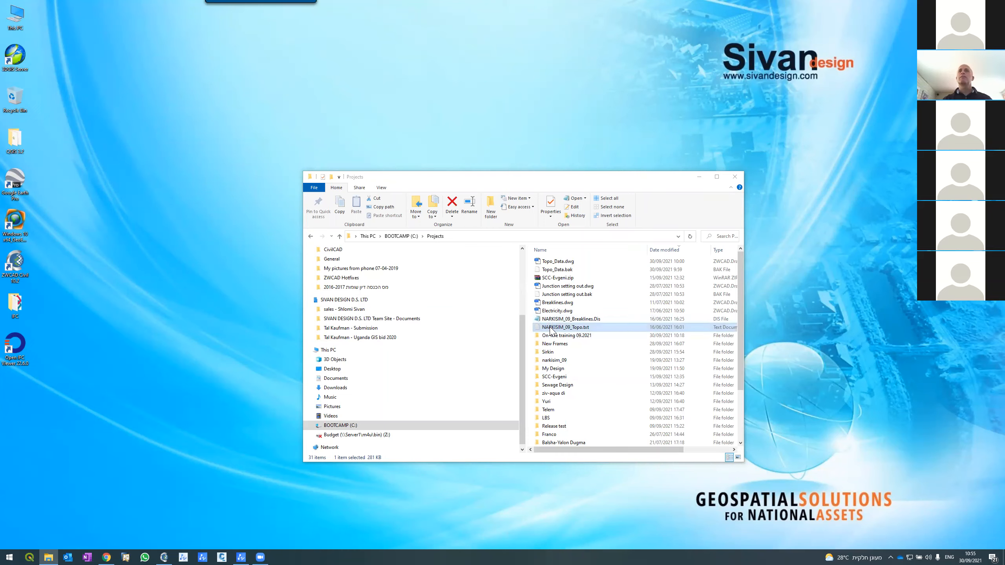
{"action": "left_click_drag", "start_coordinate": [558, 332], "coordinate": [591, 348]}
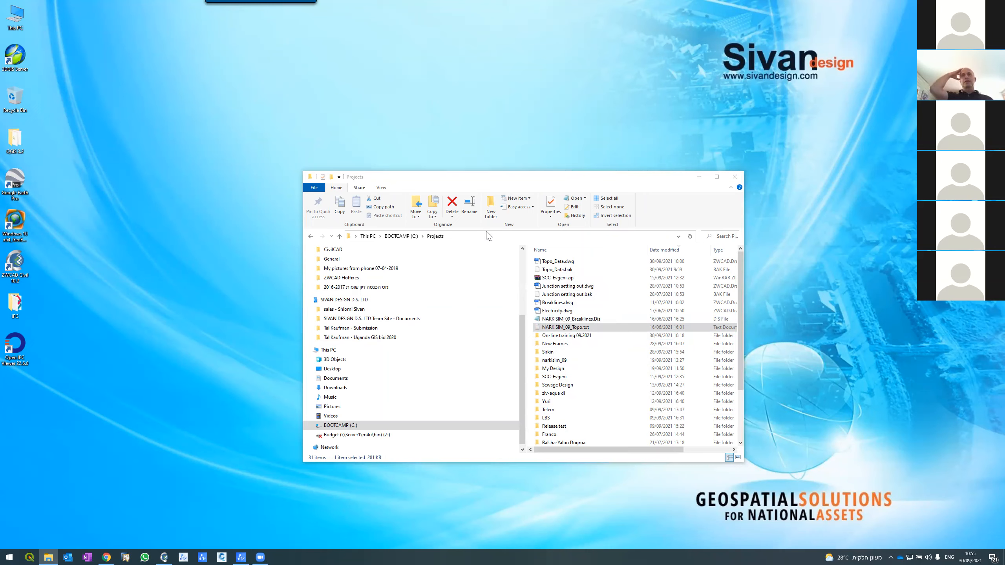
{"action": "left_click", "coordinate": [567, 328]}
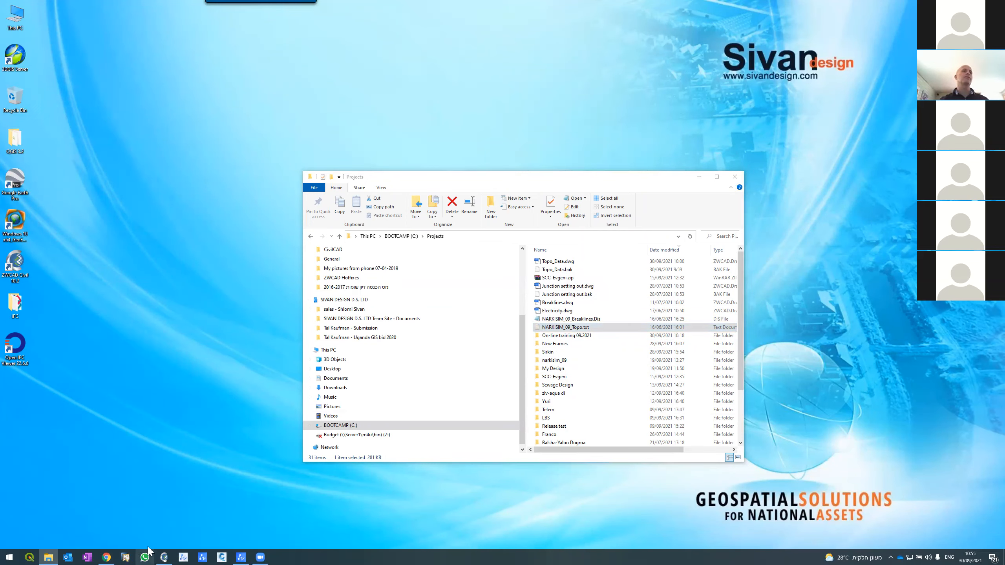
Switch to ZWCAD Civil and start a new project, saving the changes to the Lesson a-1 project
{"action": "left_click", "coordinate": [160, 552]}
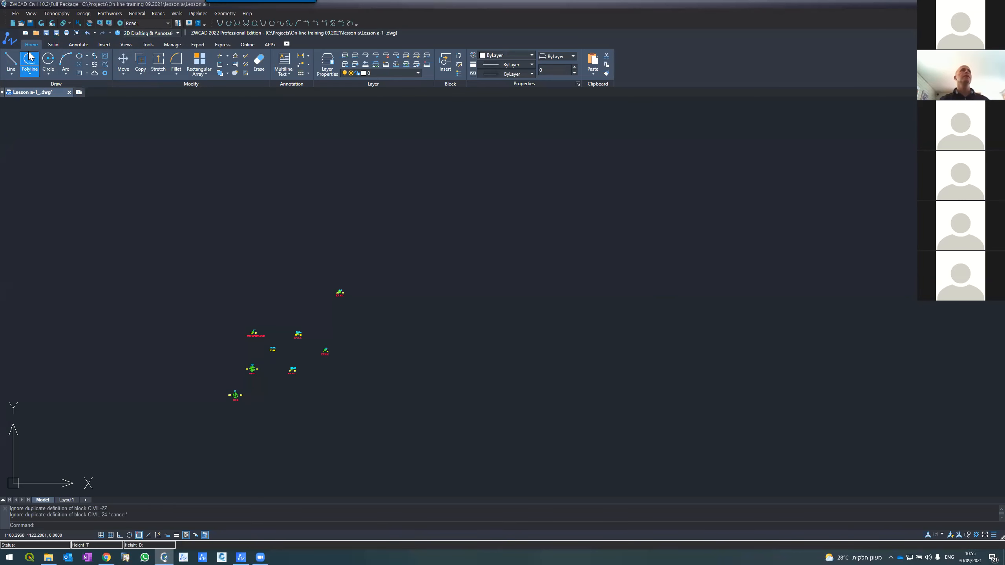
{"action": "left_click", "coordinate": [17, 14]}
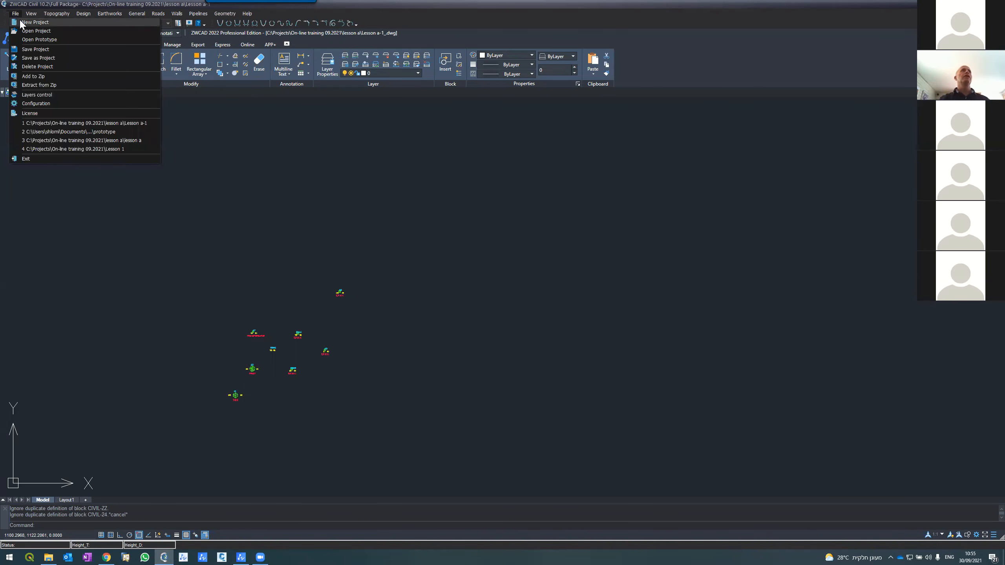
{"action": "left_click", "coordinate": [20, 23]}
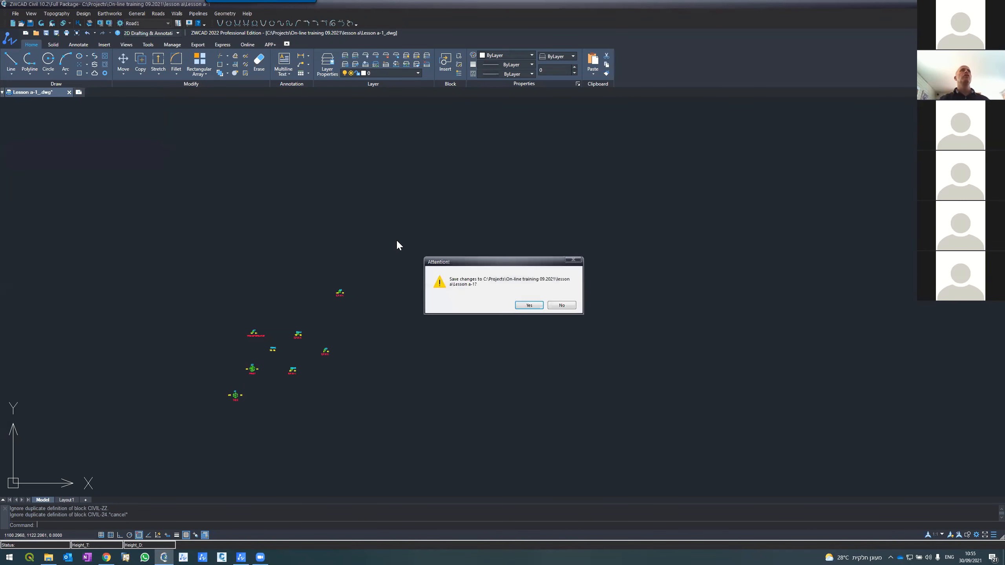
{"action": "left_click", "coordinate": [528, 305]}
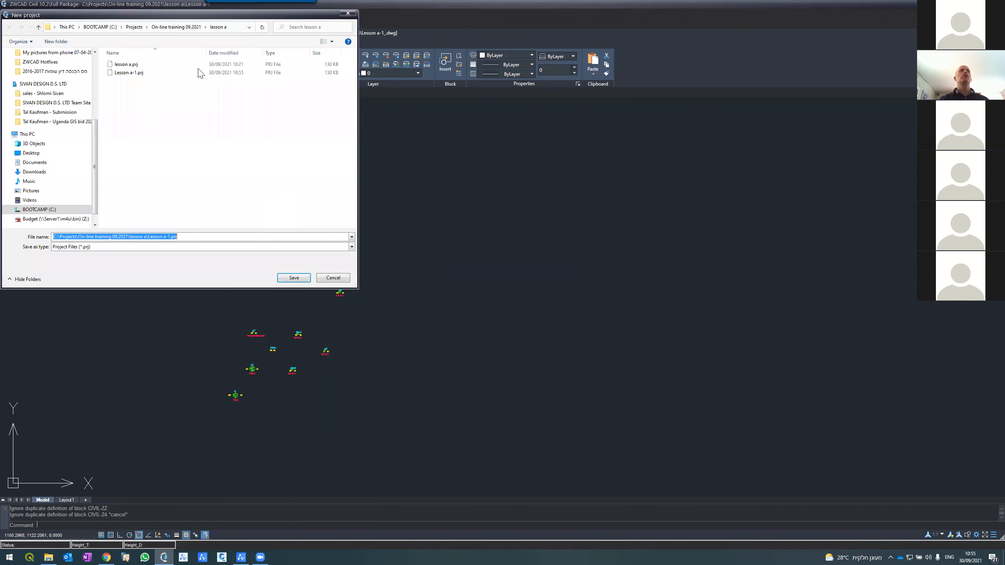
Create a Lesson b folder in On-line training 09.2021 and save the new project in it as Lesson b
{"action": "left_click", "coordinate": [179, 31]}
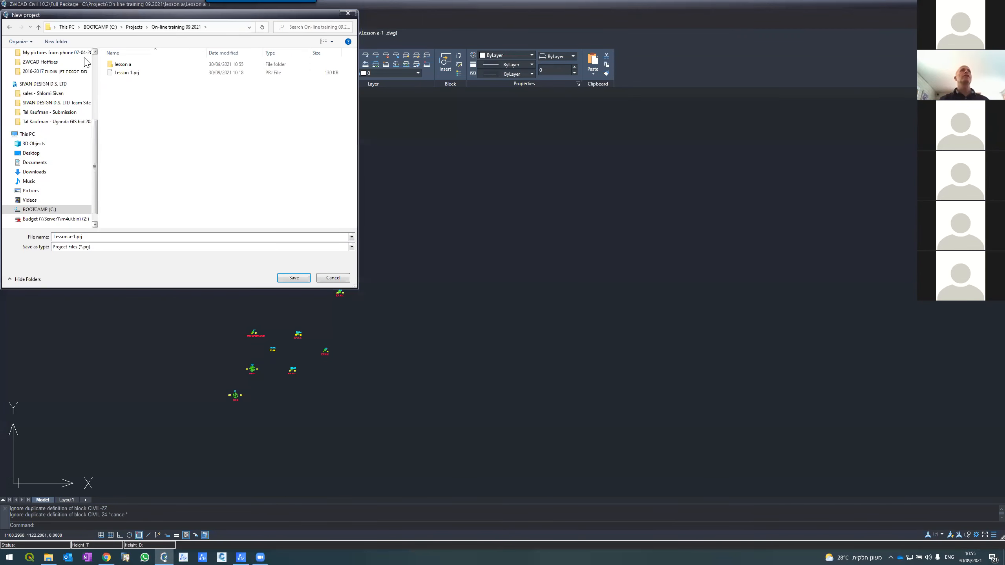
{"action": "left_click", "coordinate": [56, 42]}
{"action": "type", "text": "Lesson b"}
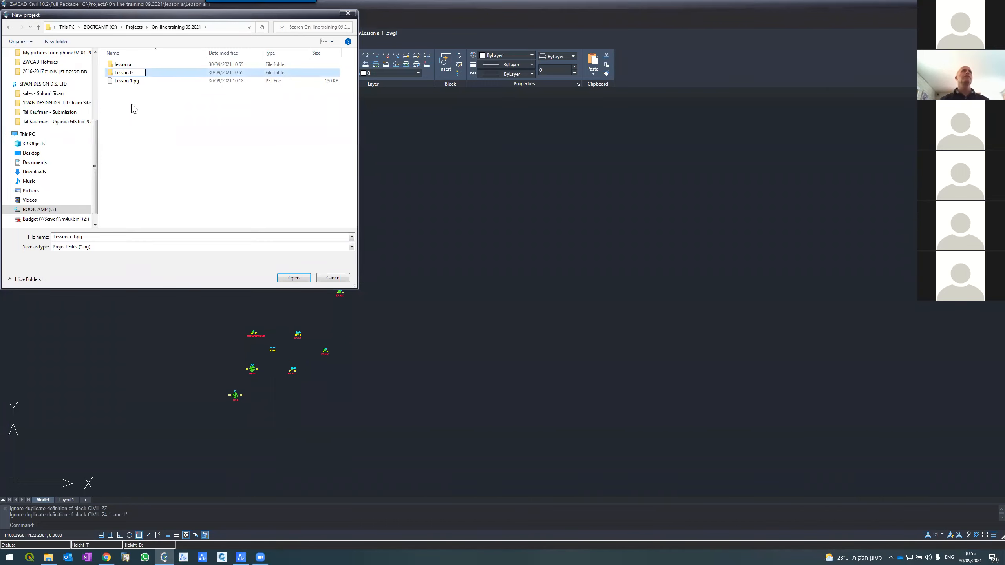
{"action": "key", "text": "Return"}
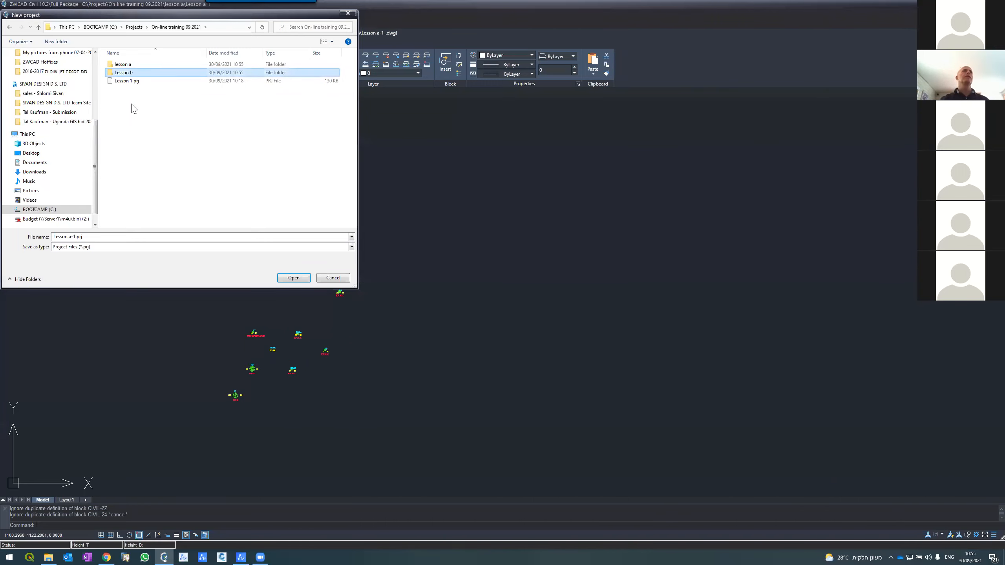
{"action": "key", "text": "Return"}
{"action": "triple_click", "coordinate": [69, 236]}
{"action": "type", "text": "L"}
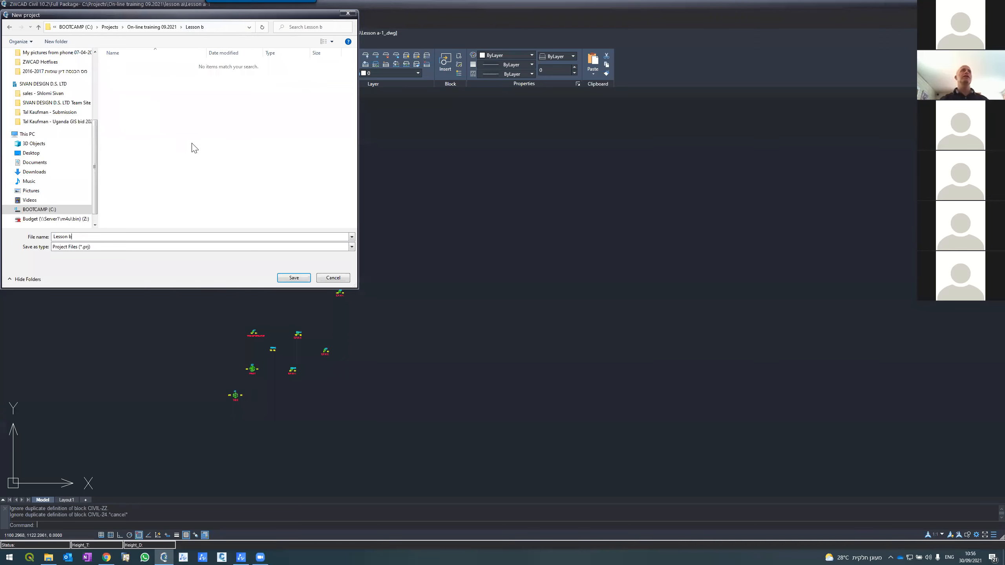
{"action": "key", "text": "Return"}
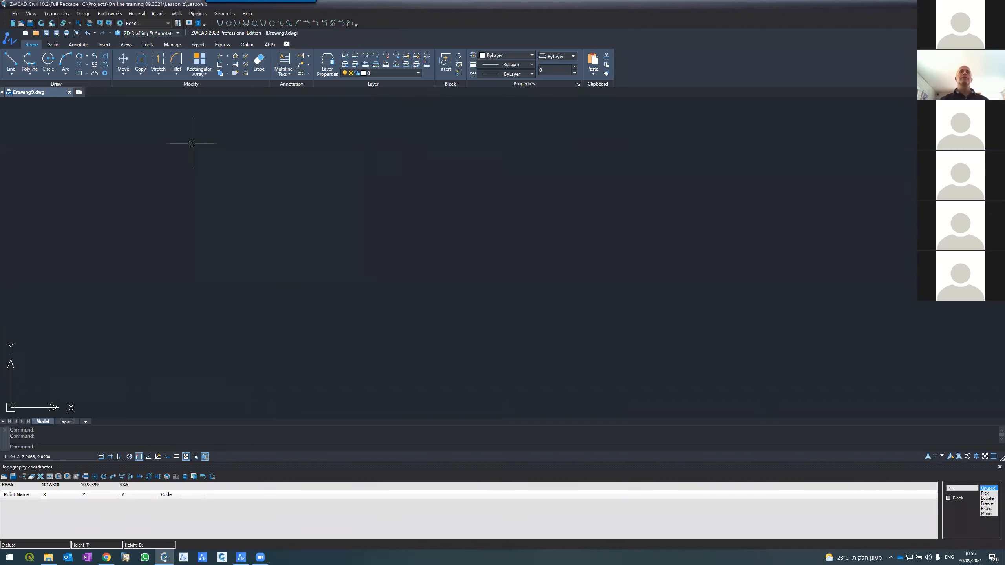
{"action": "left_click", "coordinate": [11, 503]}
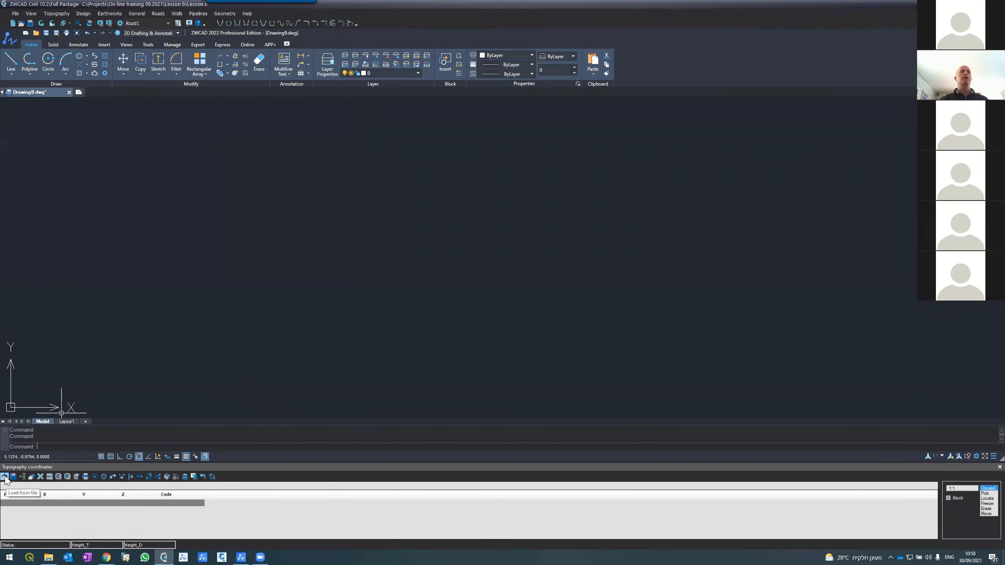
{"action": "left_click", "coordinate": [4, 477]}
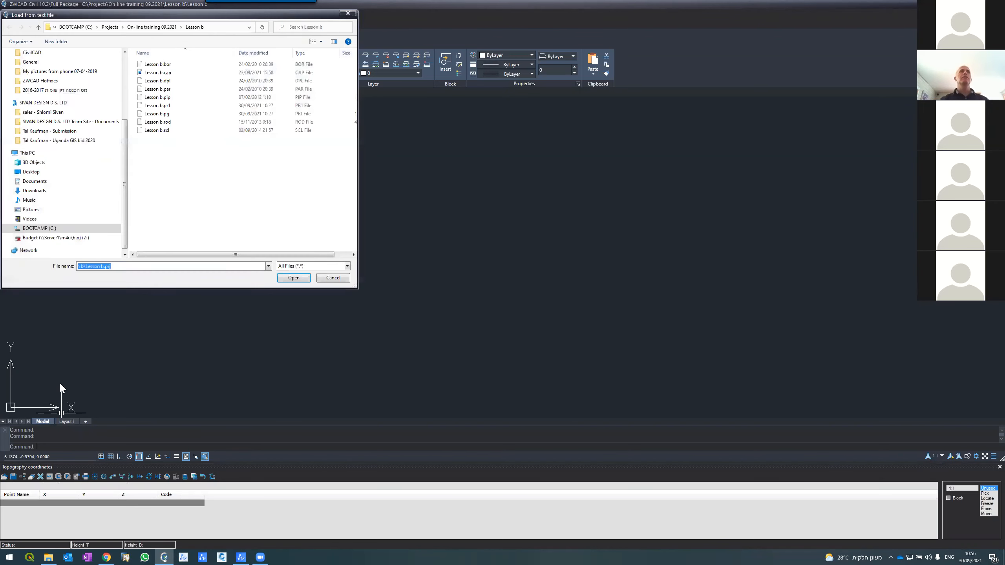
{"action": "left_click", "coordinate": [109, 27]}
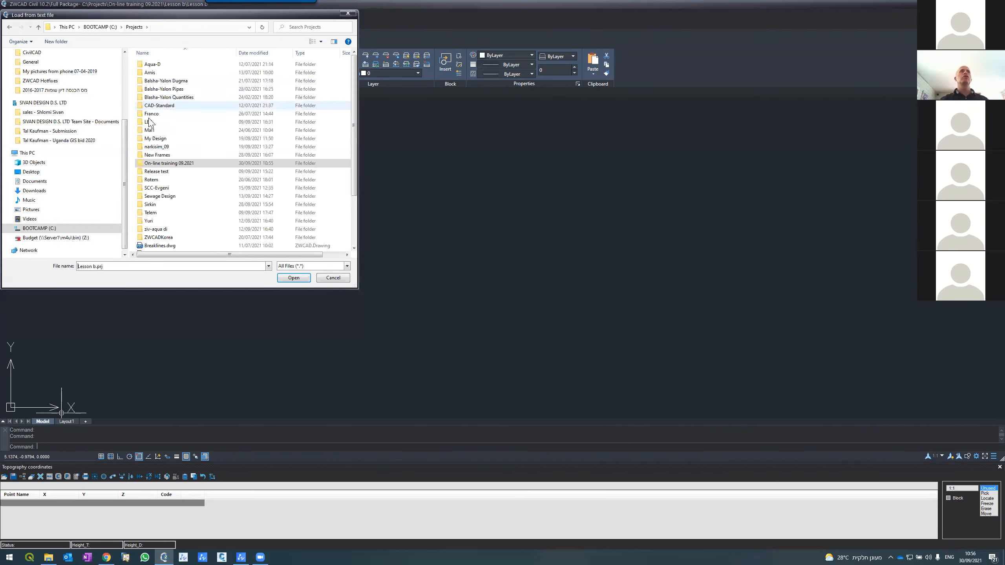
{"action": "scroll", "coordinate": [151, 131], "scroll_direction": "down", "scroll_amount": 3}
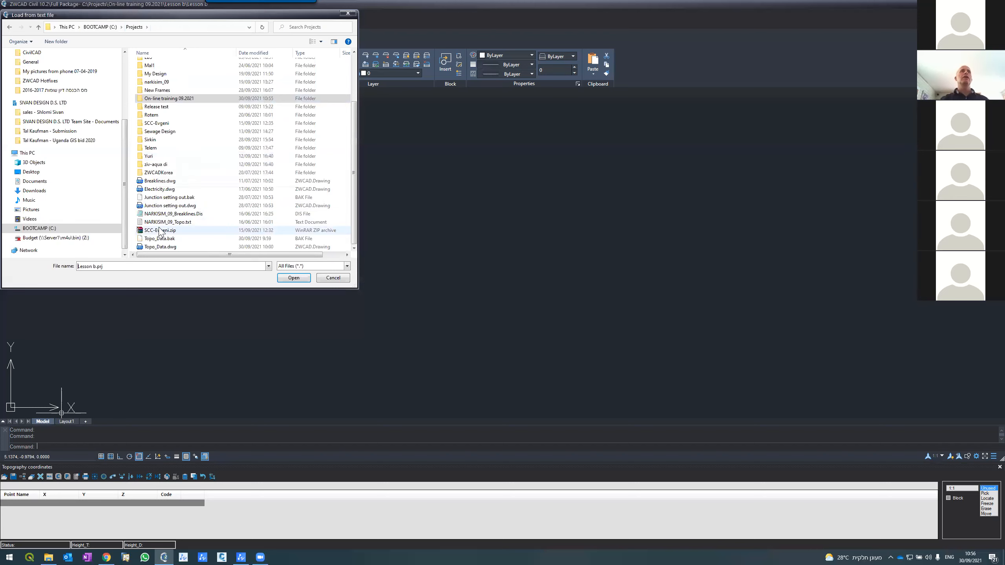
{"action": "left_click", "coordinate": [333, 278]}
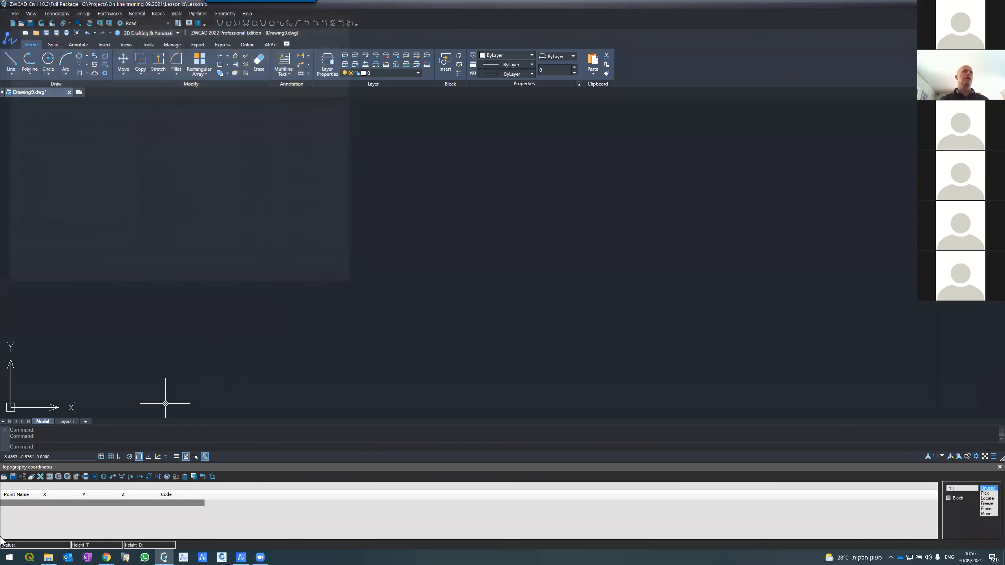
Load the survey points from NARKISIM_09_Topo.txt in the Projects folder into the topography coordinates table
{"action": "left_click", "coordinate": [4, 478]}
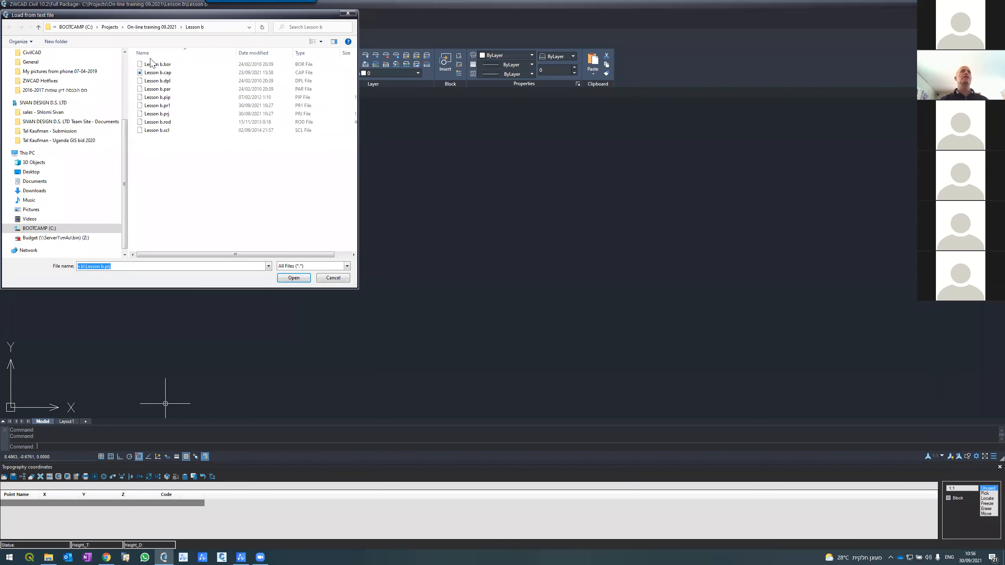
{"action": "left_click", "coordinate": [109, 26]}
{"action": "scroll", "coordinate": [176, 194], "scroll_direction": "down", "scroll_amount": 3}
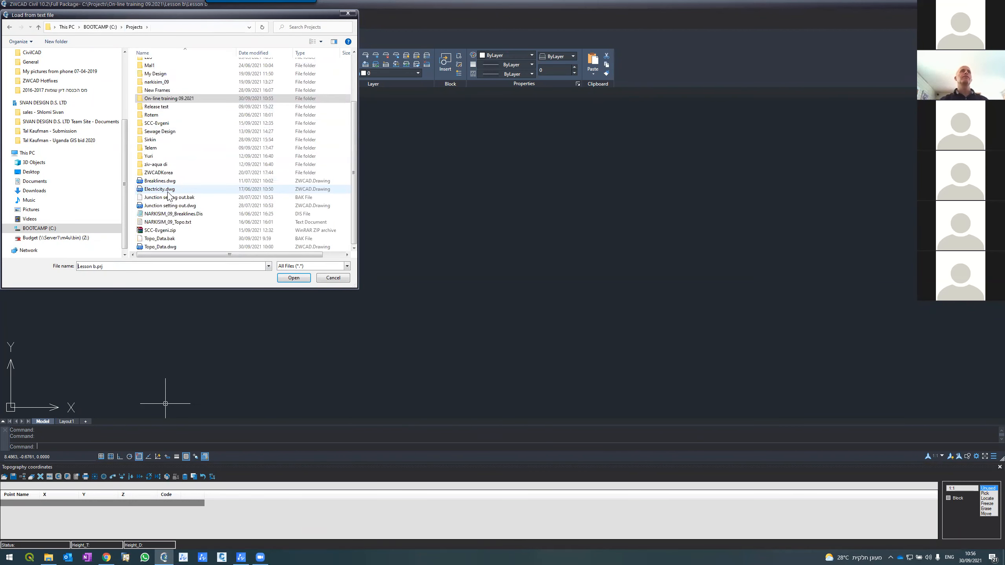
{"action": "double_click", "coordinate": [165, 222]}
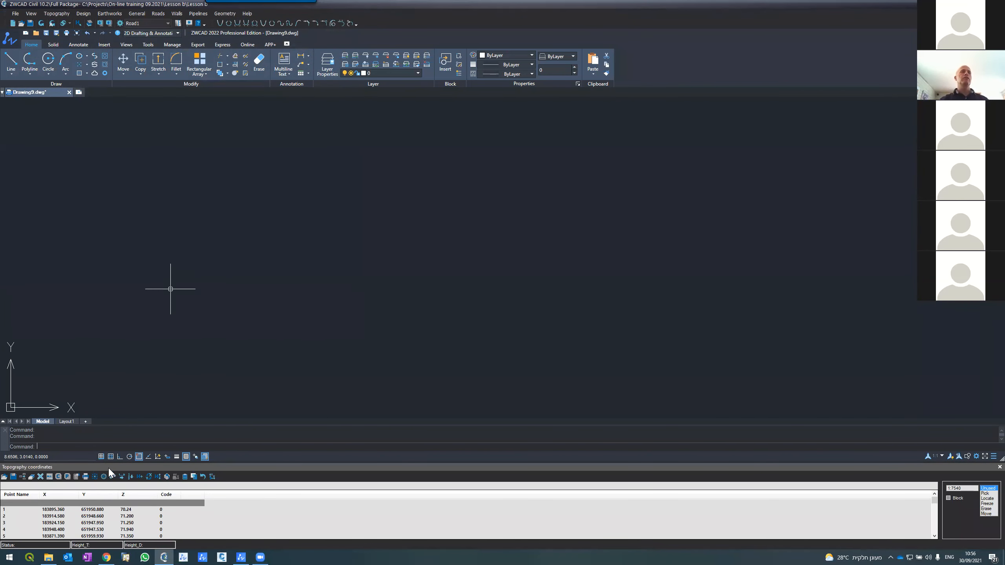
Enlarge the topography coordinates table to show more rows, and redraw the project to plot the loaded points
{"action": "left_click_drag", "start_coordinate": [106, 462], "coordinate": [128, 300]}
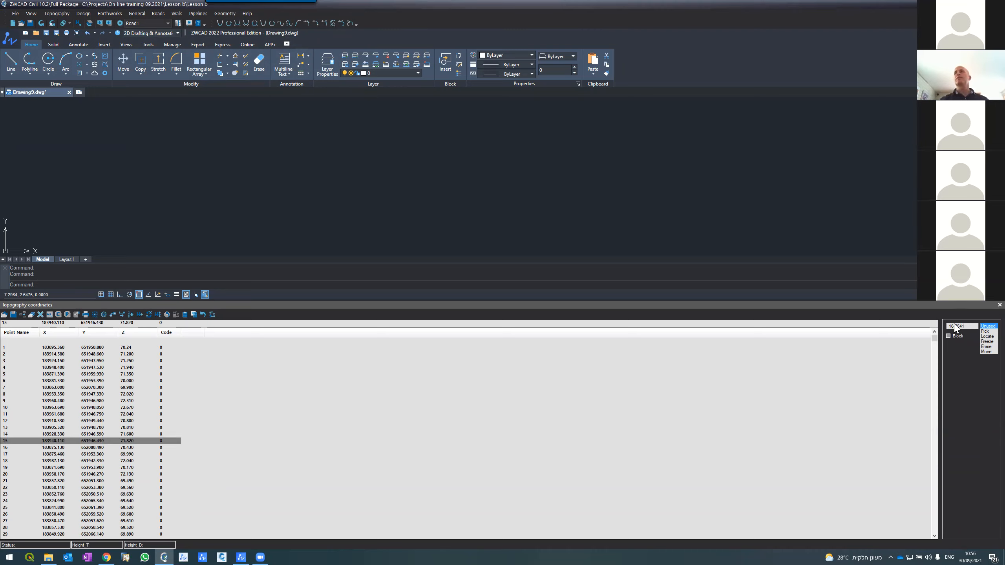
{"action": "left_click_drag", "start_coordinate": [454, 302], "coordinate": [453, 380]}
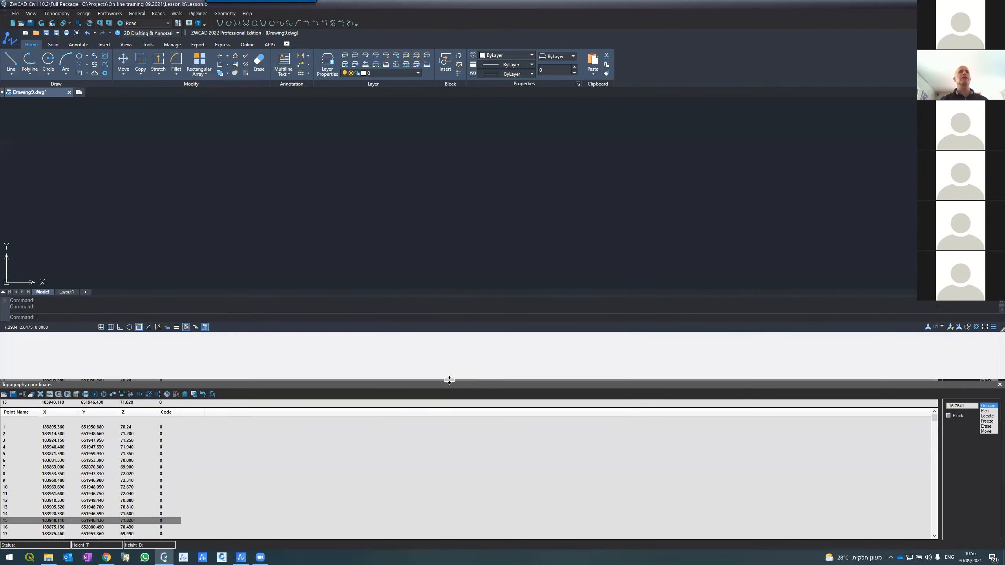
{"action": "left_click", "coordinate": [42, 22]}
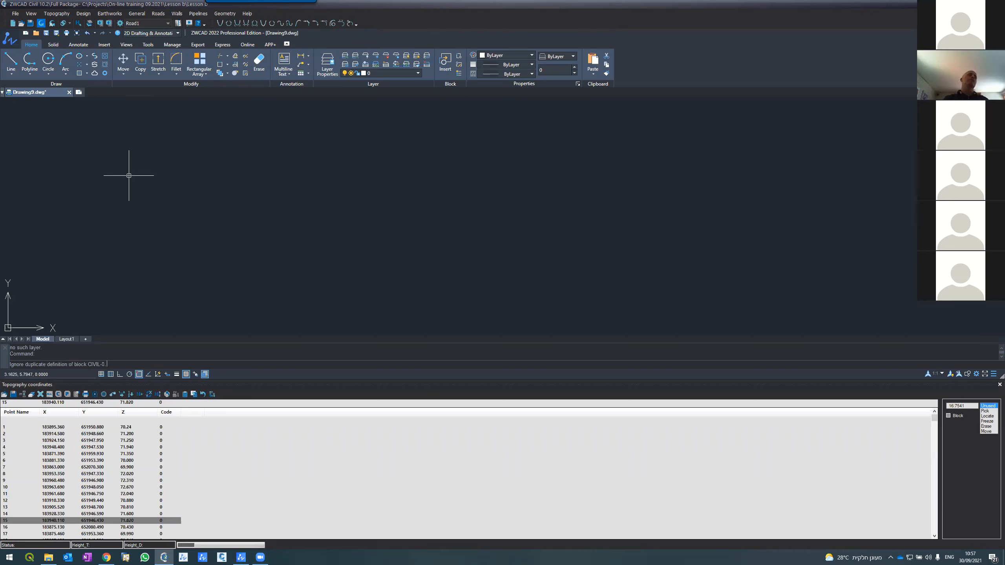
{"action": "key", "text": "Escape"}
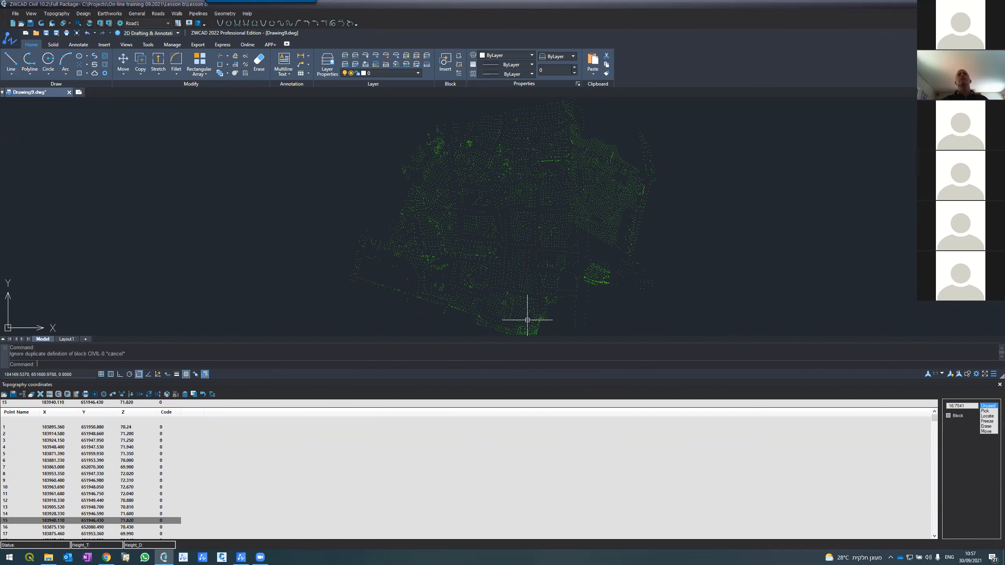
Examine the plotted survey points in the drawing, checking their point numbers and elevations in several areas
{"action": "scroll", "coordinate": [472, 211], "scroll_direction": "up", "scroll_amount": 5}
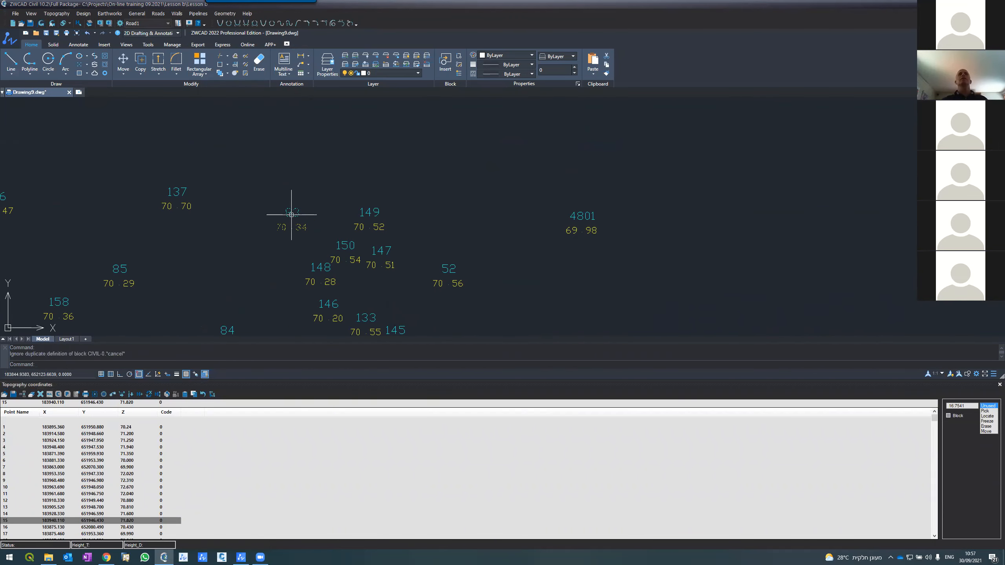
{"action": "scroll", "coordinate": [290, 215], "scroll_direction": "down", "scroll_amount": 3}
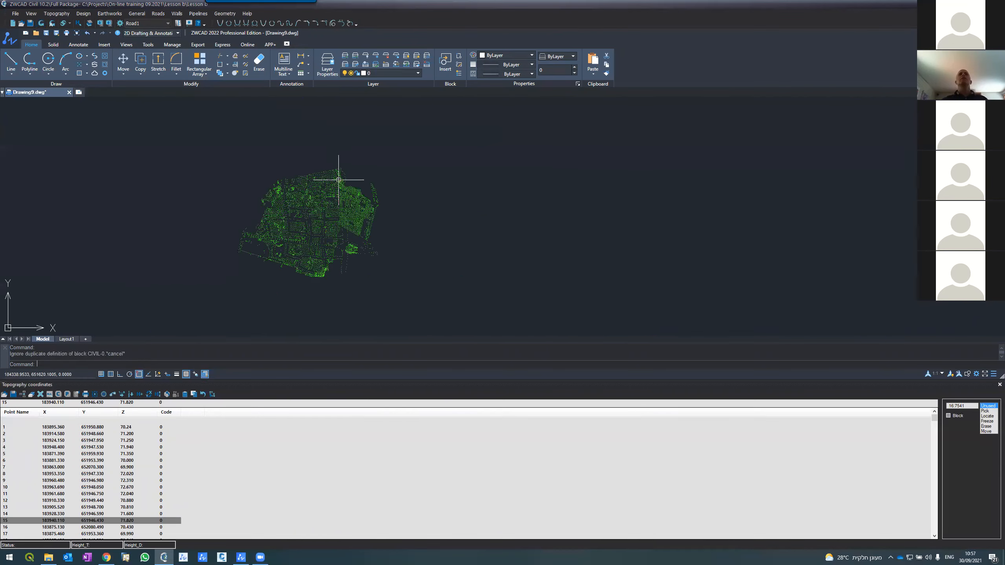
{"action": "scroll", "coordinate": [338, 180], "scroll_direction": "up", "scroll_amount": 5}
{"action": "scroll", "coordinate": [337, 182], "scroll_direction": "up", "scroll_amount": 5}
{"action": "scroll", "coordinate": [335, 183], "scroll_direction": "down", "scroll_amount": 4}
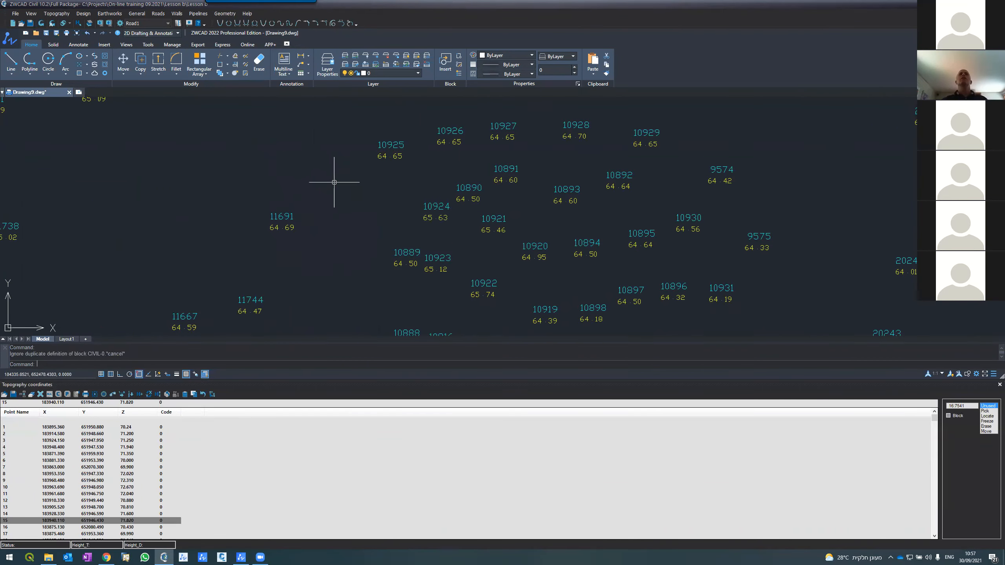
{"action": "scroll", "coordinate": [332, 184], "scroll_direction": "down", "scroll_amount": 3}
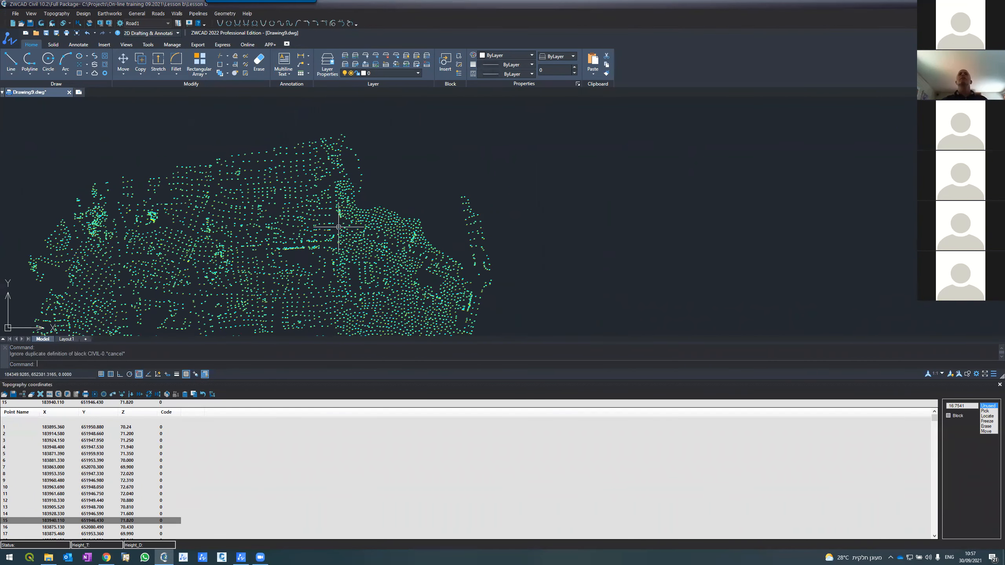
{"action": "scroll", "coordinate": [339, 227], "scroll_direction": "up", "scroll_amount": 4}
{"action": "scroll", "coordinate": [380, 230], "scroll_direction": "down", "scroll_amount": 8}
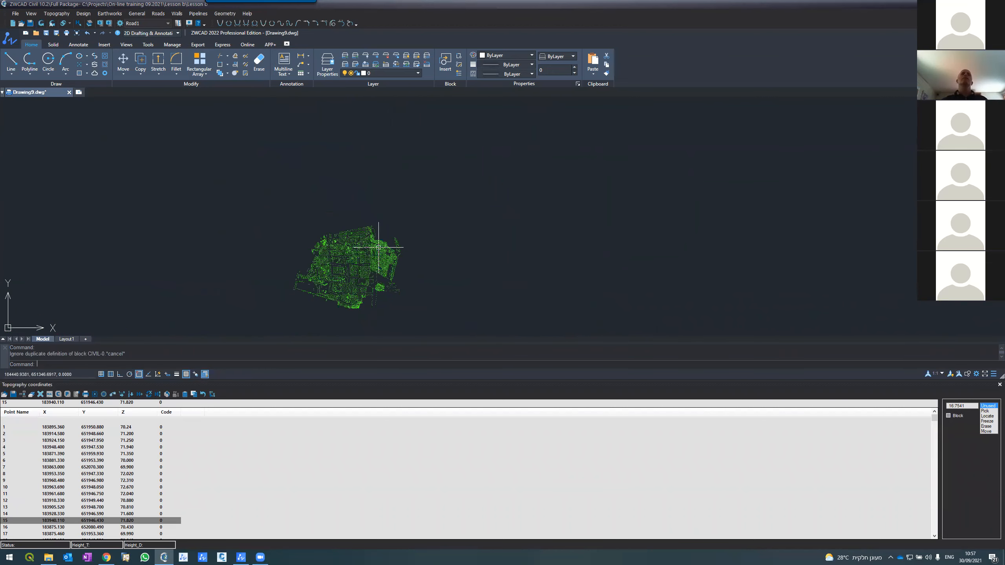
{"action": "scroll", "coordinate": [347, 299], "scroll_direction": "up", "scroll_amount": 8}
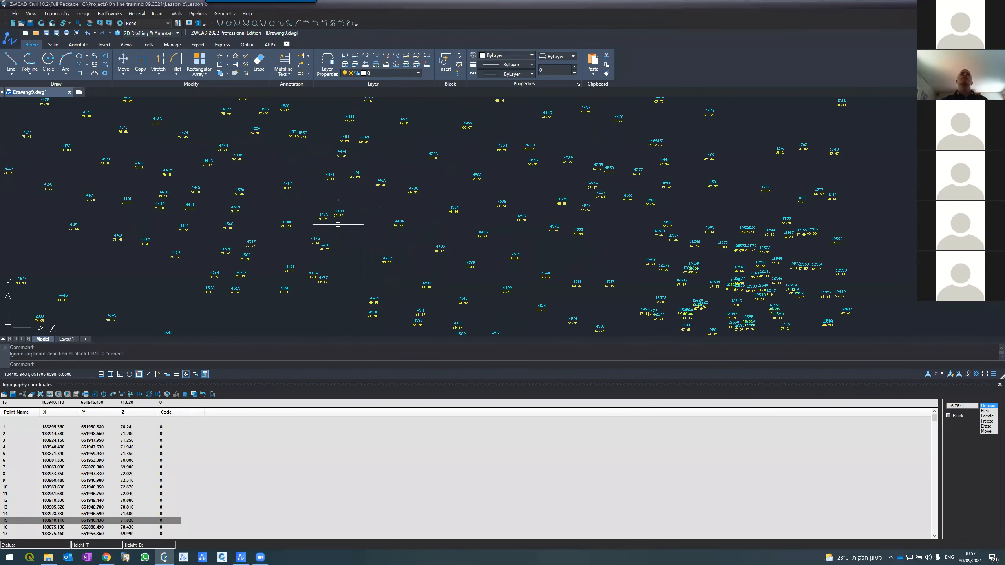
Survey the overall extent and density of the plotted points, comparing the full plot with several close-up areas
{"action": "scroll", "coordinate": [339, 225], "scroll_direction": "down", "scroll_amount": 10}
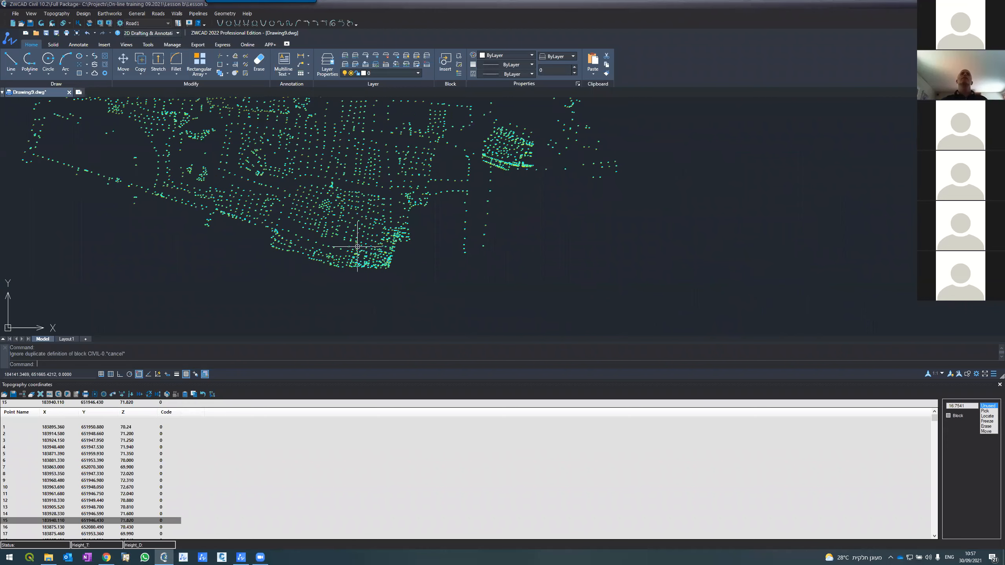
{"action": "scroll", "coordinate": [364, 252], "scroll_direction": "up", "scroll_amount": 5}
{"action": "scroll", "coordinate": [365, 253], "scroll_direction": "down", "scroll_amount": 10}
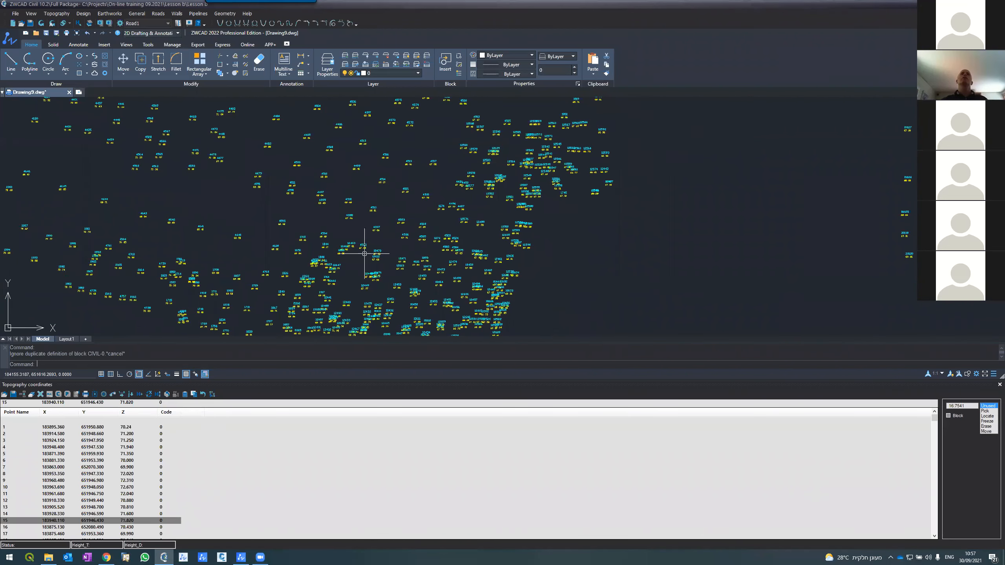
{"action": "scroll", "coordinate": [337, 238], "scroll_direction": "down", "scroll_amount": 3}
{"action": "scroll", "coordinate": [173, 128], "scroll_direction": "up", "scroll_amount": 3}
{"action": "scroll", "coordinate": [268, 197], "scroll_direction": "up", "scroll_amount": 6}
{"action": "scroll", "coordinate": [270, 199], "scroll_direction": "down", "scroll_amount": 3}
{"action": "scroll", "coordinate": [270, 199], "scroll_direction": "down", "scroll_amount": 10}
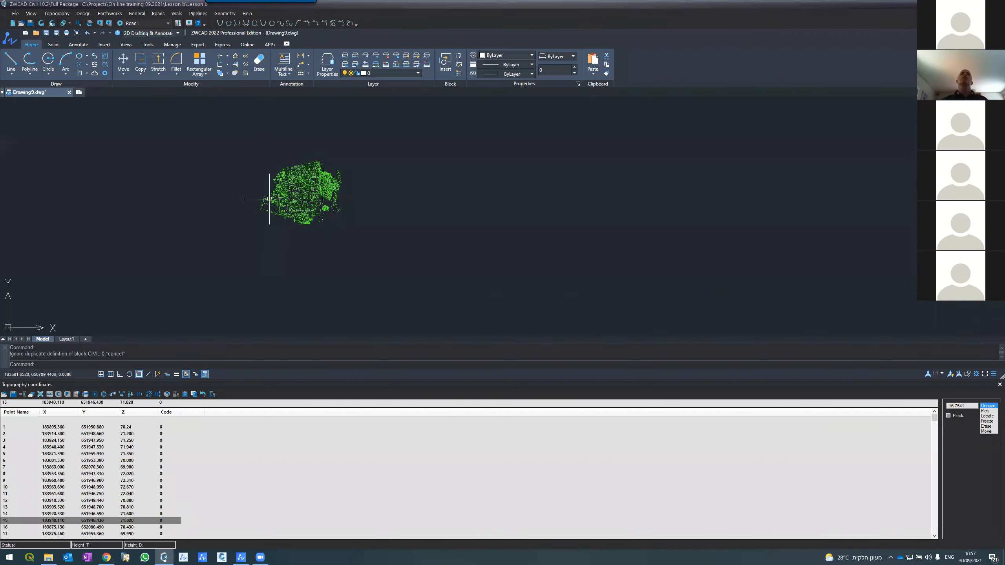
{"action": "scroll", "coordinate": [289, 168], "scroll_direction": "up", "scroll_amount": 10}
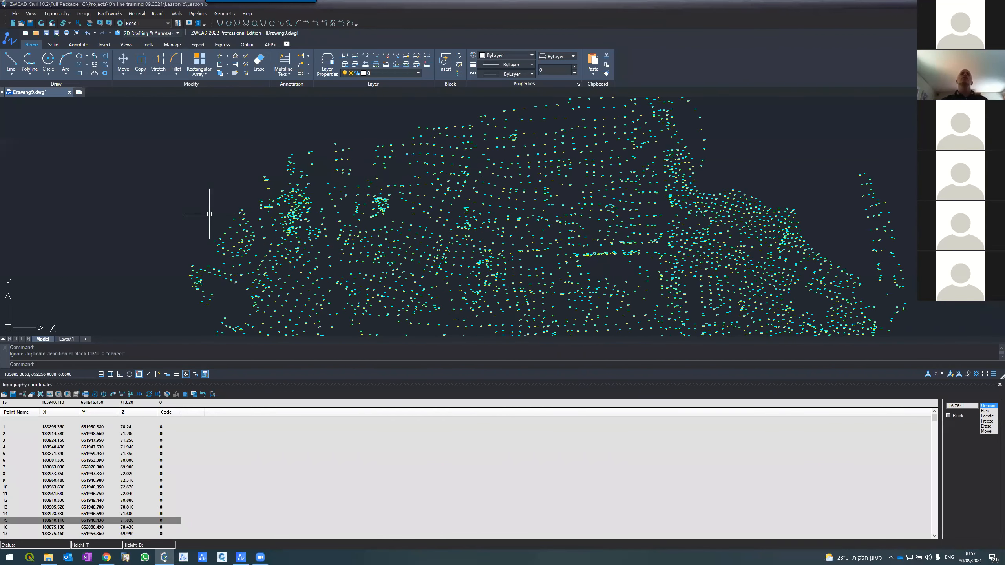
{"action": "scroll", "coordinate": [248, 220], "scroll_direction": "down", "scroll_amount": 10}
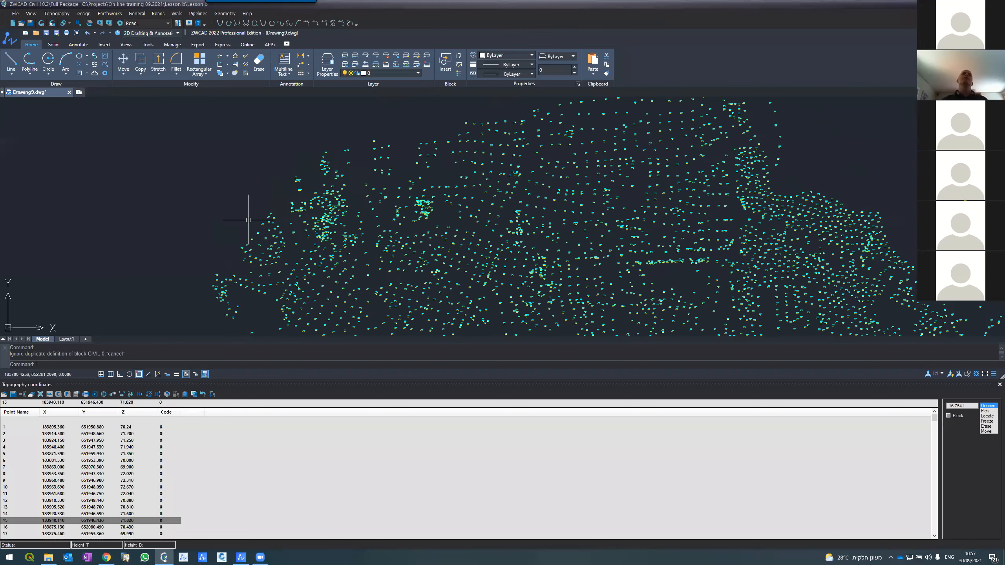
{"action": "scroll", "coordinate": [248, 220], "scroll_direction": "up", "scroll_amount": 10}
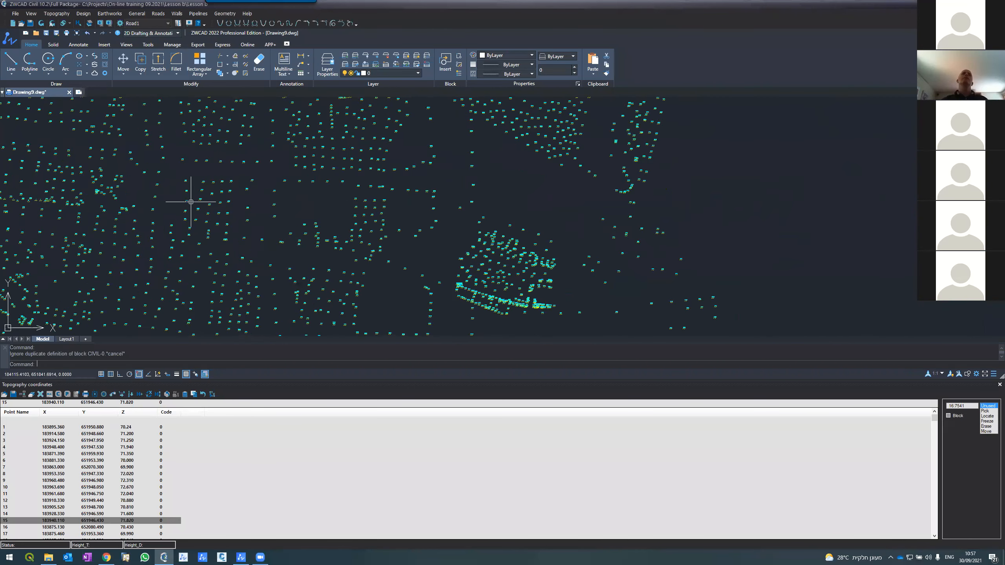
{"action": "scroll", "coordinate": [191, 202], "scroll_direction": "down", "scroll_amount": 10}
{"action": "scroll", "coordinate": [208, 265], "scroll_direction": "up", "scroll_amount": 8}
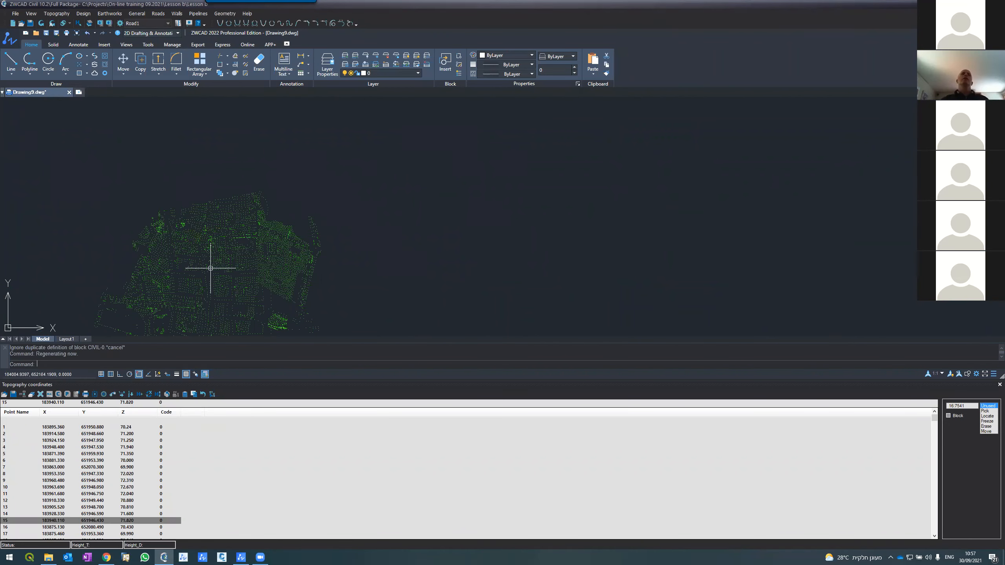
{"action": "scroll", "coordinate": [95, 220], "scroll_direction": "up", "scroll_amount": 6}
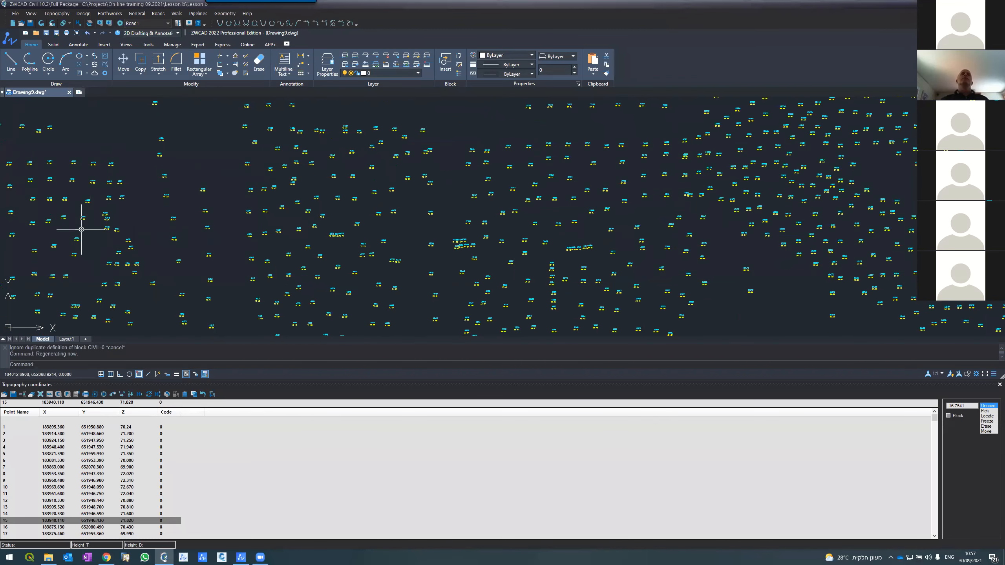
{"action": "scroll", "coordinate": [100, 218], "scroll_direction": "down", "scroll_amount": 8}
{"action": "scroll", "coordinate": [95, 214], "scroll_direction": "up", "scroll_amount": 3}
{"action": "scroll", "coordinate": [277, 198], "scroll_direction": "up", "scroll_amount": 7}
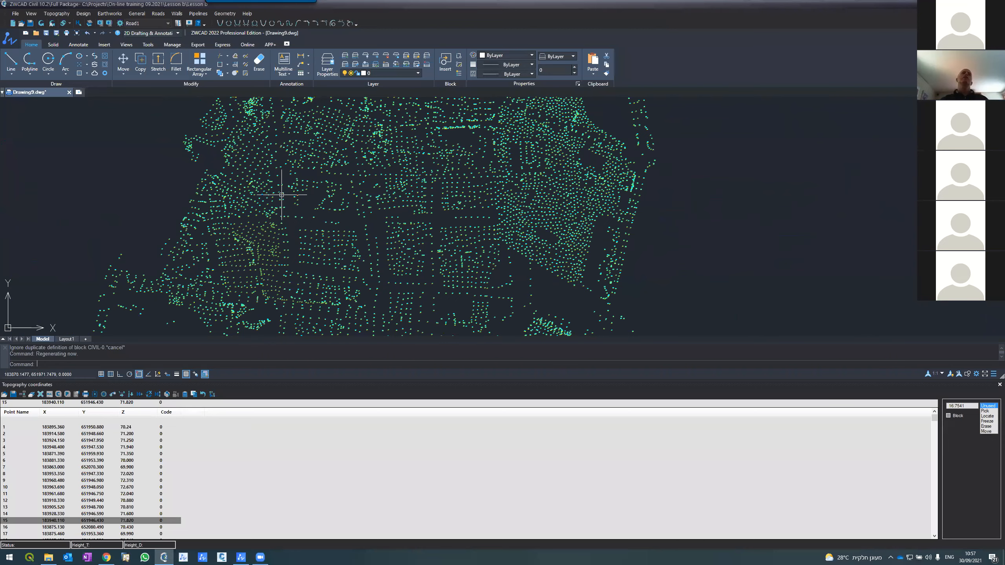
{"action": "scroll", "coordinate": [282, 194], "scroll_direction": "down", "scroll_amount": 7}
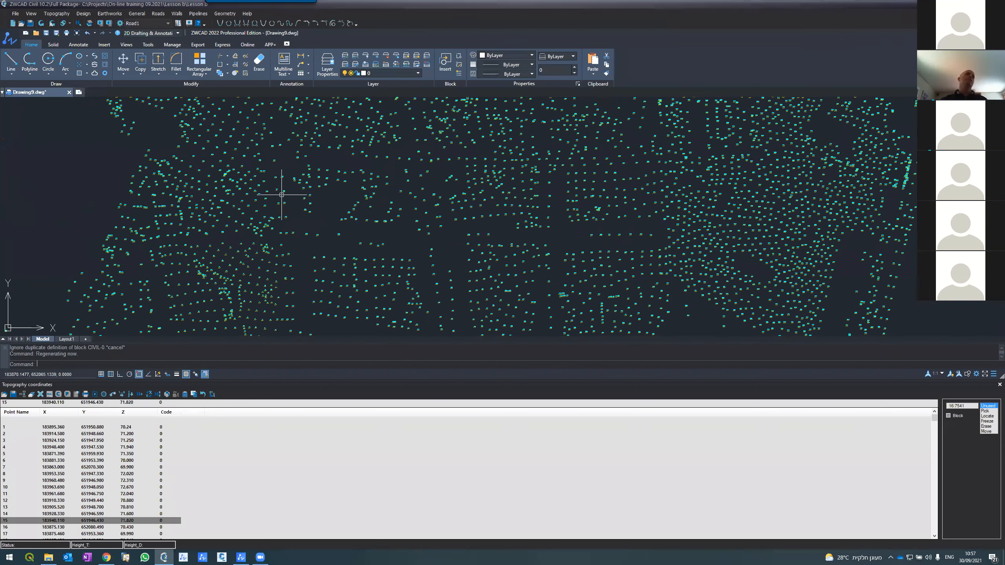
{"action": "scroll", "coordinate": [281, 194], "scroll_direction": "up", "scroll_amount": 2}
{"action": "scroll", "coordinate": [282, 195], "scroll_direction": "down", "scroll_amount": 3}
{"action": "scroll", "coordinate": [282, 194], "scroll_direction": "up", "scroll_amount": 5}
{"action": "scroll", "coordinate": [281, 195], "scroll_direction": "up", "scroll_amount": 2}
{"action": "scroll", "coordinate": [281, 194], "scroll_direction": "down", "scroll_amount": 8}
{"action": "scroll", "coordinate": [281, 194], "scroll_direction": "up", "scroll_amount": 4}
Locate point 8 in the drawing from its row in the topography coordinates table
{"action": "left_click", "coordinate": [187, 394]}
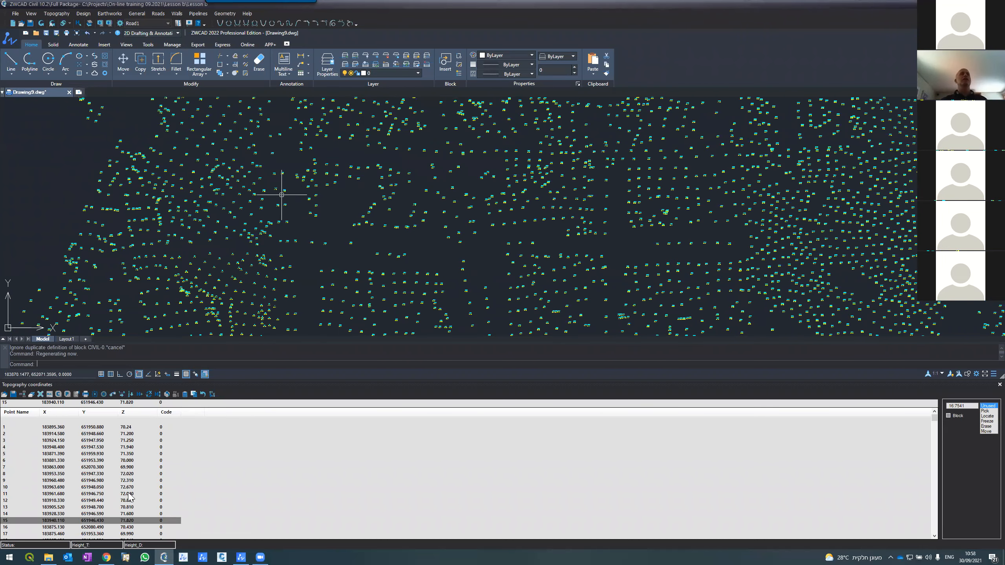
{"action": "left_click", "coordinate": [118, 473]}
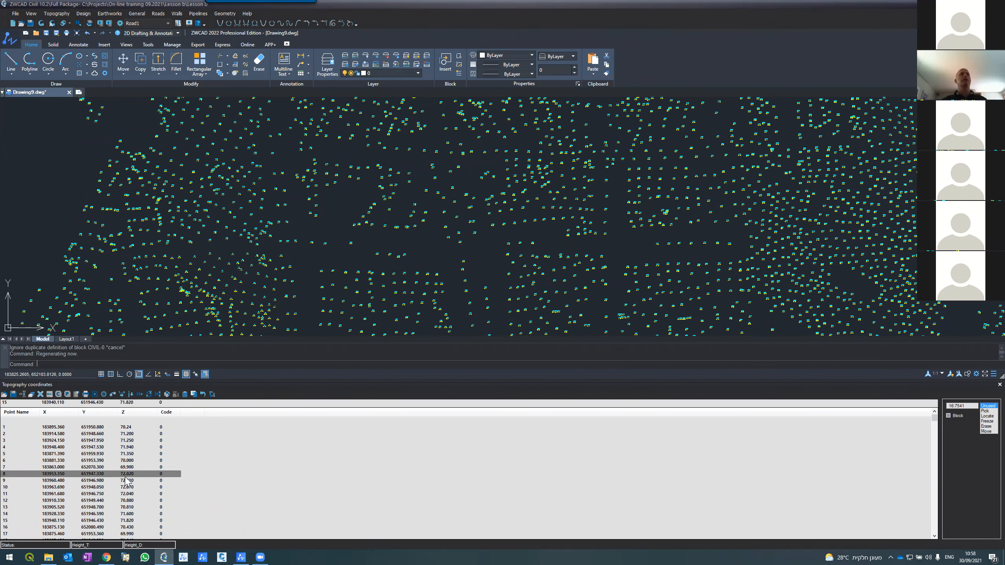
{"action": "left_click", "coordinate": [104, 394]}
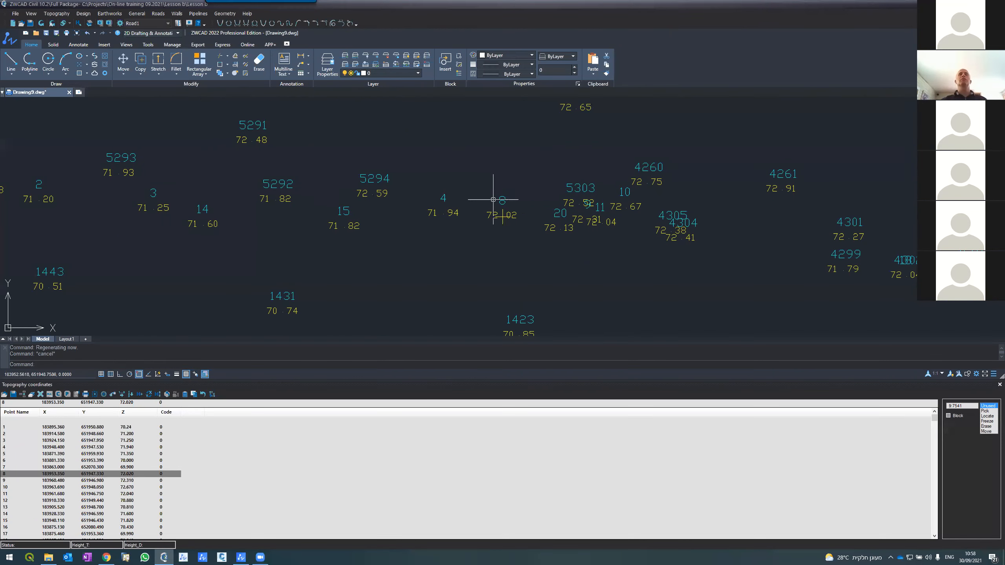
{"action": "scroll", "coordinate": [493, 199], "scroll_direction": "down", "scroll_amount": 8}
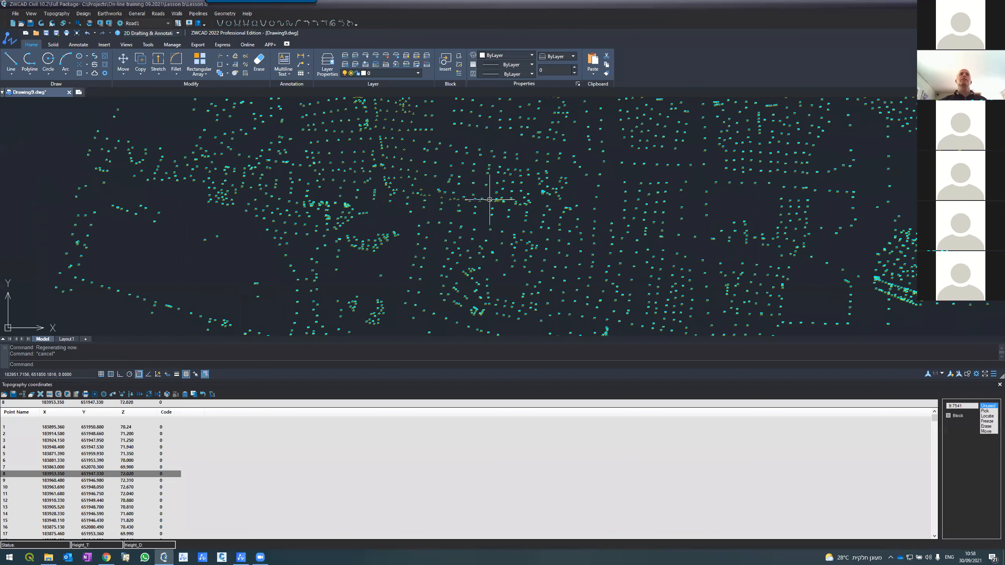
{"action": "scroll", "coordinate": [489, 200], "scroll_direction": "down", "scroll_amount": 2}
Set the elevation of point 8 to 82.02 in the coordinates table and redraw the project to update its label
{"action": "scroll", "coordinate": [489, 200], "scroll_direction": "up", "scroll_amount": 10}
{"action": "scroll", "coordinate": [541, 237], "scroll_direction": "up", "scroll_amount": 2}
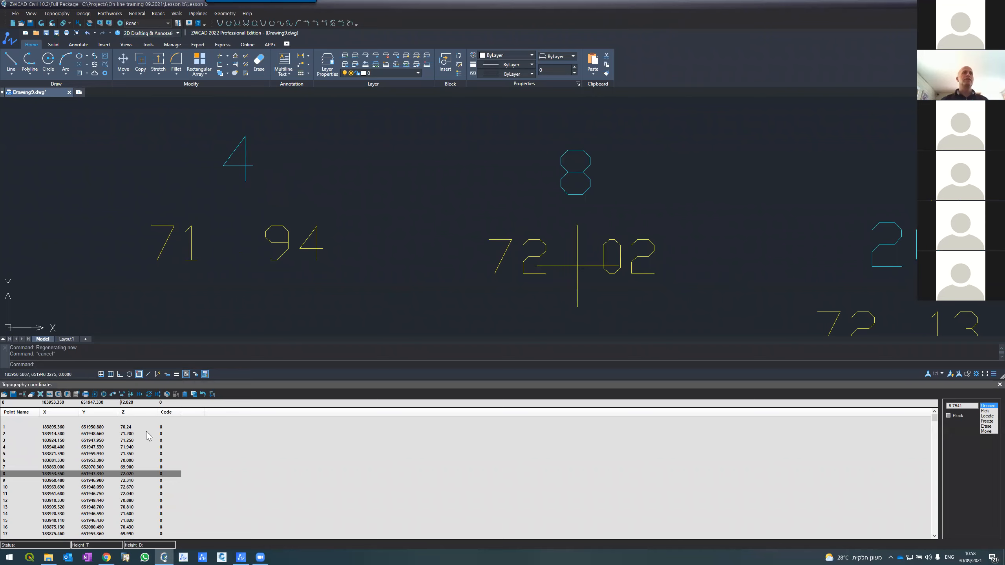
{"action": "type", "text": "8"}
{"action": "left_click", "coordinate": [41, 23]}
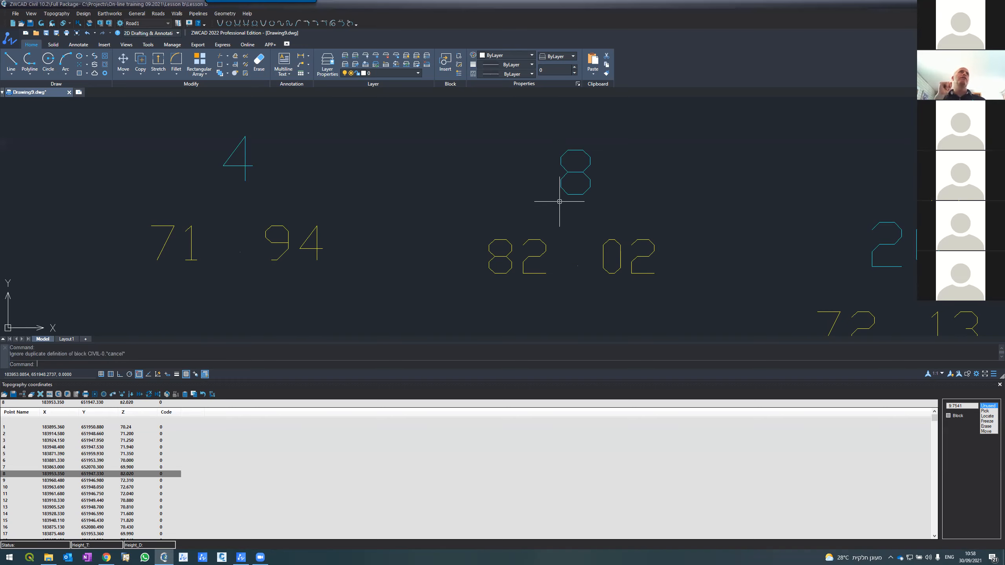
Look over the redrawn survey points around point 8 and across the site, and check rows in the coordinates table
{"action": "scroll", "coordinate": [560, 202], "scroll_direction": "down", "scroll_amount": 10}
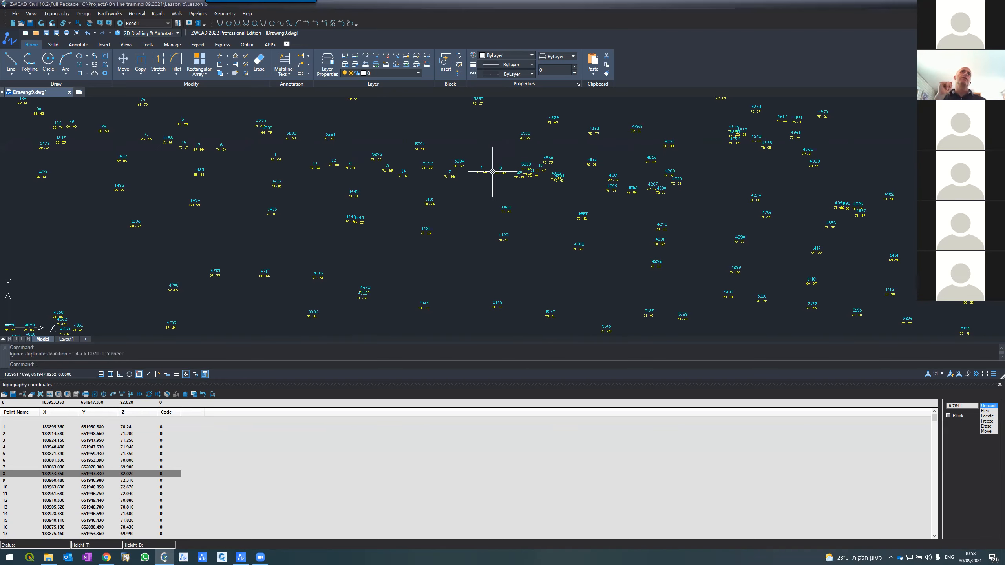
{"action": "scroll", "coordinate": [490, 173], "scroll_direction": "down", "scroll_amount": 6}
{"action": "scroll", "coordinate": [488, 175], "scroll_direction": "up", "scroll_amount": 5}
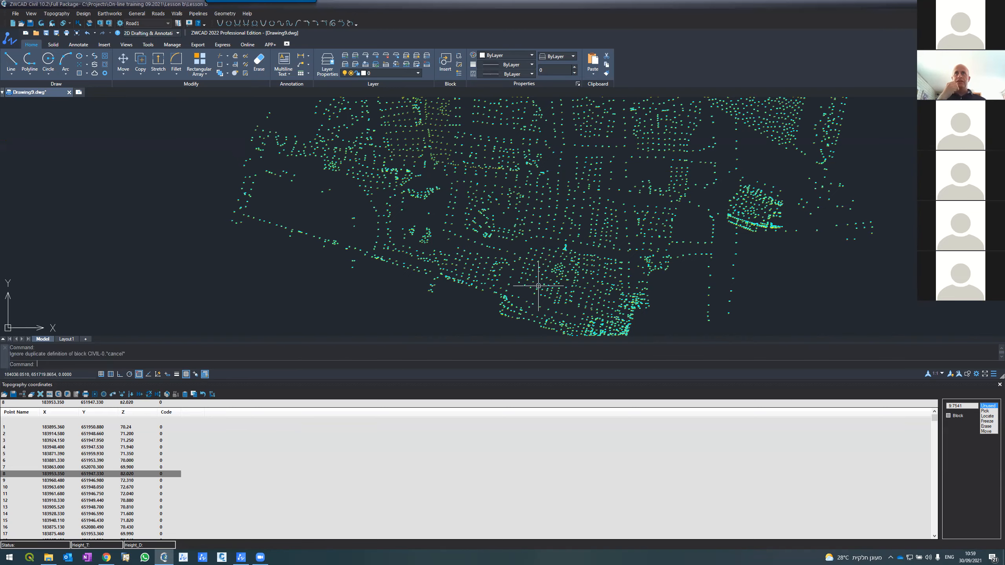
{"action": "scroll", "coordinate": [538, 285], "scroll_direction": "up", "scroll_amount": 4}
{"action": "scroll", "coordinate": [534, 265], "scroll_direction": "up", "scroll_amount": 4}
{"action": "scroll", "coordinate": [534, 266], "scroll_direction": "down", "scroll_amount": 5}
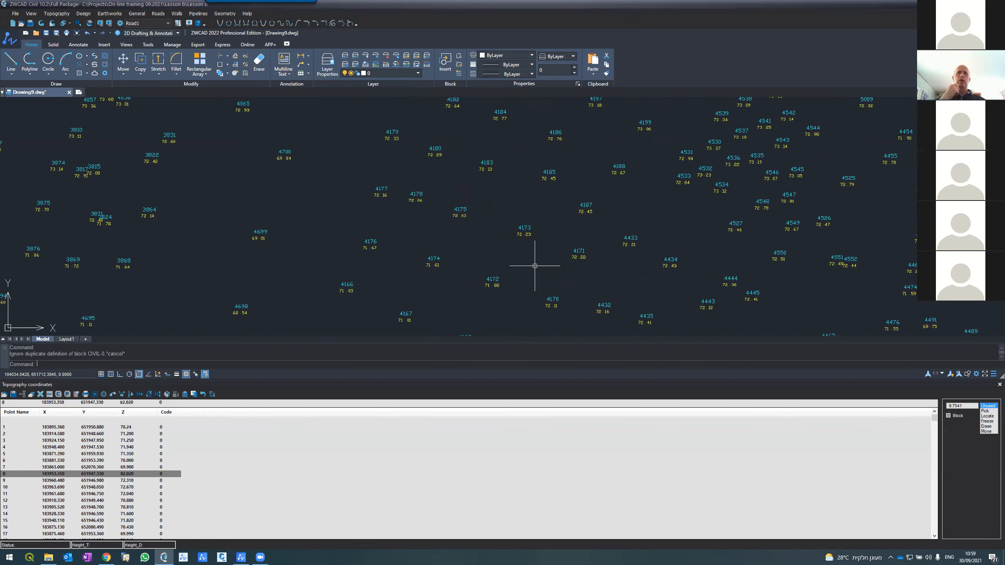
{"action": "scroll", "coordinate": [535, 266], "scroll_direction": "down", "scroll_amount": 6}
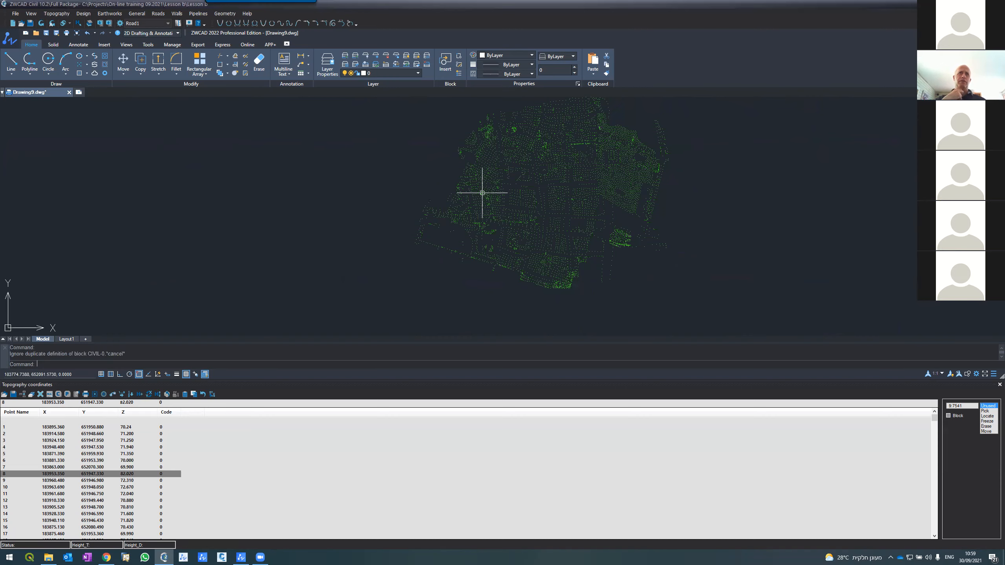
{"action": "scroll", "coordinate": [482, 193], "scroll_direction": "up", "scroll_amount": 3}
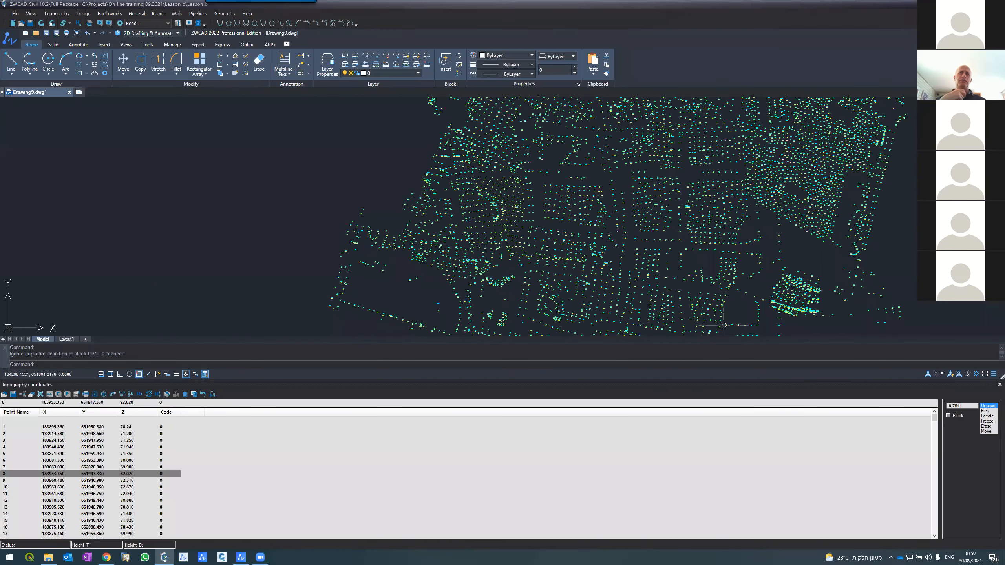
{"action": "scroll", "coordinate": [415, 238], "scroll_direction": "up", "scroll_amount": 1}
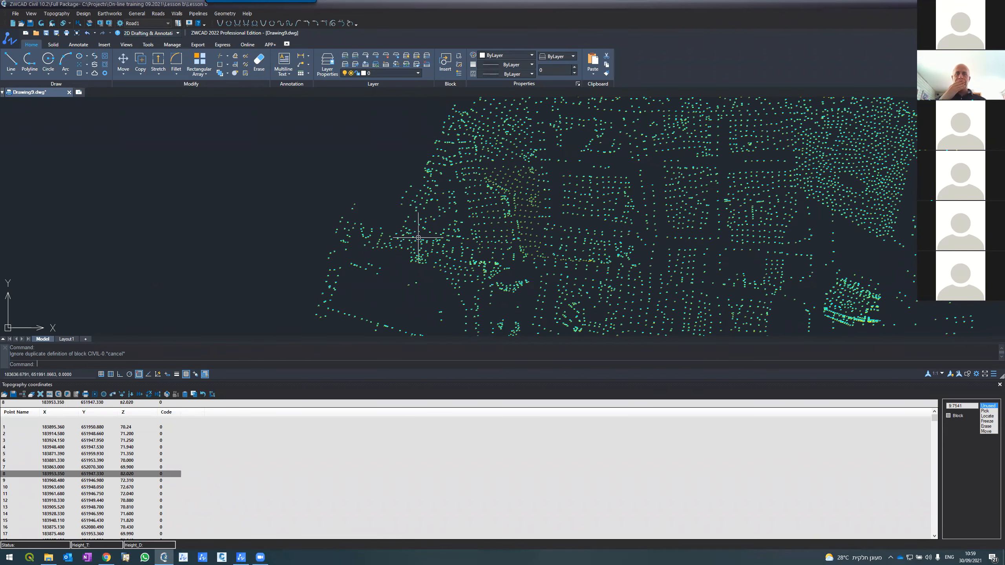
{"action": "scroll", "coordinate": [417, 234], "scroll_direction": "down", "scroll_amount": 1}
{"action": "left_click", "coordinate": [138, 500]}
{"action": "left_click", "coordinate": [131, 486]}
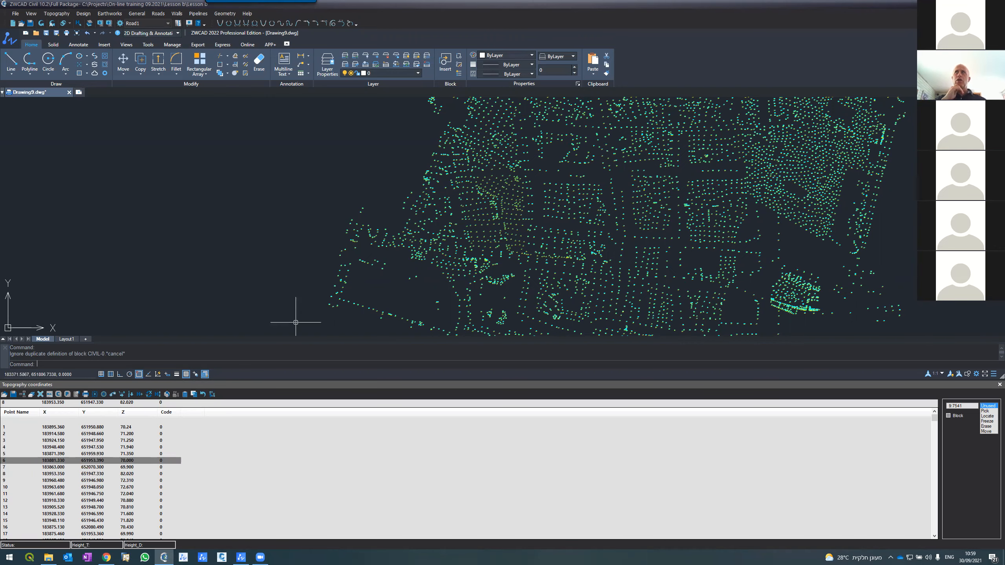
Switch to the Projects folder, view the point data in NARKISIM_09_Topo.txt in Notepad, and close the file
{"action": "key", "text": "alt+Tab"}
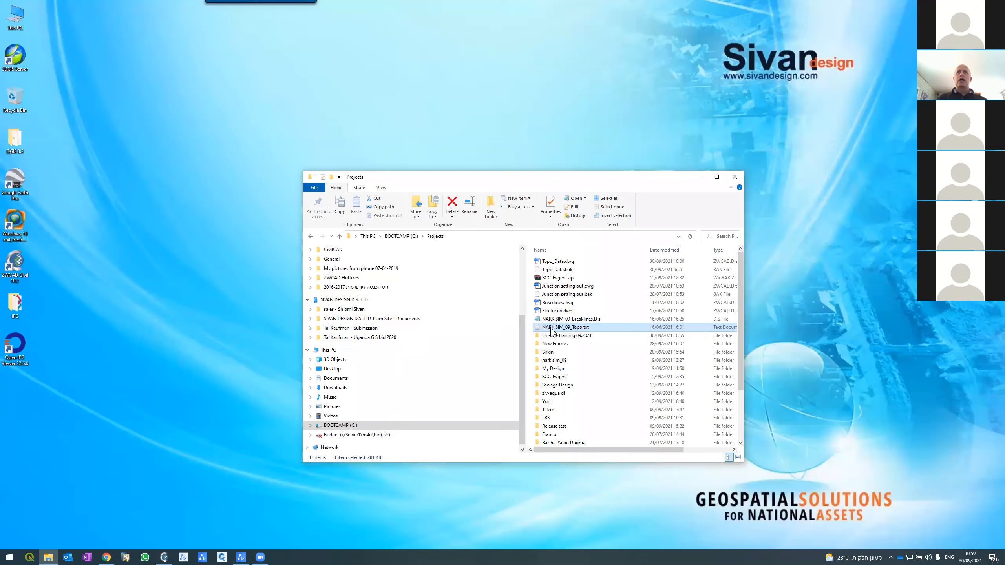
{"action": "double_click", "coordinate": [562, 327]}
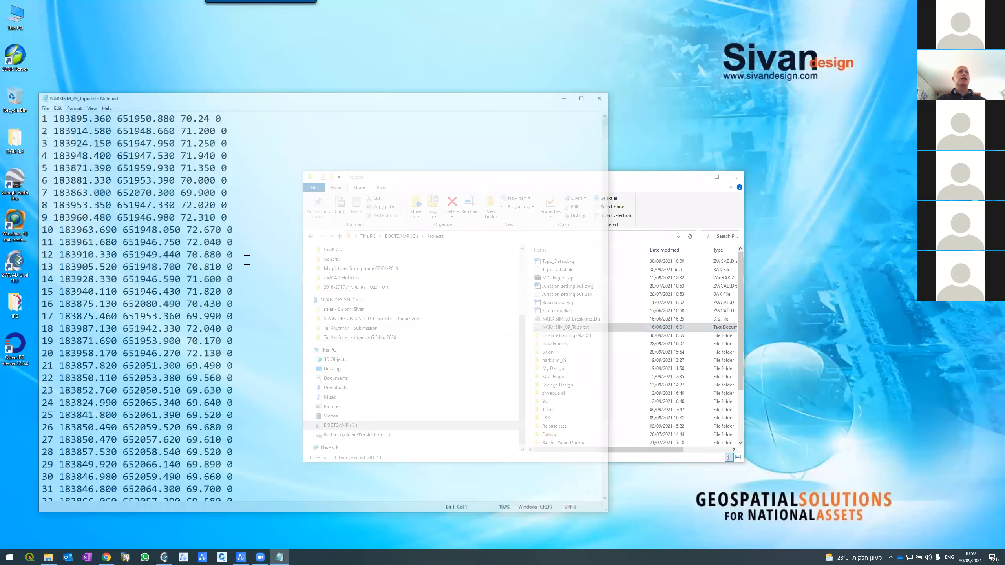
{"action": "left_click", "coordinate": [604, 95]}
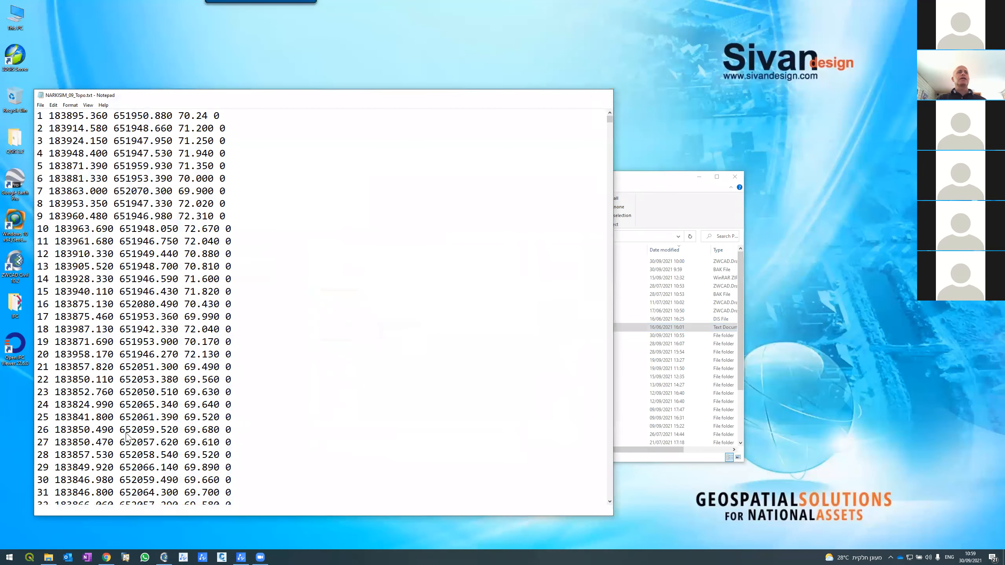
Start Excel with a blank workbook and widen columns A to E for point data
{"action": "left_click", "coordinate": [3, 552]}
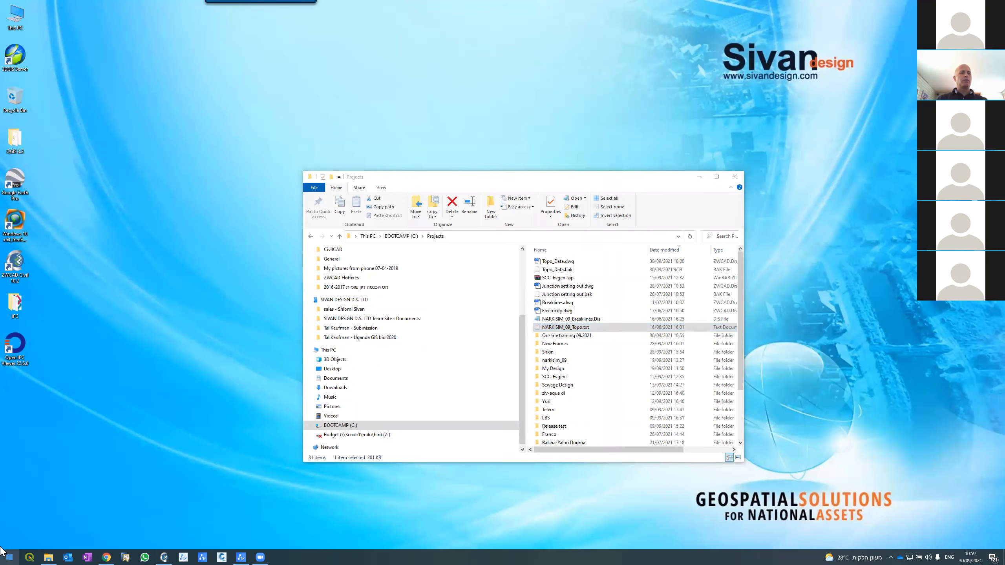
{"action": "type", "text": "excel"}
{"action": "key", "text": "Return"}
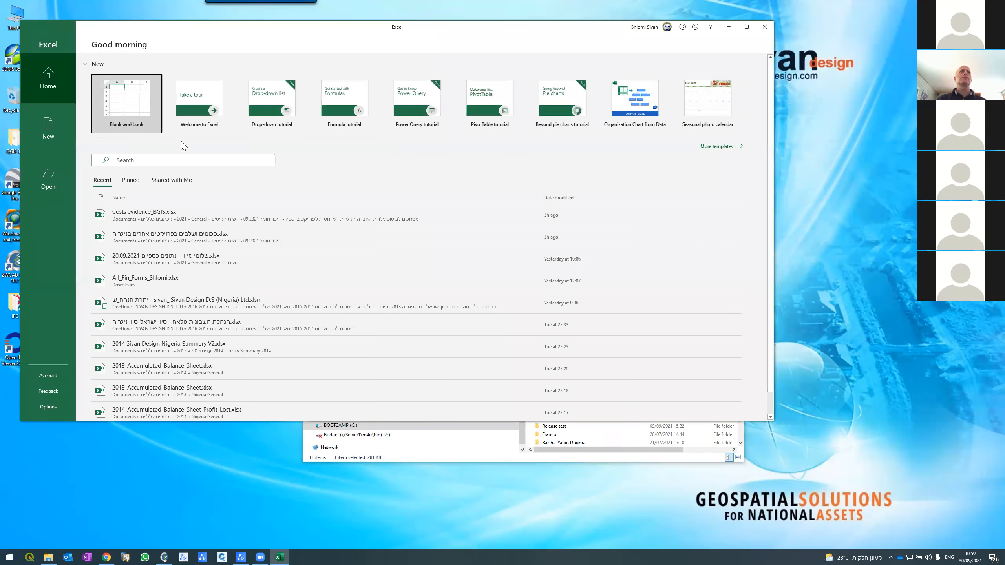
{"action": "left_click", "coordinate": [127, 114]}
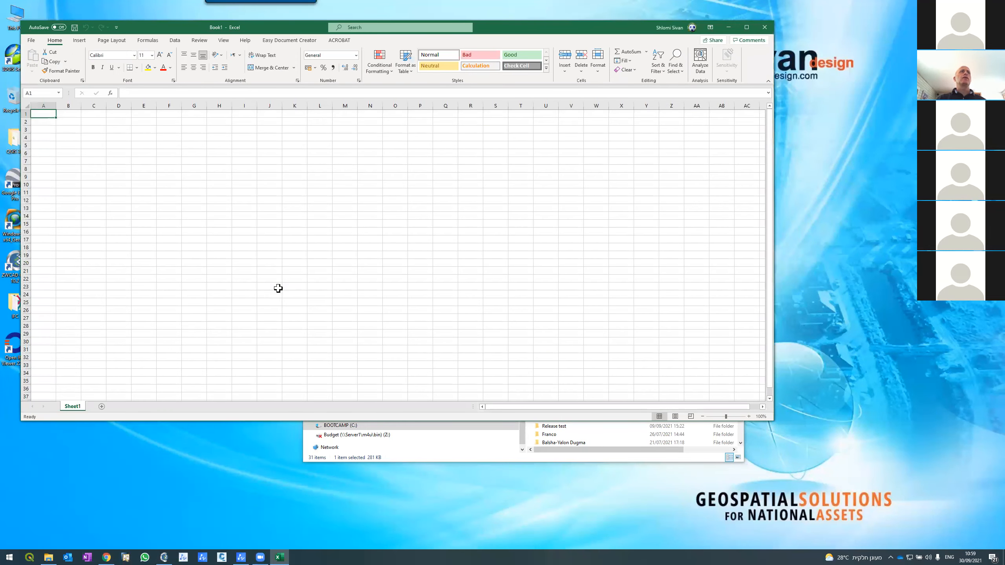
{"action": "left_click_drag", "start_coordinate": [56, 105], "coordinate": [182, 105]}
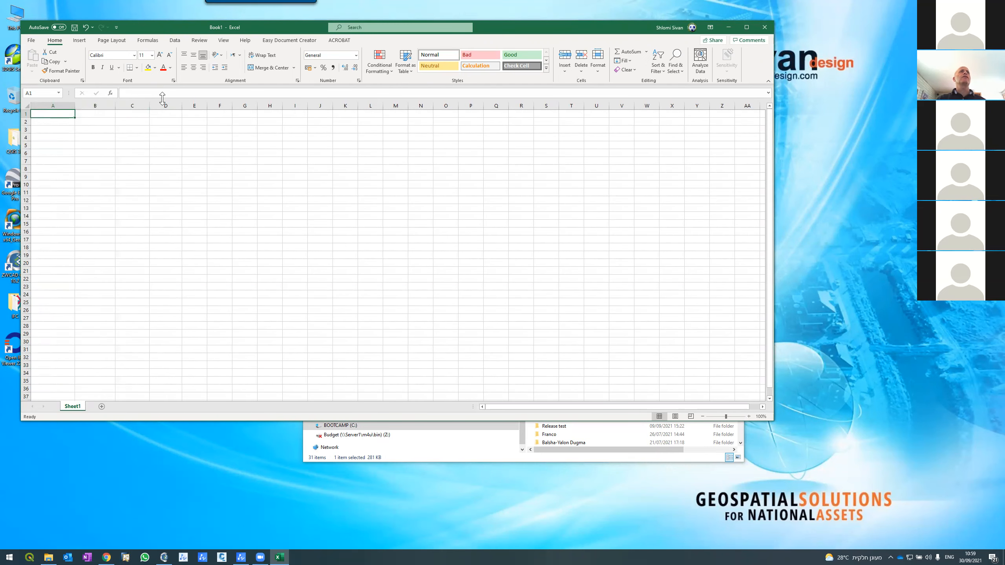
{"action": "left_click_drag", "start_coordinate": [207, 105], "coordinate": [215, 106]}
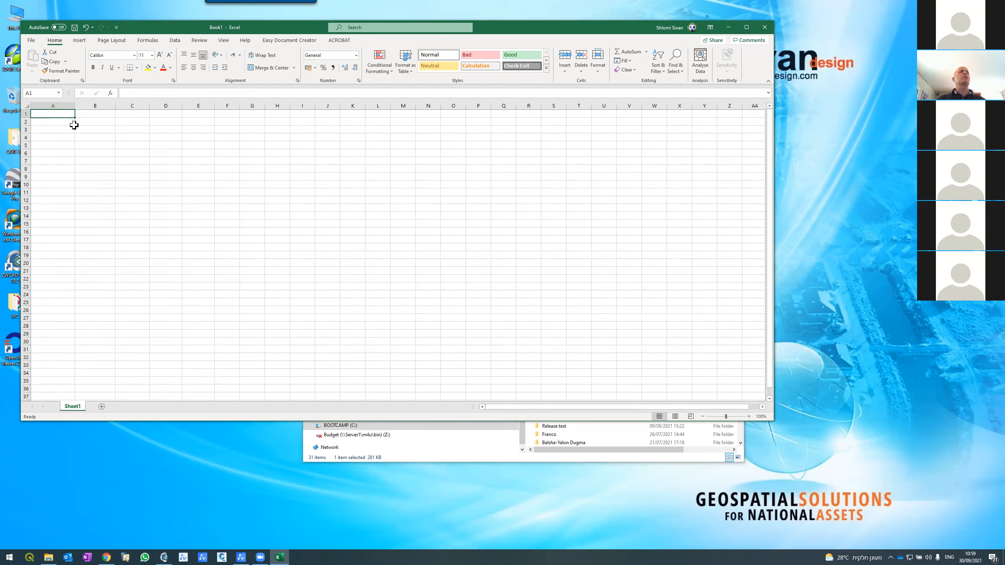
Enter the point numbers 100, 101, 102 and 103 in cells A1 to A4
{"action": "type", "text": "1"}
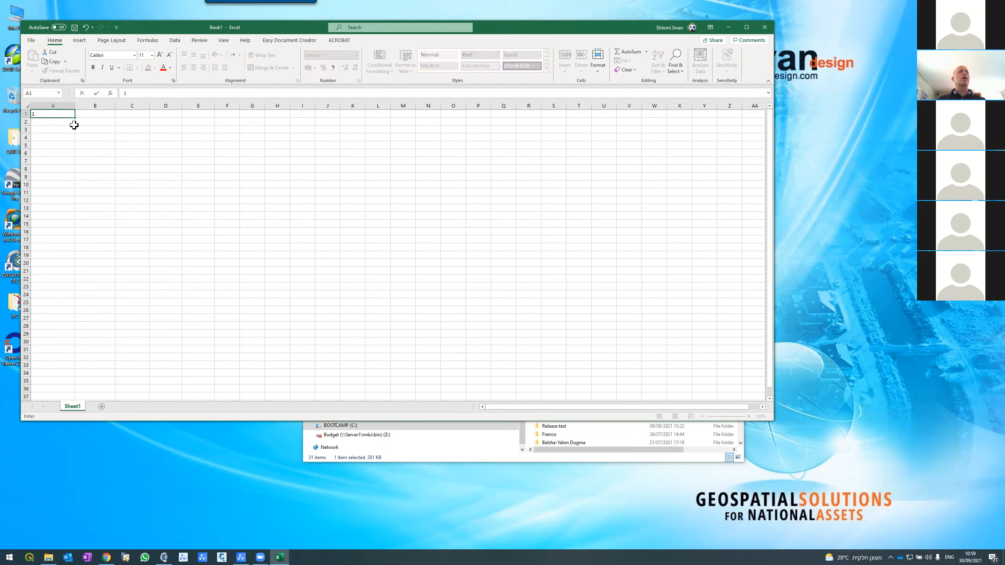
{"action": "type", "text": "00"}
{"action": "key", "text": "Return"}
{"action": "type", "text": "101"}
{"action": "key", "text": "Return"}
{"action": "type", "text": "102"}
{"action": "key", "text": "Return"}
{"action": "type", "text": "103"}
{"action": "key", "text": "Return"}
Fill in point 100's coordinates in row 1: 5000.55 in B1, 5000.32 in C1 and elevation 105.45 in D1
{"action": "left_click", "coordinate": [89, 111]}
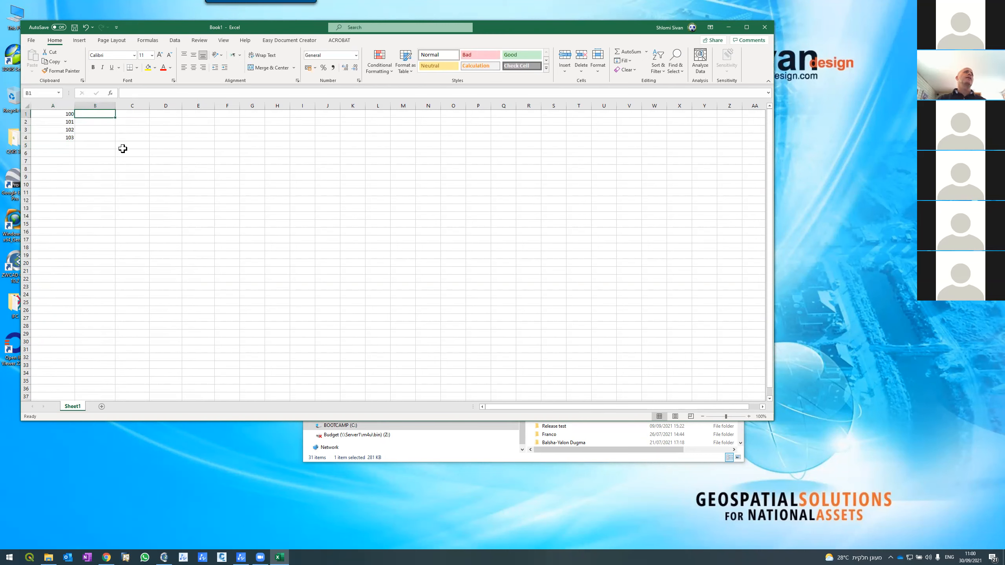
{"action": "type", "text": "5000"}
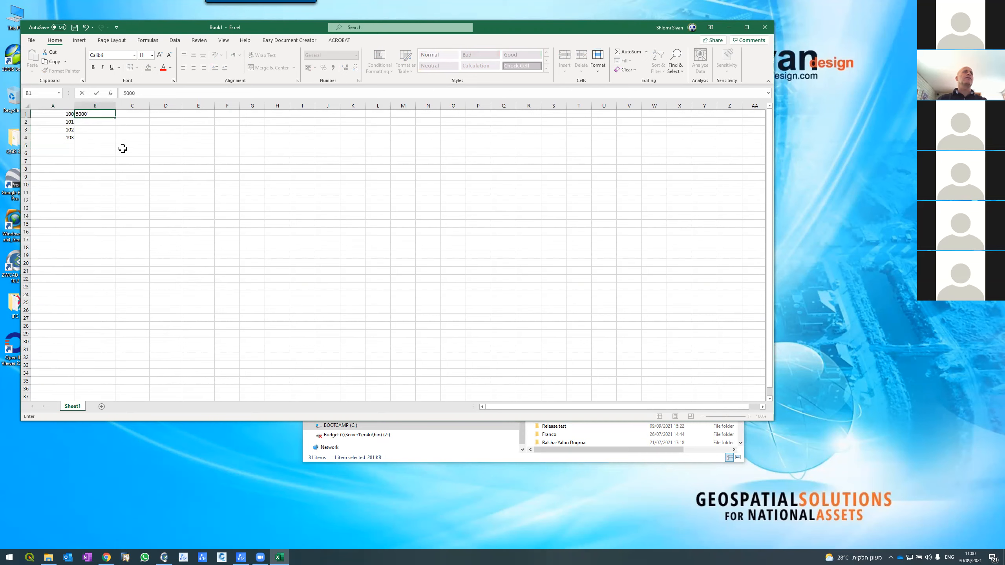
{"action": "type", "text": ".55"}
{"action": "key", "text": "Tab"}
{"action": "type", "text": "50"}
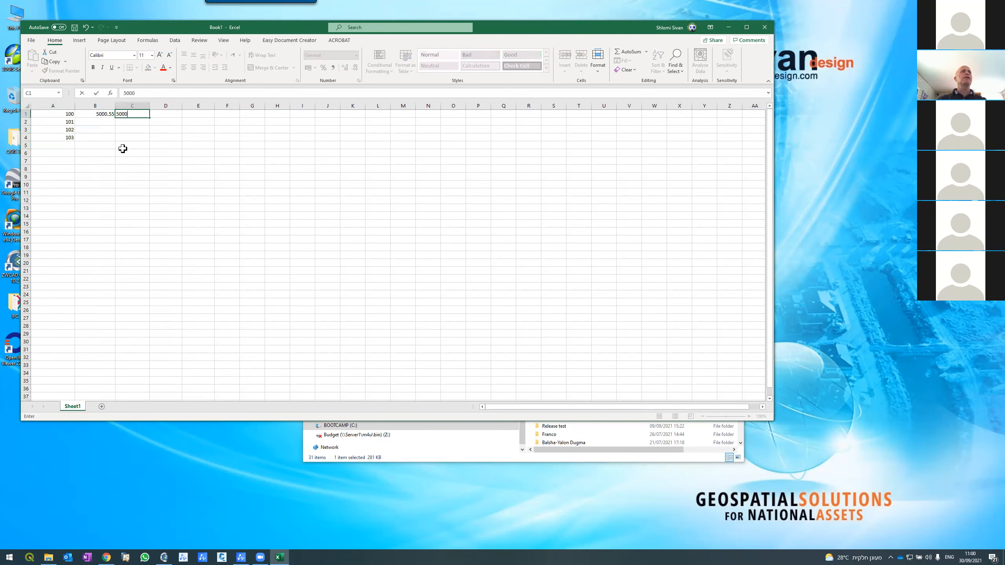
{"action": "key", "text": "Return"}
{"action": "key", "text": "Up"}
{"action": "key", "text": "Right"}
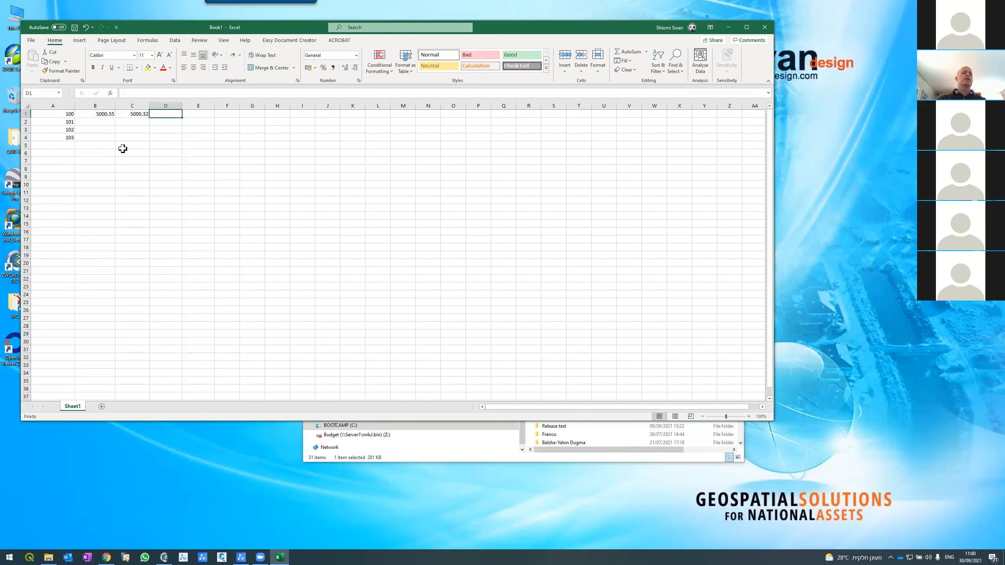
{"action": "type", "text": "105"}
{"action": "key", "text": "Return"}
Fill in point 101's coordinates in row 2: 5005 in B2, 5010.321 in C2 and elevation 106.67 in D2
{"action": "key", "text": "Left"}
{"action": "key", "text": "Left"}
{"action": "type", "text": "500"}
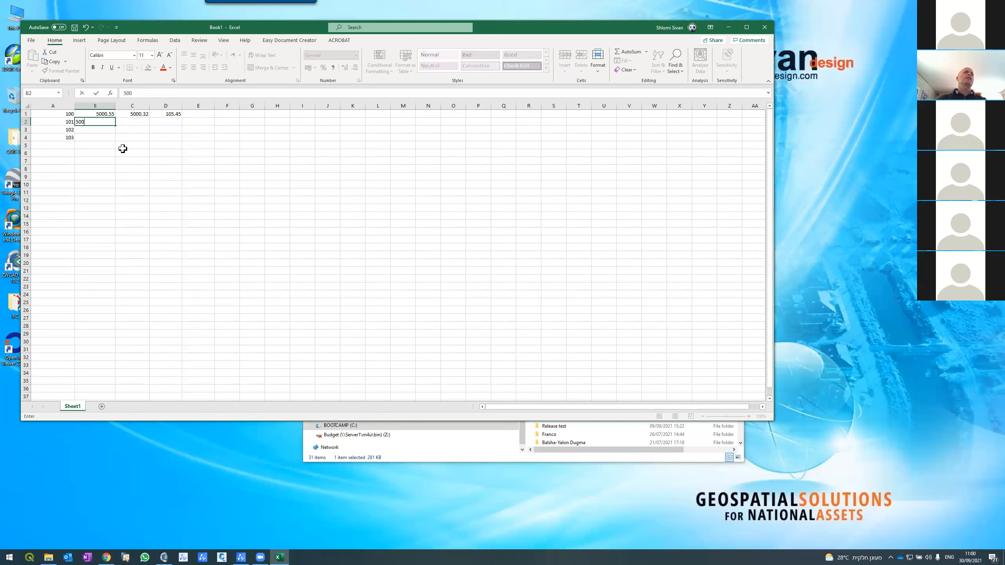
{"action": "type", "text": "5"}
{"action": "key", "text": "Tab"}
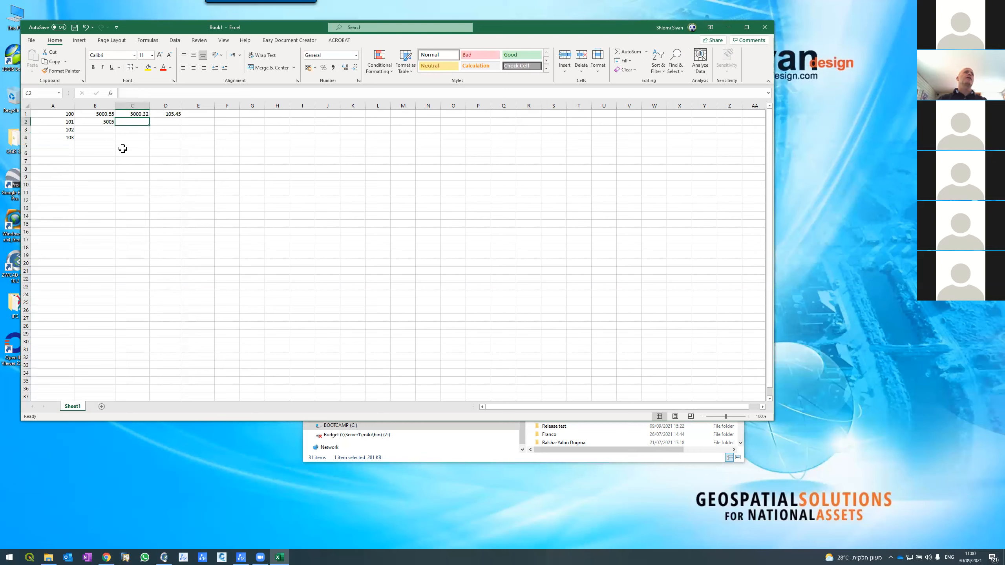
{"action": "type", "text": "5010.3"}
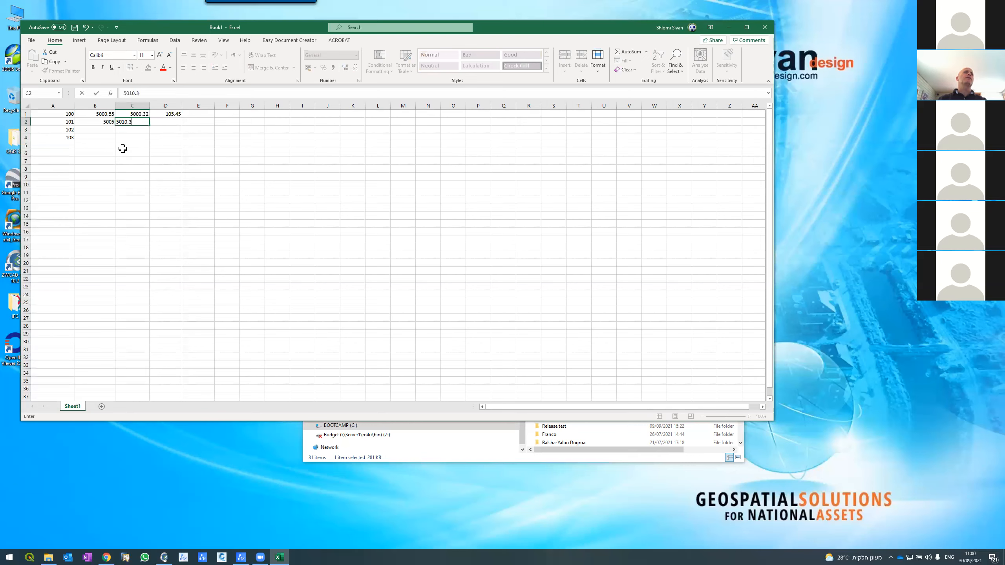
{"action": "type", "text": "21"}
{"action": "key", "text": "Tab"}
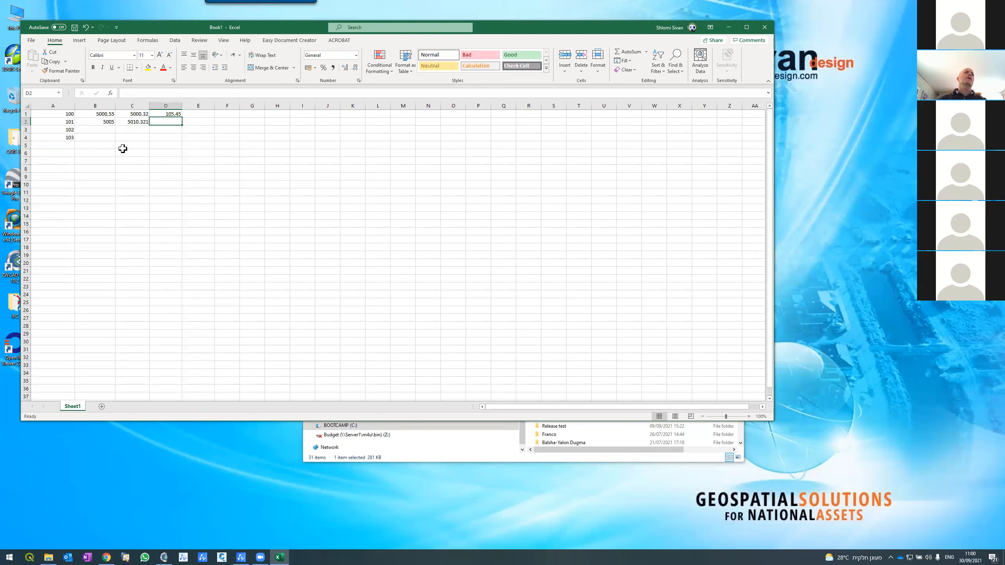
{"action": "type", "text": "106.67"}
{"action": "key", "text": "Return"}
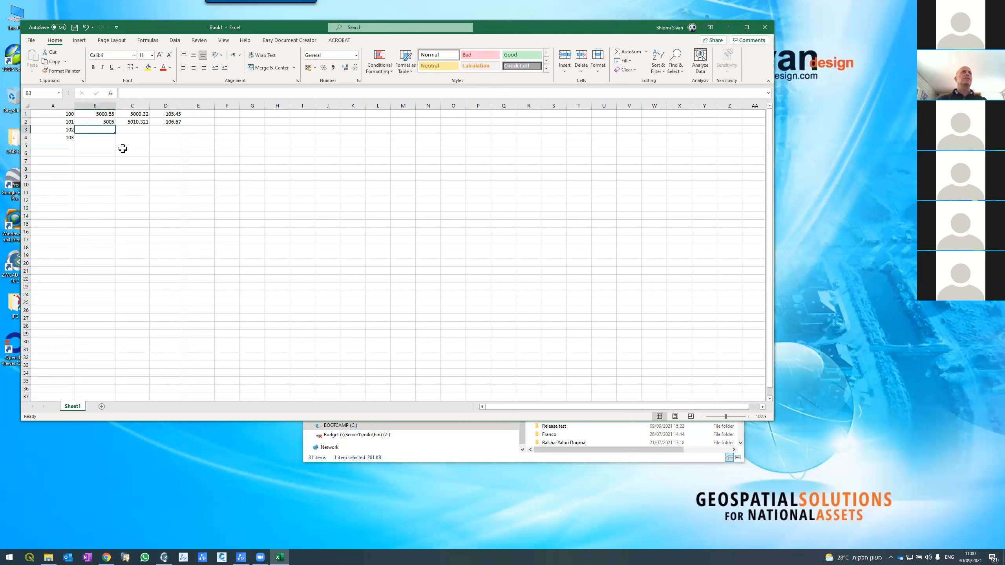
Fill in point 102's coordinates in row 3: 5010.111 in B3, 5020.767 in C3 and elevation 103.89 in D3
{"action": "type", "text": "5010.111"}
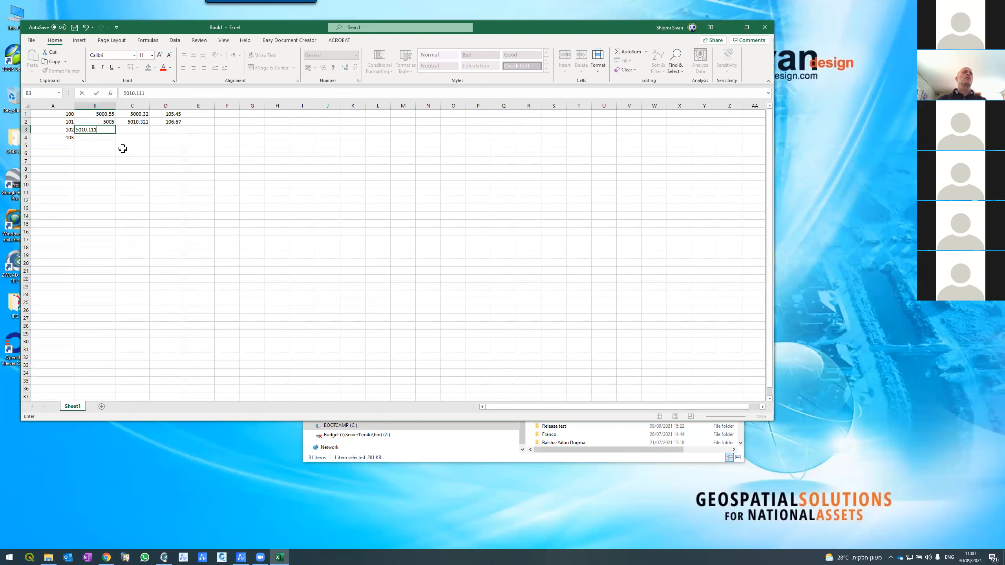
{"action": "key", "text": "Tab"}
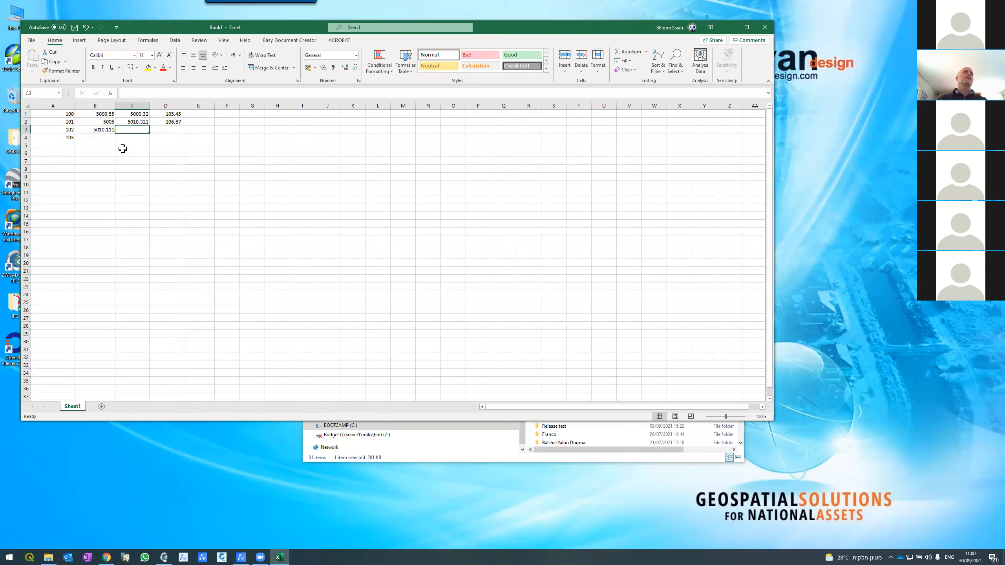
{"action": "type", "text": "5"}
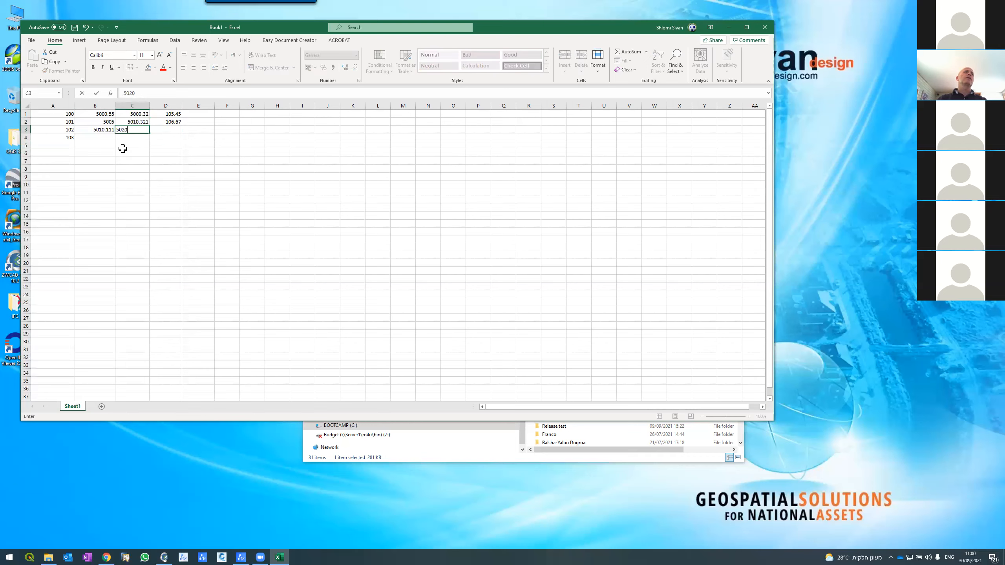
{"action": "type", "text": "020/767"}
{"action": "key", "text": "Return"}
{"action": "key", "text": "Up"}
{"action": "left_click", "coordinate": [138, 93]}
{"action": "key", "text": "BackSpace"}
{"action": "type", "text": ".767"}
{"action": "left_click", "coordinate": [160, 132]}
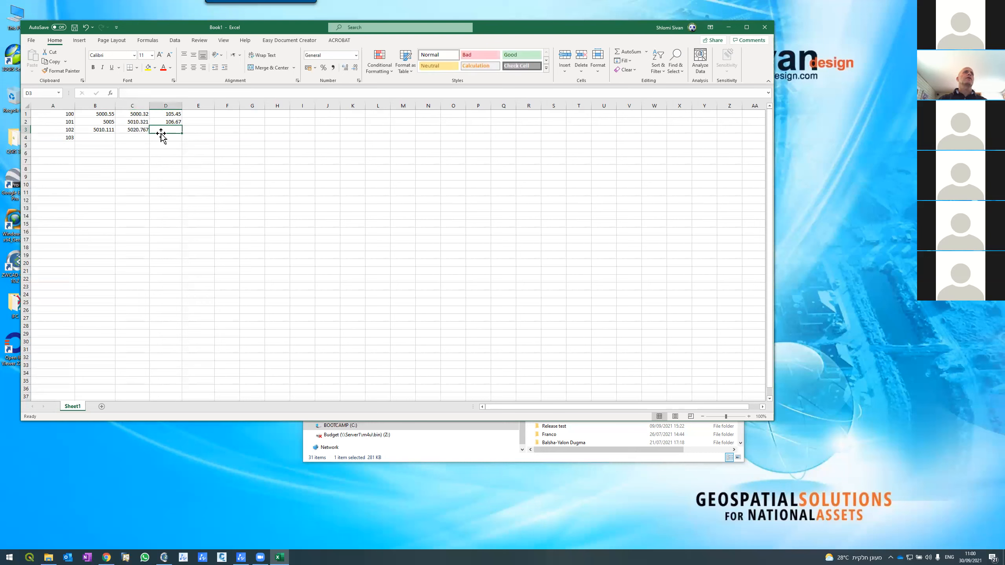
{"action": "type", "text": "103.89"}
{"action": "key", "text": "Return"}
Fill in point 103's coordinates in row 4: 5050 in B4, 5050 in C4 and elevation 106 in D4
{"action": "key", "text": "Left"}
{"action": "key", "text": "Left"}
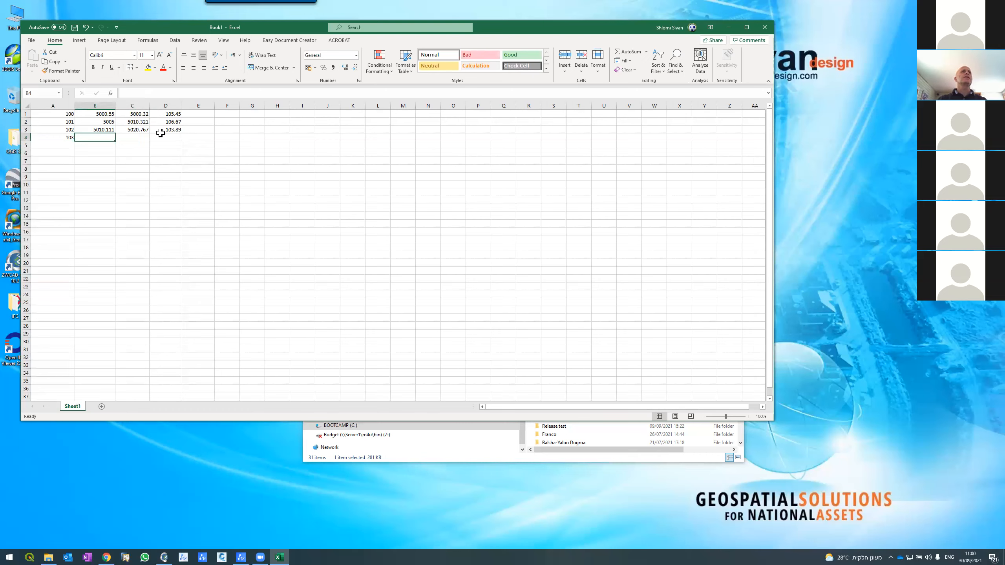
{"action": "type", "text": "5000"}
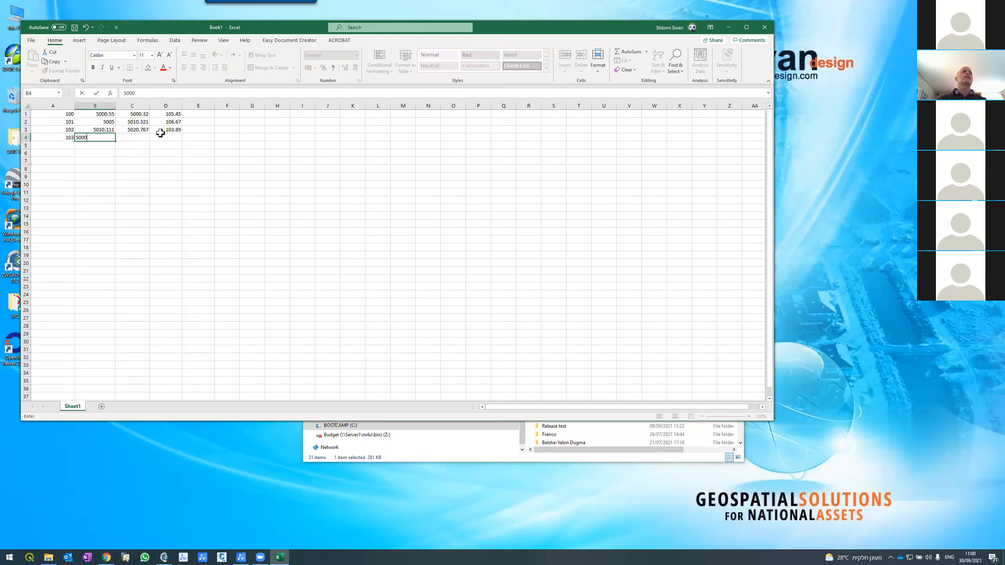
{"action": "type", "text": "50"}
{"action": "key", "text": "Return"}
{"action": "key", "text": "Up"}
{"action": "type", "text": "5050"}
{"action": "key", "text": "Return"}
{"action": "key", "text": "Up"}
{"action": "key", "text": "Right"}
{"action": "type", "text": "5050"}
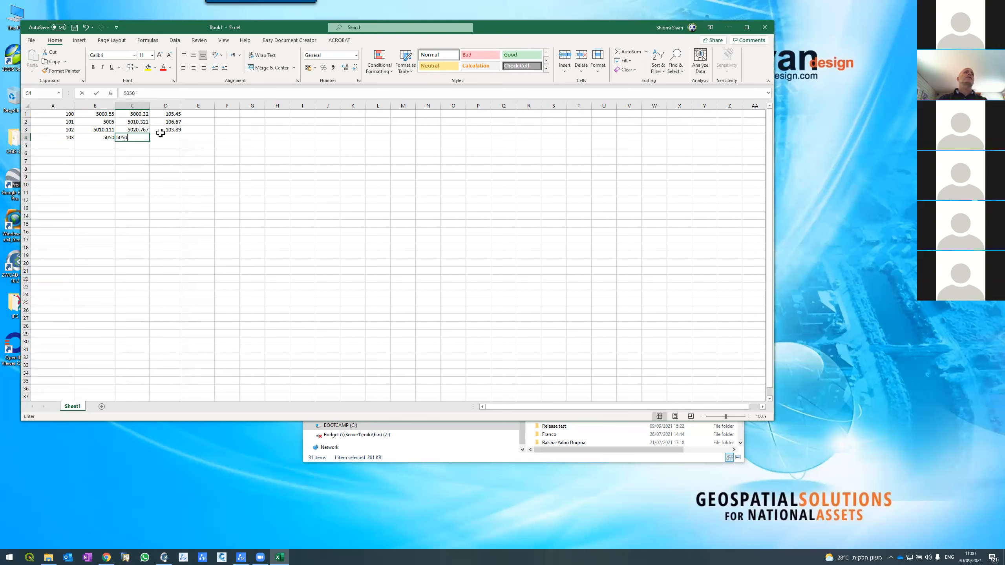
{"action": "key", "text": "Return"}
{"action": "key", "text": "Up"}
{"action": "key", "text": "Right"}
{"action": "type", "text": "106"}
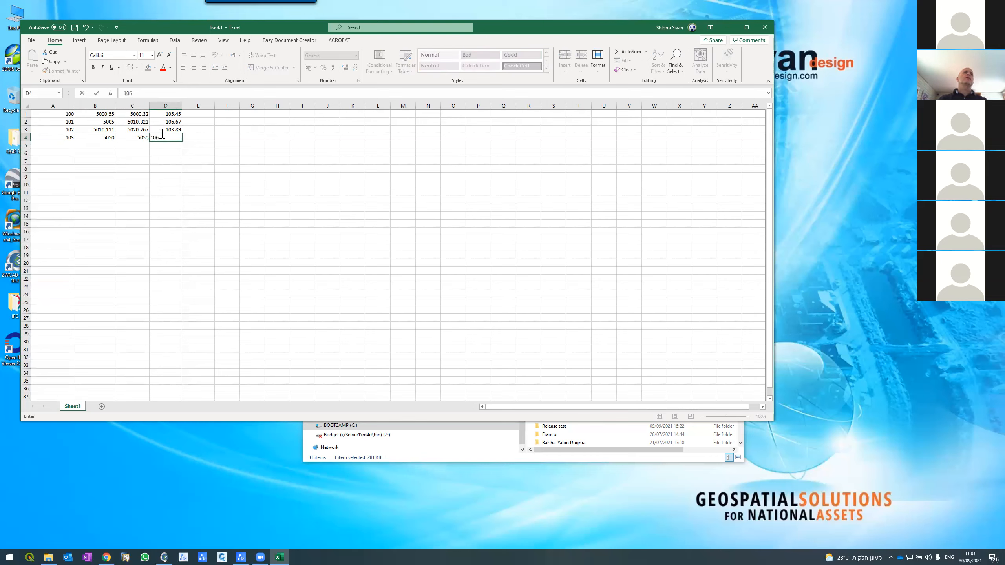
{"action": "key", "text": "Return"}
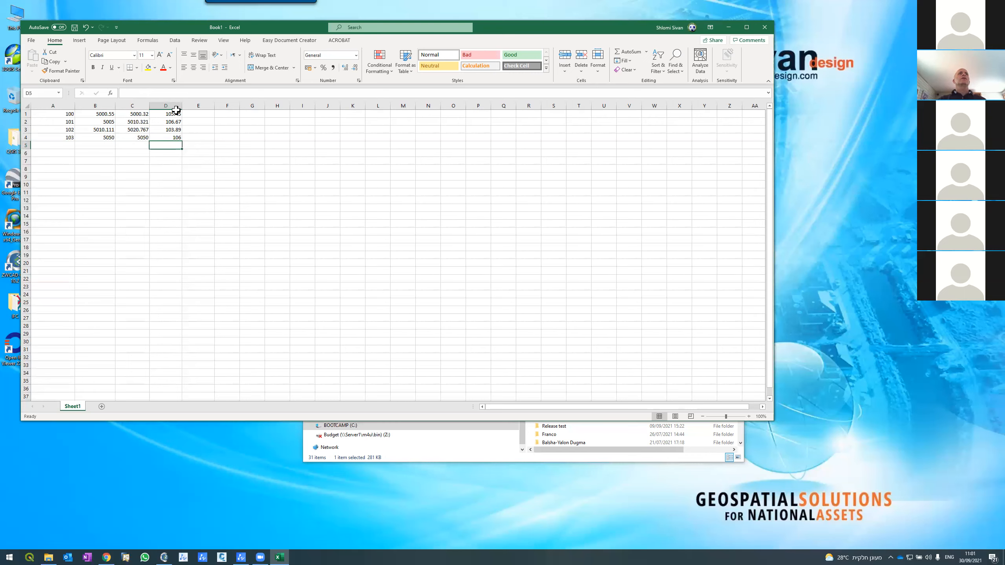
Widen columns D and C, and rearrange the workbook and Projects folder windows on the desktop
{"action": "left_click_drag", "start_coordinate": [182, 105], "coordinate": [200, 105]}
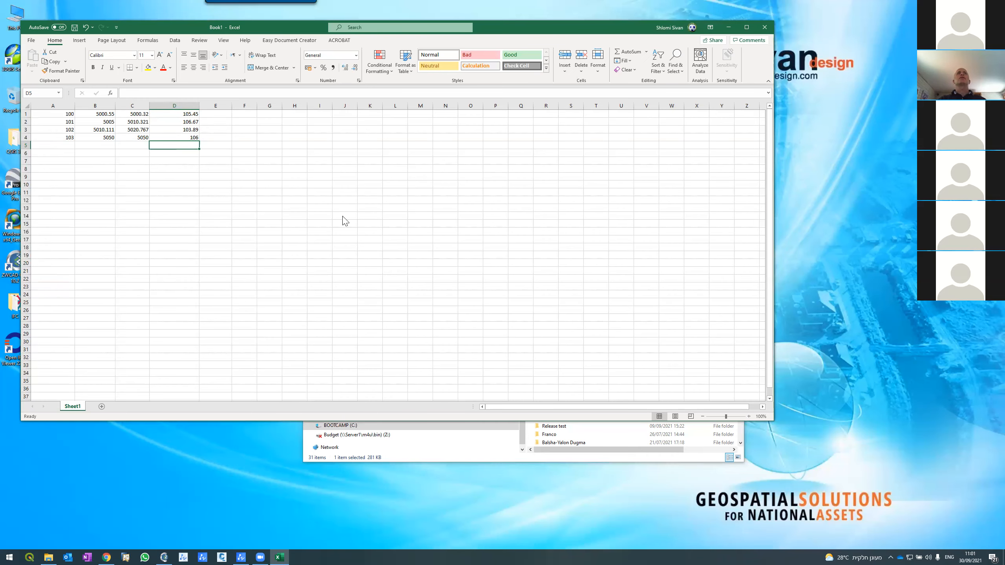
{"action": "left_click_drag", "start_coordinate": [259, 26], "coordinate": [343, 217]}
{"action": "left_click_drag", "start_coordinate": [403, 175], "coordinate": [307, 74]}
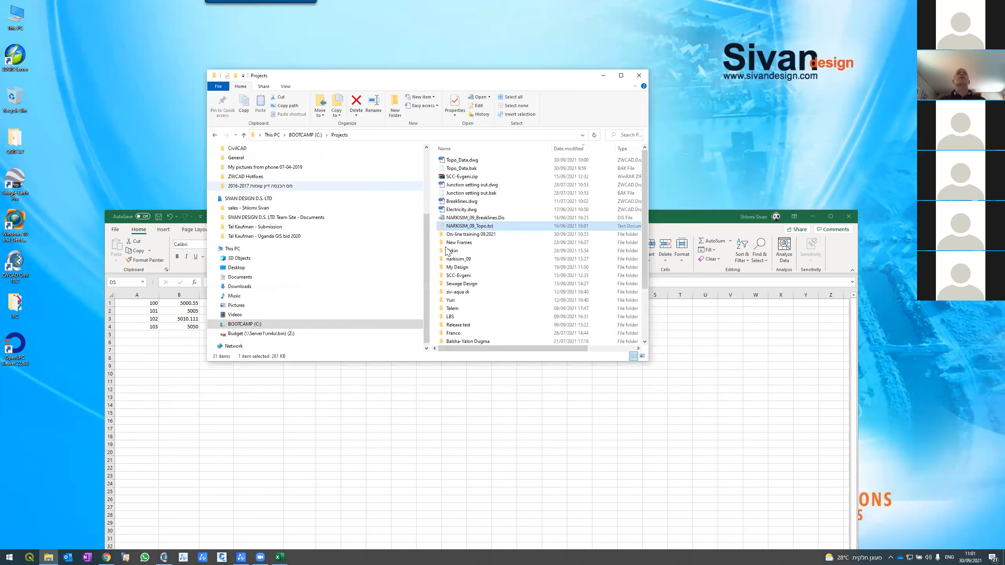
{"action": "left_click", "coordinate": [255, 455]}
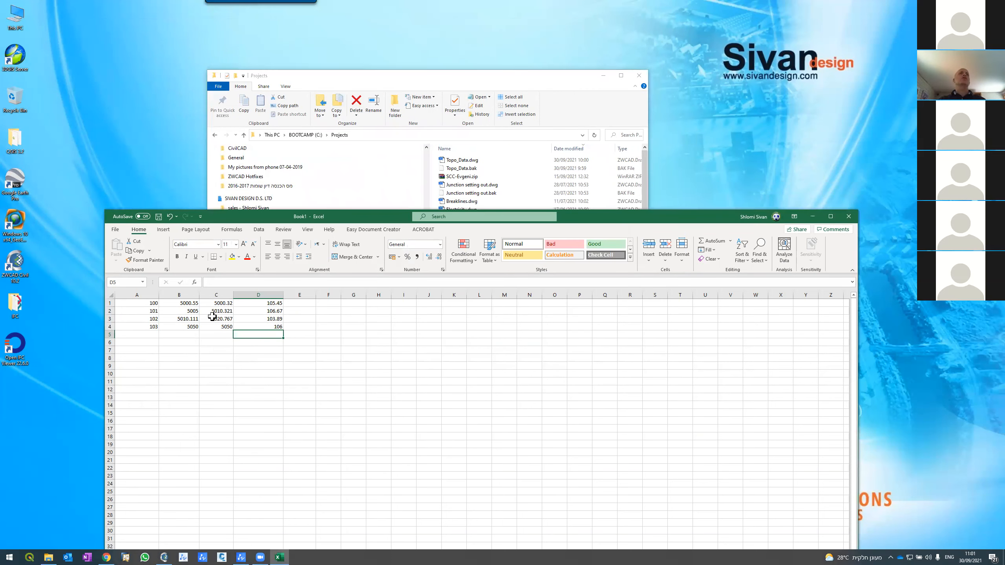
{"action": "left_click_drag", "start_coordinate": [239, 216], "coordinate": [202, 88]}
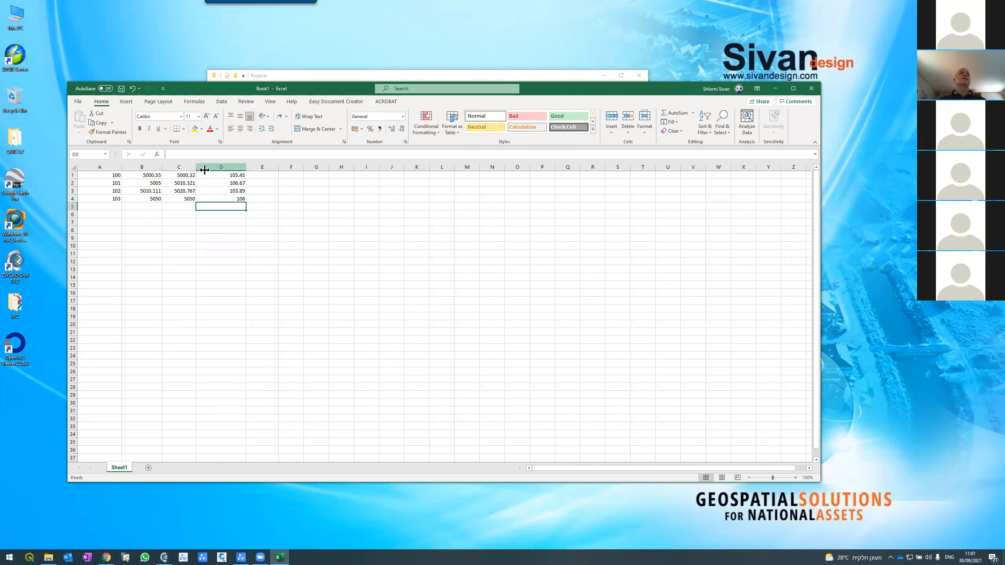
{"action": "mouse_move", "coordinate": [191, 164]}
{"action": "left_mouse_down"}
{"action": "mouse_move", "coordinate": [182, 164]}
{"action": "mouse_move", "coordinate": [208, 169]}
{"action": "left_mouse_up"}
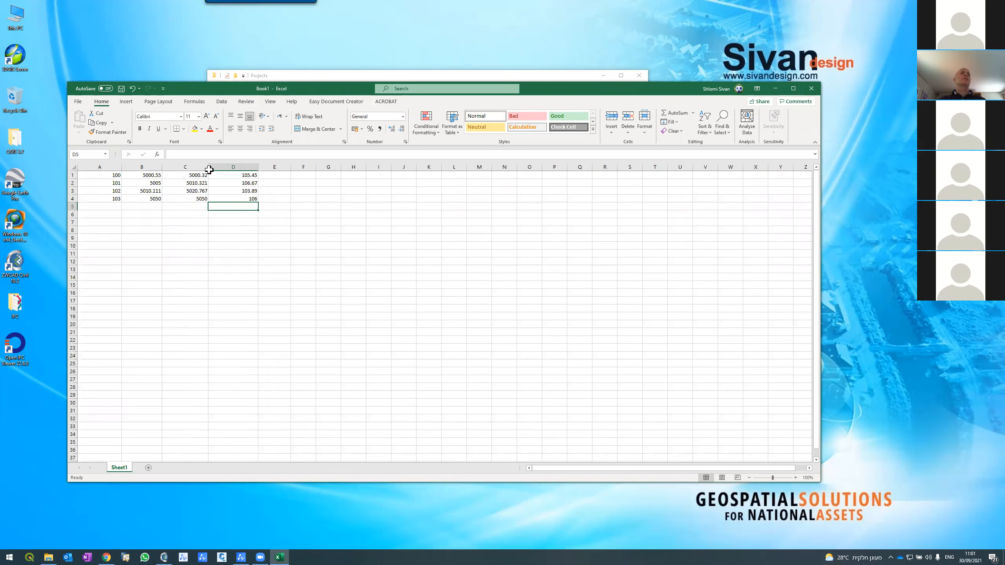
Save the sheet to the Desktop as Mypoints in Formatted Text (Space delimited) (*.prn) format, and close Excel
{"action": "left_click", "coordinate": [79, 103]}
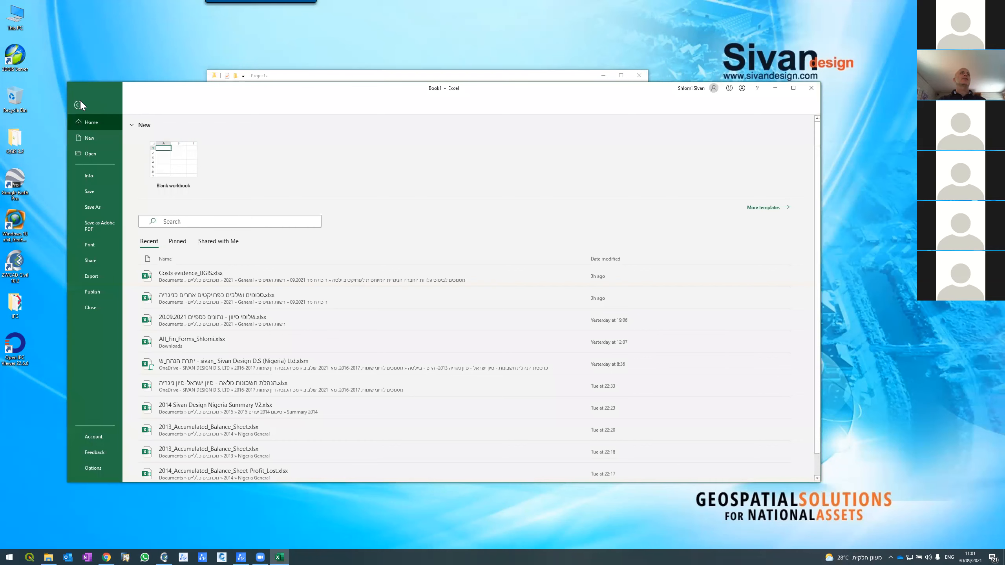
{"action": "left_click", "coordinate": [94, 207]}
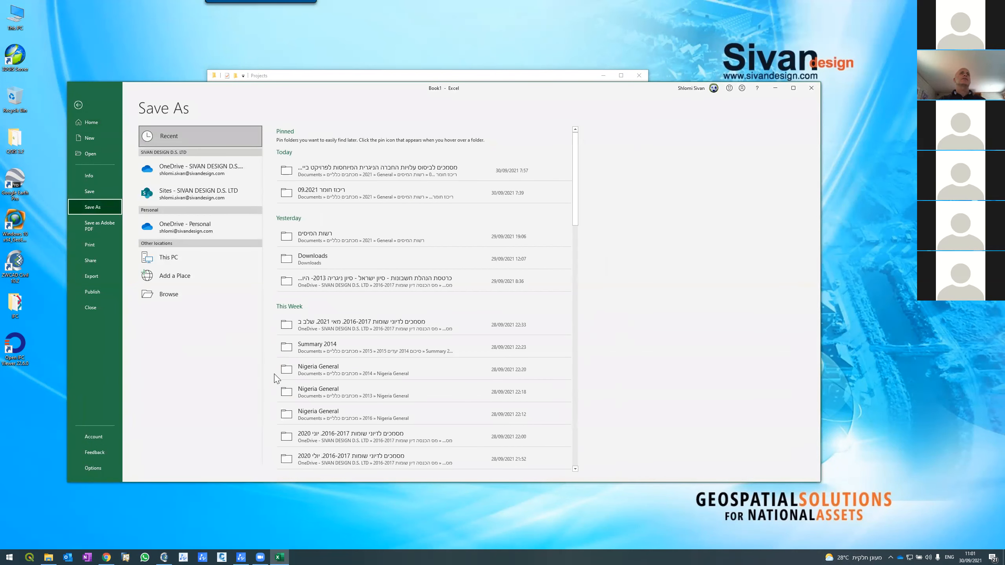
{"action": "left_click", "coordinate": [185, 294]}
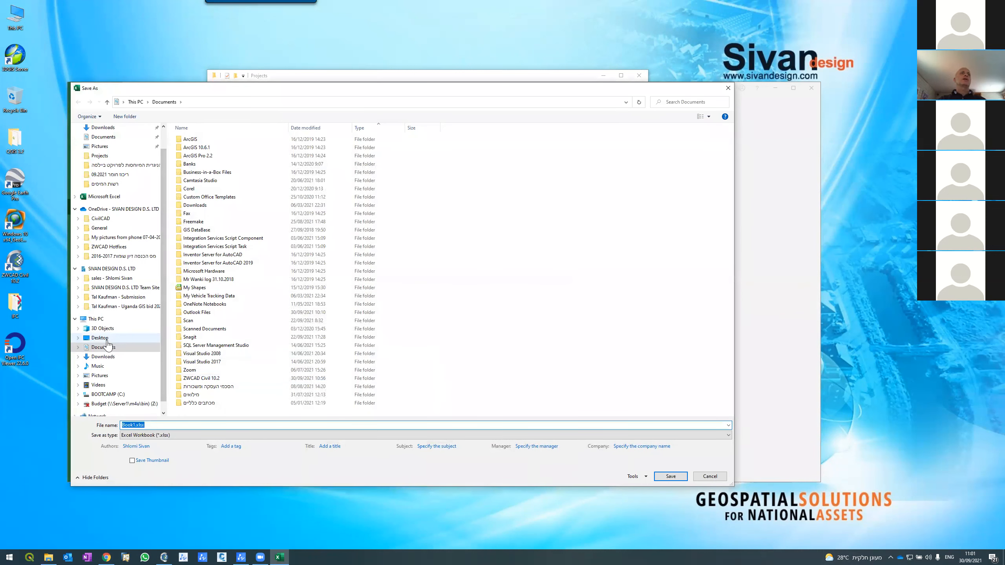
{"action": "left_click", "coordinate": [103, 339]}
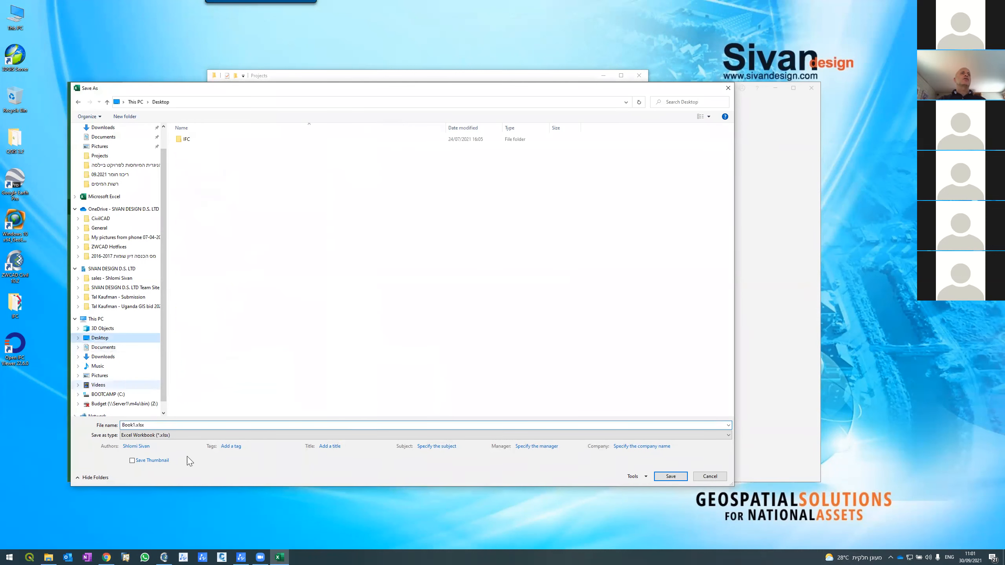
{"action": "left_click", "coordinate": [181, 435]}
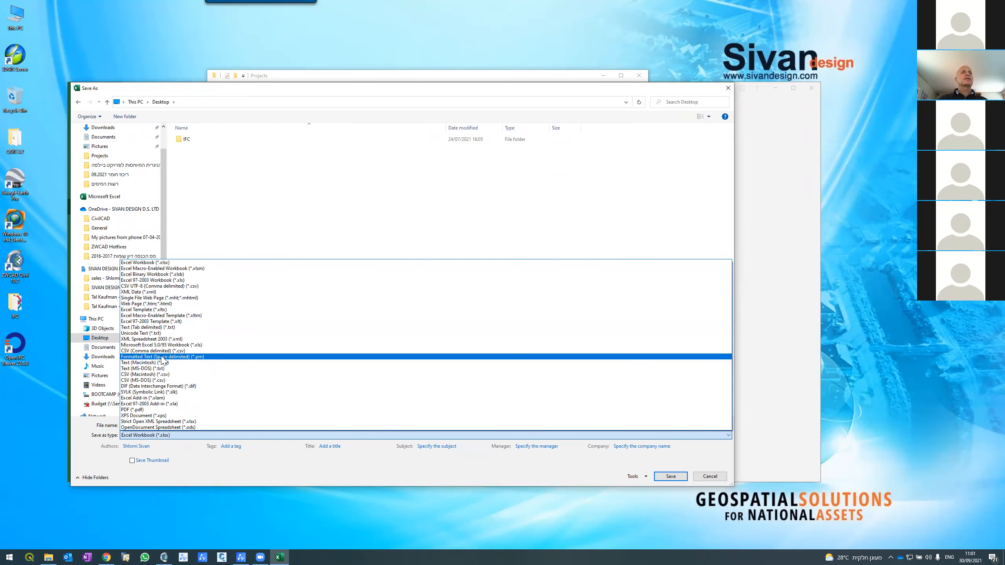
{"action": "left_click", "coordinate": [186, 357]}
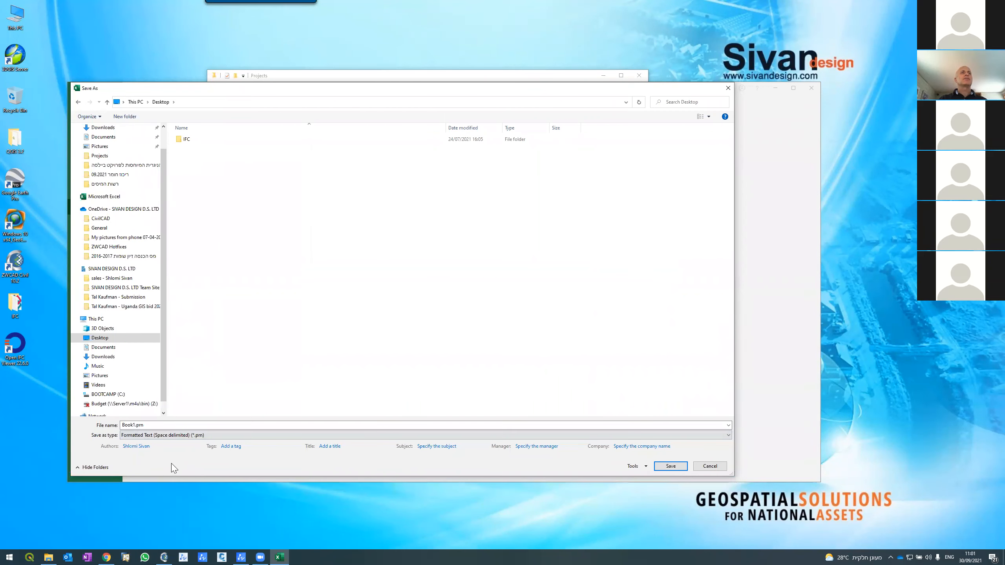
{"action": "double_click", "coordinate": [133, 425]}
{"action": "type", "text": "Myop"}
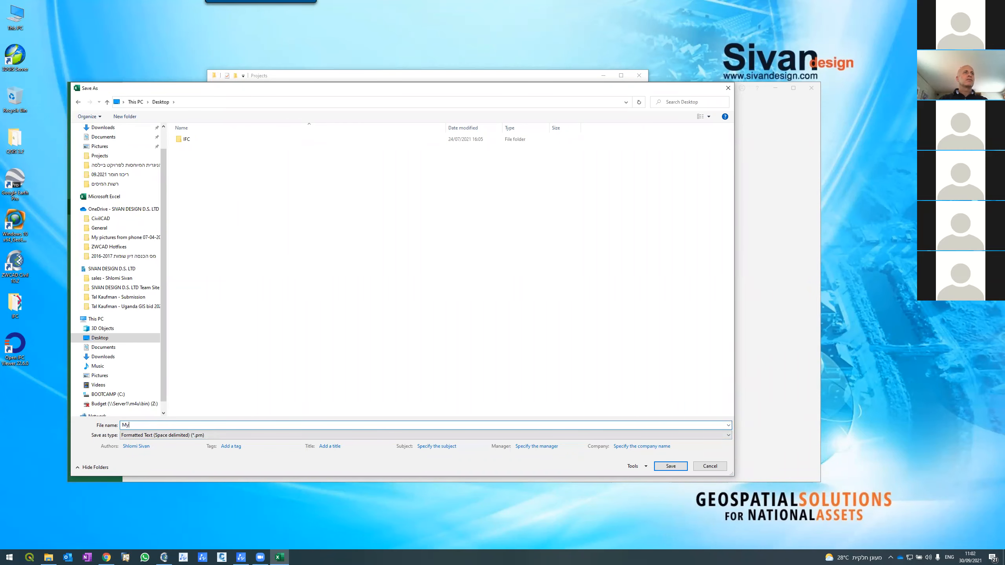
{"action": "key", "text": "Return"}
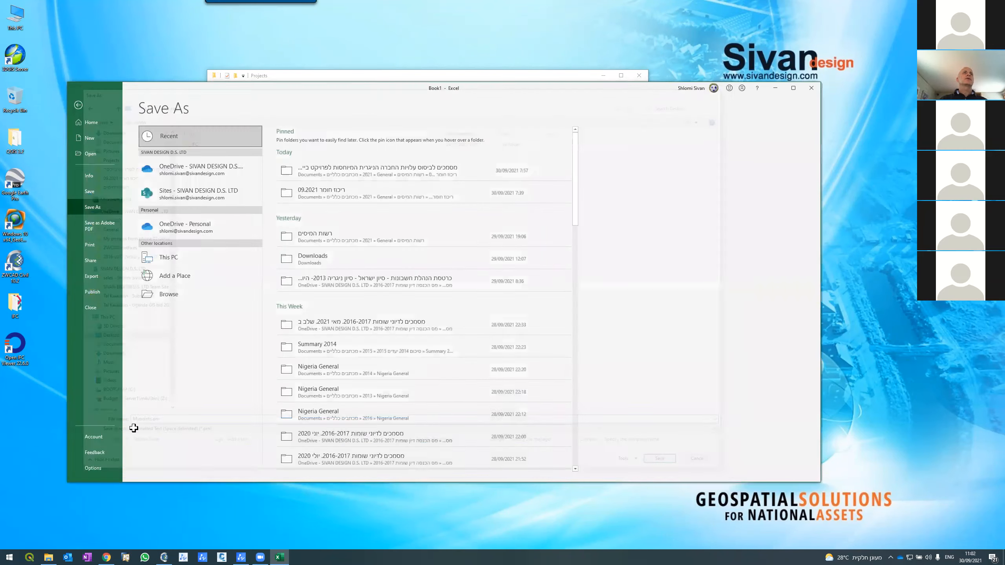
{"action": "left_click", "coordinate": [811, 89]}
Open Mypoints.prn from the desktop with Notepad as the default app for .prn files, and switch back to ZWCAD Civil
{"action": "left_click_drag", "start_coordinate": [14, 398], "coordinate": [255, 444]}
{"action": "double_click", "coordinate": [255, 444]}
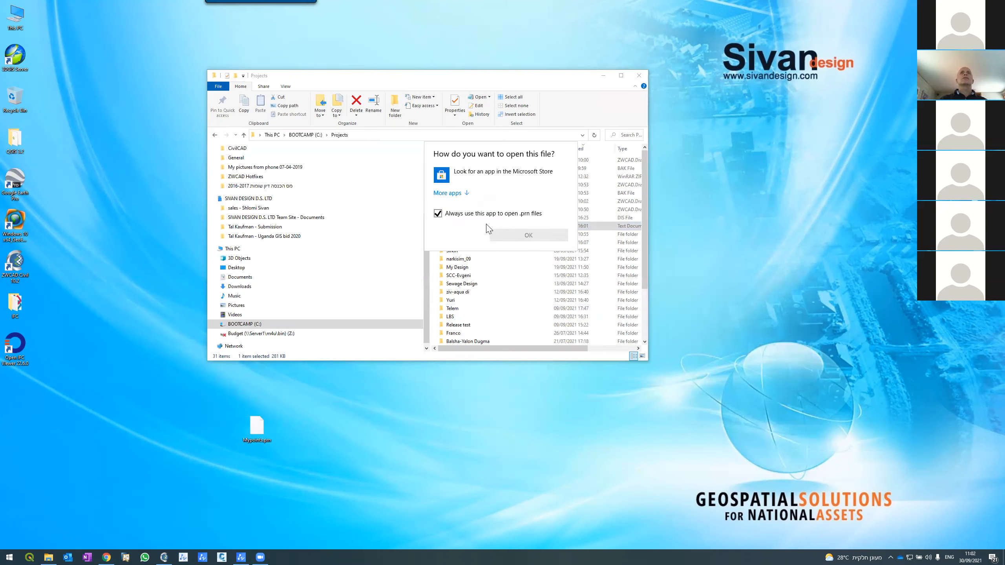
{"action": "left_click", "coordinate": [454, 194]}
{"action": "left_click", "coordinate": [474, 281]}
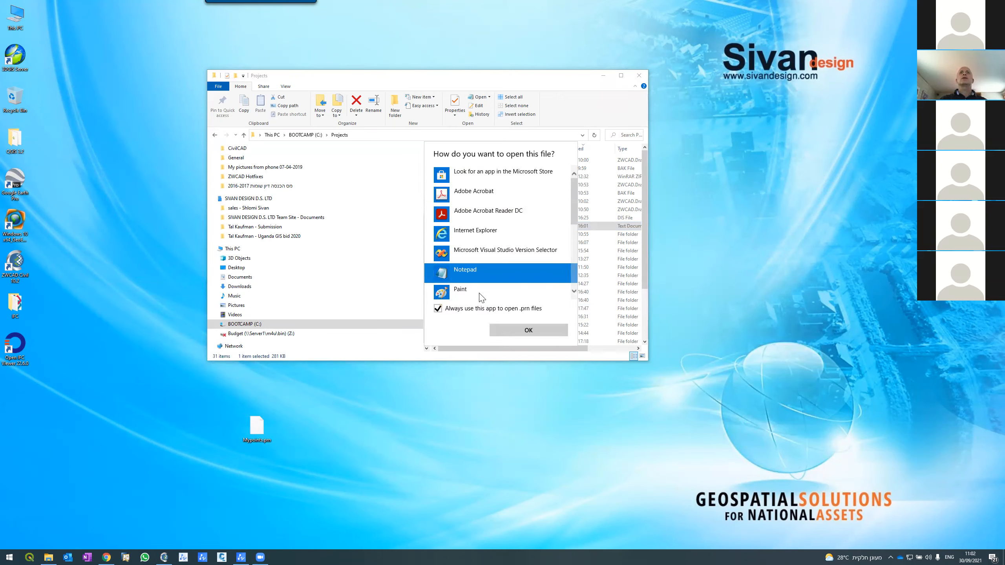
{"action": "left_click", "coordinate": [504, 333]}
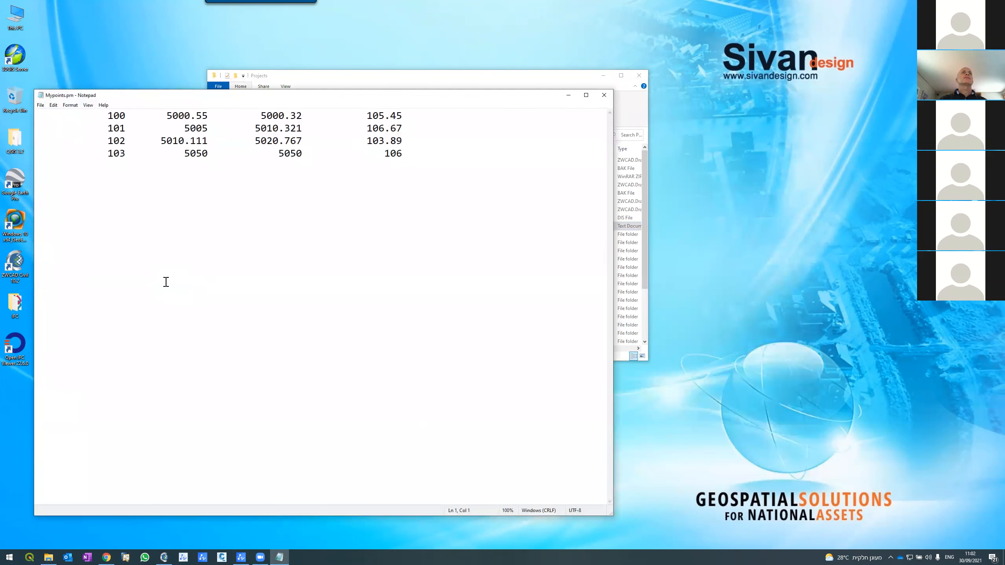
{"action": "left_click", "coordinate": [163, 552]}
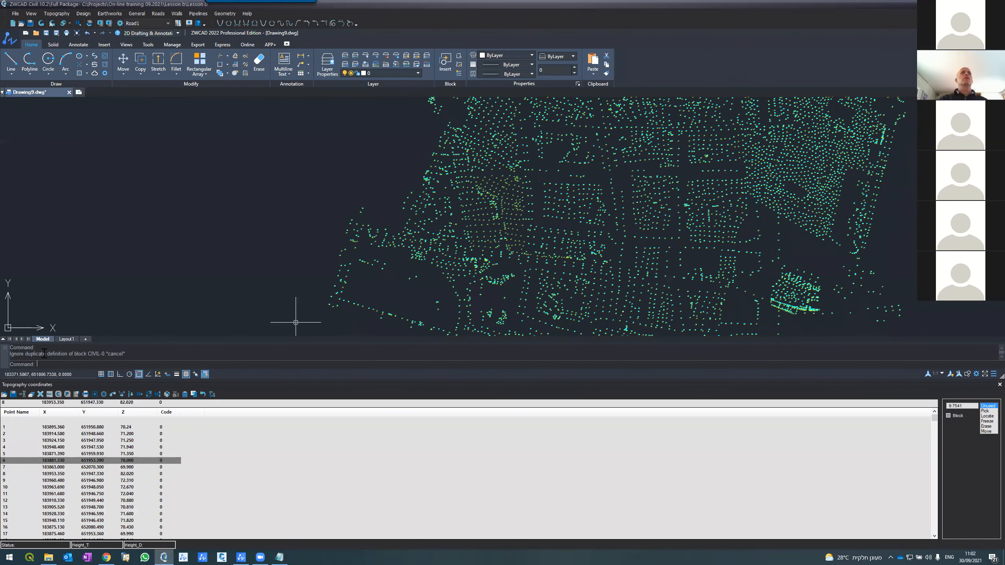
Erase all coordinates from the topography table and load the points from Mypoints.prn on the Desktop
{"action": "left_click", "coordinate": [41, 394]}
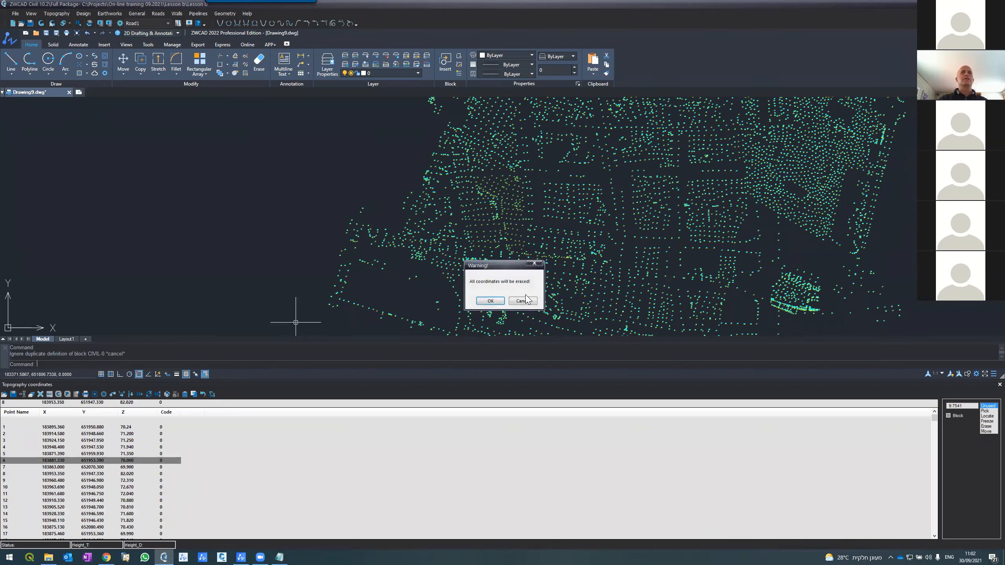
{"action": "left_click", "coordinate": [490, 302]}
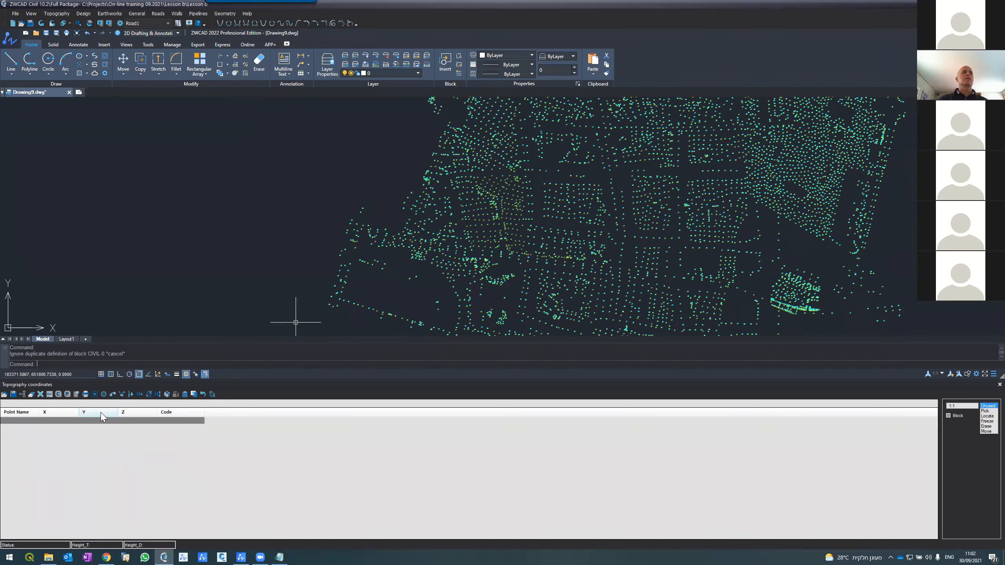
{"action": "left_click", "coordinate": [4, 395]}
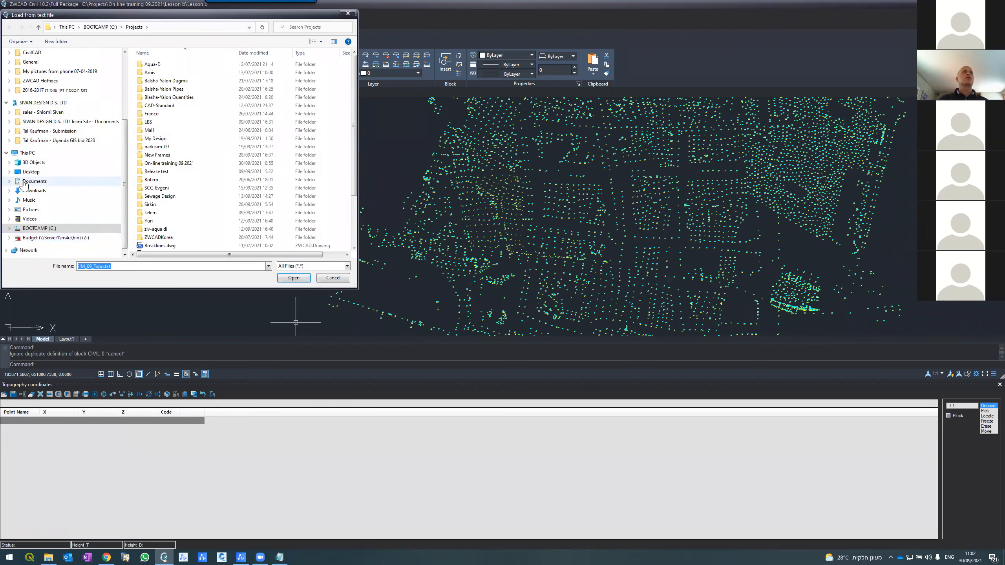
{"action": "left_click", "coordinate": [26, 174]}
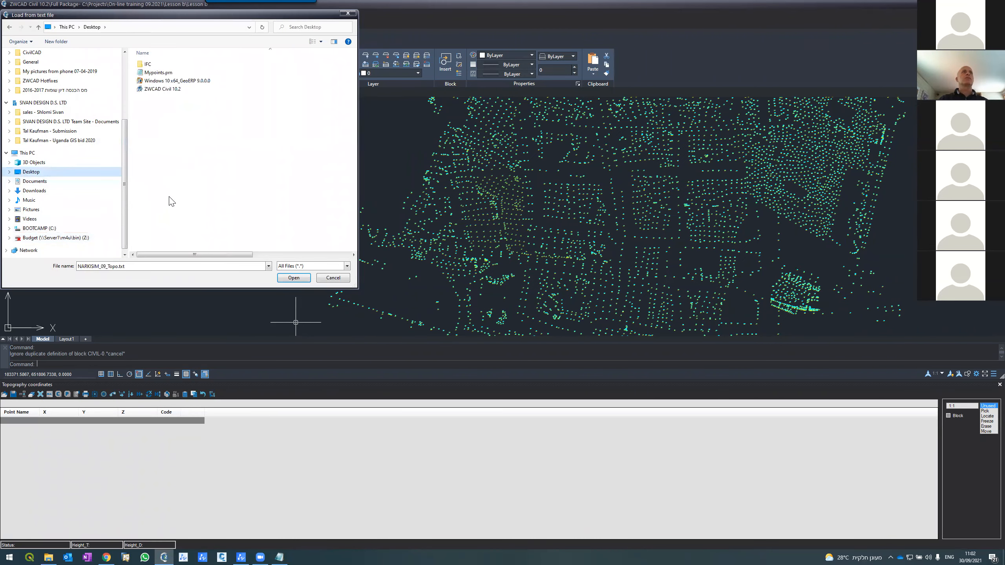
{"action": "double_click", "coordinate": [160, 73]}
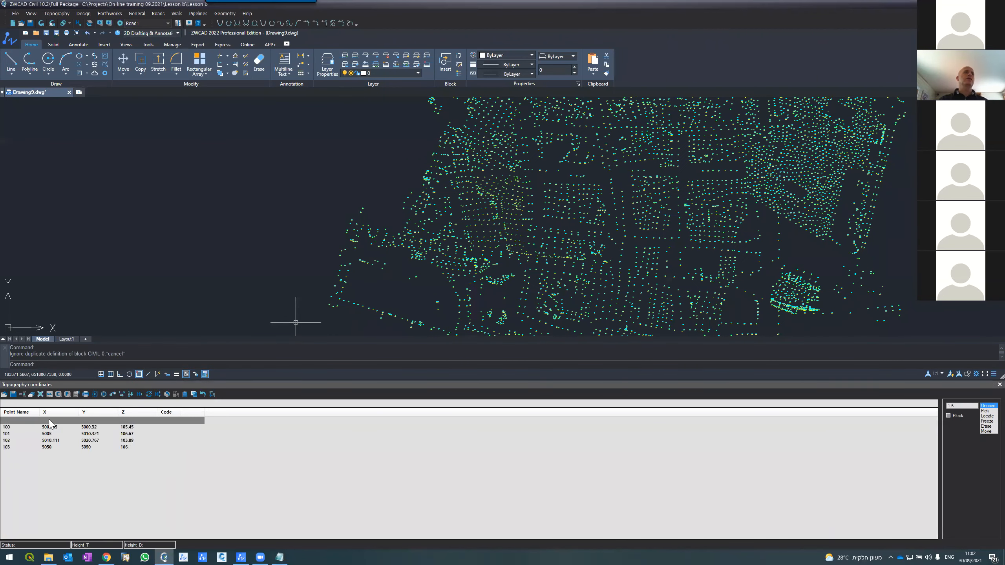
Regenerate the drawing from the newly loaded points and zoom to its extents
{"action": "left_click", "coordinate": [41, 25]}
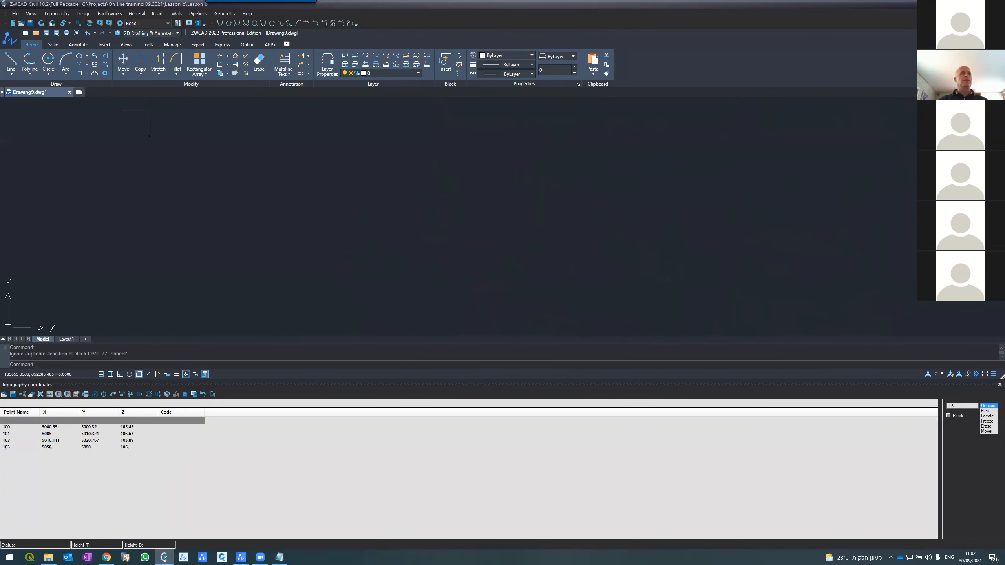
{"action": "type", "text": "z"}
{"action": "key", "text": "Return"}
{"action": "type", "text": "e"}
{"action": "key", "text": "Return"}
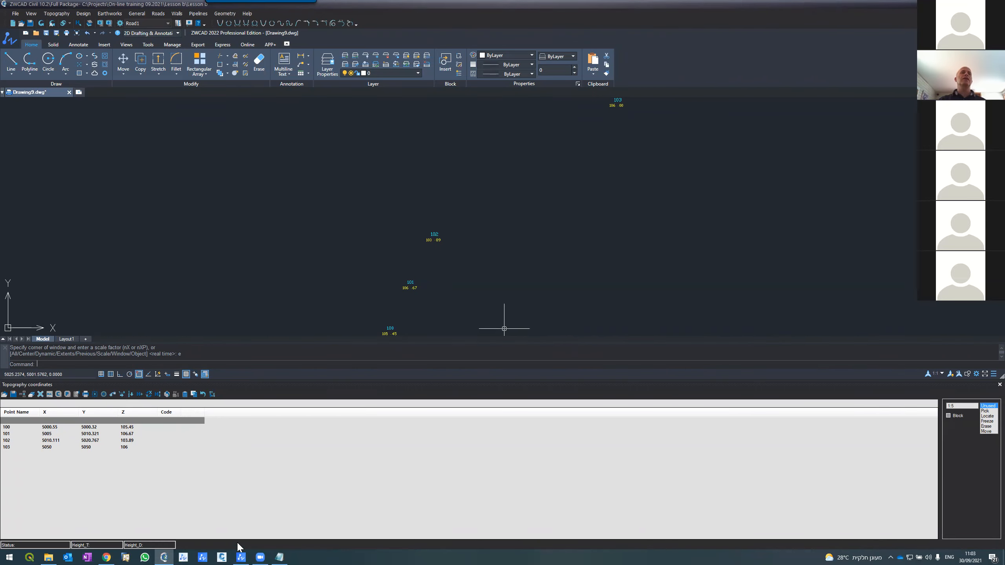
Compare Mypoints.prn in Notepad with the loaded coordinates, and close Notepad
{"action": "left_click", "coordinate": [279, 557]}
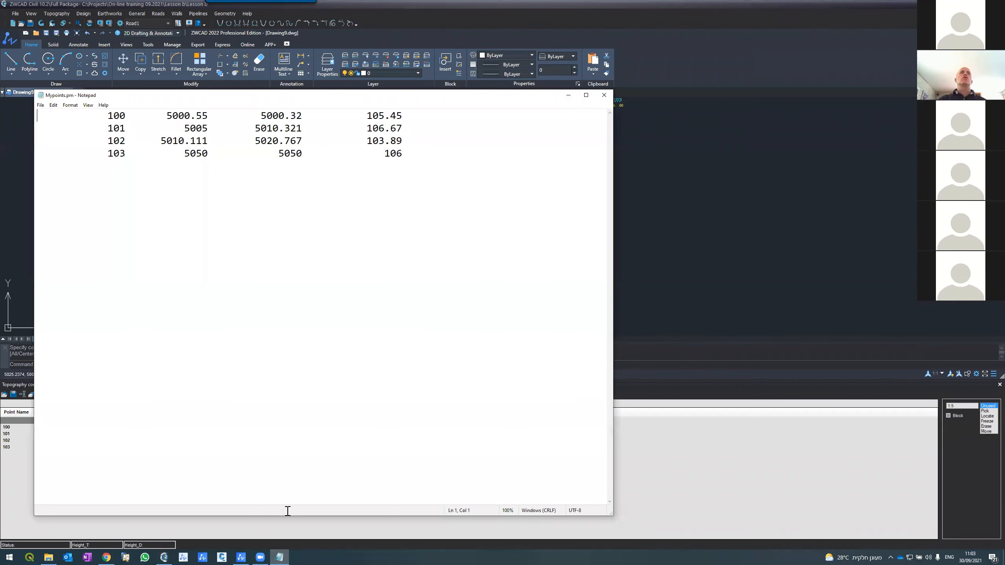
{"action": "left_click", "coordinate": [604, 95]}
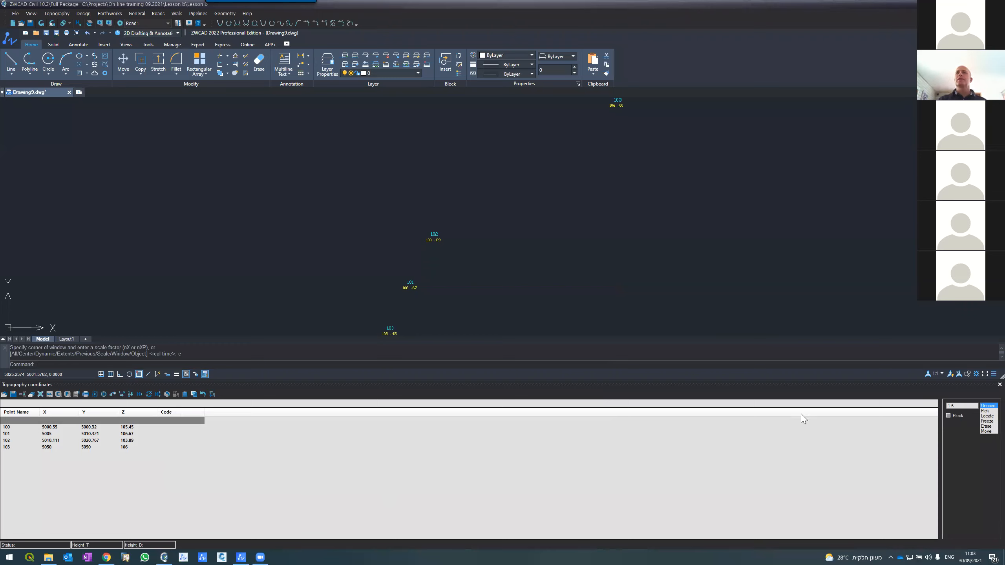
{"action": "left_click", "coordinate": [310, 485]}
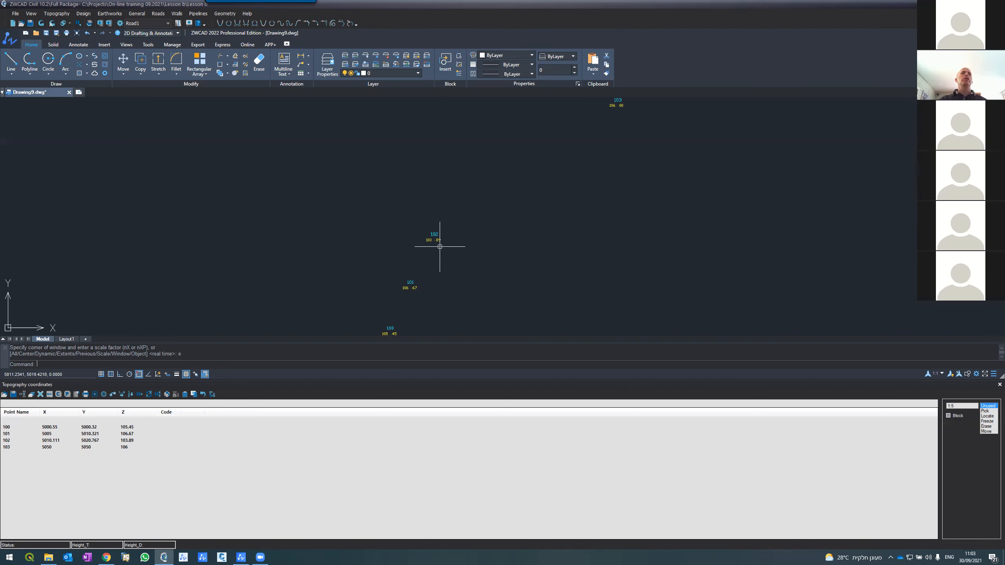
Start a new project, saving the changes to the Lesson b project
{"action": "left_click", "coordinate": [15, 14]}
{"action": "left_click", "coordinate": [15, 24]}
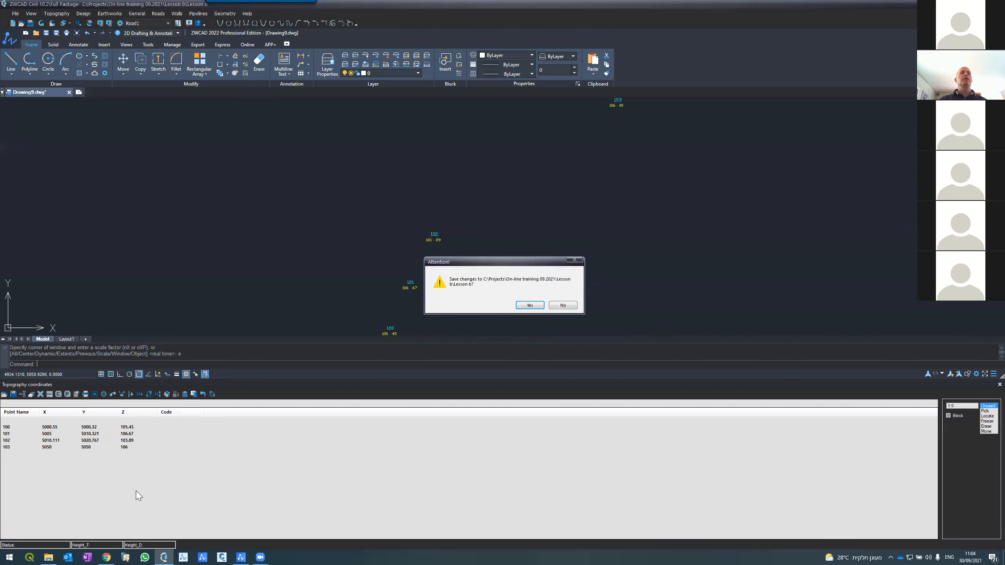
{"action": "left_click", "coordinate": [534, 306]}
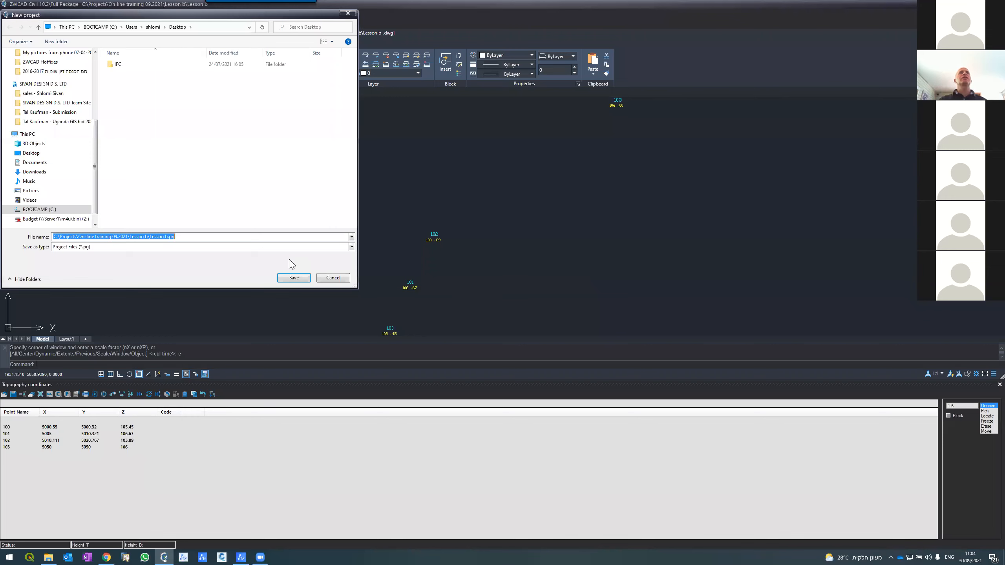
Create a Lesson c folder in C:\Projects\On-line training 09.2021, save the new project there as Lesson c, and close the topography coordinates table
{"action": "left_click", "coordinate": [37, 210]}
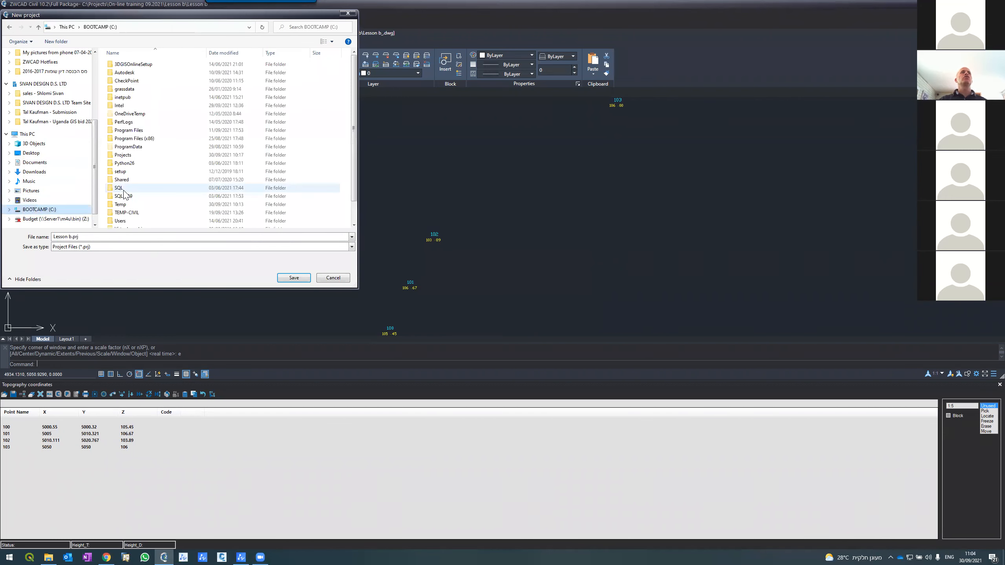
{"action": "double_click", "coordinate": [123, 155]}
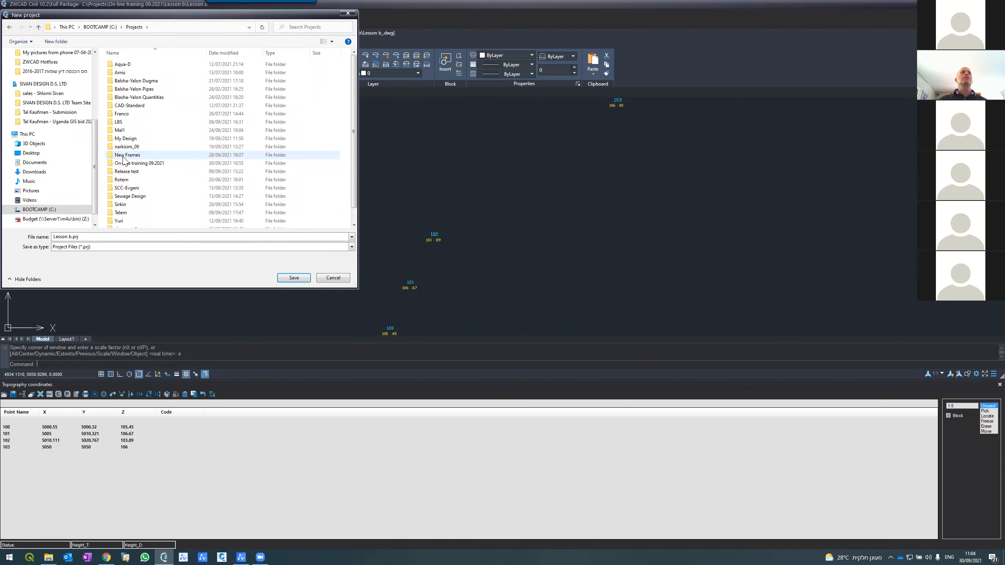
{"action": "double_click", "coordinate": [125, 163]}
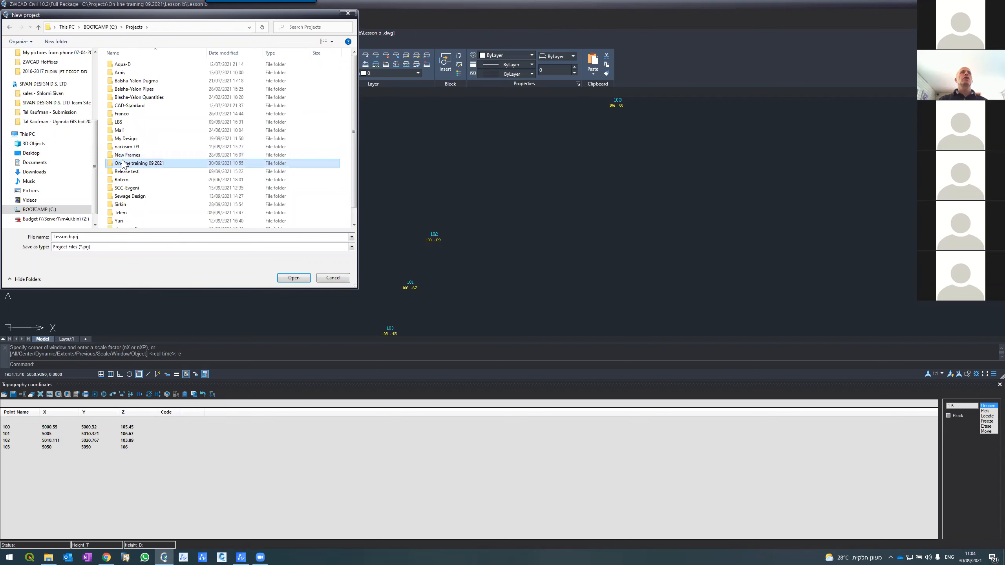
{"action": "left_click", "coordinate": [56, 41]}
{"action": "type", "text": "Lesson c"}
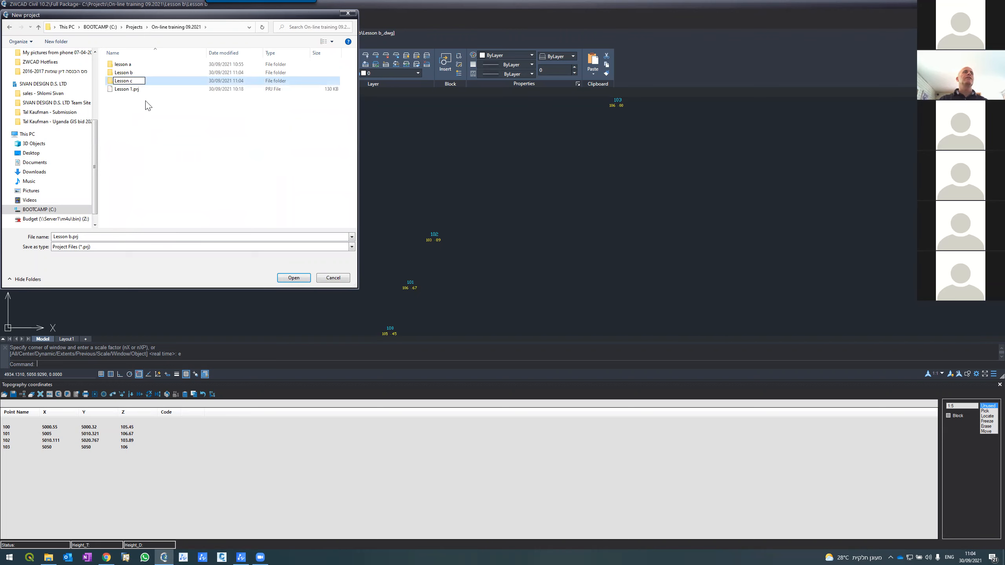
{"action": "key", "text": "Return"}
{"action": "key", "text": "Return"}
{"action": "left_click", "coordinate": [69, 236]}
{"action": "type", "text": "L"}
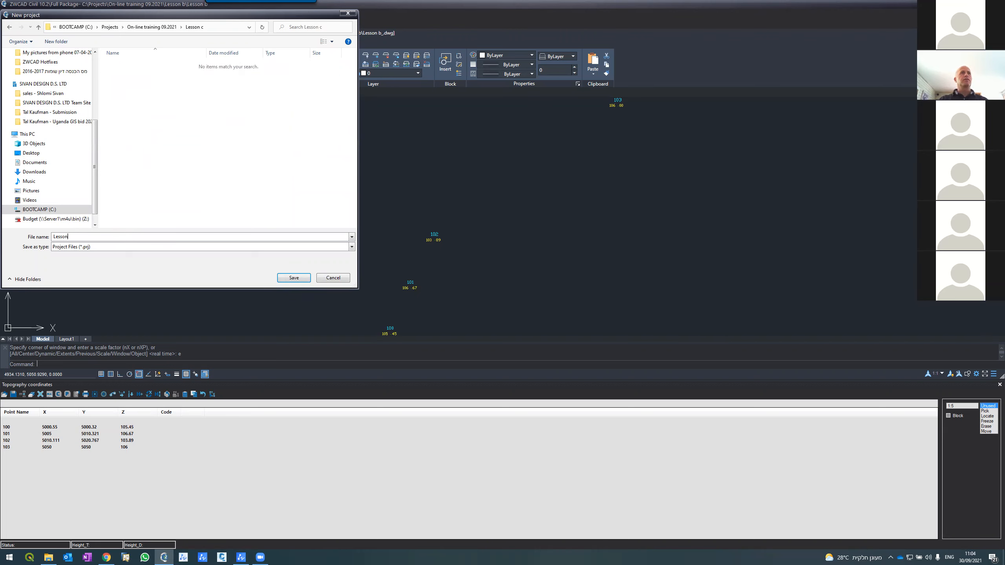
{"action": "key", "text": "Return"}
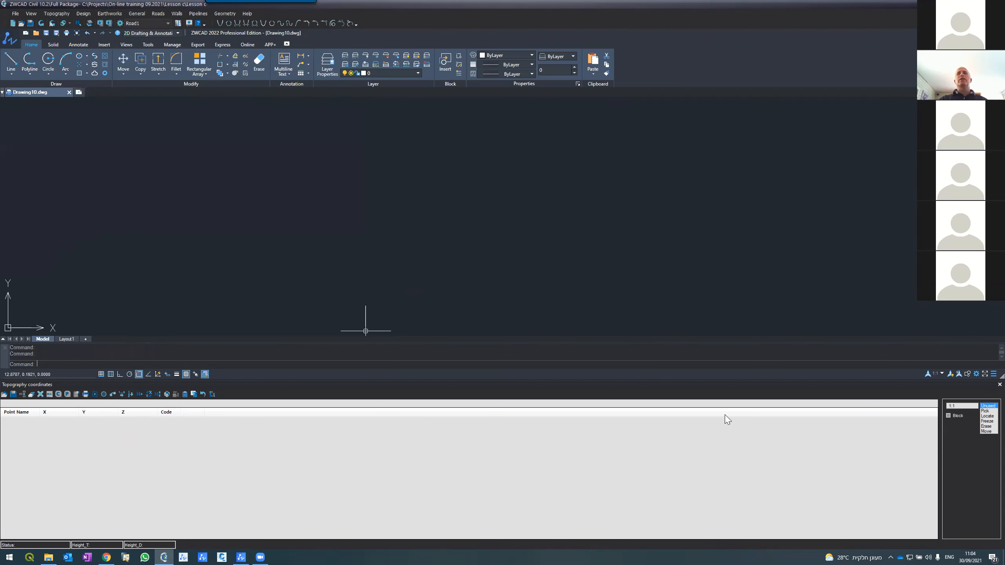
{"action": "left_click", "coordinate": [1000, 384]}
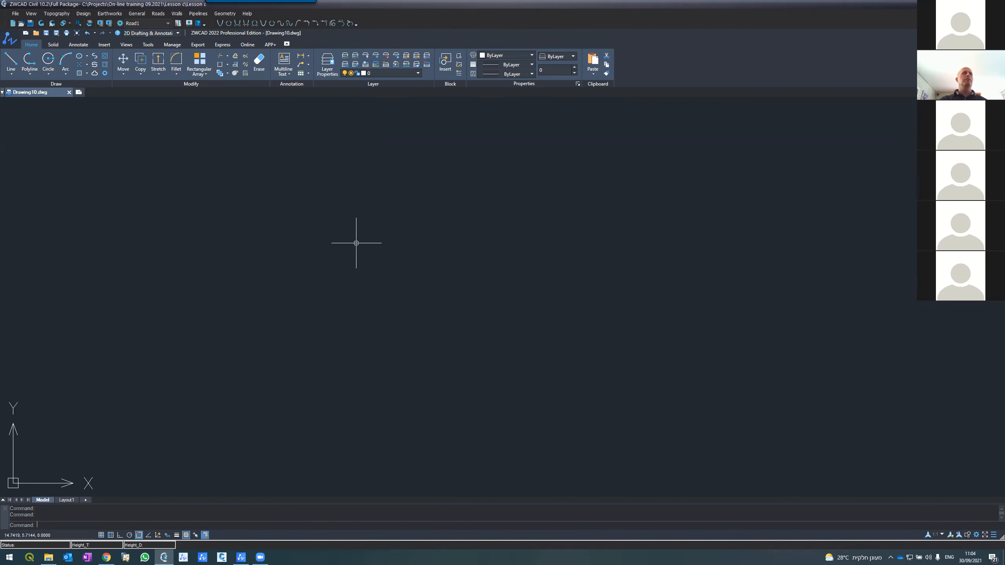
{"action": "left_click_drag", "start_coordinate": [356, 243], "coordinate": [292, 262]}
{"action": "type", "text": "opem"}
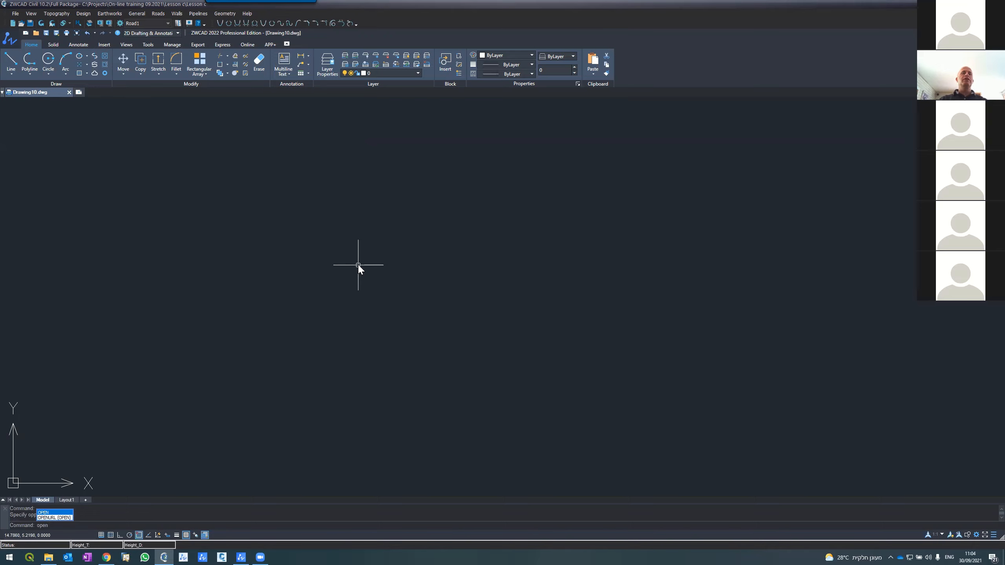
{"action": "key", "text": "BackSpace"}
{"action": "key", "text": "BackSpace"}
{"action": "key", "text": "BackSpace"}
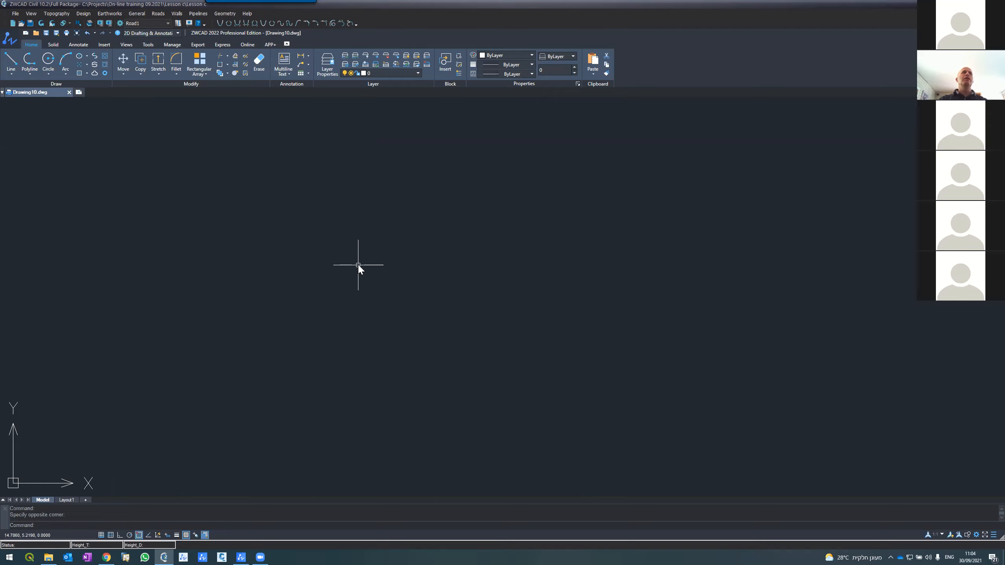
Review the new drawing's layers in the Layer Properties Manager and close it
{"action": "type", "text": "la"}
{"action": "key", "text": "Return"}
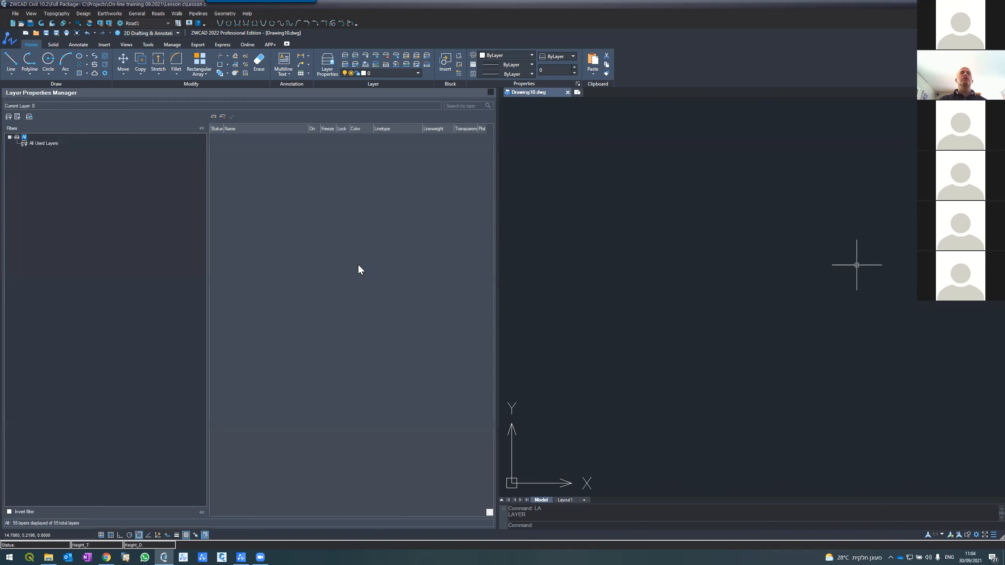
{"action": "scroll", "coordinate": [254, 369], "scroll_direction": "down", "scroll_amount": 1}
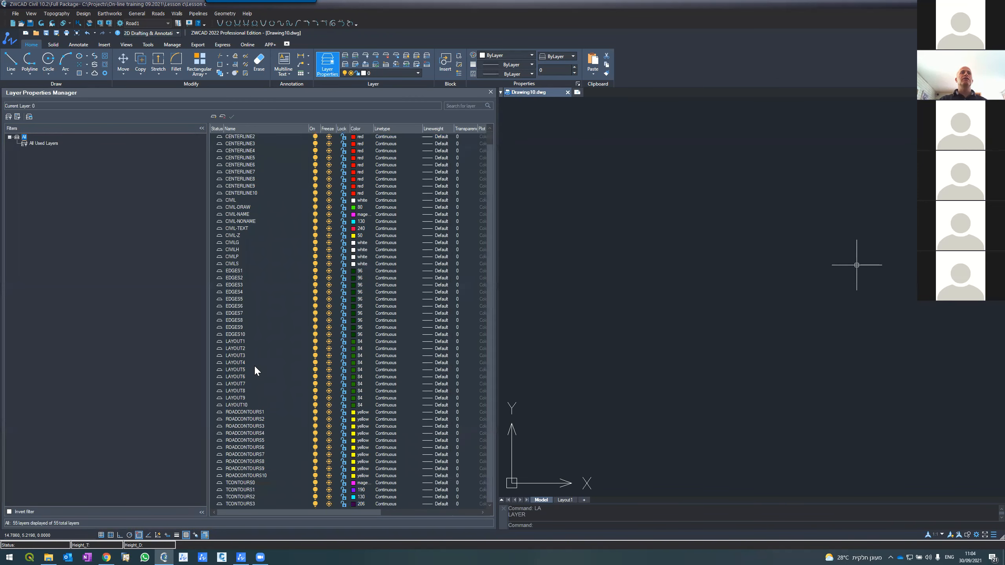
{"action": "scroll", "coordinate": [254, 370], "scroll_direction": "up", "scroll_amount": 1}
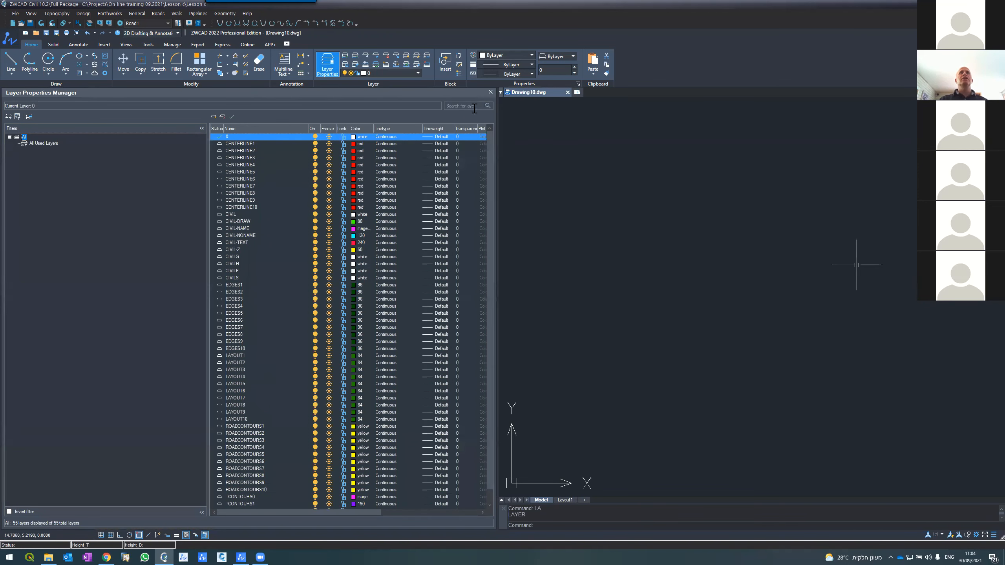
{"action": "left_click", "coordinate": [490, 92]}
Insert Topo_Data.dwg from C:\Projects as an exploded block at 0,0,0 with scale 1 and rotation 0
{"action": "type", "text": "insert"}
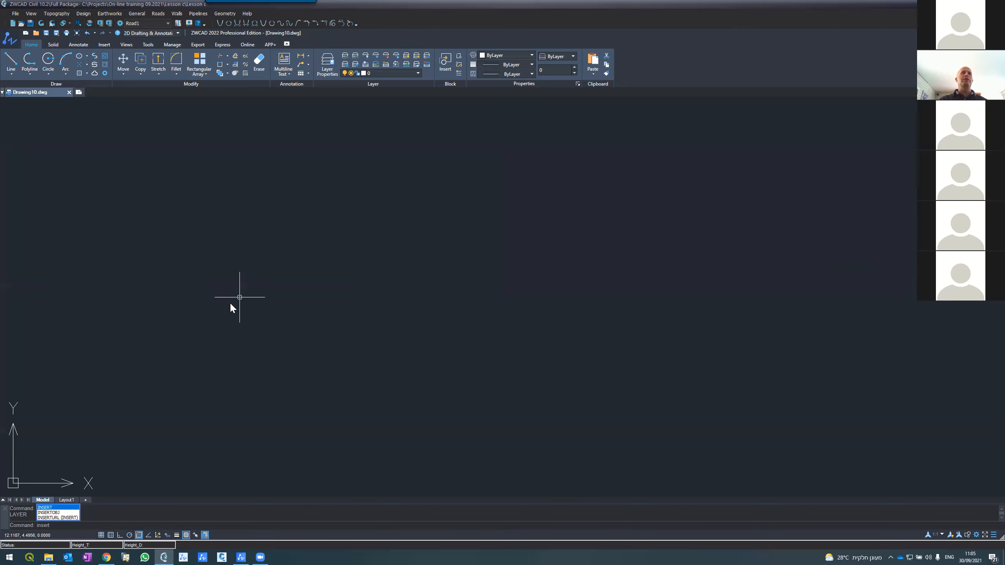
{"action": "key", "text": "Return"}
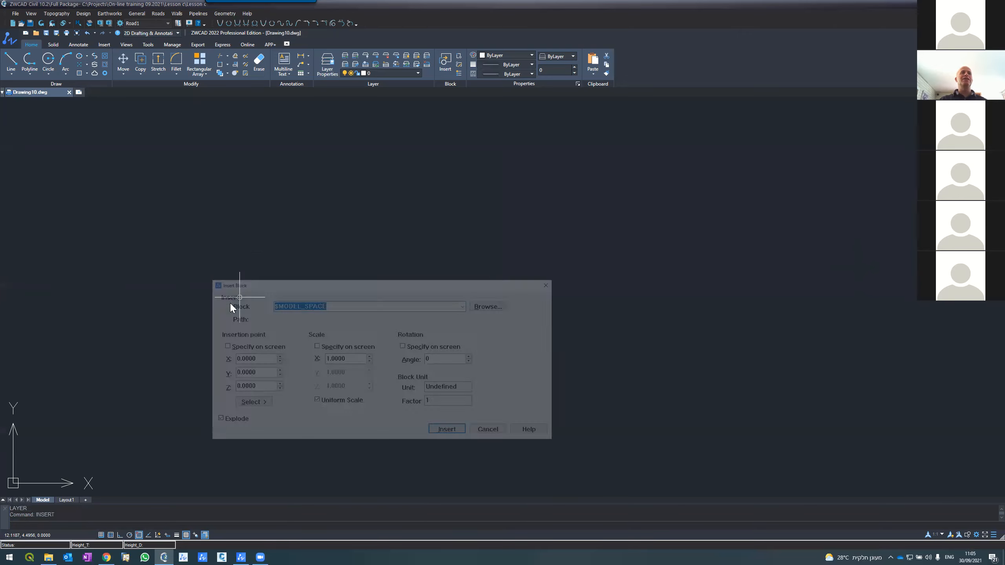
{"action": "left_click", "coordinate": [481, 305]}
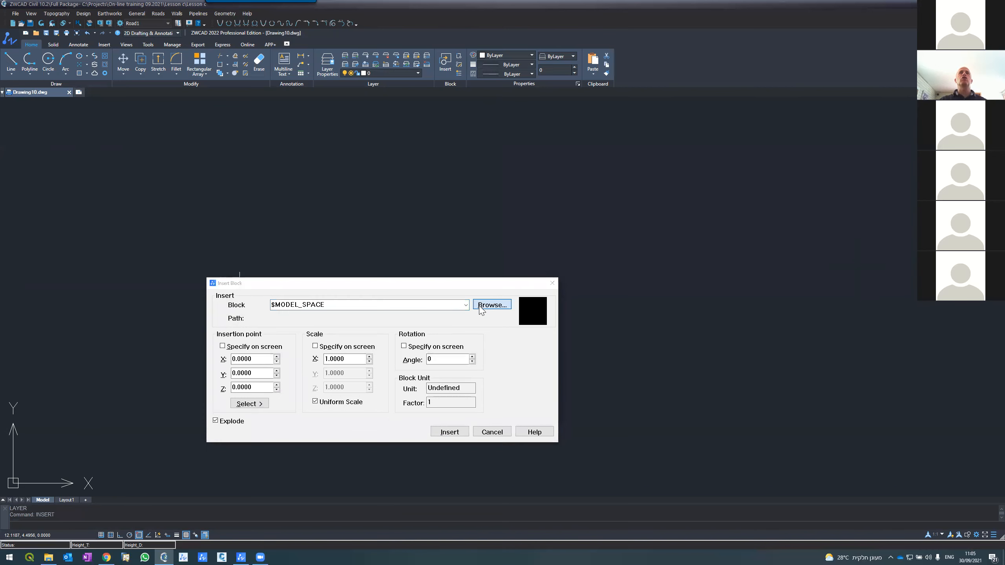
{"action": "left_click", "coordinate": [525, 87]}
{"action": "left_click", "coordinate": [525, 87]}
{"action": "left_click", "coordinate": [525, 87]}
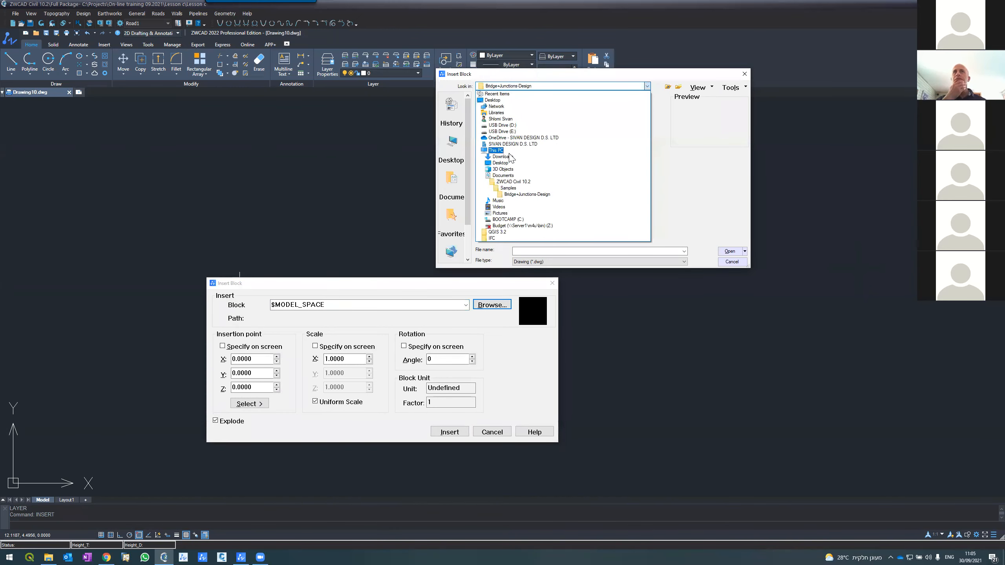
{"action": "left_click", "coordinate": [506, 220]}
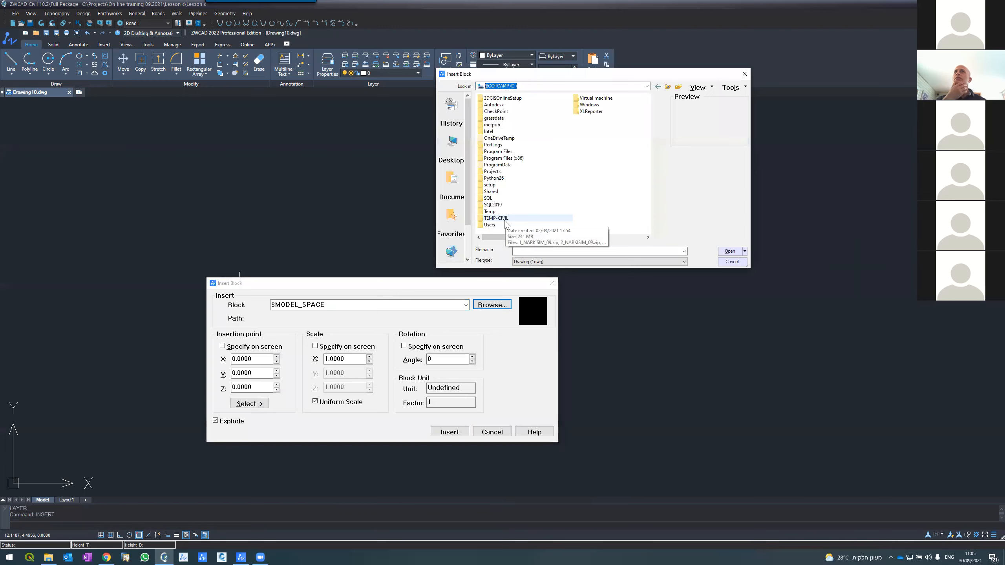
{"action": "double_click", "coordinate": [495, 172]}
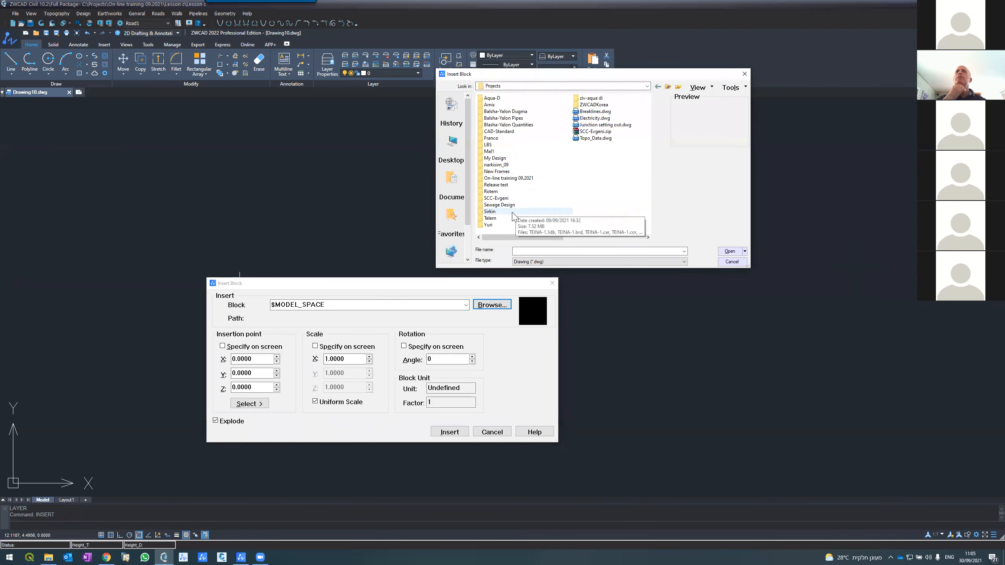
{"action": "left_click", "coordinate": [595, 138]}
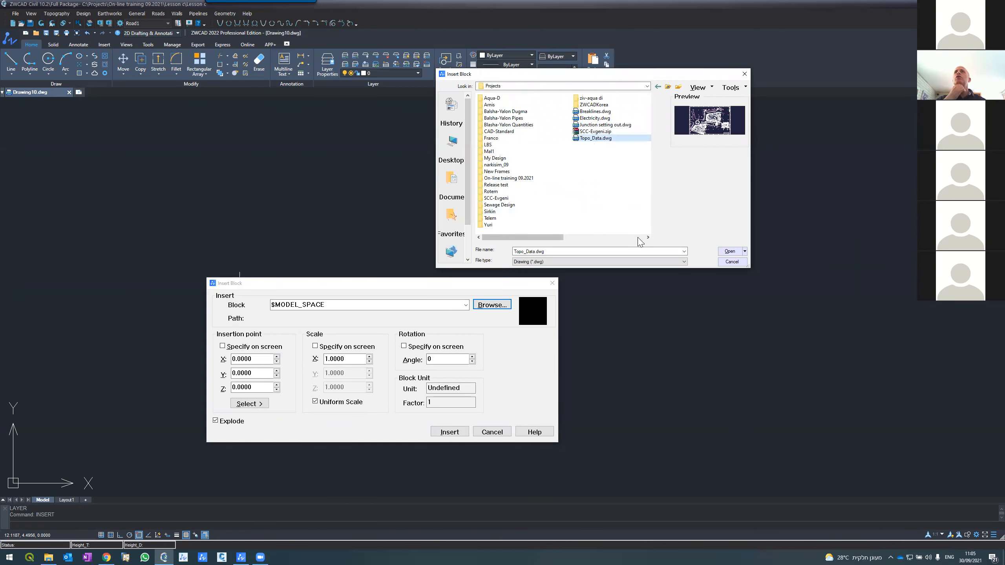
{"action": "left_click", "coordinate": [729, 252]}
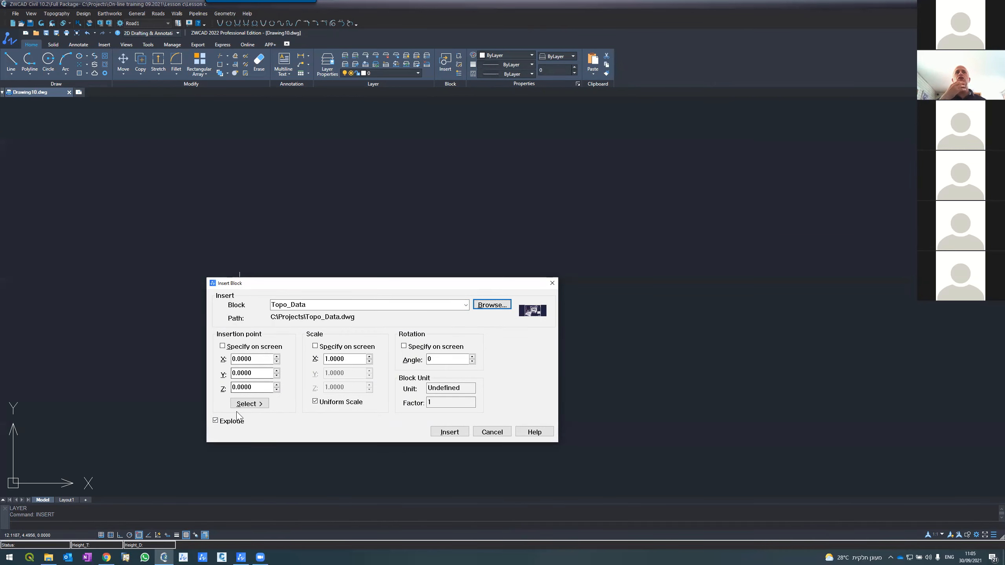
{"action": "left_click", "coordinate": [437, 432]}
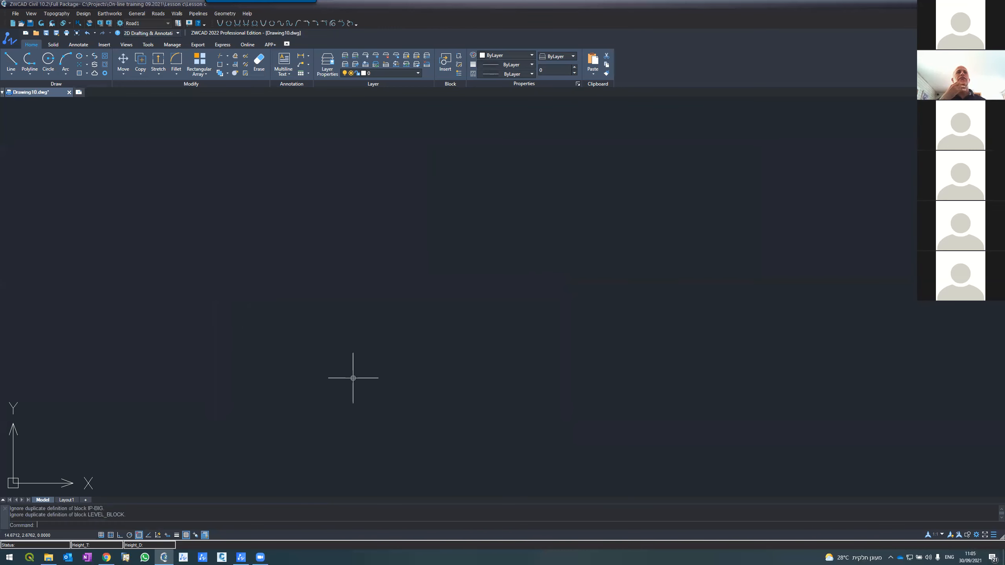
Zoom to the extents of the inserted topography drawing and inspect the contours and points near parcel 202 up close
{"action": "type", "text": "z"}
{"action": "key", "text": "Return"}
{"action": "type", "text": "e"}
{"action": "key", "text": "Return"}
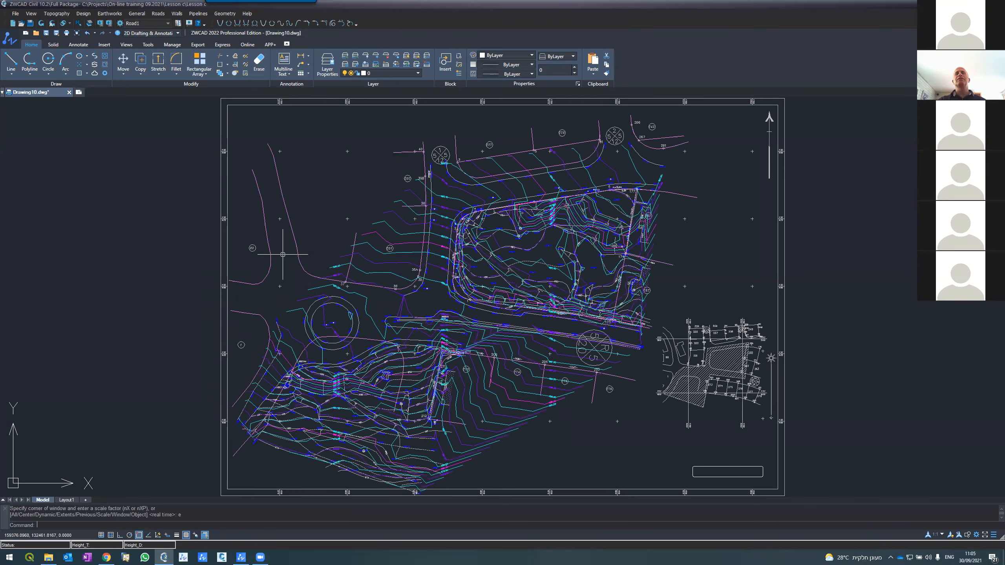
{"action": "scroll", "coordinate": [451, 169], "scroll_direction": "up", "scroll_amount": 6}
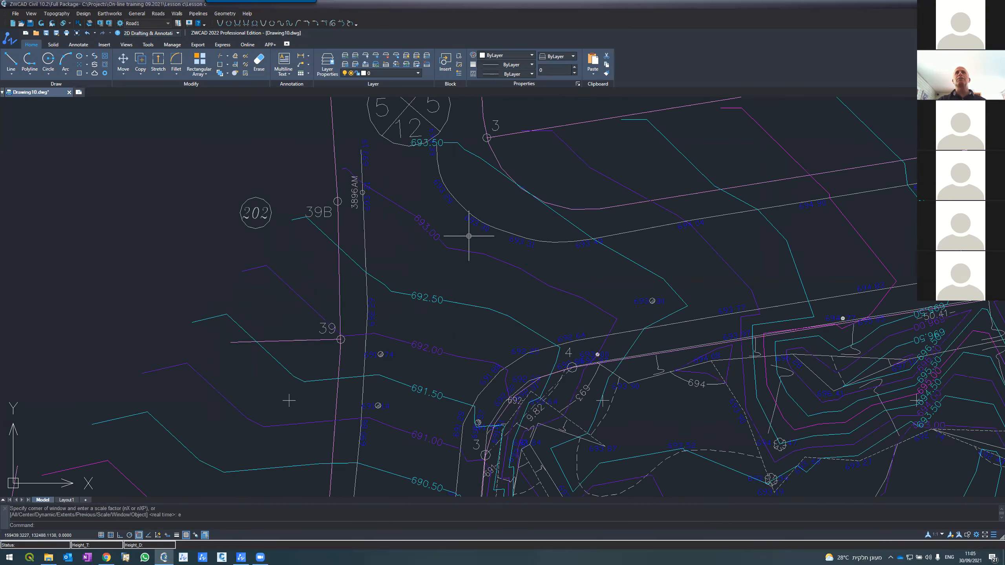
List the properties of the 693.49 elevation block near the curved road edge and close the listing
{"action": "scroll", "coordinate": [570, 266], "scroll_direction": "up", "scroll_amount": 5}
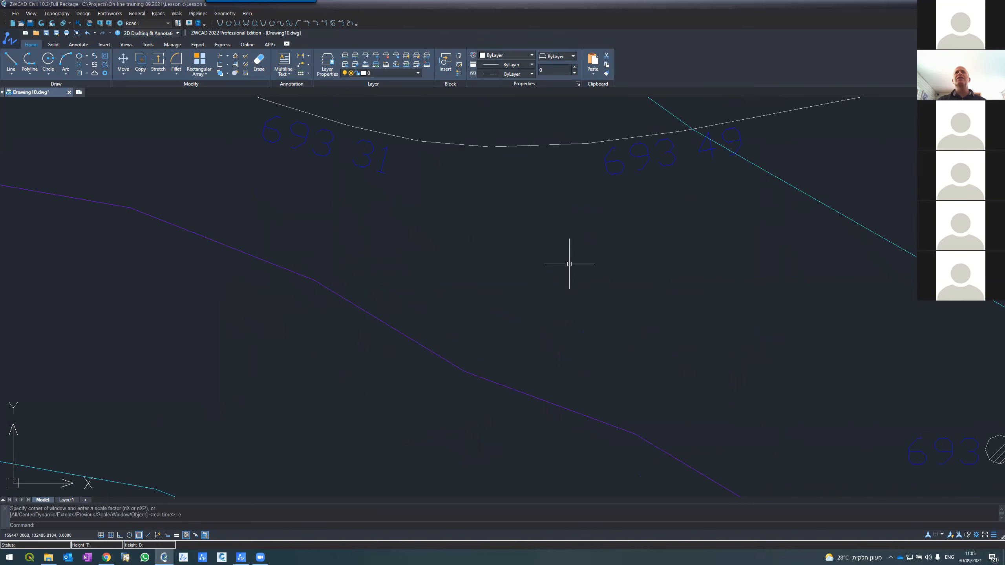
{"action": "left_click", "coordinate": [610, 172]}
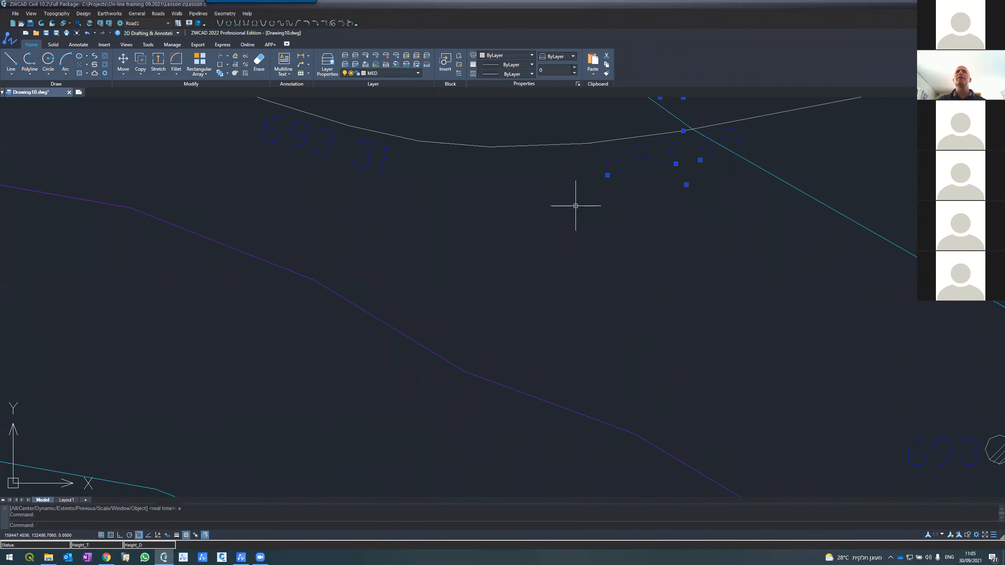
{"action": "type", "text": "LI"}
{"action": "key", "text": "Return"}
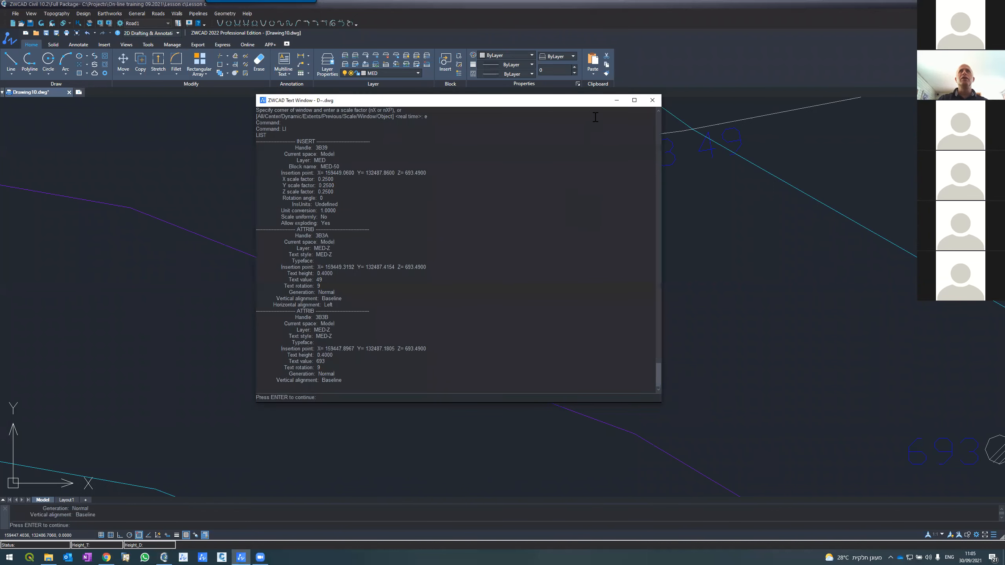
{"action": "left_click", "coordinate": [652, 101]}
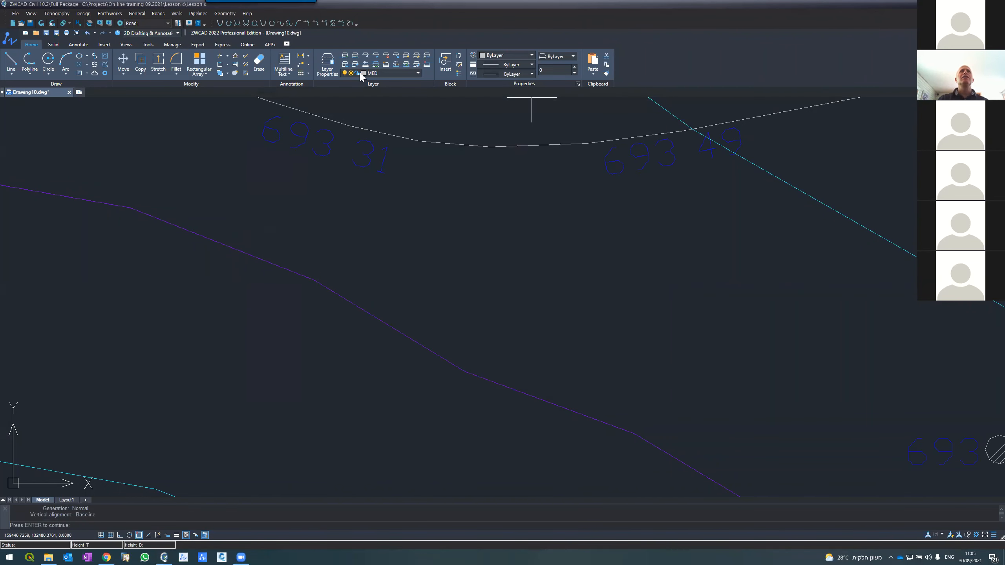
Set the colour of the MED-Z layer to green in the Layer Properties Manager and close it
{"action": "left_click", "coordinate": [328, 63]}
{"action": "scroll", "coordinate": [237, 353], "scroll_direction": "down", "scroll_amount": 8}
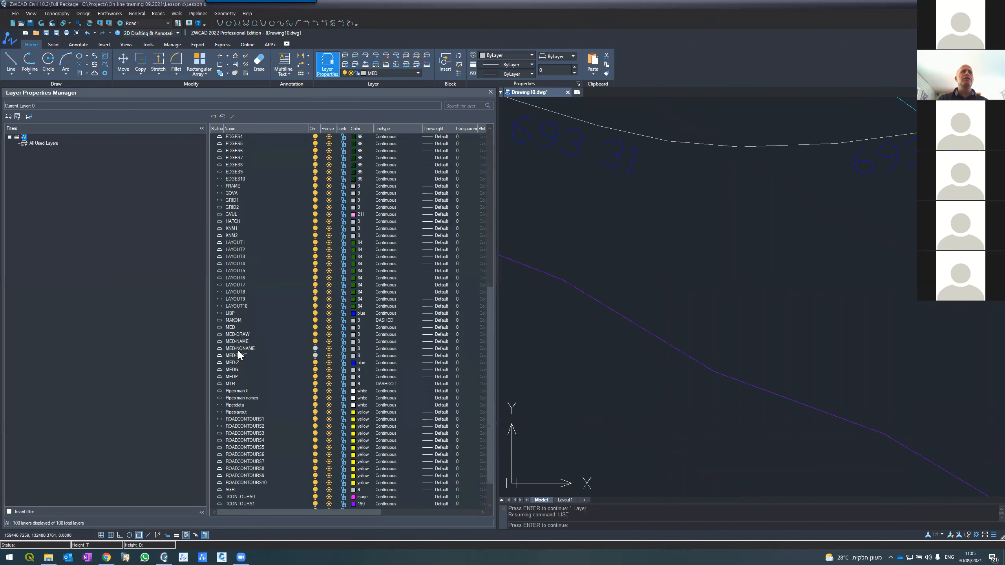
{"action": "scroll", "coordinate": [239, 350], "scroll_direction": "up", "scroll_amount": 10}
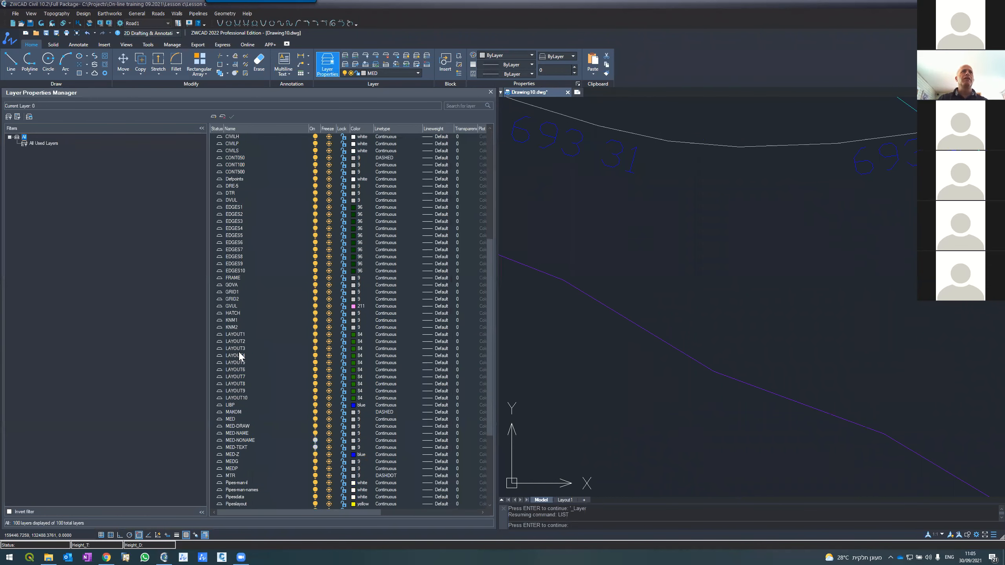
{"action": "scroll", "coordinate": [239, 350], "scroll_direction": "down", "scroll_amount": 12}
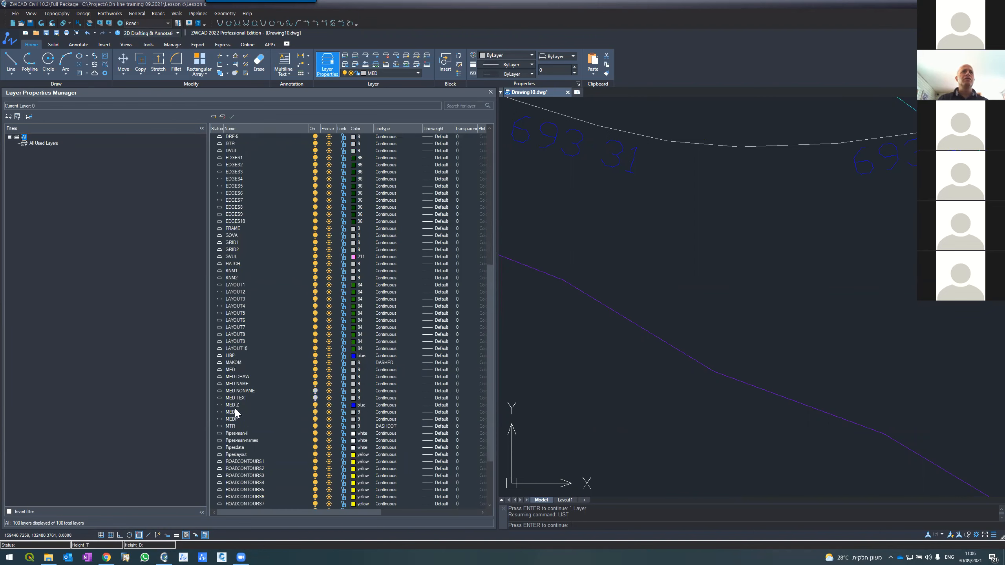
{"action": "left_click", "coordinate": [236, 405]}
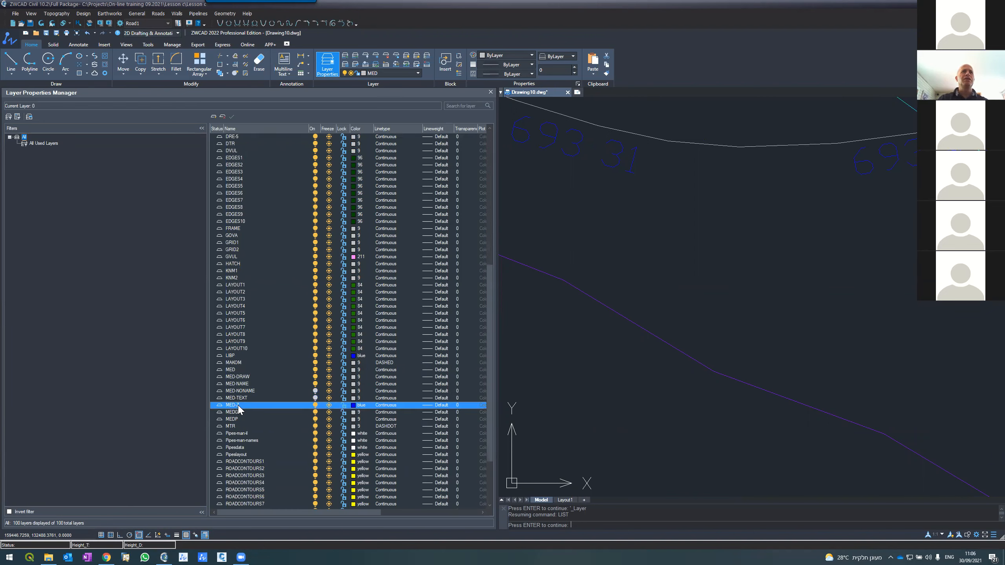
{"action": "left_click", "coordinate": [357, 405]}
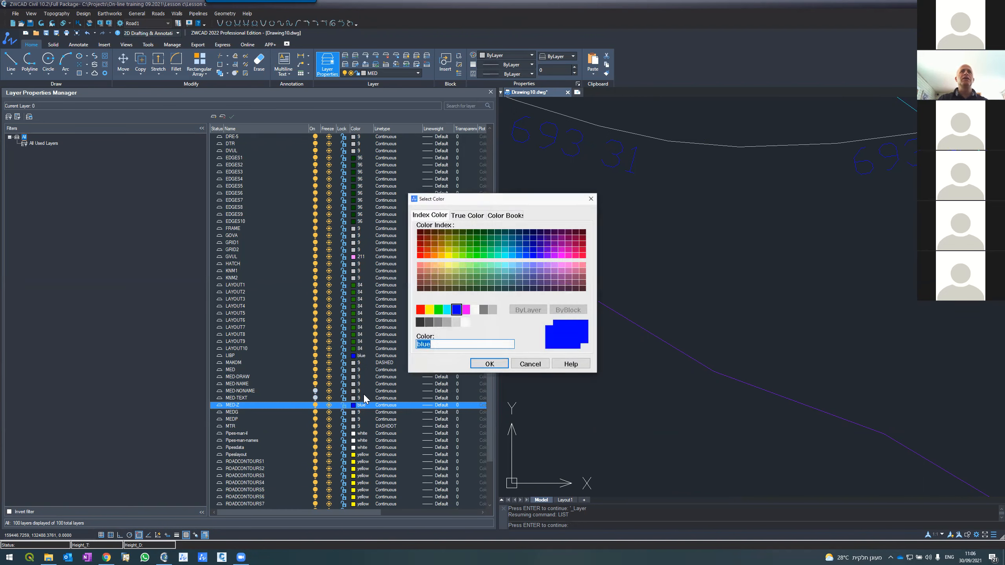
{"action": "left_click", "coordinate": [438, 310]}
{"action": "left_click", "coordinate": [488, 365]}
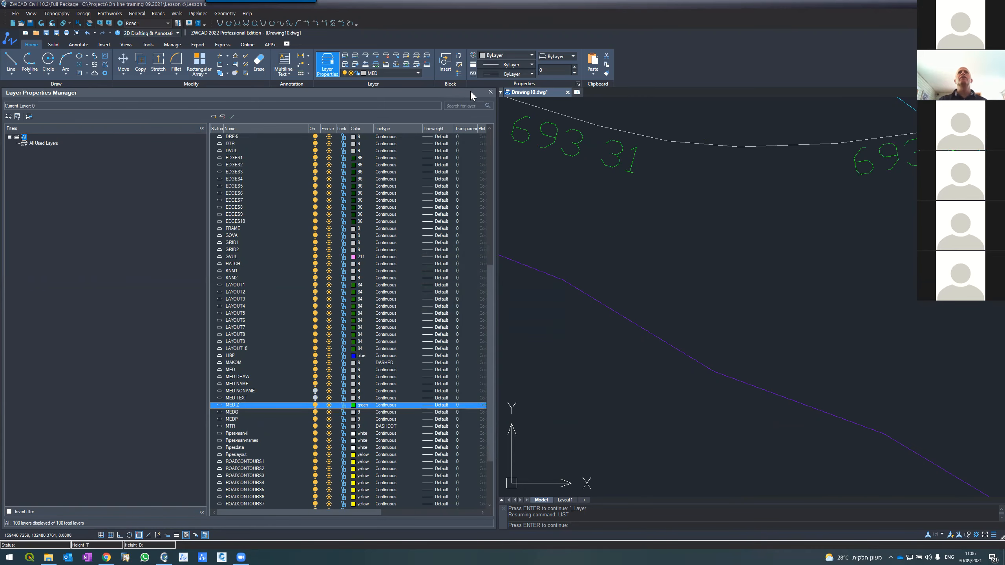
{"action": "left_click", "coordinate": [491, 93]}
Examine the recoloured elevation labels across the topography drawing, both in overview and up close
{"action": "scroll", "coordinate": [324, 250], "scroll_direction": "down", "scroll_amount": 8}
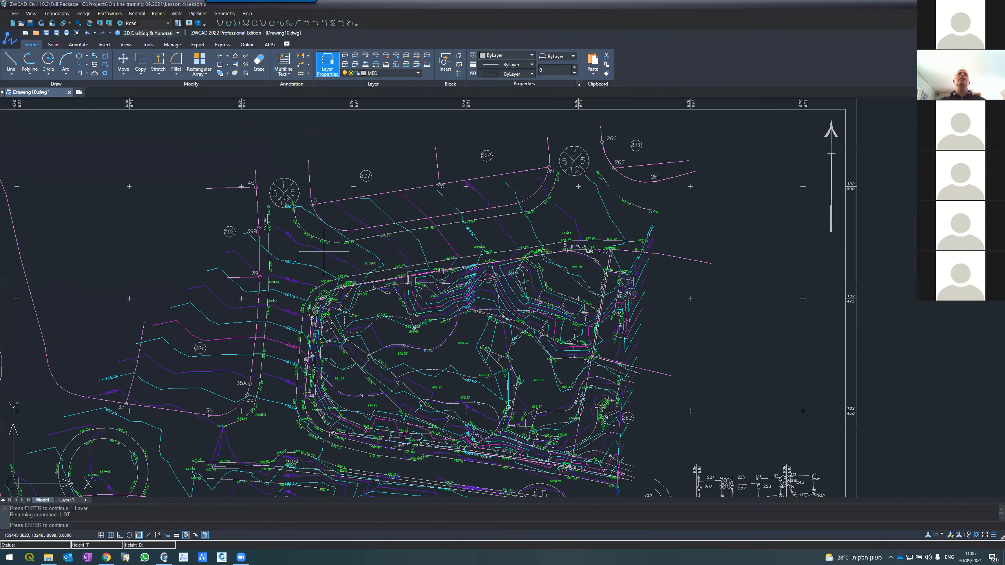
{"action": "scroll", "coordinate": [300, 396], "scroll_direction": "down", "scroll_amount": 5}
{"action": "scroll", "coordinate": [271, 397], "scroll_direction": "up", "scroll_amount": 5}
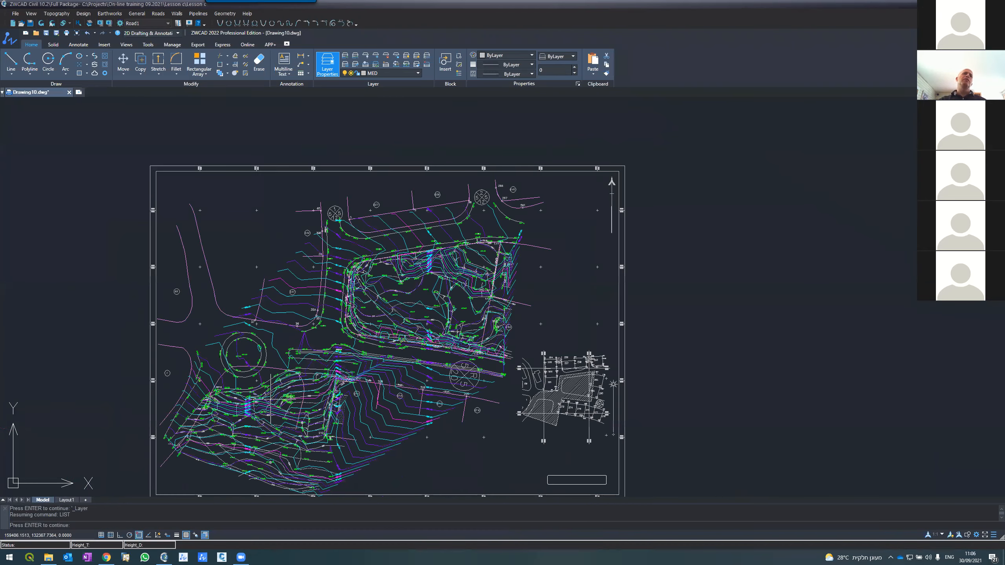
{"action": "scroll", "coordinate": [270, 397], "scroll_direction": "up", "scroll_amount": 1}
{"action": "scroll", "coordinate": [270, 398], "scroll_direction": "up", "scroll_amount": 5}
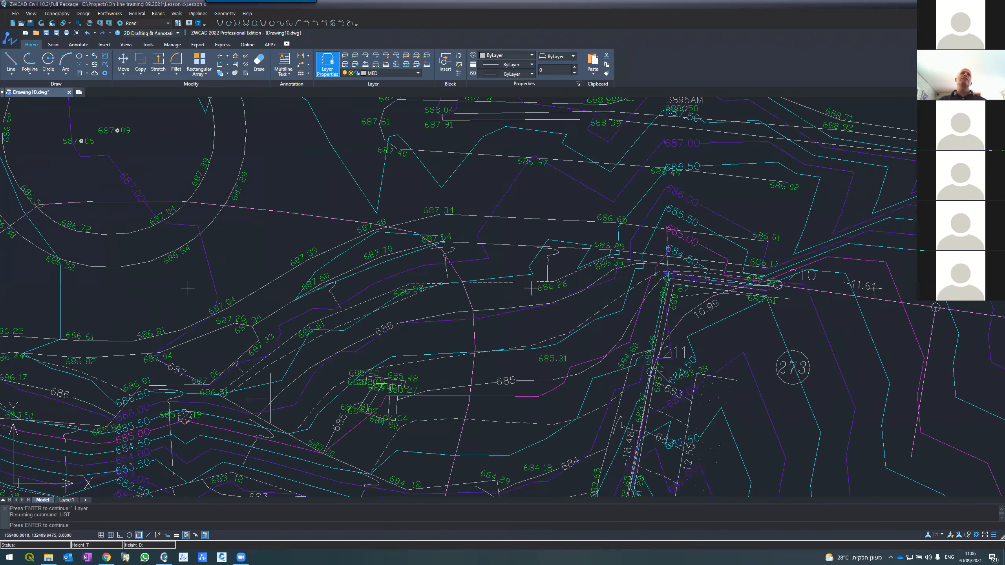
{"action": "scroll", "coordinate": [271, 397], "scroll_direction": "down", "scroll_amount": 3}
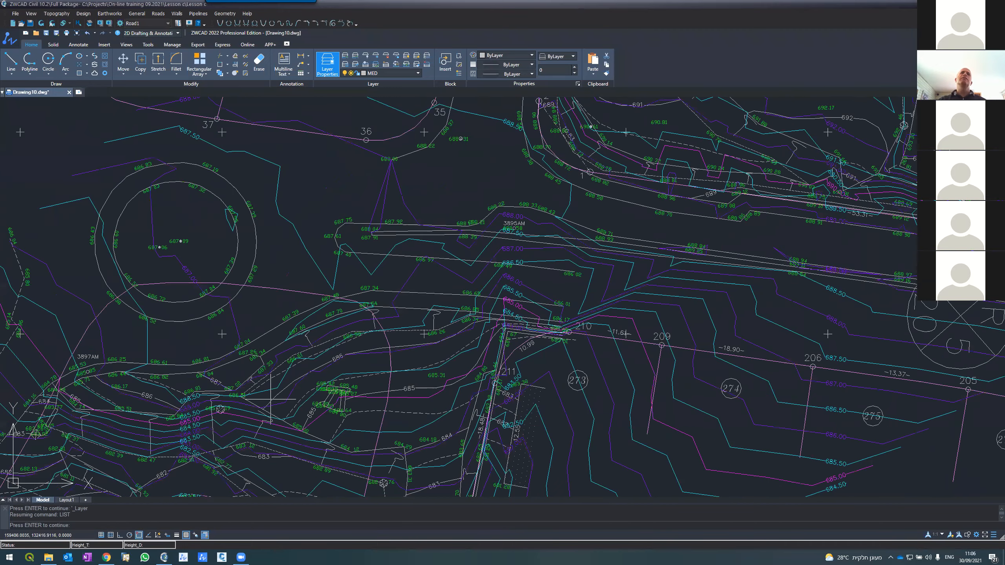
{"action": "scroll", "coordinate": [270, 398], "scroll_direction": "down", "scroll_amount": 5}
{"action": "scroll", "coordinate": [354, 325], "scroll_direction": "up", "scroll_amount": 5}
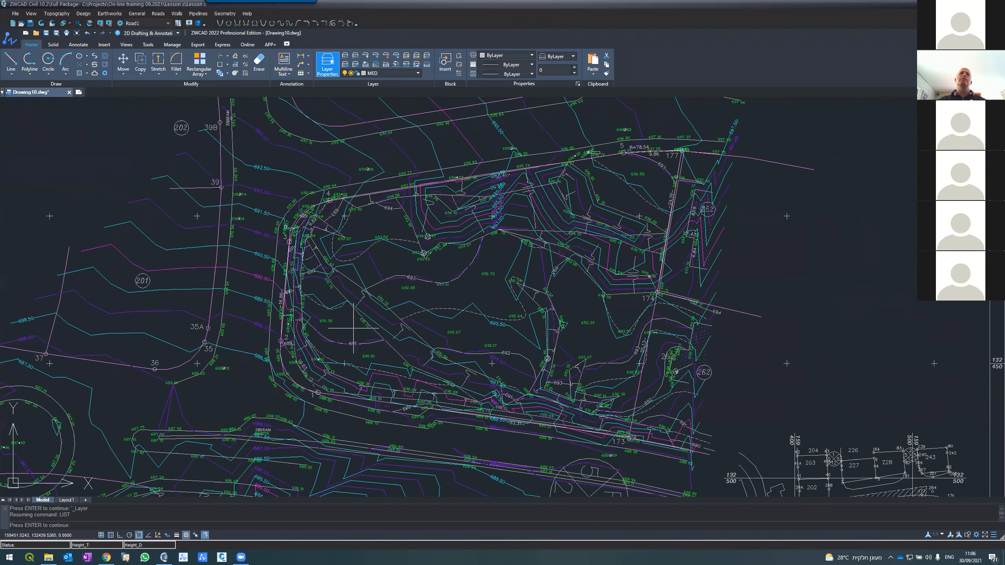
Open the topography coordinates table, list the properties of the 691.38 elevation block, and close the listing
{"action": "left_click", "coordinate": [56, 13]}
{"action": "left_click", "coordinate": [65, 25]}
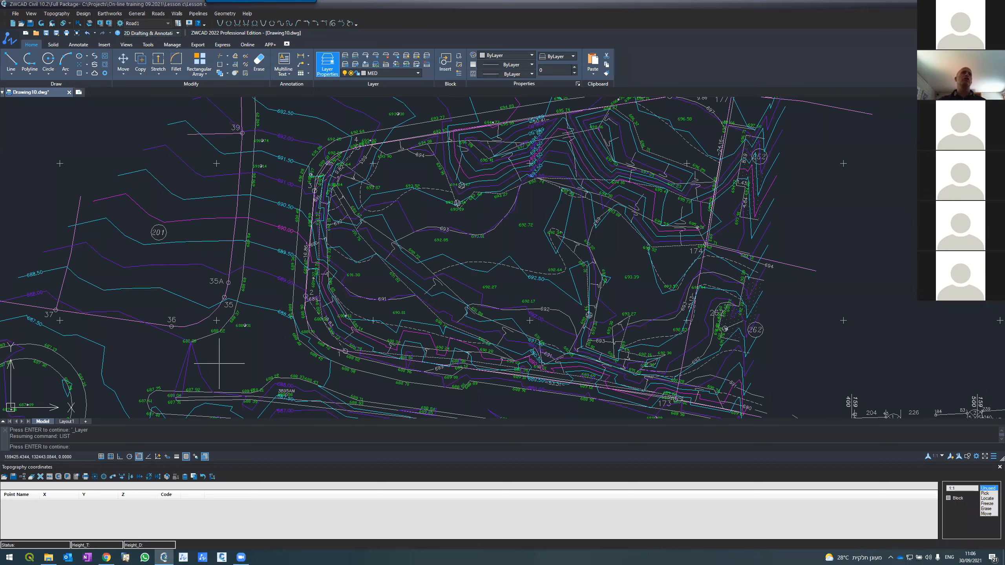
{"action": "scroll", "coordinate": [368, 277], "scroll_direction": "up", "scroll_amount": 2}
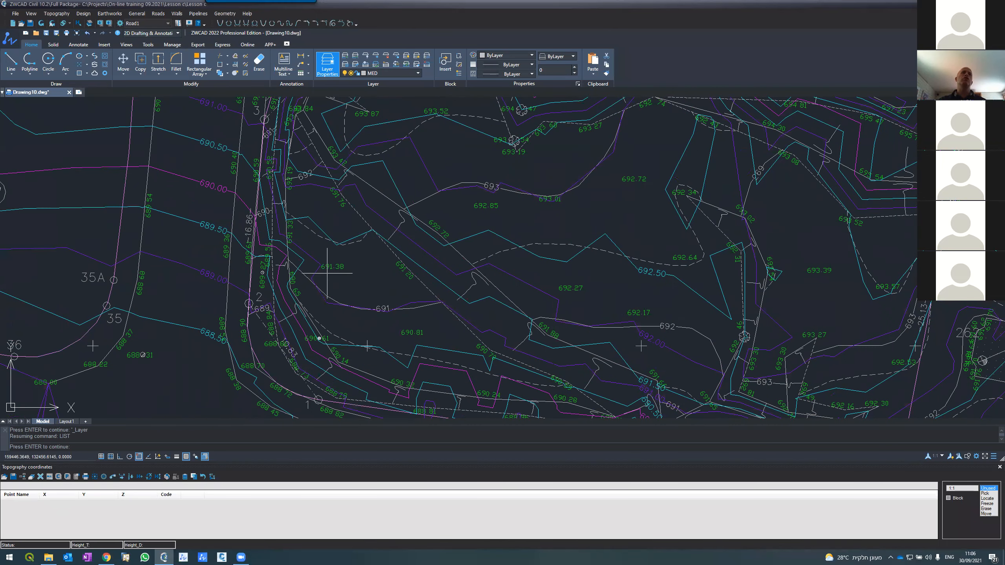
{"action": "scroll", "coordinate": [330, 265], "scroll_direction": "up", "scroll_amount": 3}
{"action": "scroll", "coordinate": [331, 263], "scroll_direction": "up", "scroll_amount": 4}
{"action": "scroll", "coordinate": [332, 253], "scroll_direction": "up", "scroll_amount": 5}
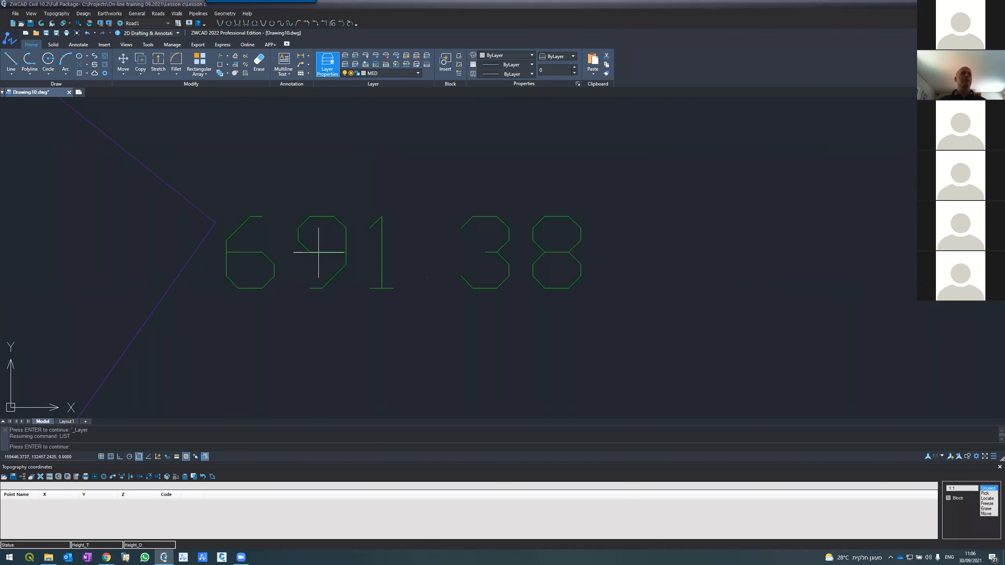
{"action": "key", "text": "Escape"}
{"action": "left_click", "coordinate": [318, 252]}
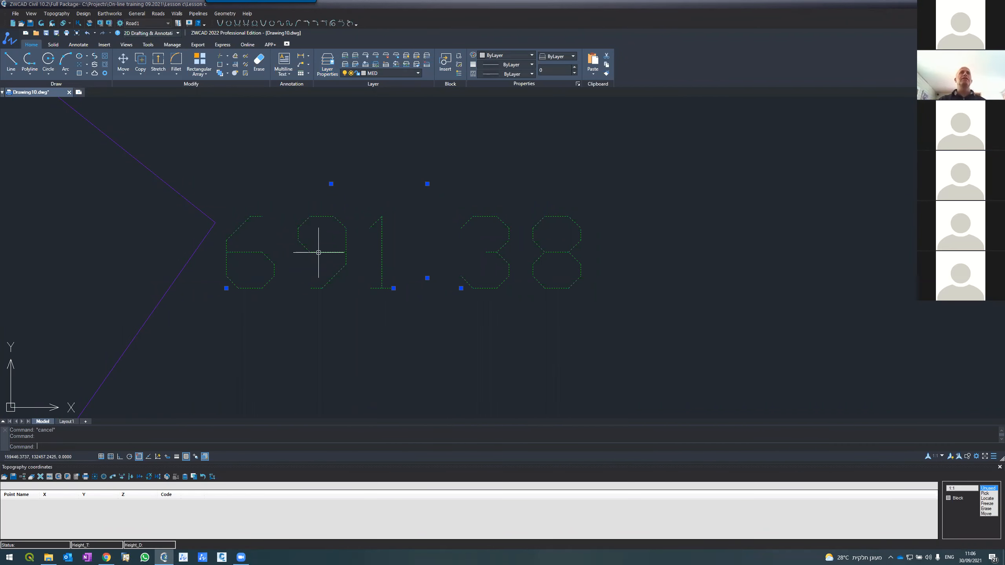
{"action": "type", "text": "li"}
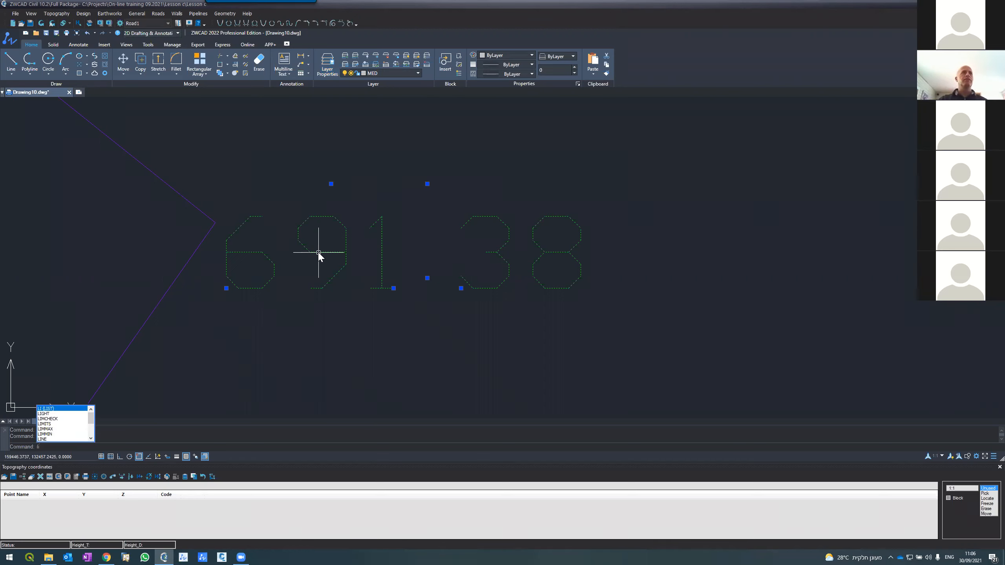
{"action": "key", "text": "Return"}
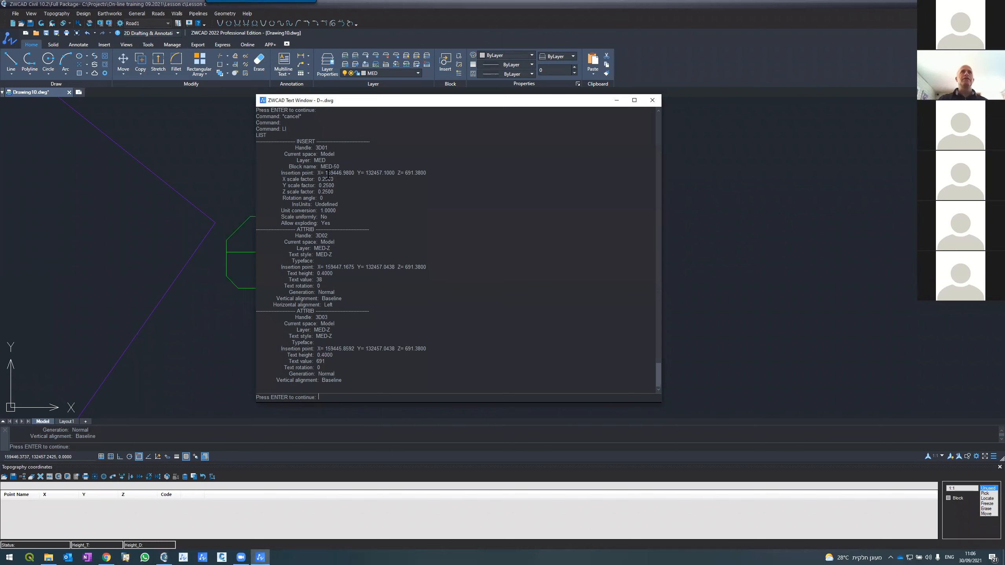
{"action": "left_click", "coordinate": [652, 100]}
Use Filtering with an elevation block picked near parcel 262 to load the topography points into the coordinates table
{"action": "scroll", "coordinate": [419, 265], "scroll_direction": "down", "scroll_amount": 4}
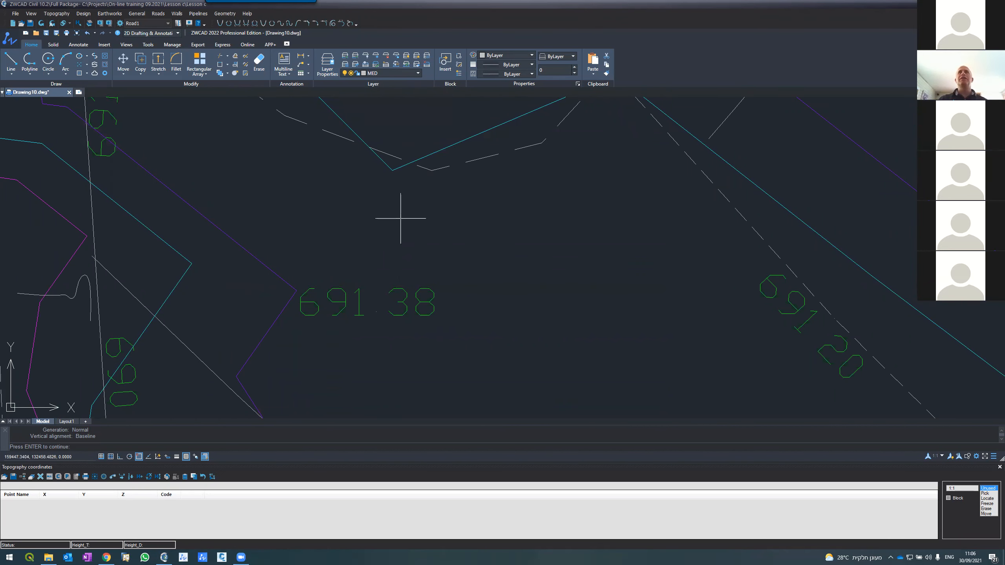
{"action": "scroll", "coordinate": [400, 219], "scroll_direction": "down", "scroll_amount": 8}
{"action": "scroll", "coordinate": [395, 217], "scroll_direction": "down", "scroll_amount": 4}
{"action": "scroll", "coordinate": [369, 253], "scroll_direction": "down", "scroll_amount": 3}
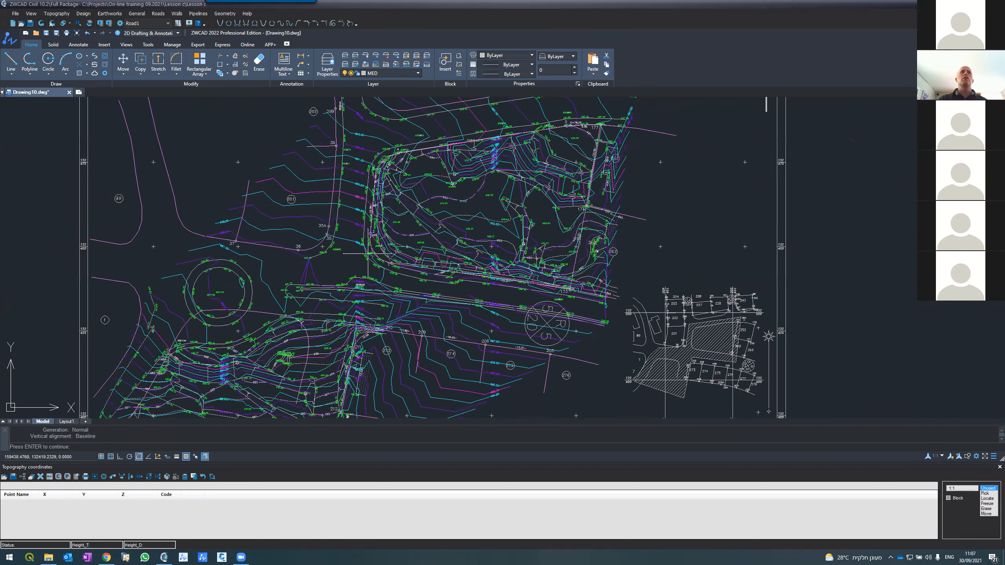
{"action": "scroll", "coordinate": [369, 253], "scroll_direction": "up", "scroll_amount": 2}
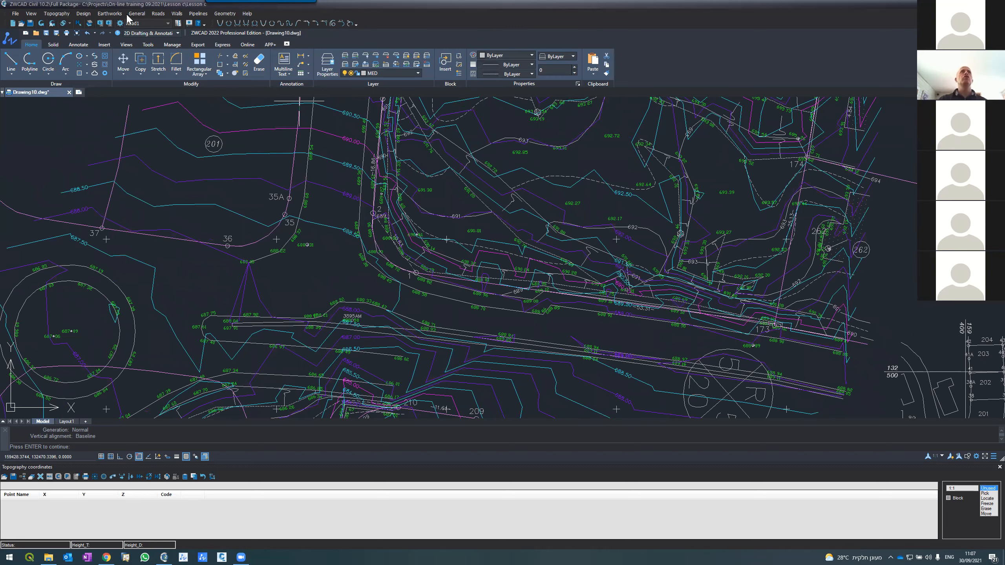
{"action": "left_click", "coordinate": [135, 15]}
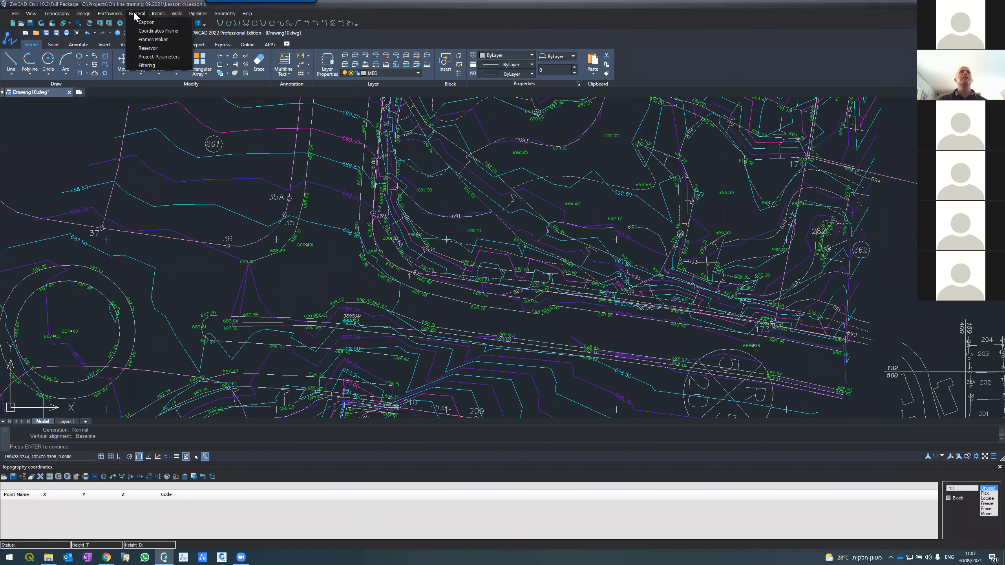
{"action": "left_click", "coordinate": [143, 66]}
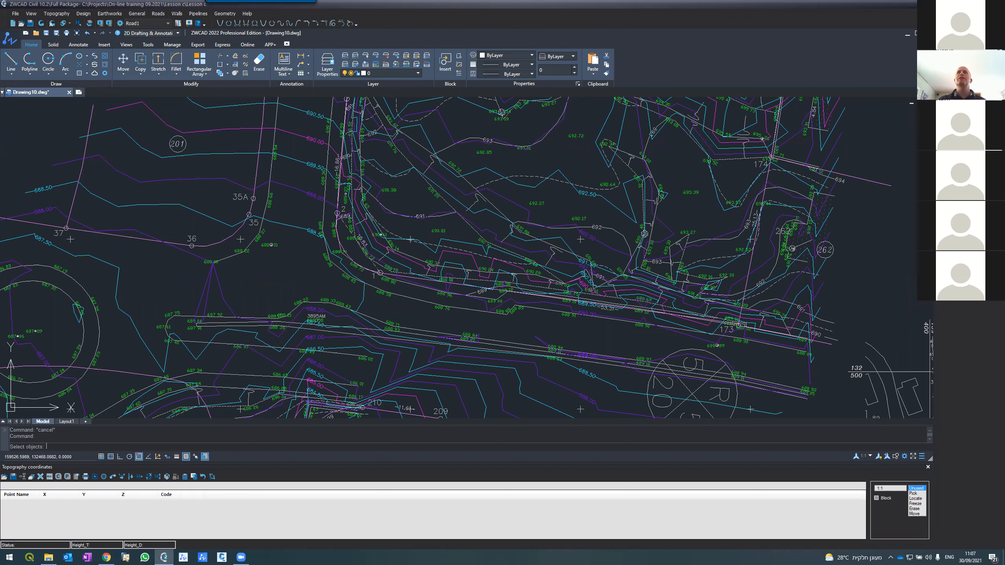
{"action": "left_click", "coordinate": [688, 192]}
{"action": "key", "text": "Return"}
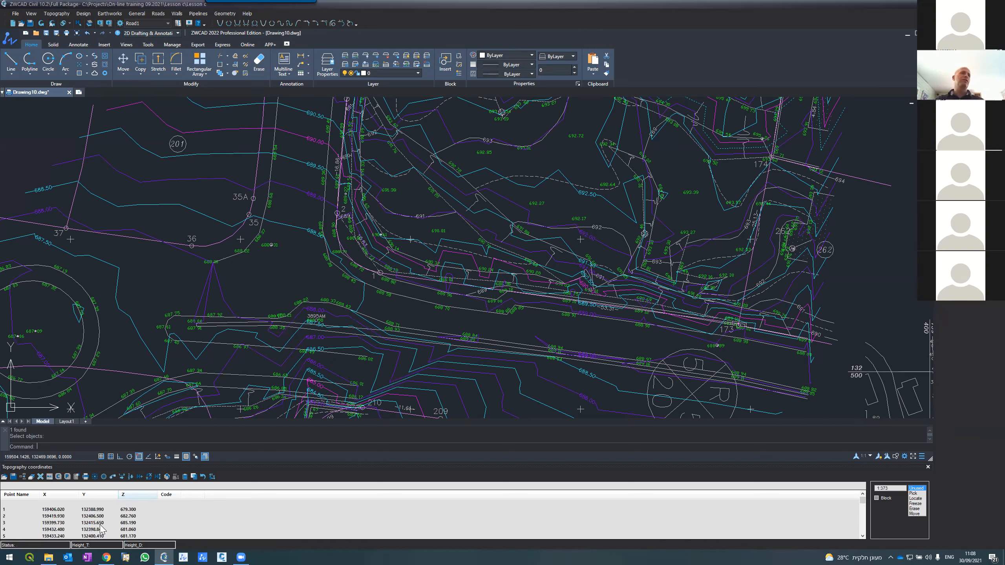
Browse the loaded points in the coordinates table, including rows 5 and 43, and plot the points in the drawing
{"action": "left_click", "coordinate": [96, 516]}
{"action": "left_click", "coordinate": [95, 523]}
{"action": "left_click", "coordinate": [89, 535]}
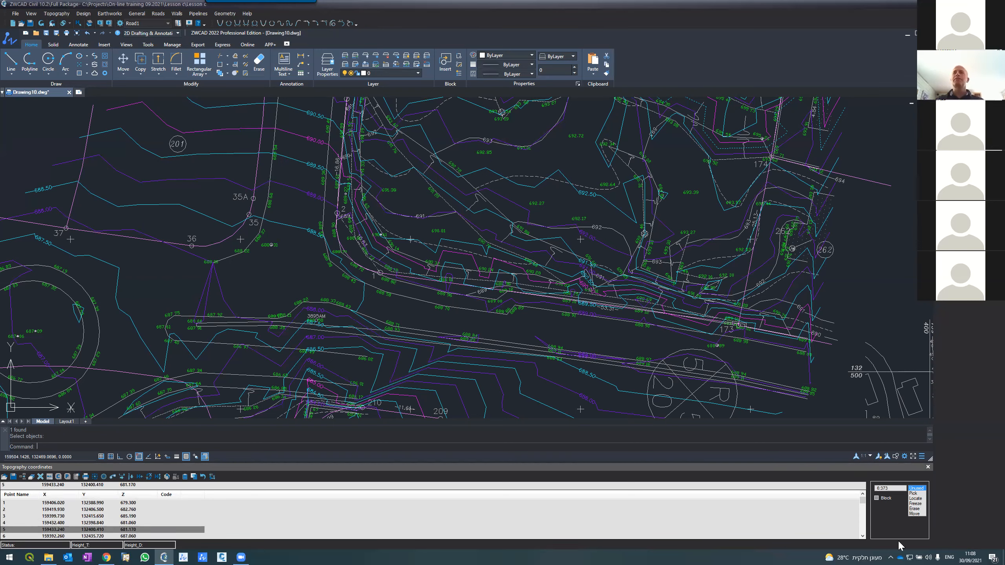
{"action": "left_click", "coordinate": [862, 536]}
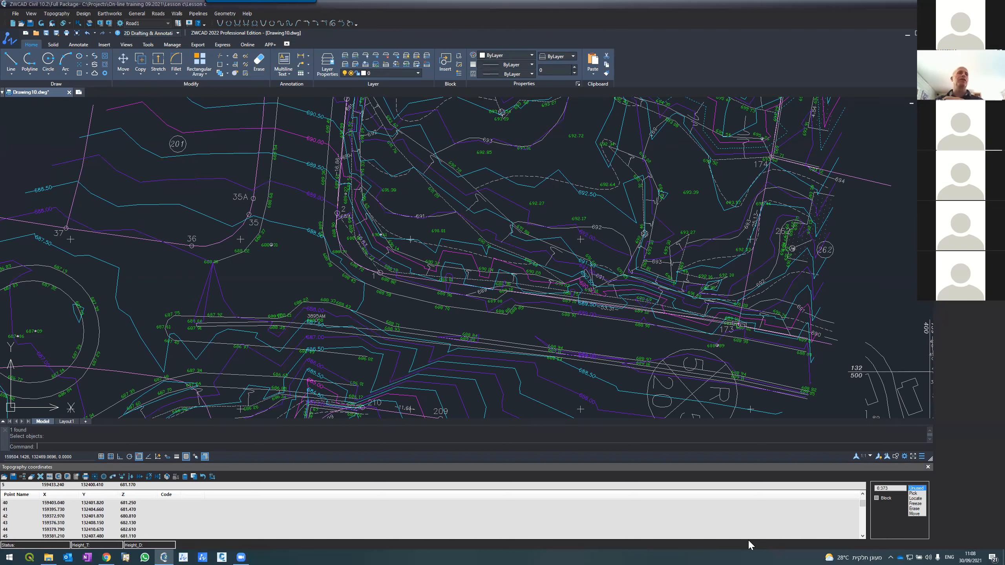
{"action": "left_click", "coordinate": [155, 525]}
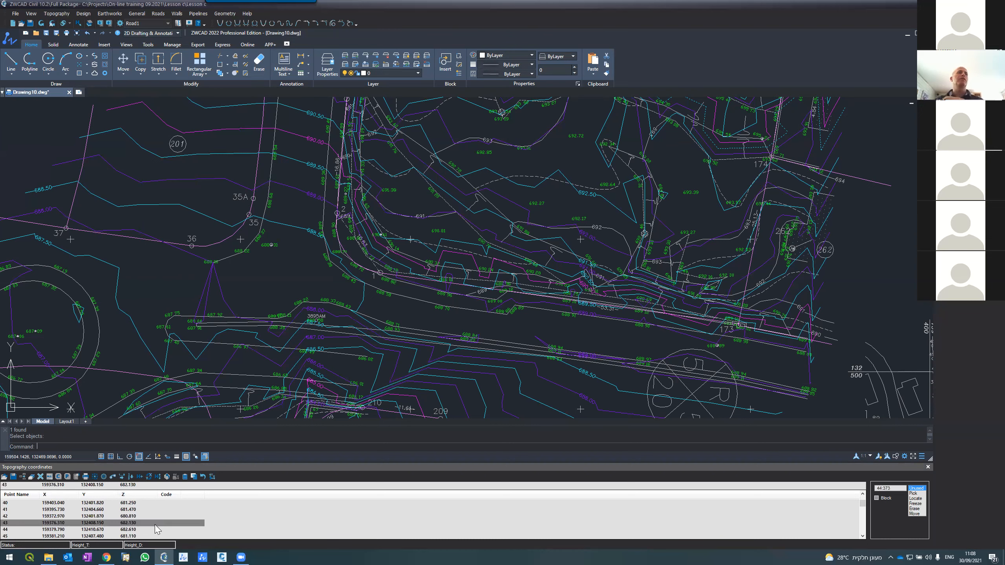
{"action": "left_click", "coordinate": [41, 22]}
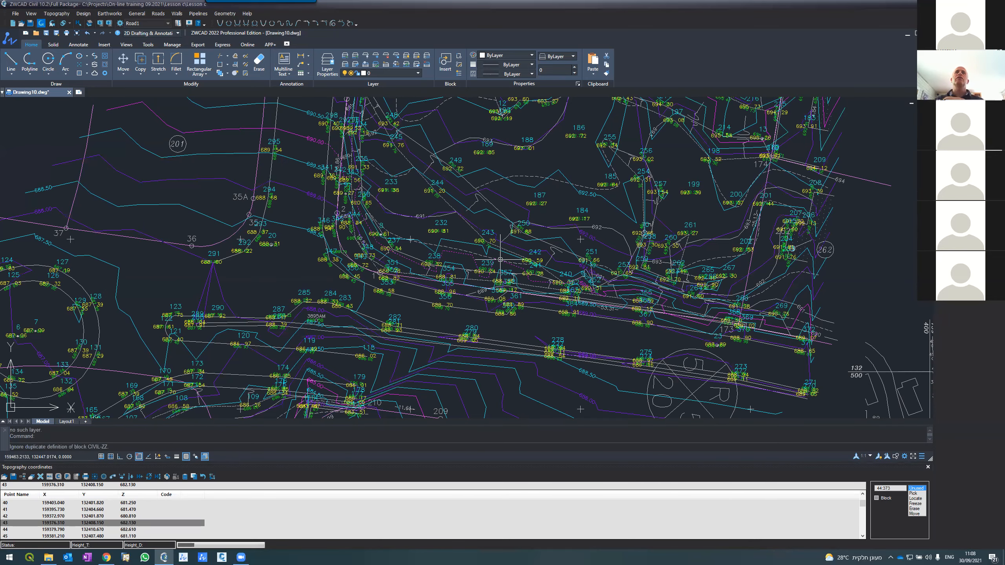
Examine the plotted point numbers and heights across the whole topography drawing and around the roundabout
{"action": "scroll", "coordinate": [529, 206], "scroll_direction": "up", "scroll_amount": 2}
{"action": "scroll", "coordinate": [502, 240], "scroll_direction": "down", "scroll_amount": 6}
{"action": "scroll", "coordinate": [502, 240], "scroll_direction": "up", "scroll_amount": 1}
{"action": "scroll", "coordinate": [530, 206], "scroll_direction": "up", "scroll_amount": 6}
{"action": "scroll", "coordinate": [451, 234], "scroll_direction": "down", "scroll_amount": 6}
{"action": "scroll", "coordinate": [451, 235], "scroll_direction": "down", "scroll_amount": 5}
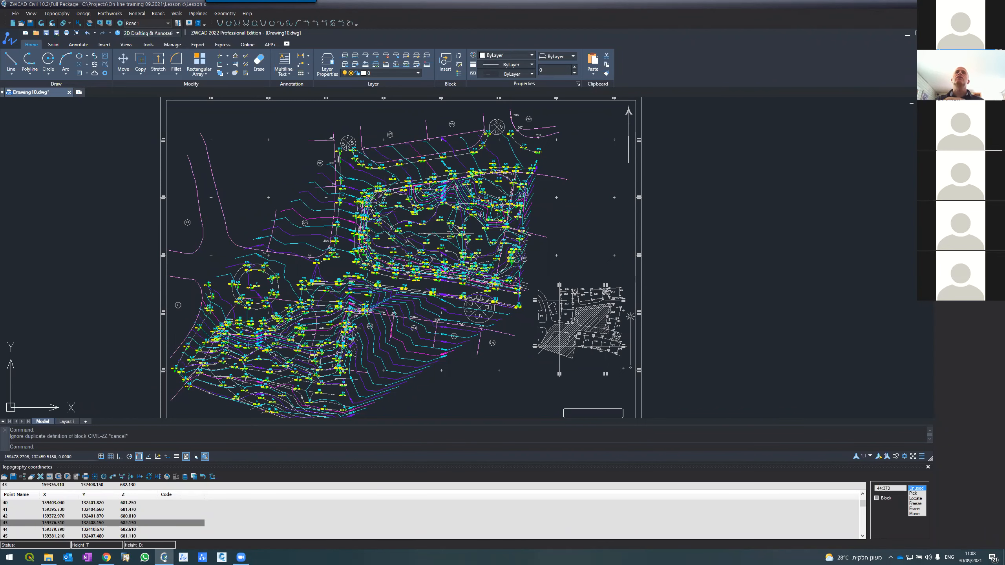
{"action": "scroll", "coordinate": [449, 233], "scroll_direction": "down", "scroll_amount": 1}
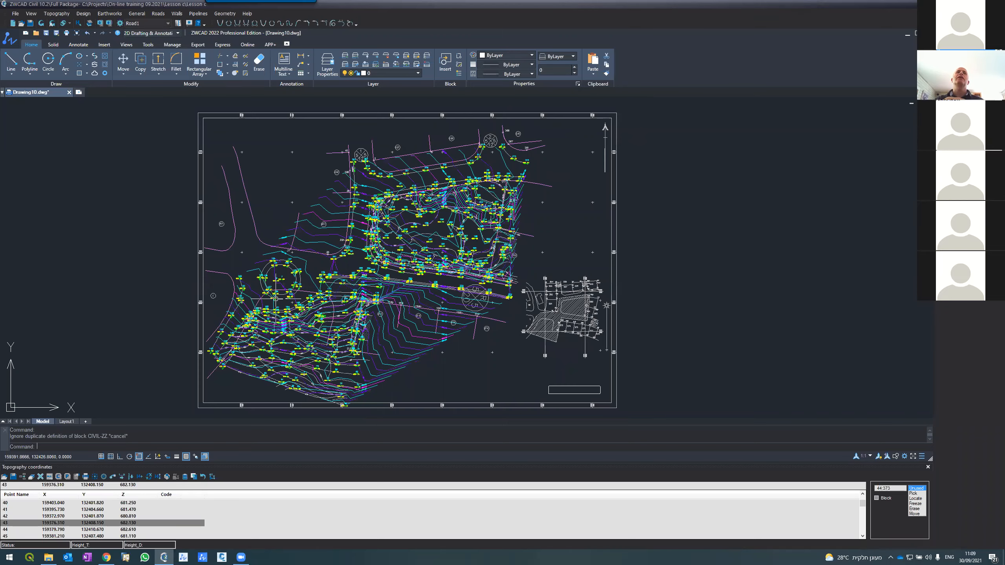
{"action": "scroll", "coordinate": [276, 298], "scroll_direction": "up", "scroll_amount": 2}
{"action": "scroll", "coordinate": [275, 299], "scroll_direction": "up", "scroll_amount": 2}
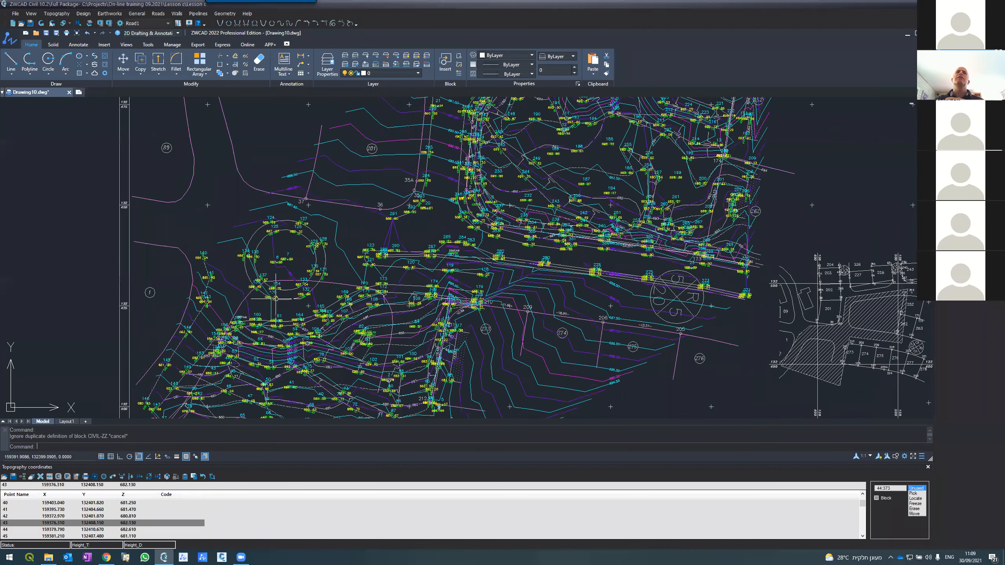
{"action": "scroll", "coordinate": [276, 299], "scroll_direction": "up", "scroll_amount": 1}
{"action": "scroll", "coordinate": [292, 317], "scroll_direction": "down", "scroll_amount": 6}
{"action": "scroll", "coordinate": [240, 280], "scroll_direction": "up", "scroll_amount": 3}
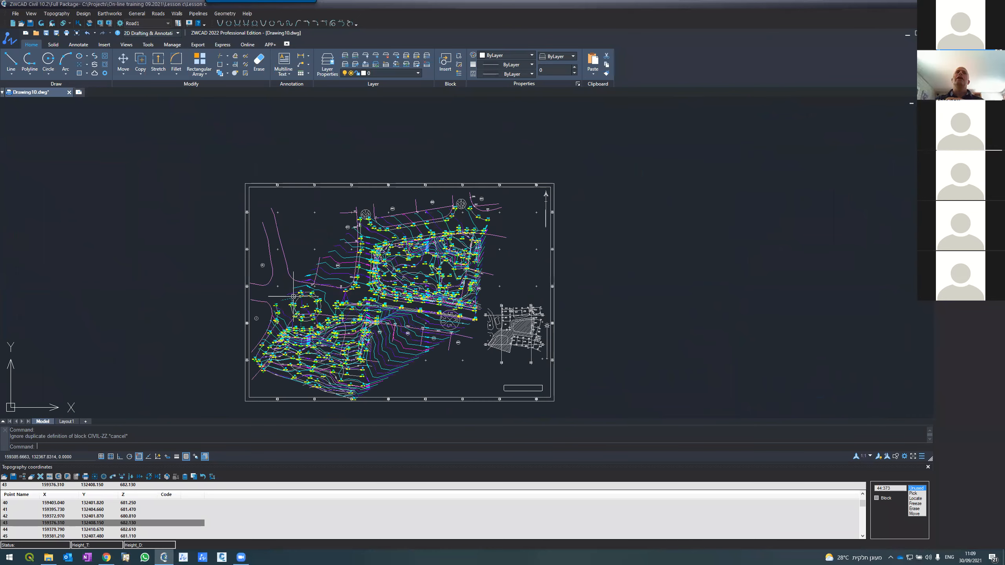
List the properties of the block at parcel corner 37 below parcel 201 and close the listing
{"action": "scroll", "coordinate": [294, 296], "scroll_direction": "up", "scroll_amount": 4}
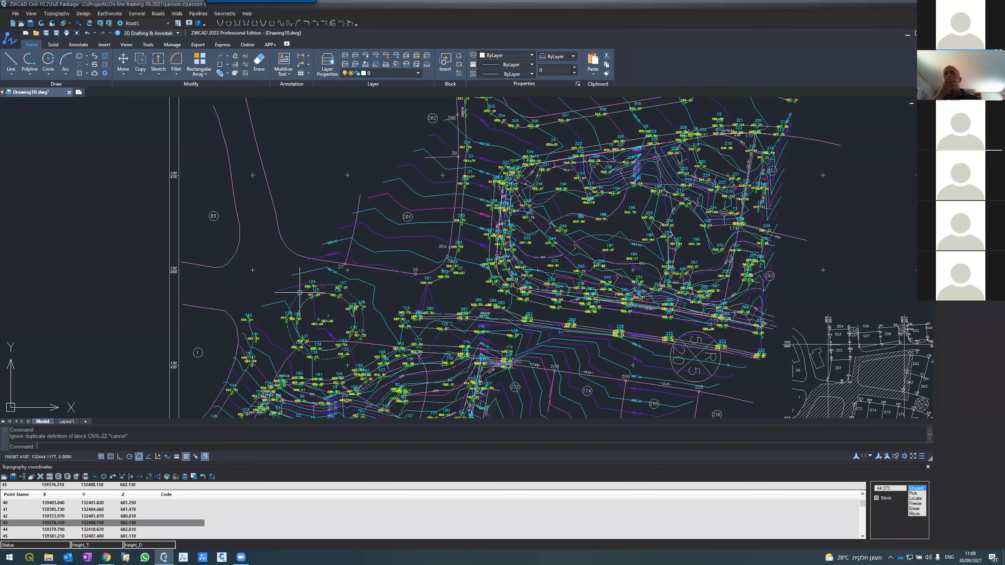
{"action": "scroll", "coordinate": [340, 230], "scroll_direction": "down", "scroll_amount": 1}
{"action": "scroll", "coordinate": [348, 231], "scroll_direction": "up", "scroll_amount": 4}
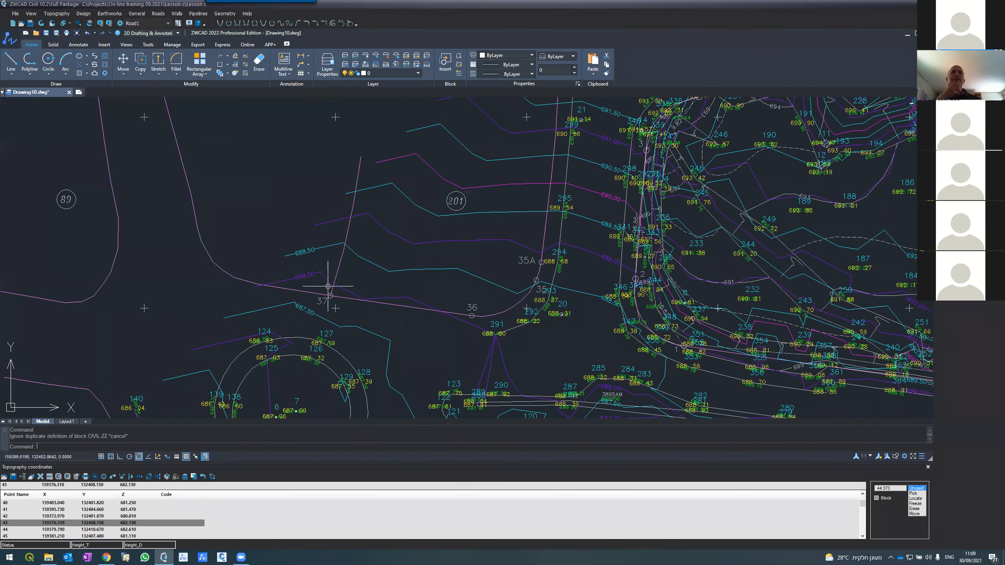
{"action": "scroll", "coordinate": [329, 286], "scroll_direction": "up", "scroll_amount": 8}
{"action": "scroll", "coordinate": [312, 315], "scroll_direction": "down", "scroll_amount": 6}
{"action": "left_click", "coordinate": [312, 315]}
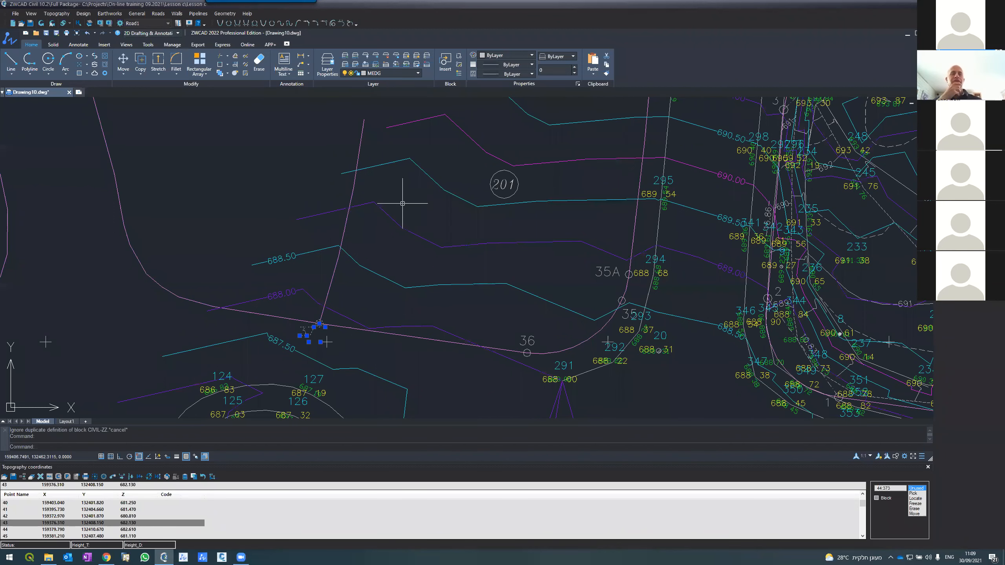
{"action": "type", "text": "li"}
{"action": "key", "text": "Return"}
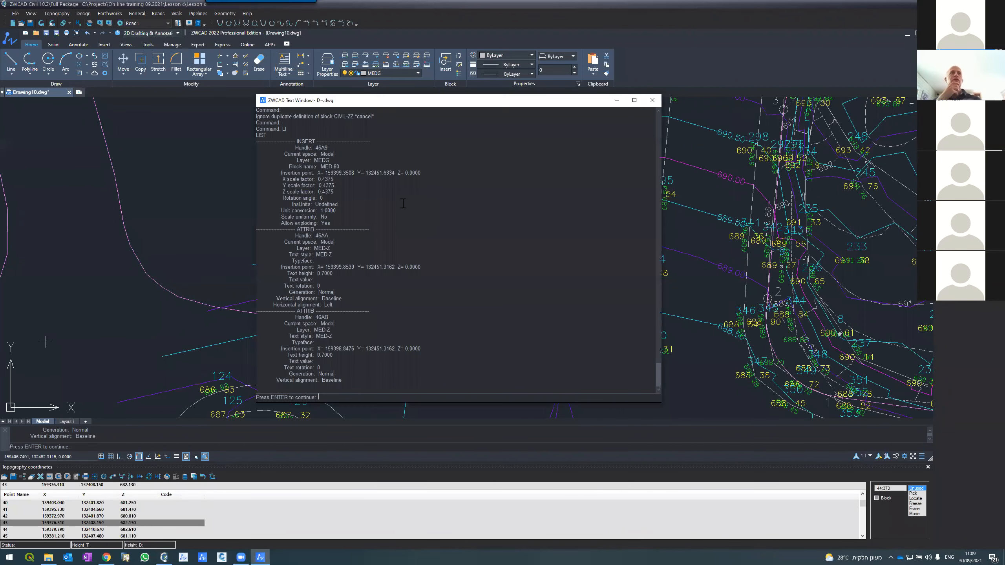
{"action": "left_click", "coordinate": [652, 100]}
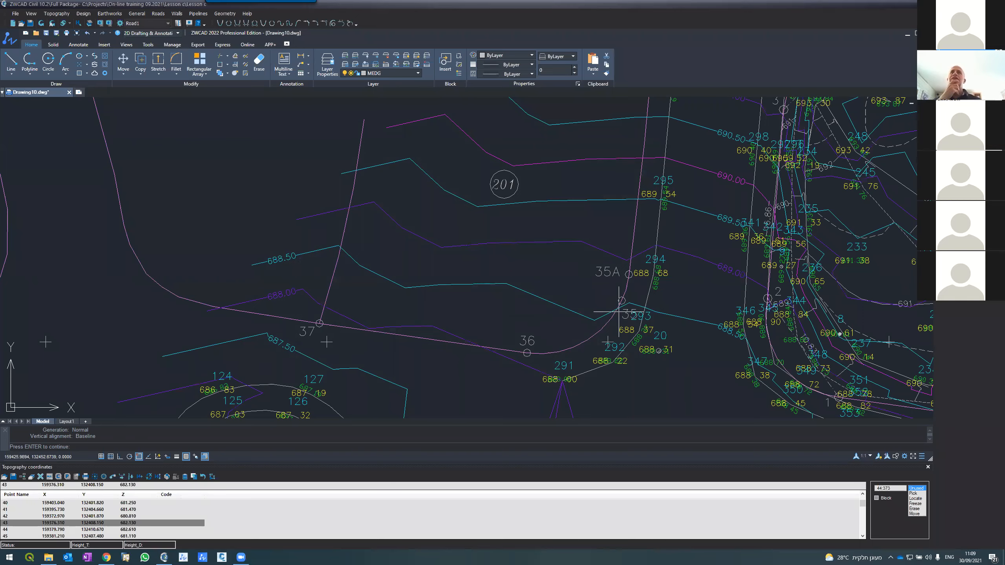
Examine the plotted points and contours around parcels 201 and 89, the roundabout and the whole topography drawing
{"action": "scroll", "coordinate": [619, 312], "scroll_direction": "down", "scroll_amount": 3}
{"action": "scroll", "coordinate": [621, 201], "scroll_direction": "up", "scroll_amount": 4}
{"action": "scroll", "coordinate": [621, 202], "scroll_direction": "down", "scroll_amount": 6}
{"action": "scroll", "coordinate": [764, 169], "scroll_direction": "down", "scroll_amount": 1}
{"action": "scroll", "coordinate": [764, 170], "scroll_direction": "up", "scroll_amount": 2}
{"action": "scroll", "coordinate": [764, 169], "scroll_direction": "down", "scroll_amount": 6}
{"action": "scroll", "coordinate": [715, 303], "scroll_direction": "up", "scroll_amount": 5}
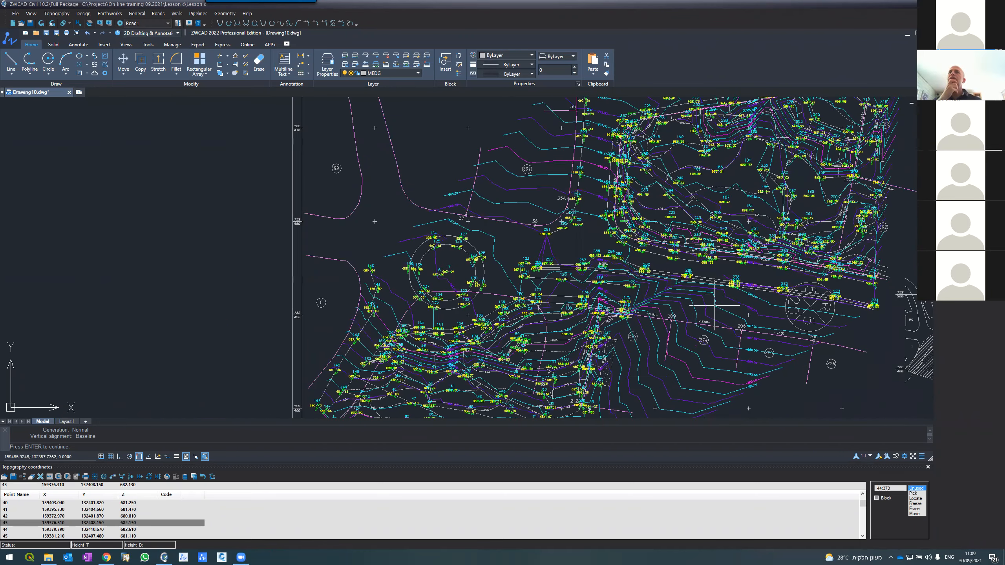
{"action": "scroll", "coordinate": [714, 305], "scroll_direction": "up", "scroll_amount": 1}
{"action": "scroll", "coordinate": [587, 214], "scroll_direction": "up", "scroll_amount": 1}
{"action": "scroll", "coordinate": [633, 261], "scroll_direction": "down", "scroll_amount": 6}
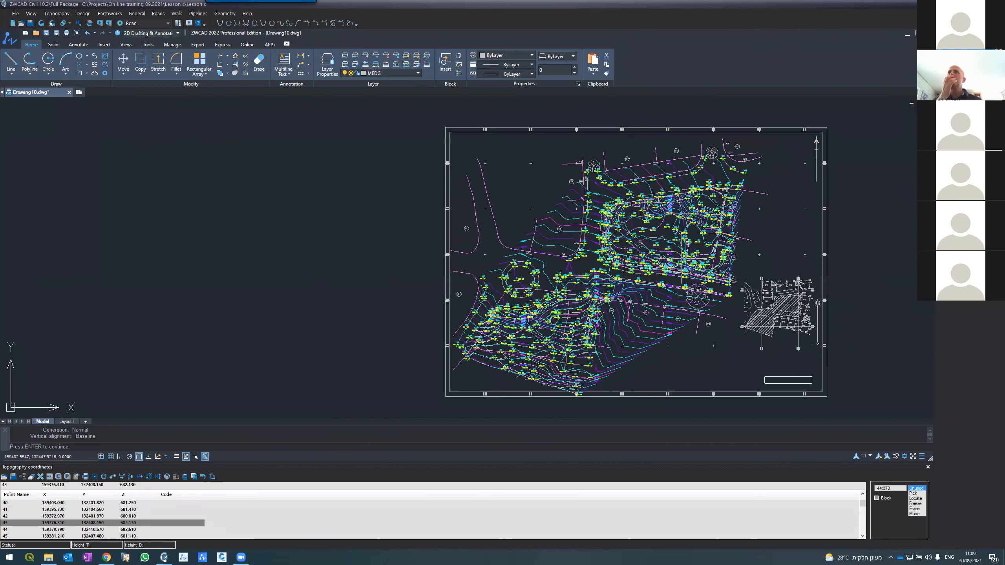
{"action": "scroll", "coordinate": [698, 239], "scroll_direction": "up", "scroll_amount": 5}
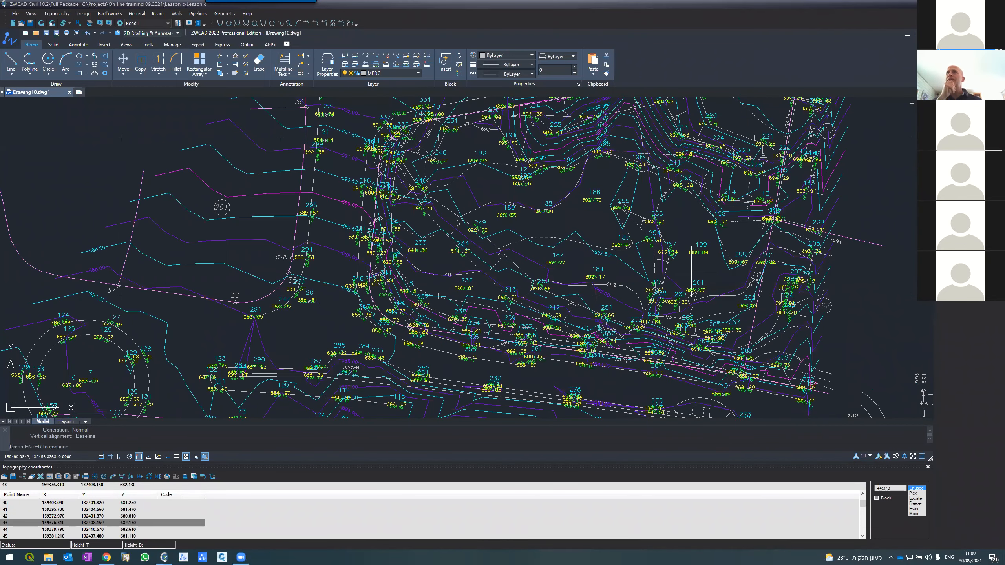
{"action": "scroll", "coordinate": [691, 272], "scroll_direction": "down", "scroll_amount": 5}
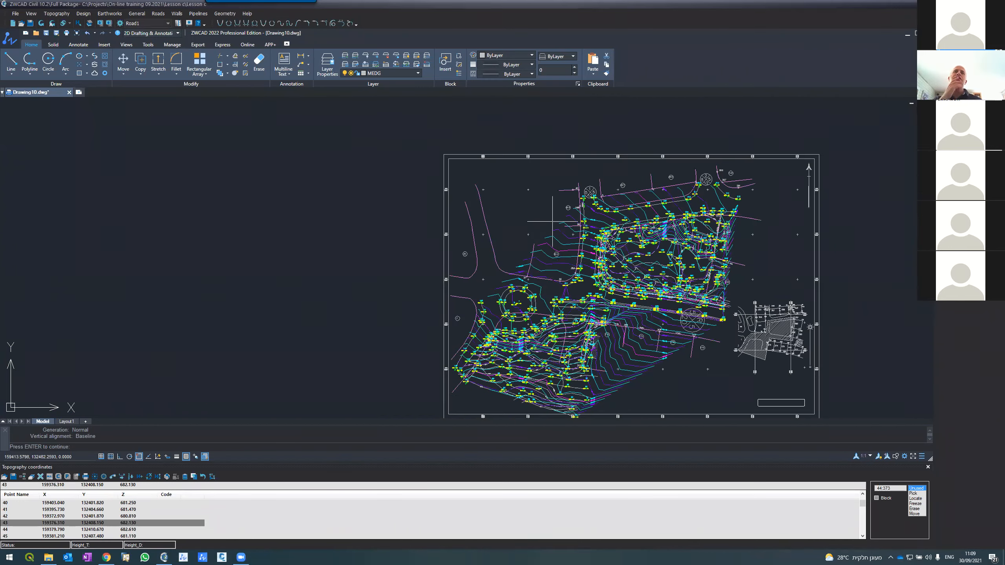
{"action": "scroll", "coordinate": [548, 217], "scroll_direction": "up", "scroll_amount": 3}
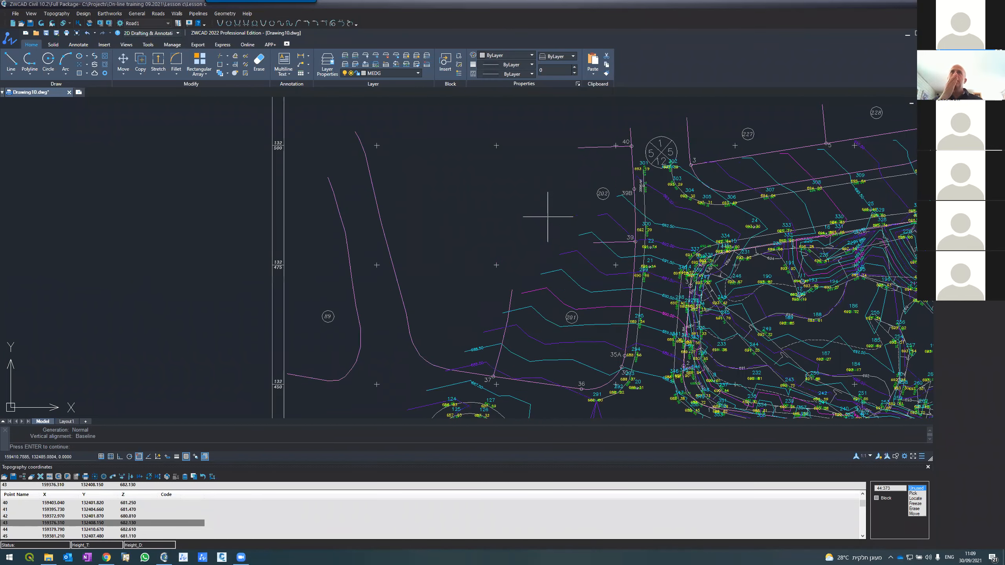
{"action": "scroll", "coordinate": [548, 217], "scroll_direction": "down", "scroll_amount": 5}
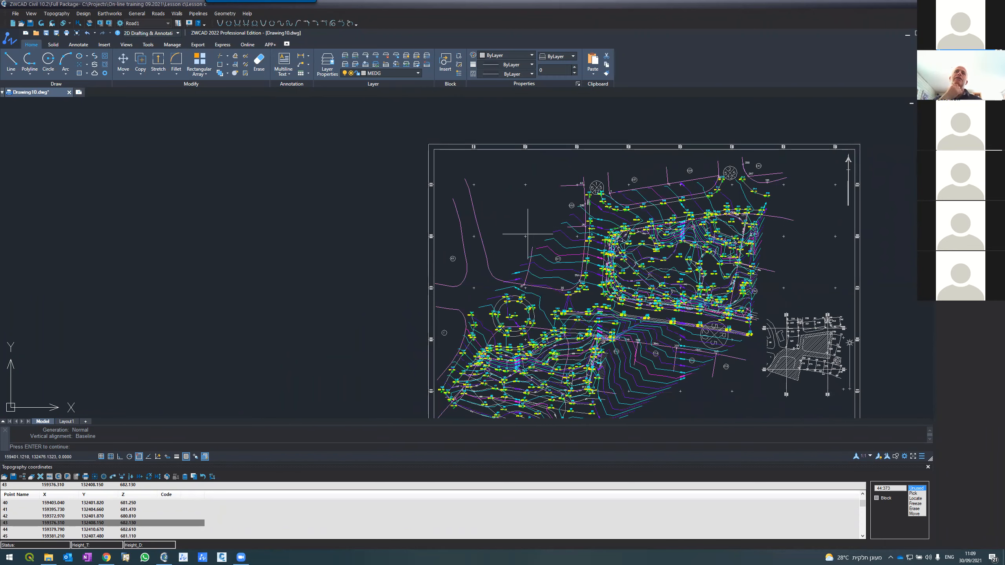
{"action": "scroll", "coordinate": [537, 255], "scroll_direction": "up", "scroll_amount": 3}
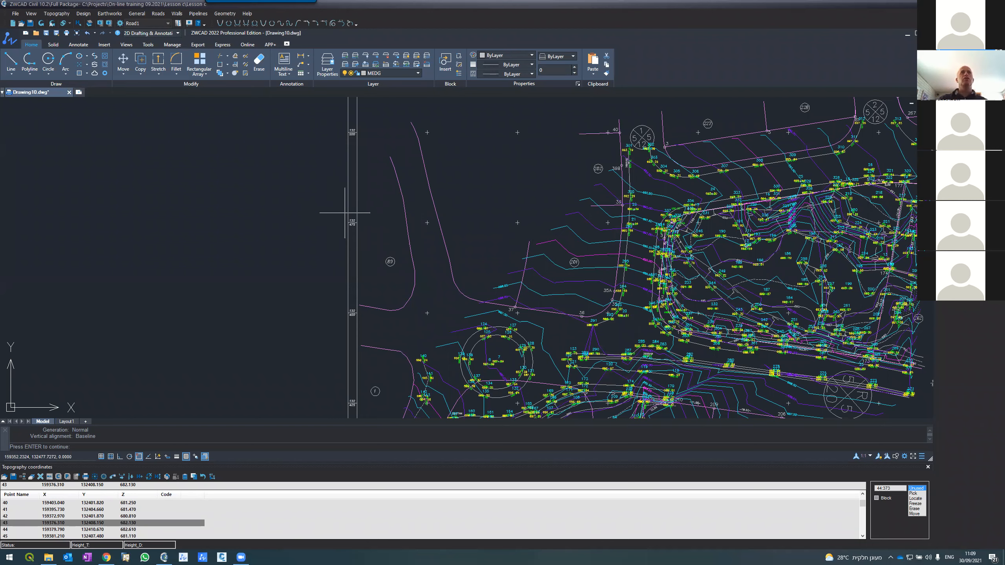
Cancel the pending property listing and open the Layer Properties Manager
{"action": "key", "text": "Escape"}
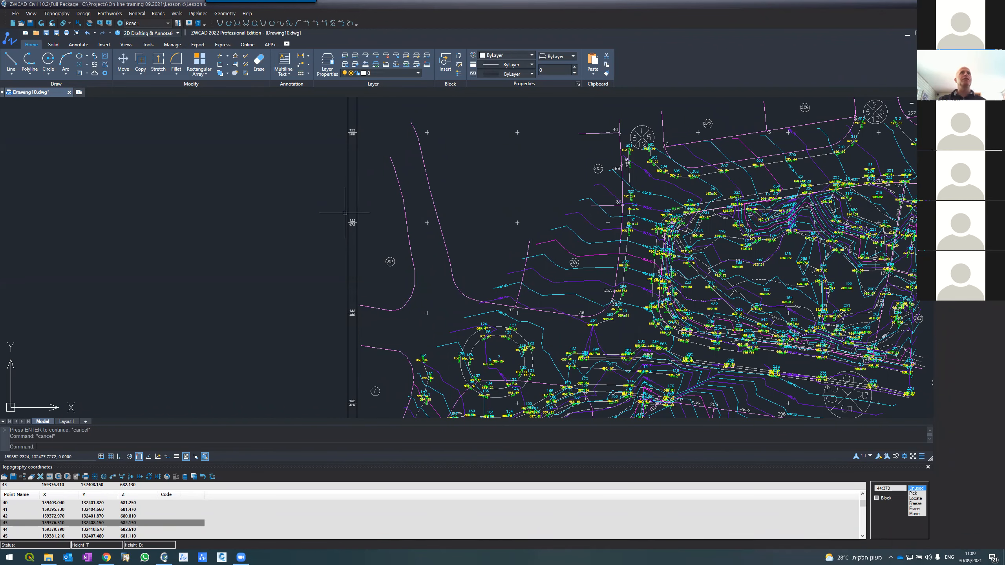
{"action": "left_click", "coordinate": [326, 69]}
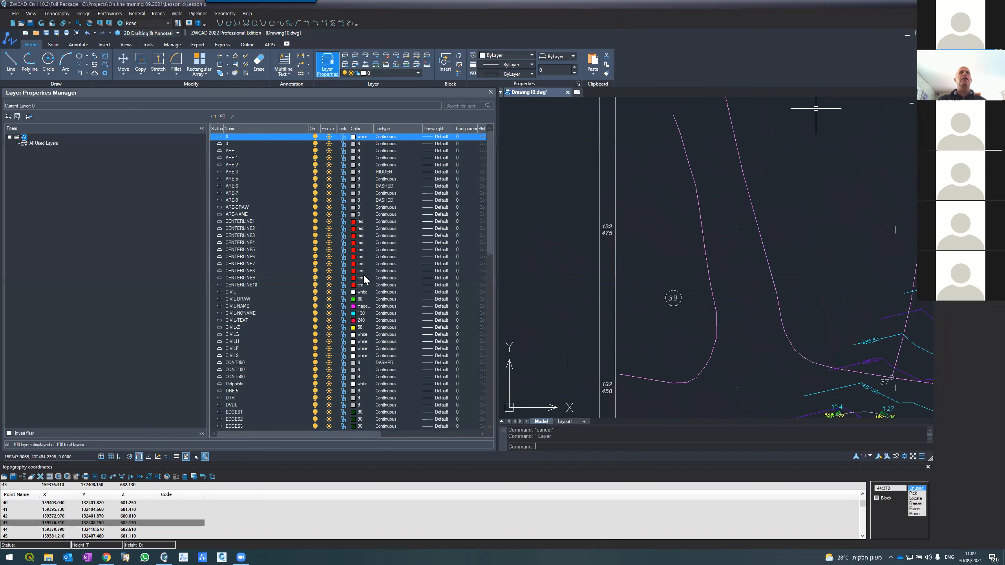
Purge all unused items, including unused layers, from the drawing
{"action": "left_click", "coordinate": [491, 92]}
{"action": "type", "text": "pu"}
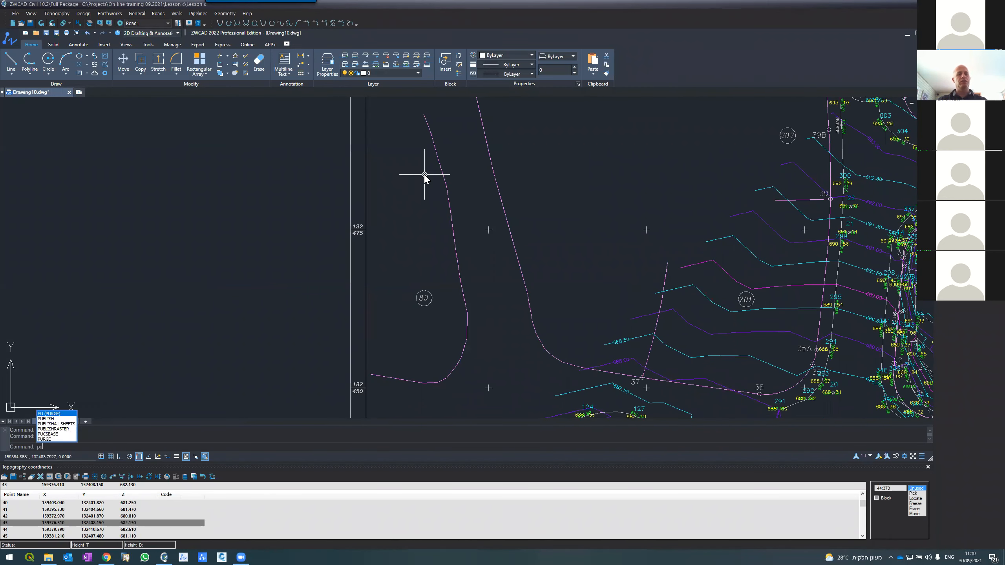
{"action": "type", "text": "lge"}
{"action": "key", "text": "Return"}
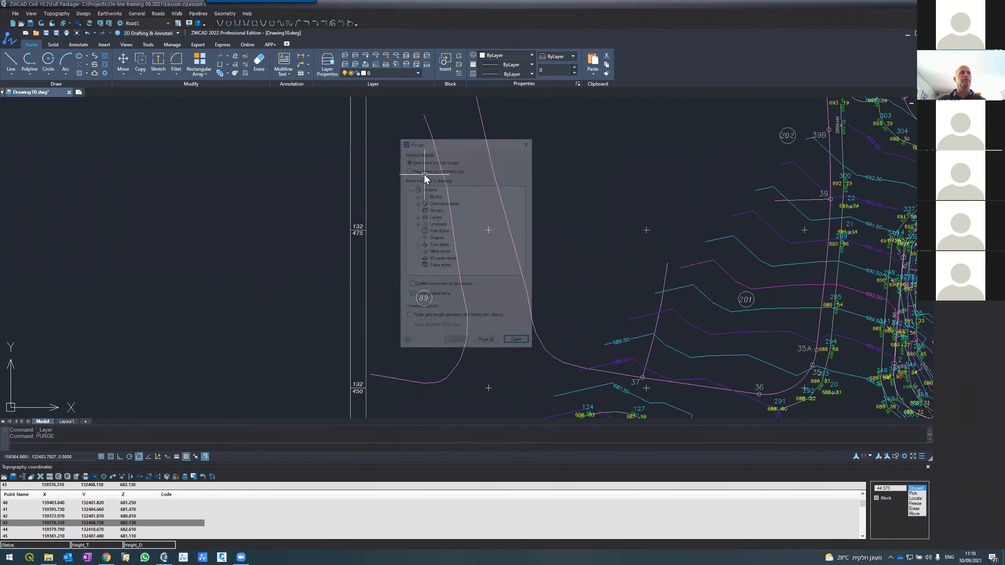
{"action": "left_click", "coordinate": [487, 342]}
{"action": "left_click", "coordinate": [516, 344]}
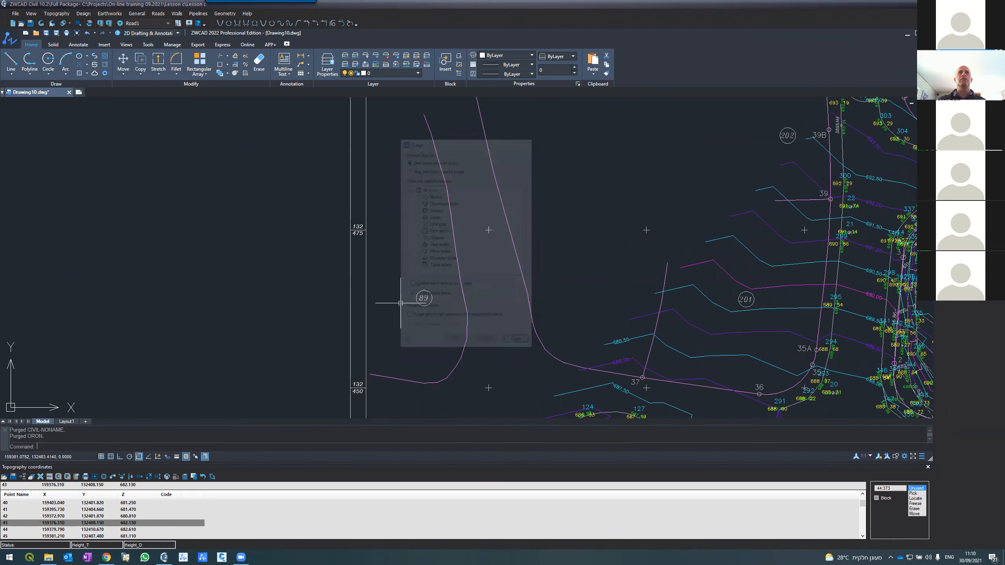
Create a new layer named NoElevation
{"action": "left_click", "coordinate": [327, 63]}
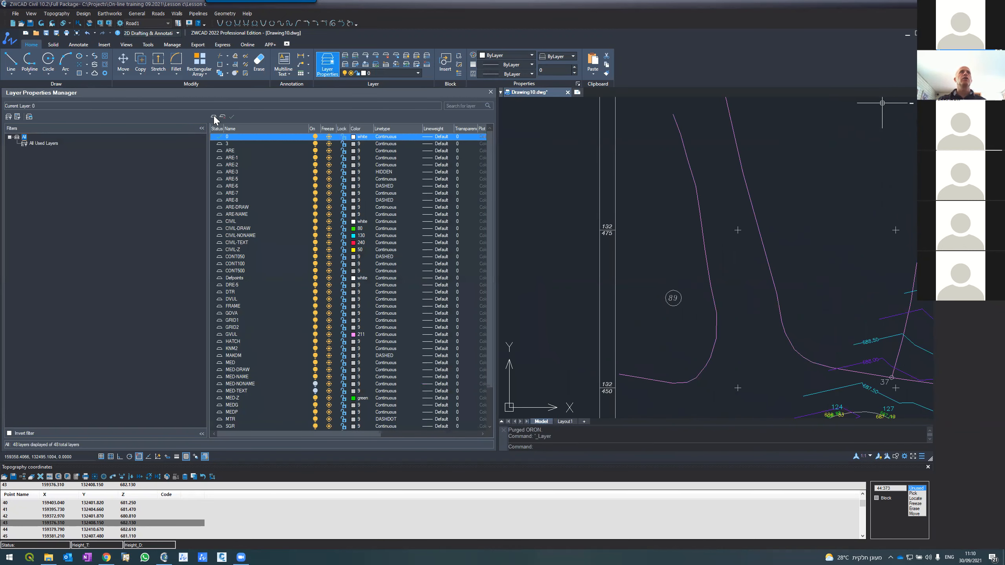
{"action": "left_click", "coordinate": [213, 117]}
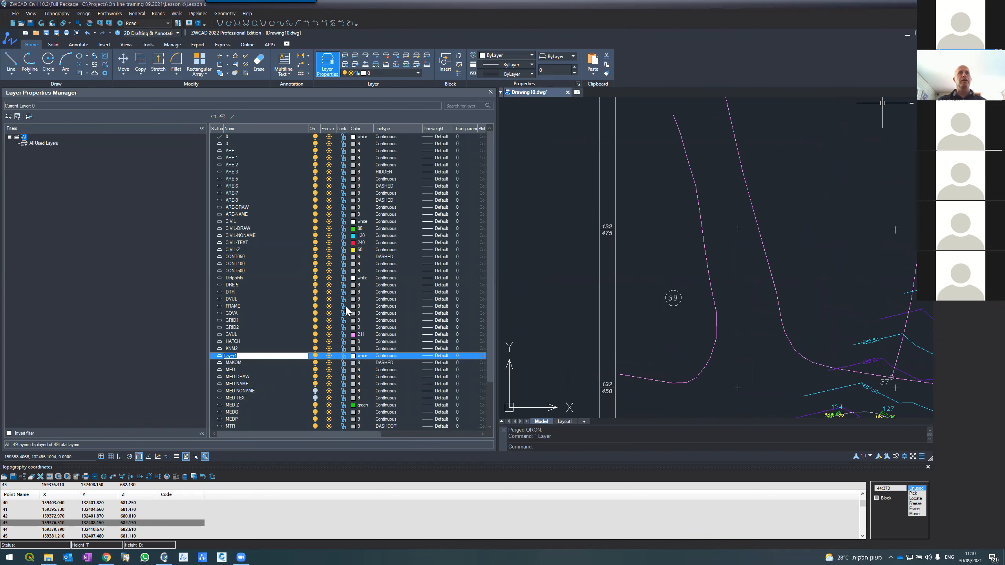
{"action": "type", "text": "NoElevation"}
{"action": "key", "text": "Return"}
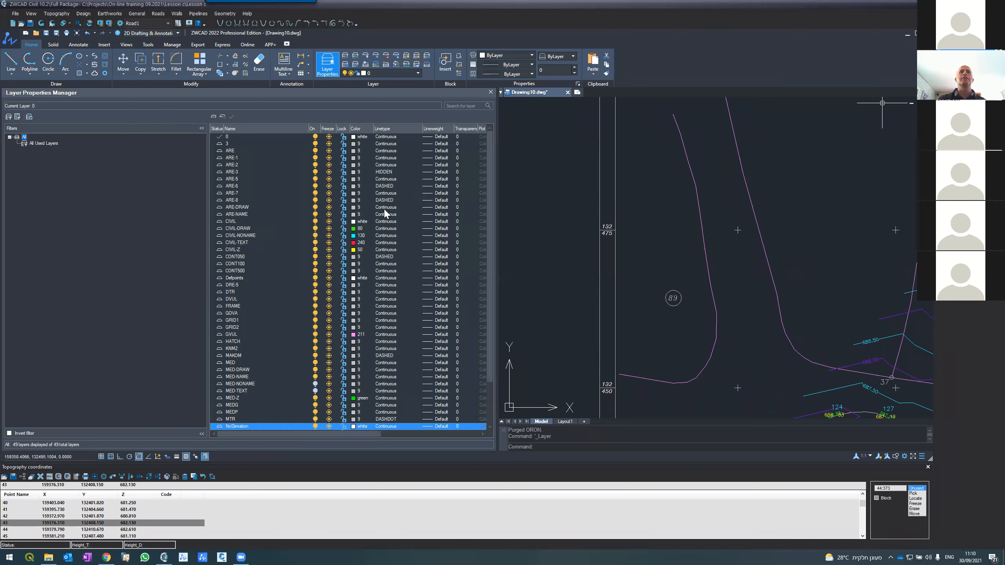
{"action": "left_click", "coordinate": [490, 92]}
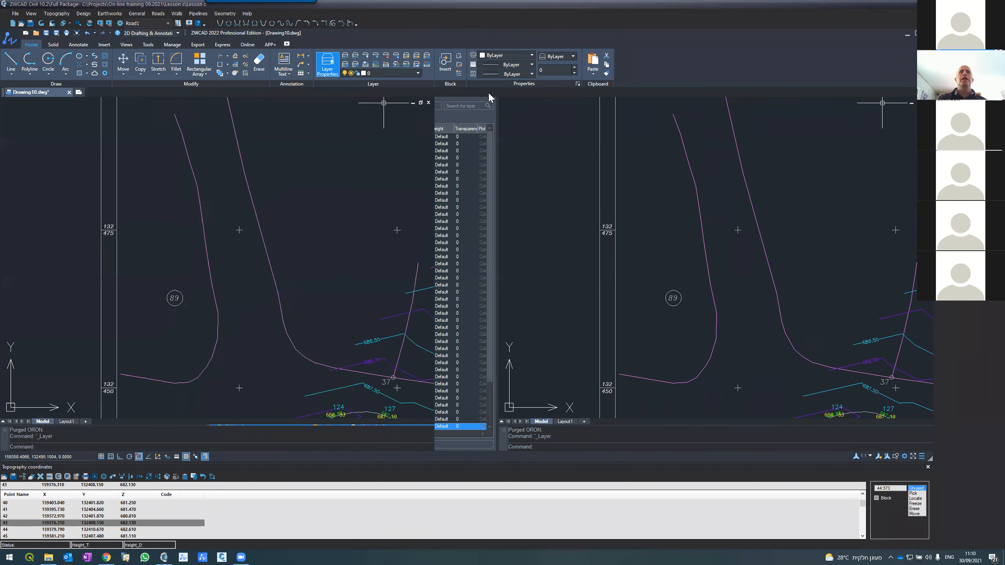
Place three points on layer 0 in the empty area west of the sheet frame and erase them
{"action": "scroll", "coordinate": [355, 240], "scroll_direction": "down", "scroll_amount": 3}
{"action": "scroll", "coordinate": [345, 241], "scroll_direction": "down", "scroll_amount": 3}
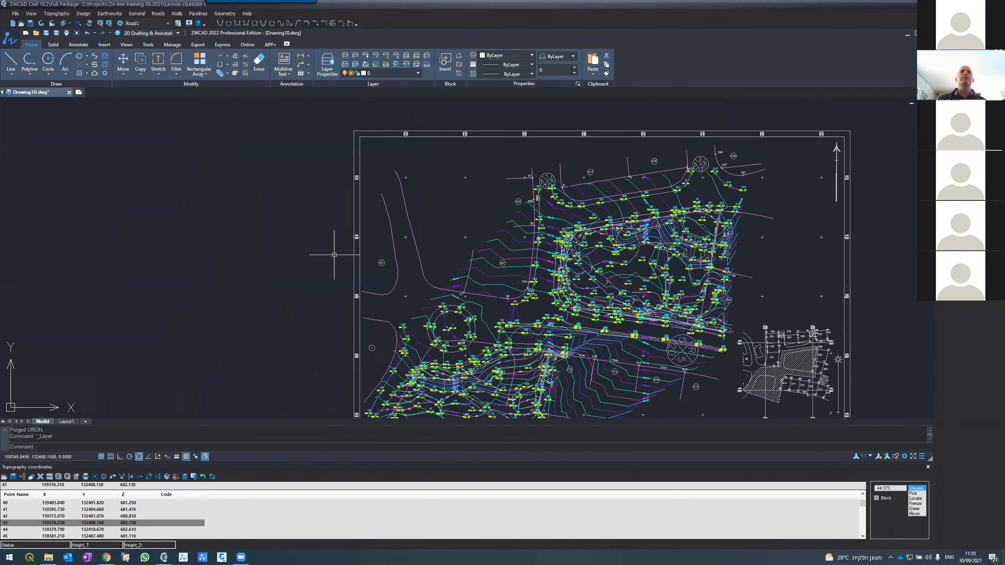
{"action": "scroll", "coordinate": [285, 238], "scroll_direction": "up", "scroll_amount": 6}
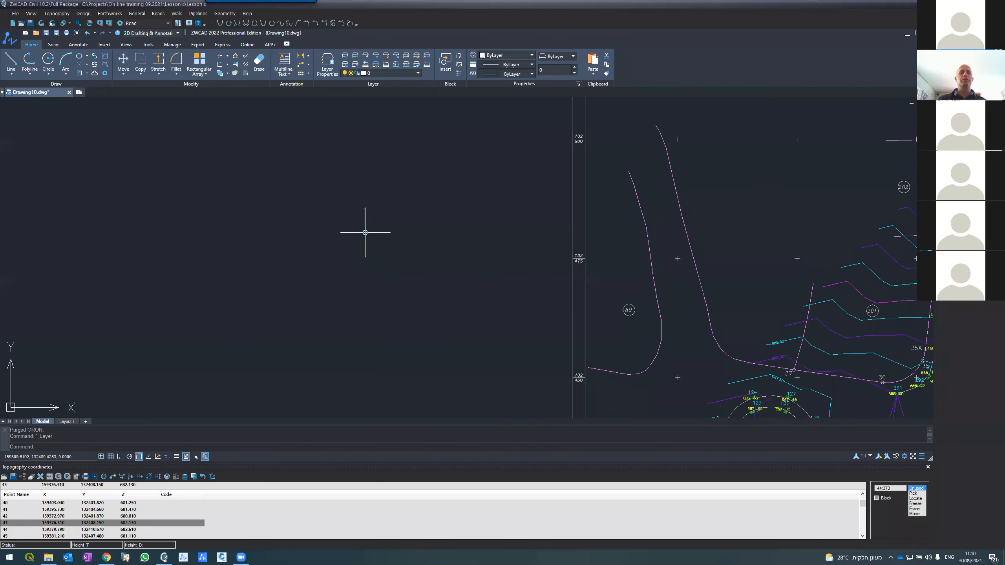
{"action": "type", "text": "point"}
{"action": "key", "text": "Return"}
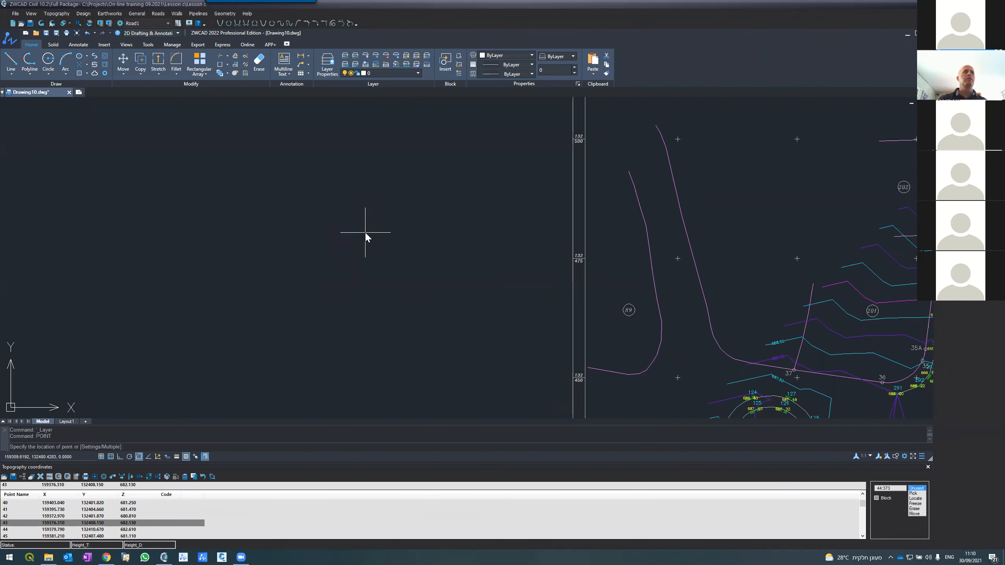
{"action": "left_click", "coordinate": [315, 192]}
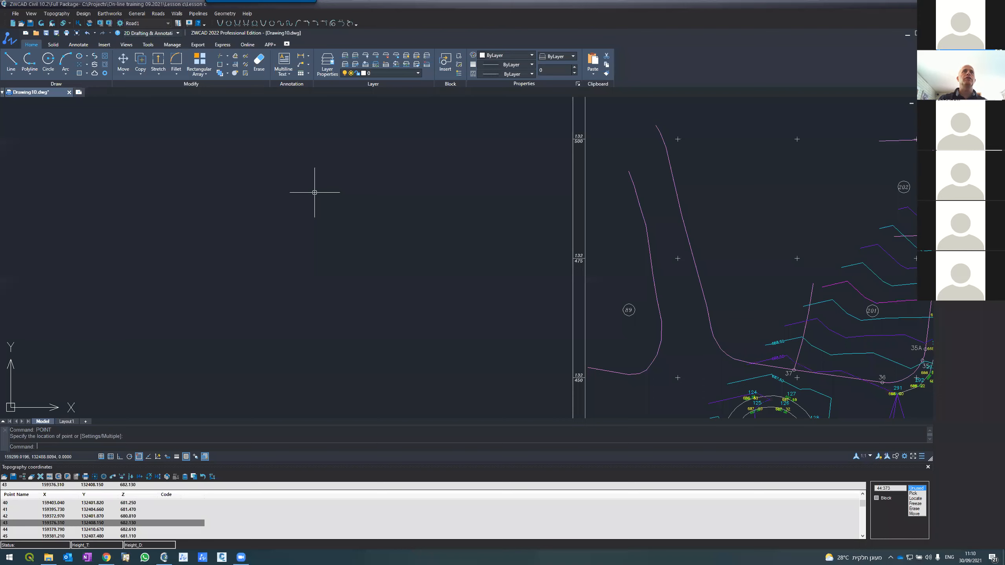
{"action": "left_click", "coordinate": [269, 274]}
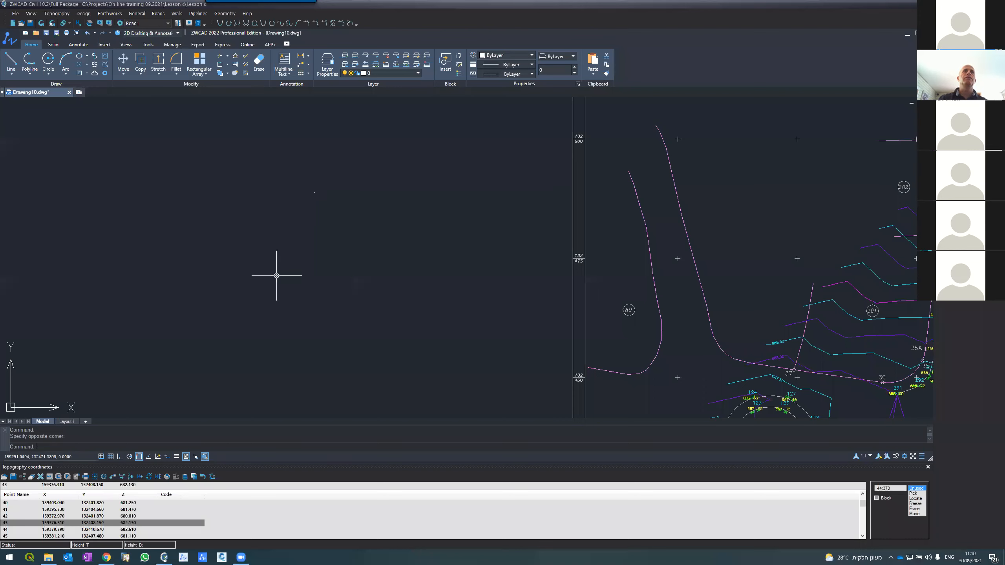
{"action": "key", "text": "Return"}
{"action": "left_click", "coordinate": [326, 279]}
{"action": "key", "text": "Return"}
{"action": "left_click", "coordinate": [237, 313]}
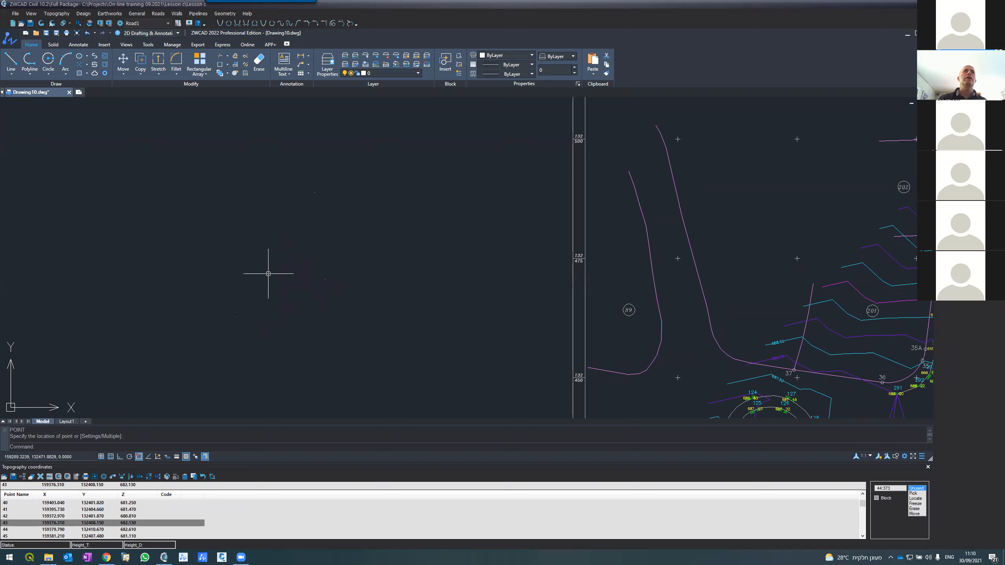
{"action": "left_click", "coordinate": [227, 166]}
{"action": "left_click", "coordinate": [344, 320]}
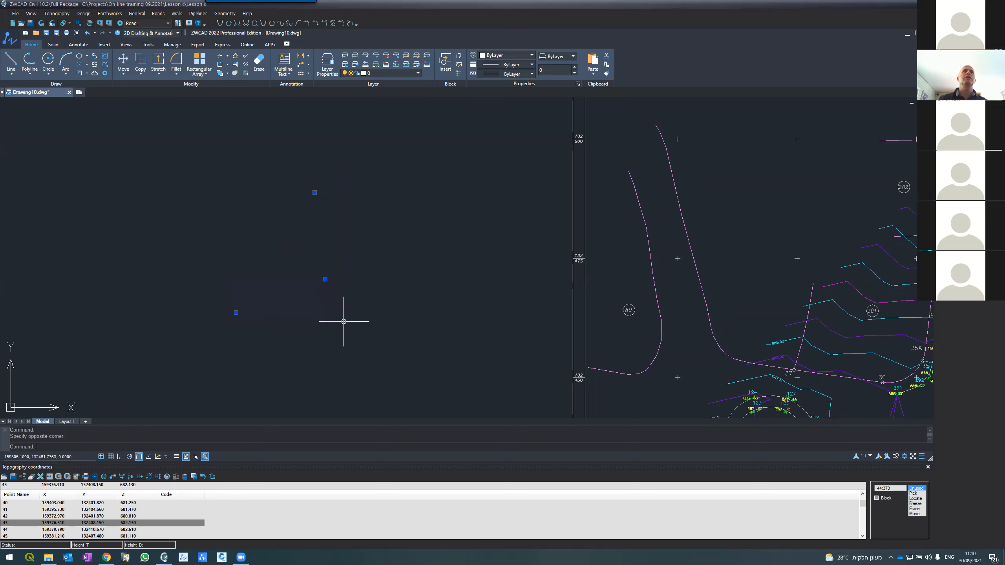
Make the NoElevation layer current
{"action": "left_click", "coordinate": [327, 63]}
{"action": "scroll", "coordinate": [258, 282], "scroll_direction": "down", "scroll_amount": 3}
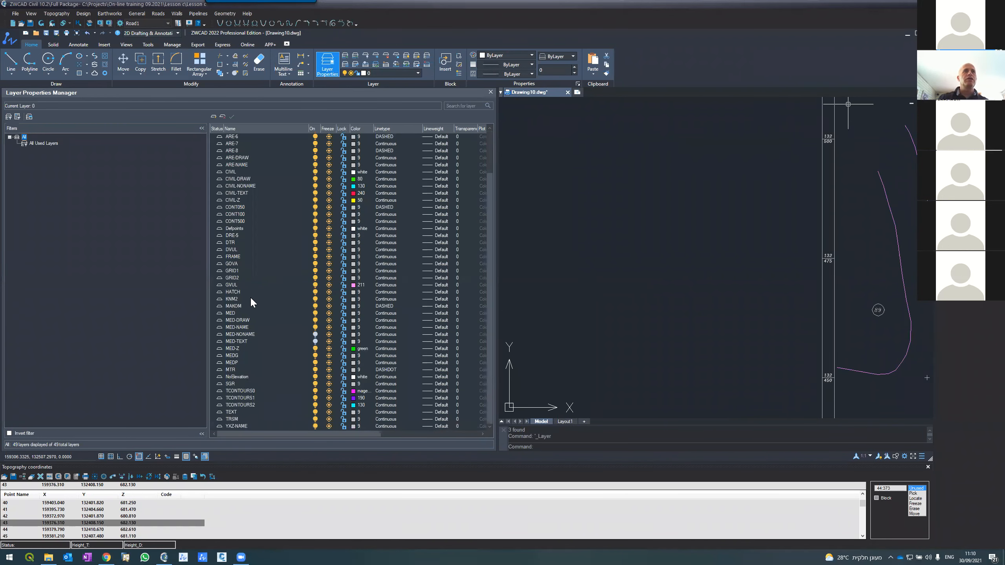
{"action": "left_click", "coordinate": [241, 377]}
{"action": "left_click", "coordinate": [231, 117]}
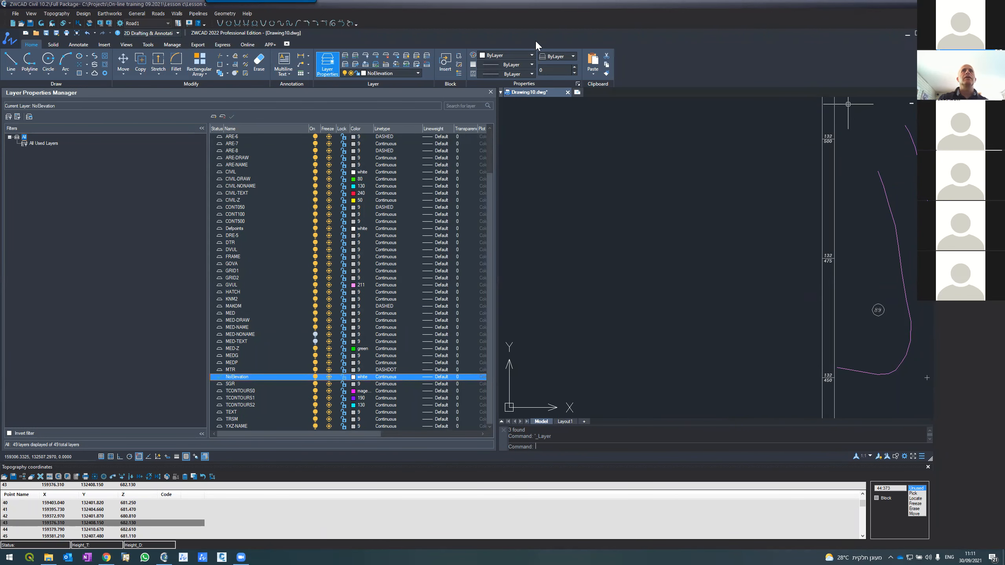
{"action": "left_click", "coordinate": [491, 92]}
Place five scattered points on the NoElevation layer in the empty area west of the sheet frame
{"action": "type", "text": "po"}
{"action": "key", "text": "Return"}
{"action": "left_click", "coordinate": [412, 194]}
{"action": "key", "text": "Return"}
{"action": "left_click", "coordinate": [435, 292]}
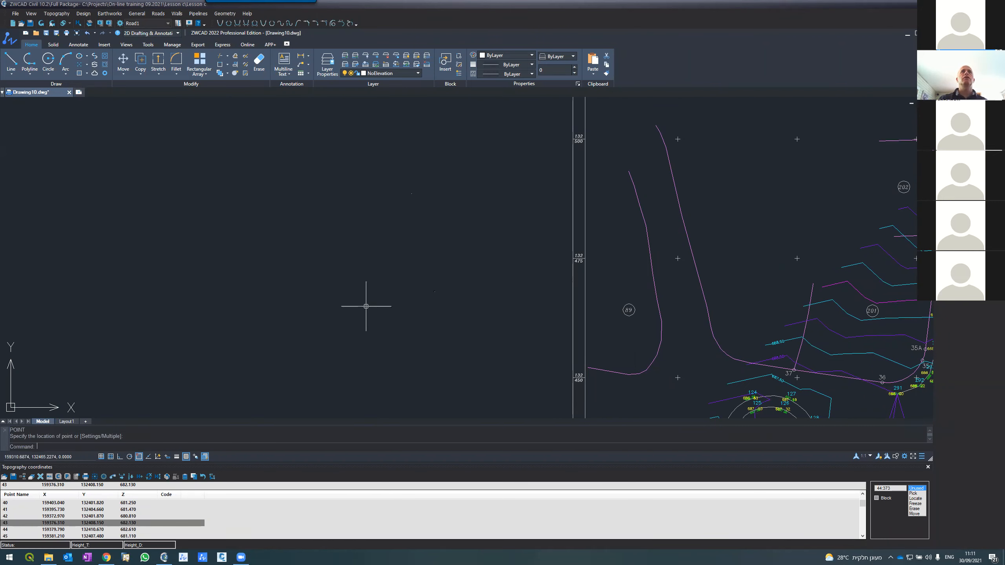
{"action": "key", "text": "Return"}
{"action": "left_click", "coordinate": [255, 325]}
{"action": "key", "text": "Return"}
{"action": "left_click", "coordinate": [324, 250]}
{"action": "key", "text": "Escape"}
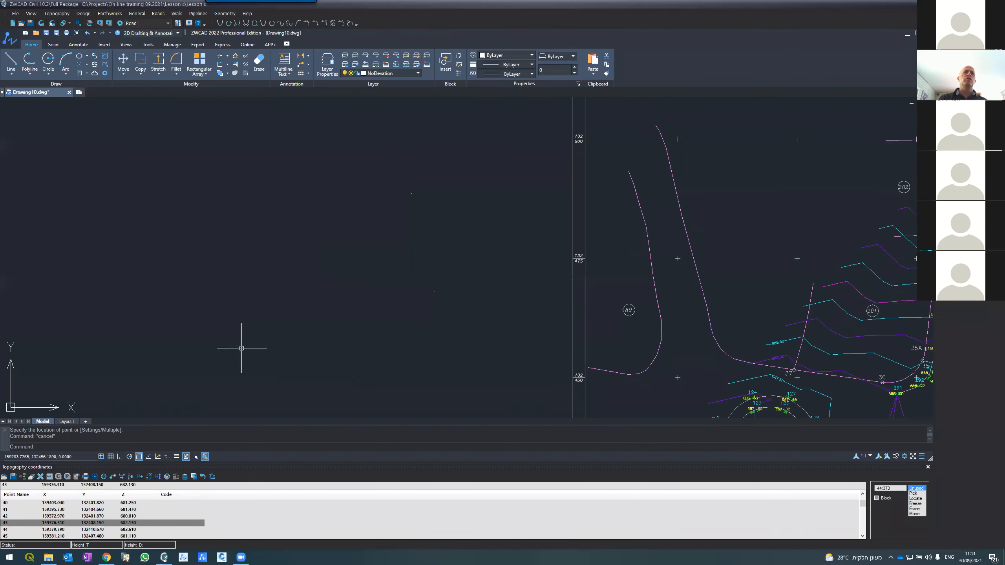
List the properties of the westernmost new point to check its layer and coordinates
{"action": "left_click", "coordinate": [255, 324]}
{"action": "type", "text": "li"}
{"action": "key", "text": "Return"}
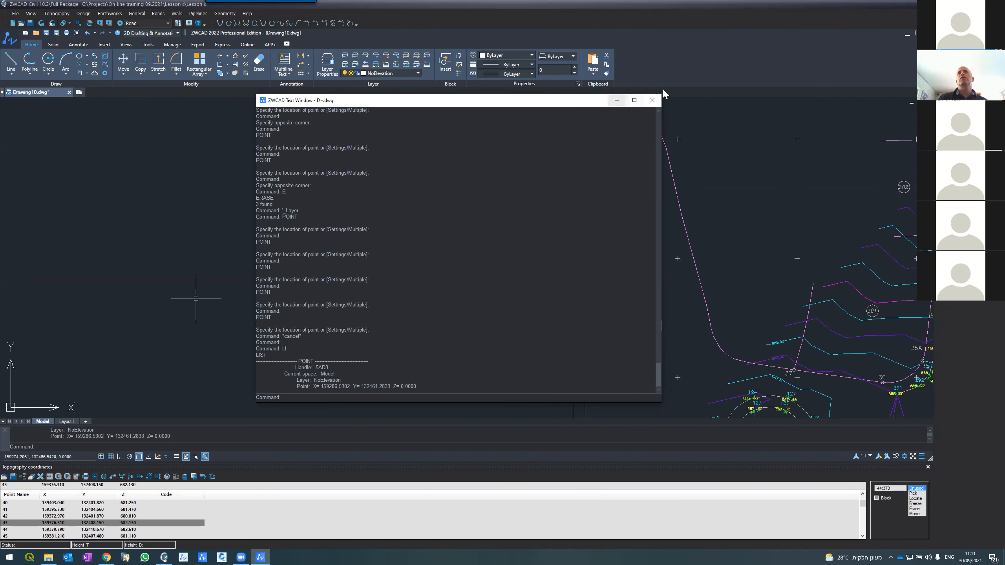
{"action": "left_click", "coordinate": [652, 100]}
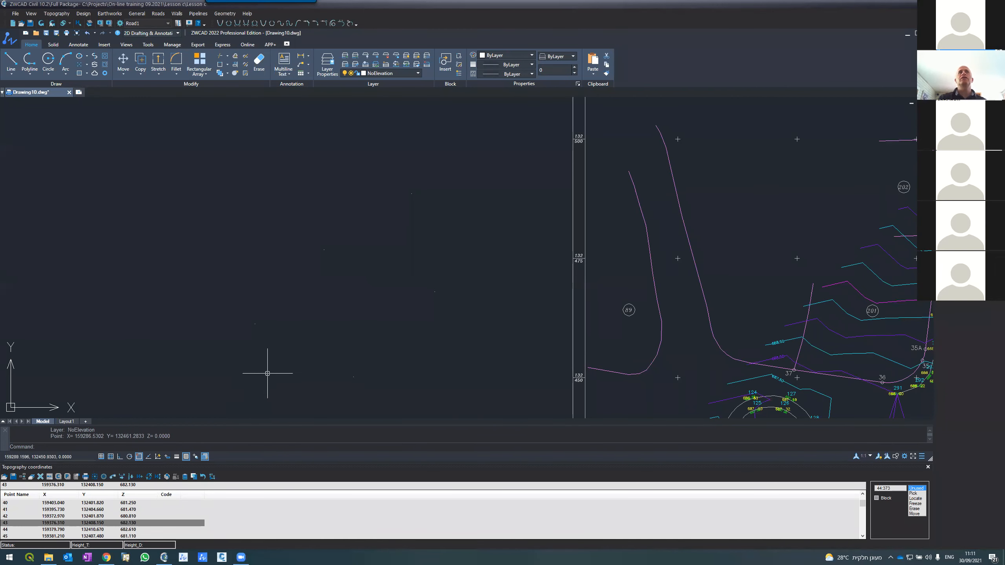
{"action": "scroll", "coordinate": [252, 339], "scroll_direction": "up", "scroll_amount": 7}
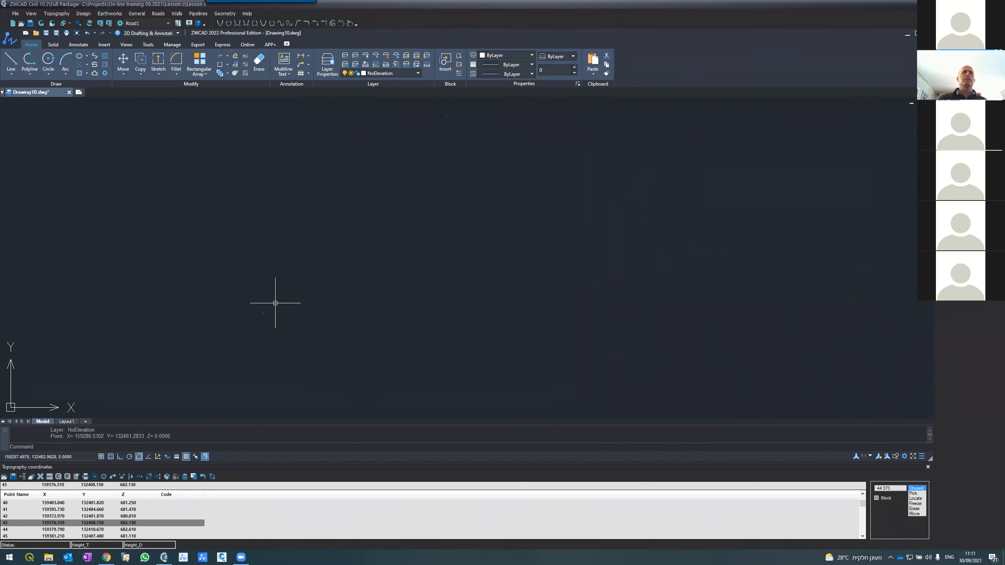
{"action": "type", "text": "tex"}
{"action": "key", "text": "Return"}
{"action": "key", "text": "Escape"}
{"action": "key", "text": "Escape"}
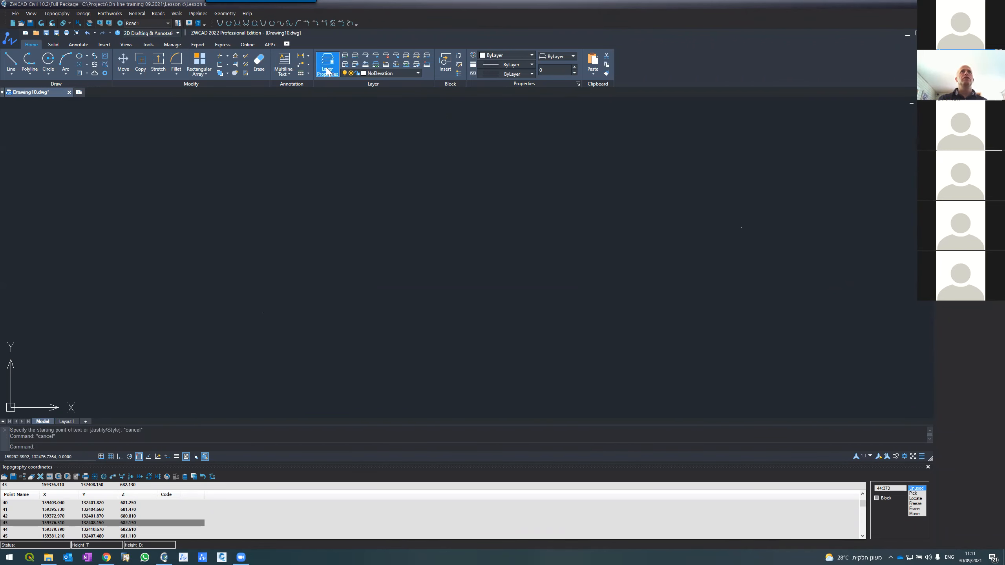
Create a new layer named Noelevation-Text with its default white color and make it current
{"action": "left_click", "coordinate": [327, 69]}
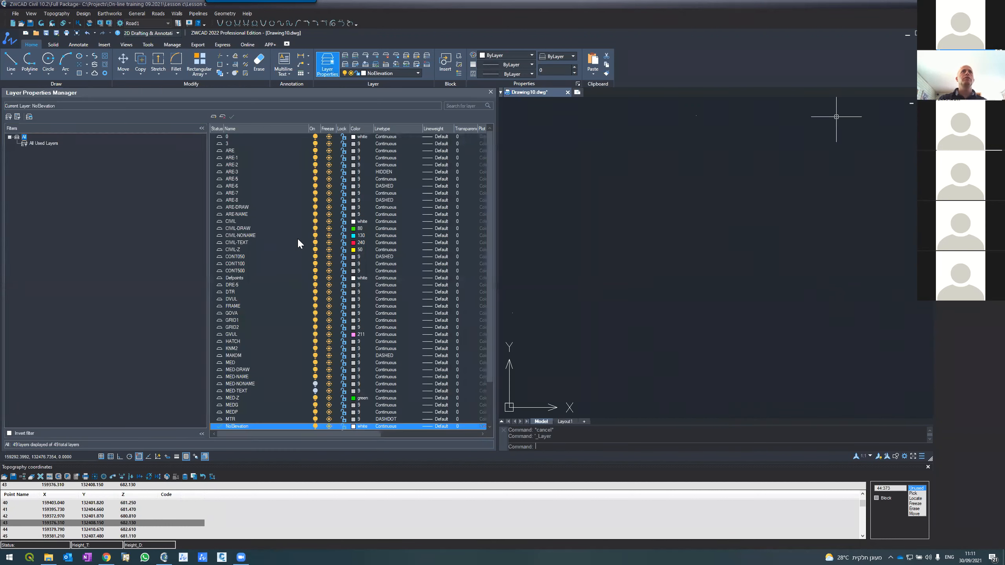
{"action": "left_click", "coordinate": [213, 117]}
{"action": "type", "text": "Noelevation-Text"}
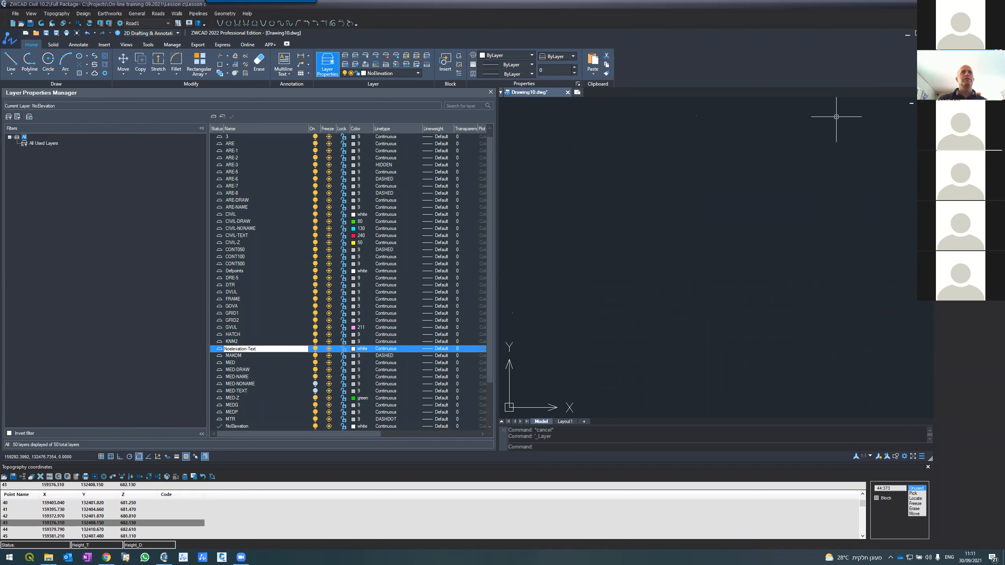
{"action": "key", "text": "Return"}
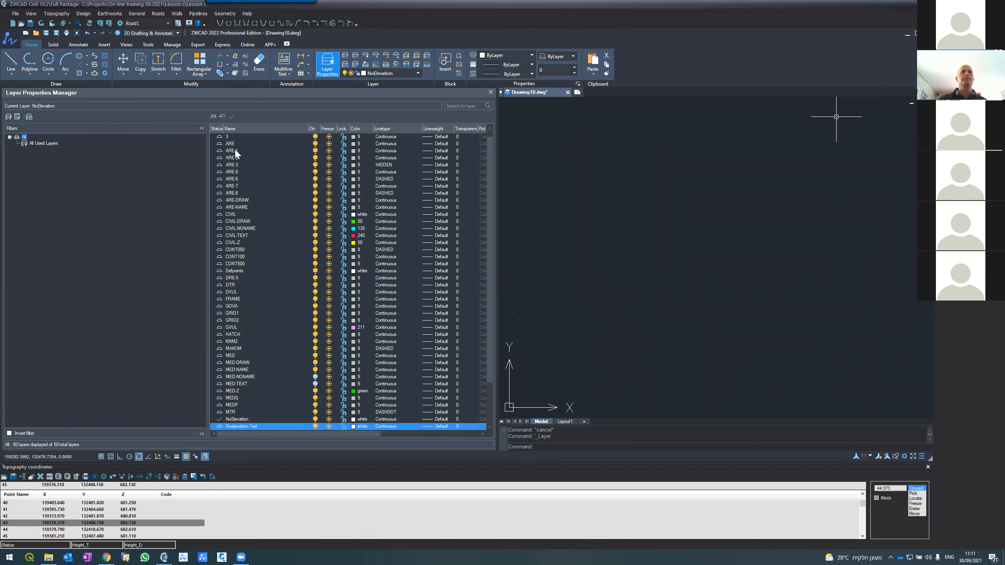
{"action": "left_click", "coordinate": [353, 427]}
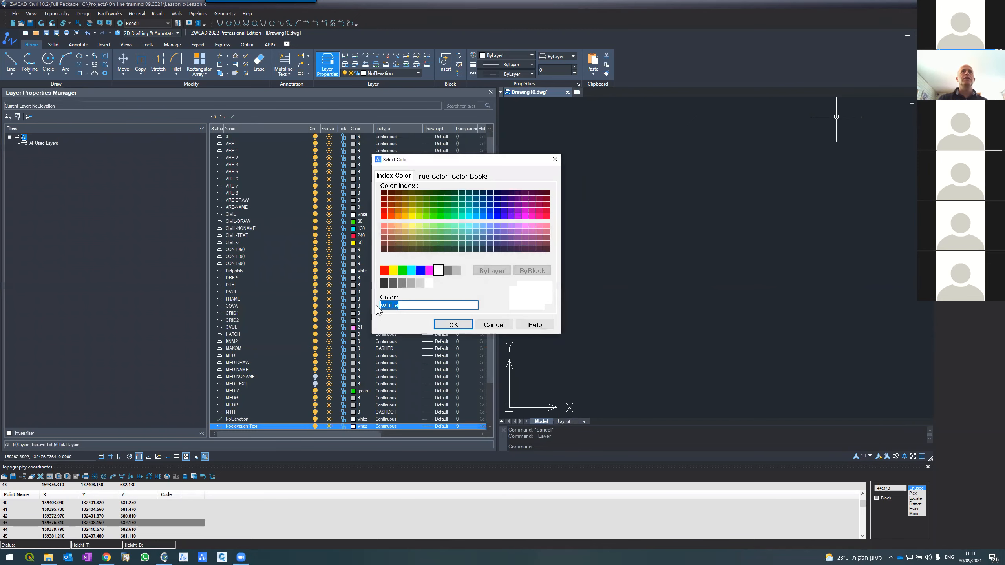
{"action": "left_click", "coordinate": [494, 325]}
{"action": "left_click", "coordinate": [232, 117]}
{"action": "left_click", "coordinate": [491, 93]}
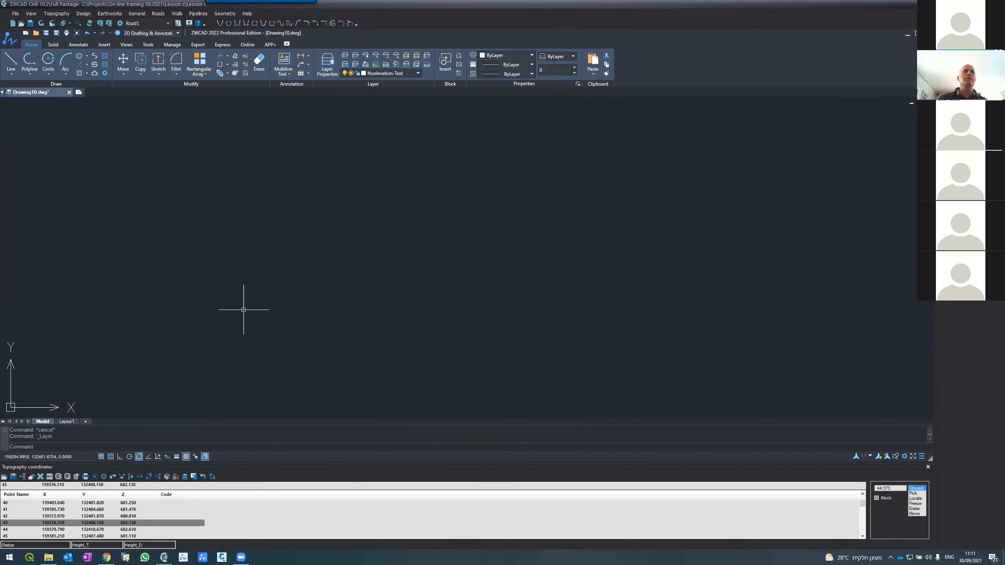
Turn off object snap and add single-line text 700 beside the westernmost point, with height 2 and rotation 0
{"action": "type", "text": "text"}
{"action": "key", "text": "Return"}
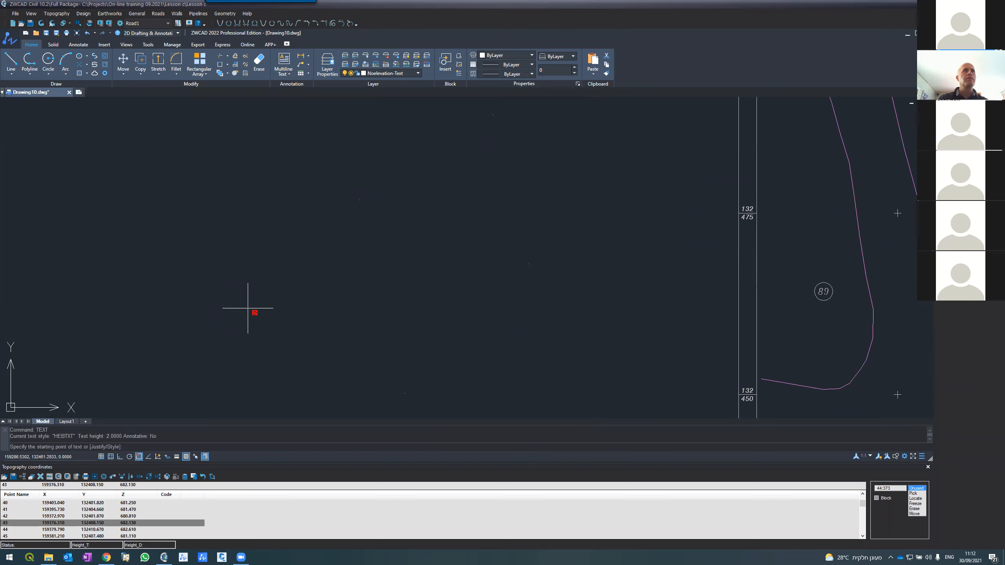
{"action": "left_click", "coordinate": [139, 457]}
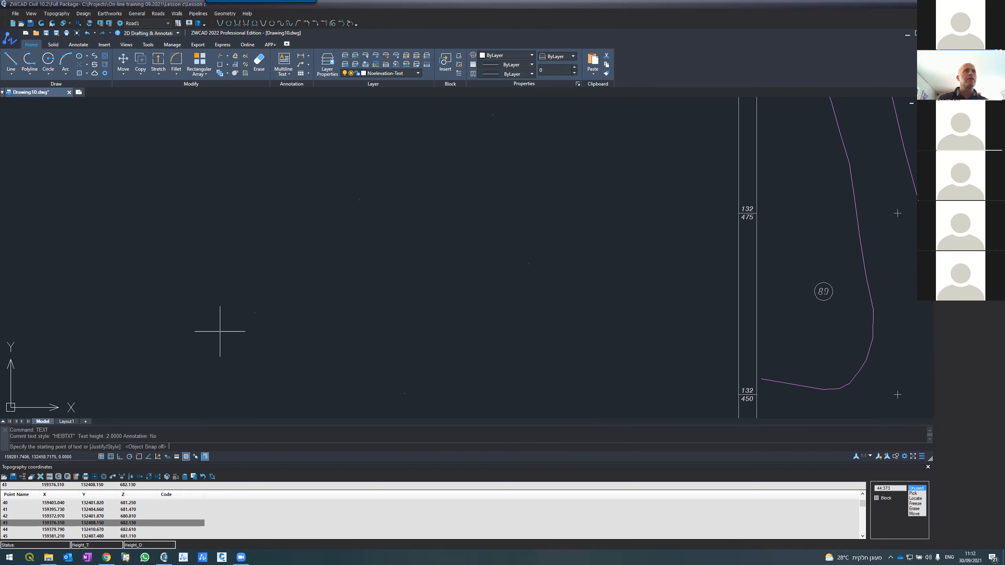
{"action": "left_click", "coordinate": [252, 311]}
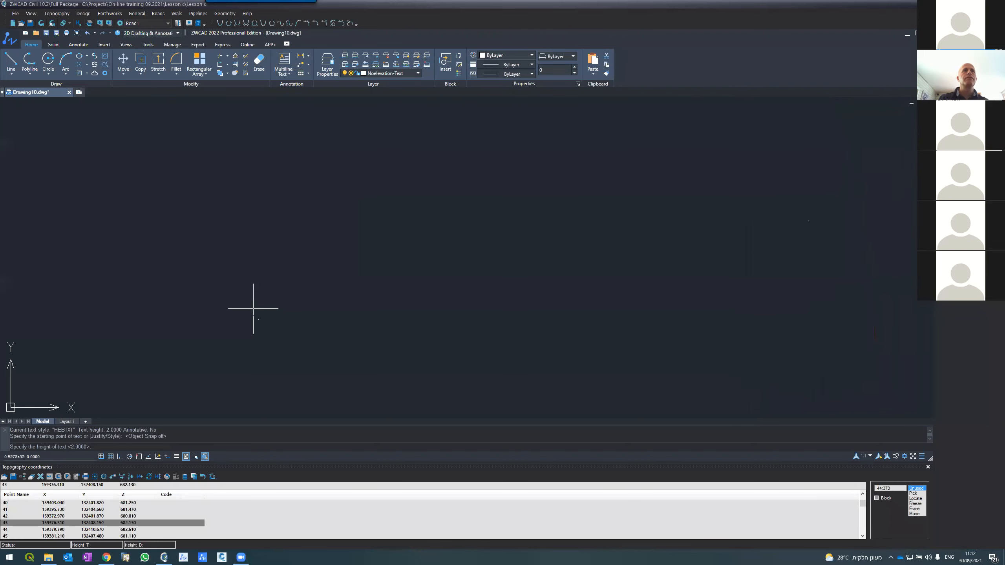
{"action": "key", "text": "Return"}
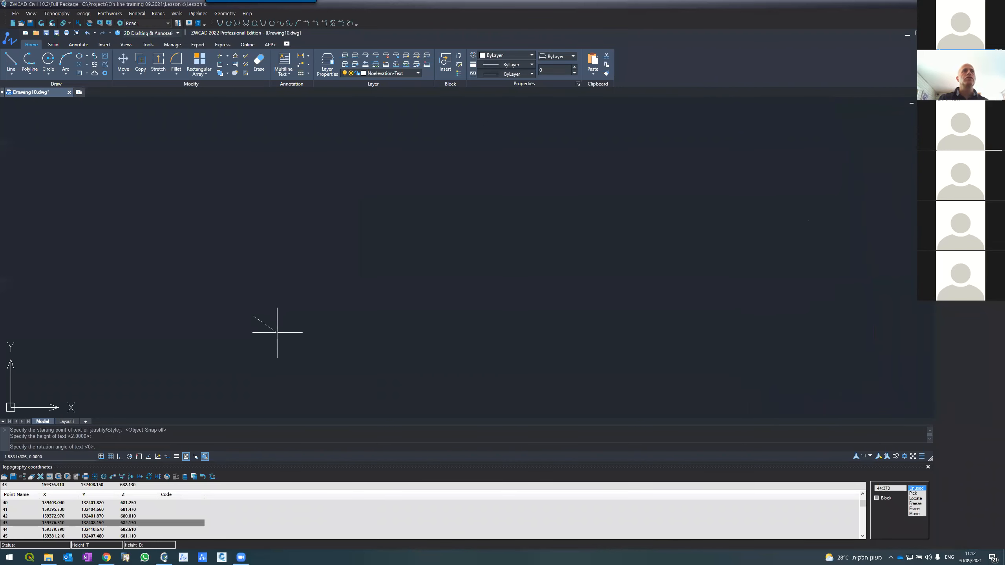
{"action": "key", "text": "Return"}
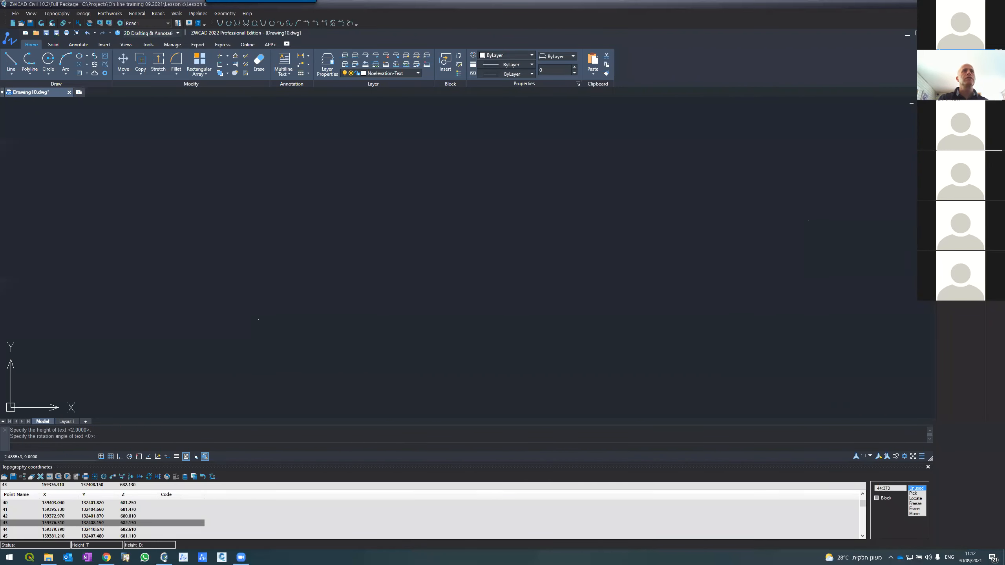
{"action": "scroll", "coordinate": [291, 313], "scroll_direction": "down", "scroll_amount": 5}
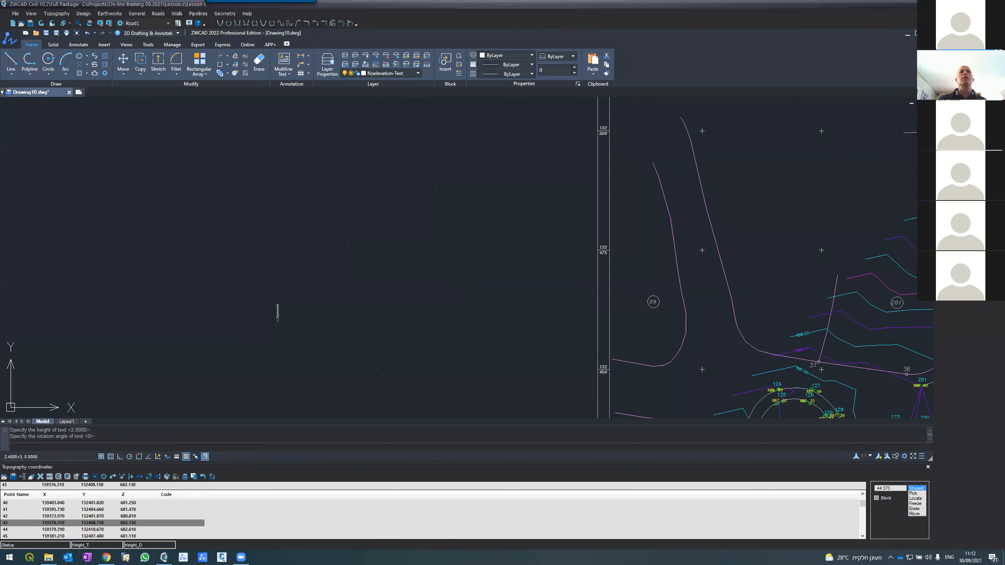
{"action": "scroll", "coordinate": [292, 314], "scroll_direction": "down", "scroll_amount": 3}
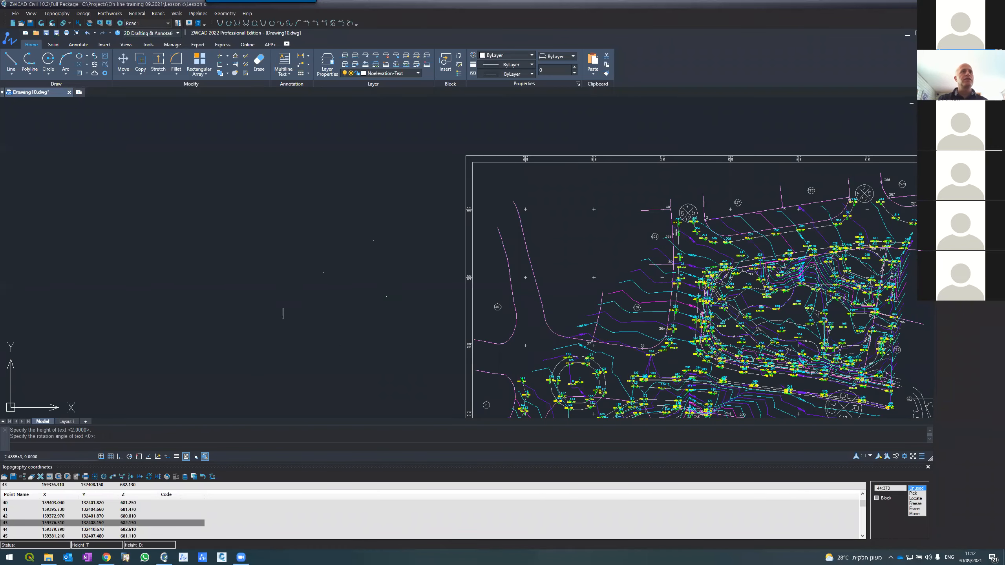
{"action": "type", "text": "700"}
{"action": "key", "text": "Return"}
{"action": "scroll", "coordinate": [278, 334], "scroll_direction": "down", "scroll_amount": 1}
{"action": "key", "text": "Return"}
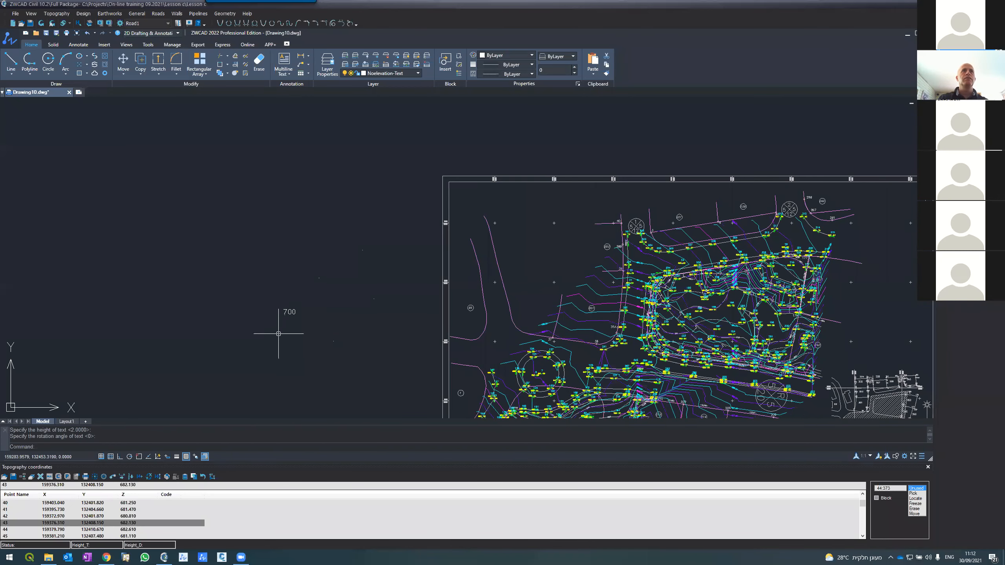
Move the 700 text slightly so it sits beside the westernmost point
{"action": "scroll", "coordinate": [281, 309], "scroll_direction": "up", "scroll_amount": 4}
{"action": "type", "text": "m"}
{"action": "key", "text": "Return"}
{"action": "left_click", "coordinate": [292, 303]}
{"action": "key", "text": "Return"}
{"action": "left_click", "coordinate": [292, 299]}
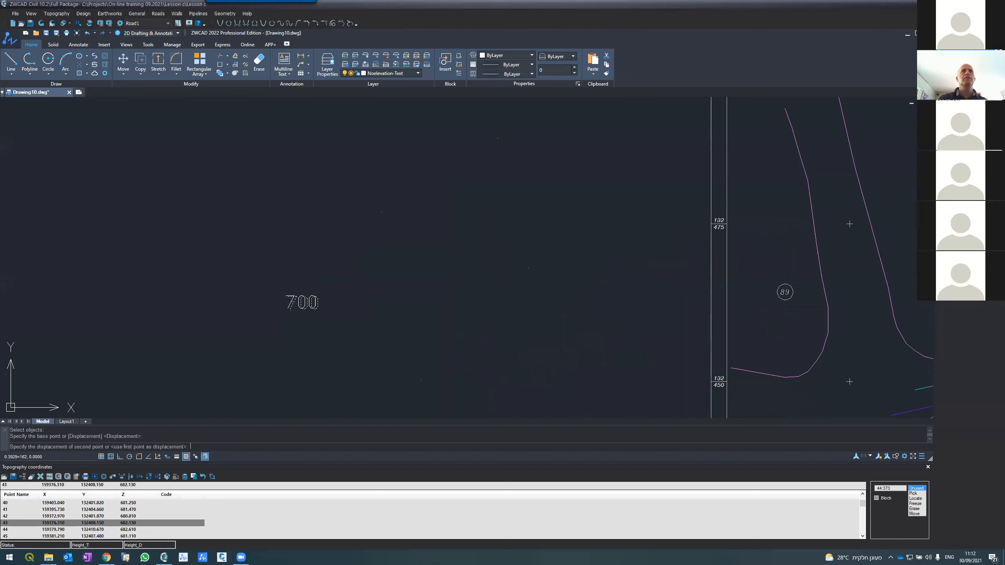
{"action": "left_click", "coordinate": [285, 297]}
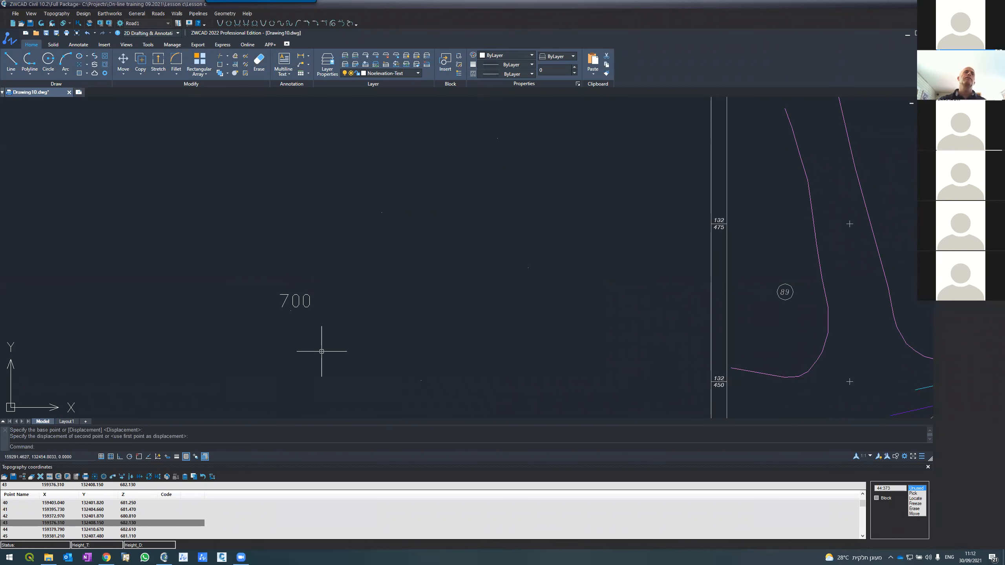
Copy the 700 text beside each of the other four scattered points
{"action": "type", "text": "co"}
{"action": "key", "text": "Return"}
{"action": "left_click", "coordinate": [306, 304]}
{"action": "key", "text": "Return"}
{"action": "left_click", "coordinate": [311, 303]}
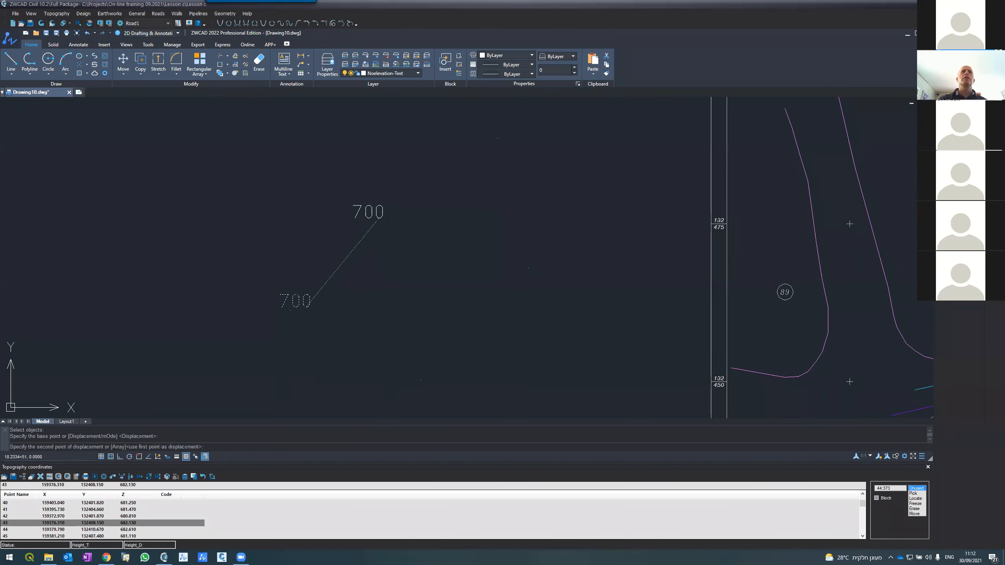
{"action": "left_click", "coordinate": [397, 203]}
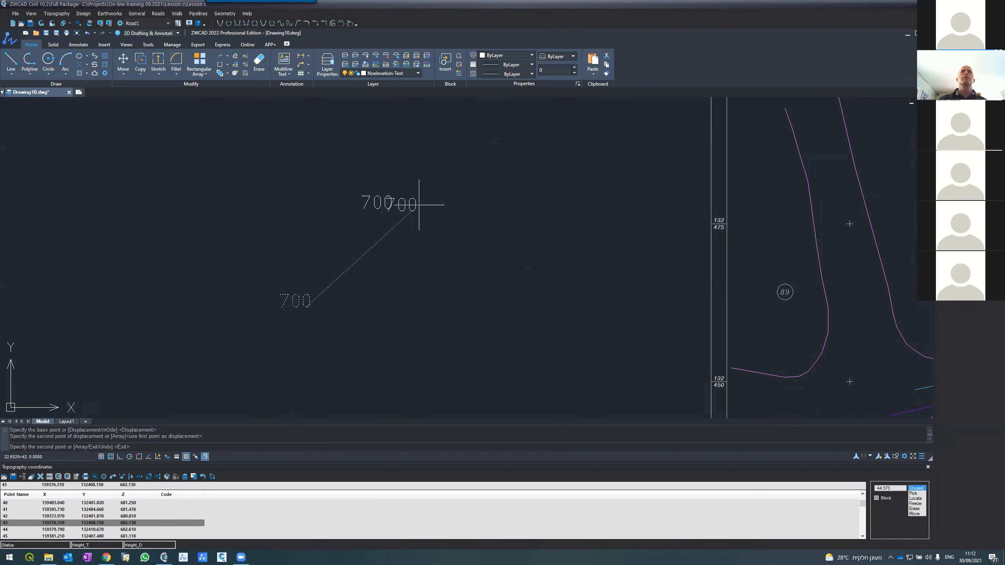
{"action": "left_click", "coordinate": [509, 132]}
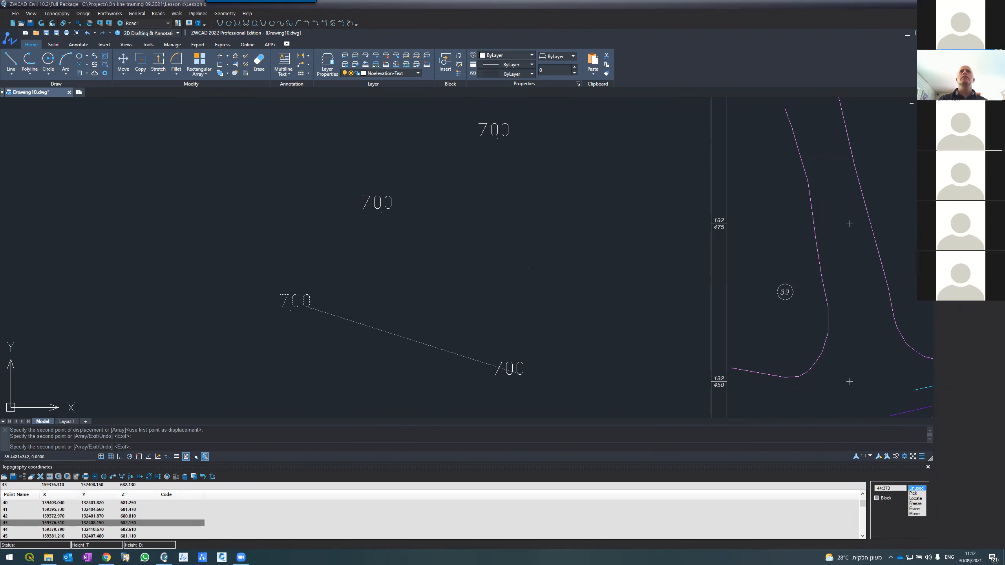
{"action": "left_click", "coordinate": [535, 282]}
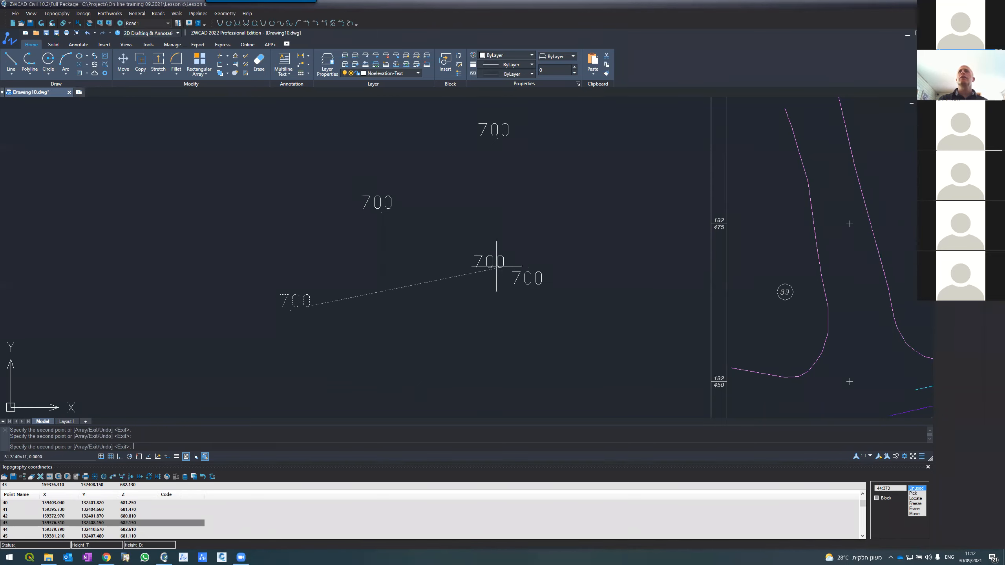
{"action": "scroll", "coordinate": [497, 266], "scroll_direction": "down", "scroll_amount": 5}
{"action": "scroll", "coordinate": [514, 301], "scroll_direction": "up", "scroll_amount": 4}
{"action": "scroll", "coordinate": [307, 292], "scroll_direction": "down", "scroll_amount": 4}
{"action": "scroll", "coordinate": [218, 258], "scroll_direction": "up", "scroll_amount": 6}
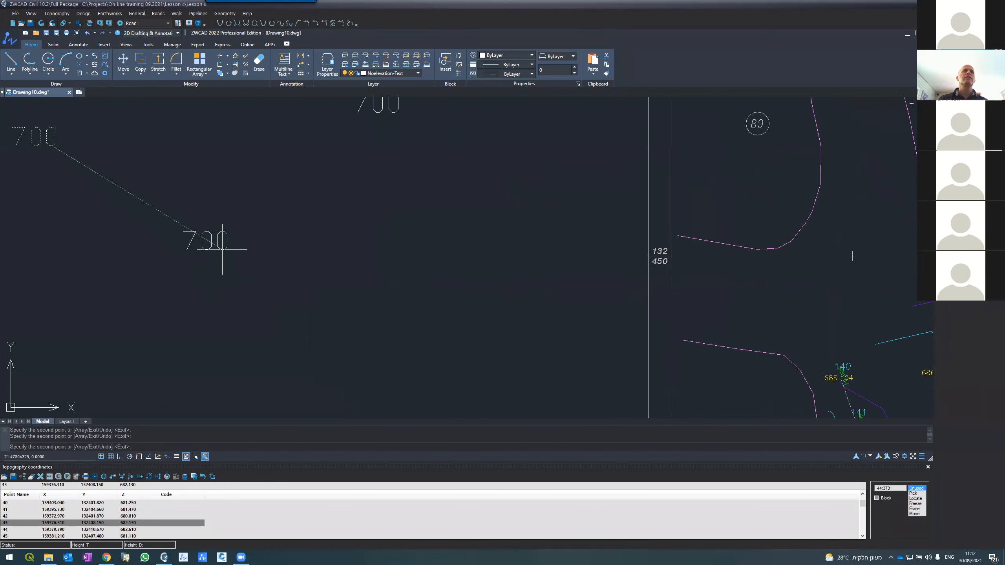
{"action": "left_click", "coordinate": [228, 249]}
{"action": "key", "text": "Return"}
Scale all five 700 labels by a factor of 0.5 about a base point just southwest of them
{"action": "scroll", "coordinate": [283, 293], "scroll_direction": "down", "scroll_amount": 5}
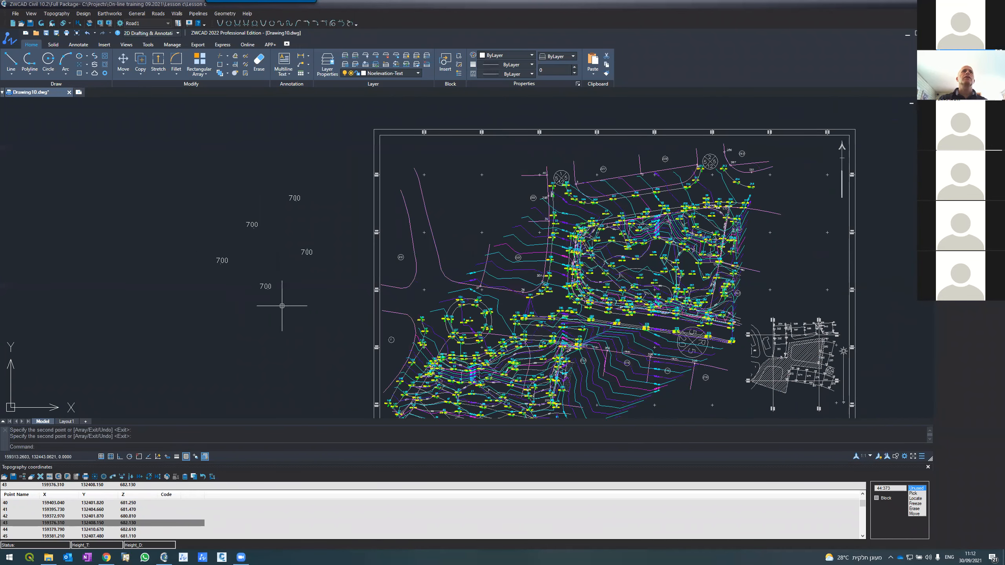
{"action": "scroll", "coordinate": [236, 277], "scroll_direction": "up", "scroll_amount": 2}
{"action": "type", "text": "s"}
{"action": "key", "text": "Return"}
{"action": "left_click", "coordinate": [217, 254]}
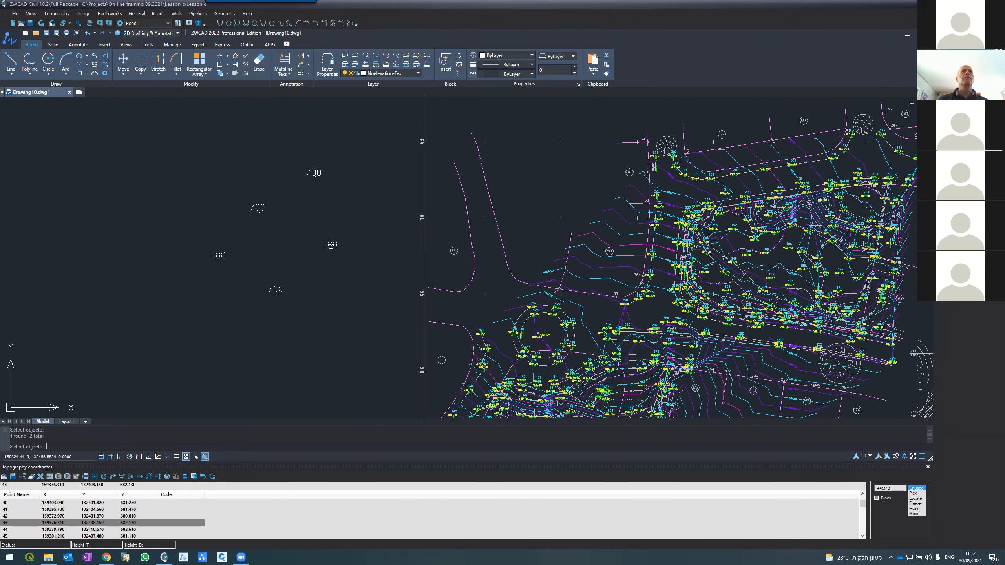
{"action": "left_click", "coordinate": [301, 180]}
{"action": "key", "text": "Return"}
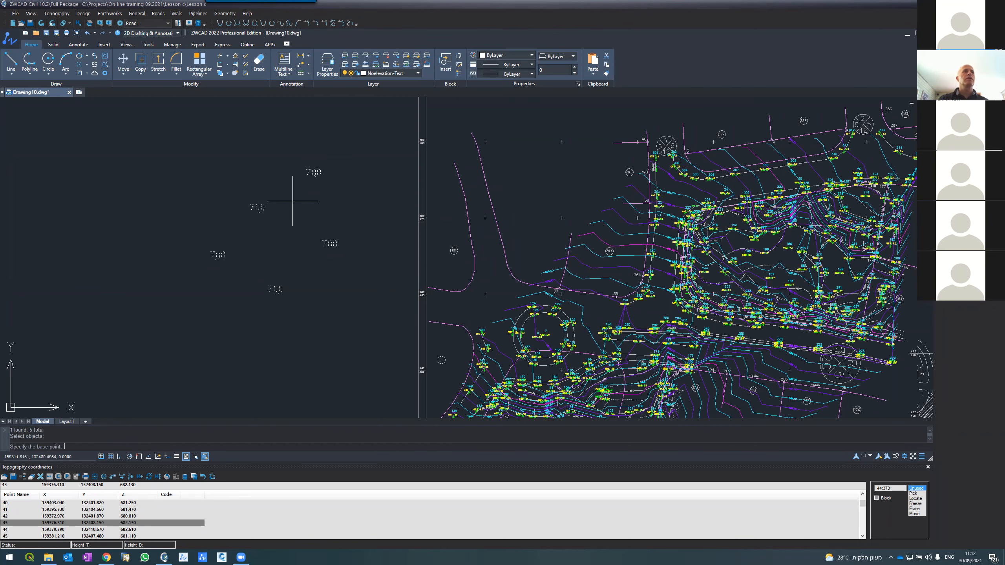
{"action": "left_click", "coordinate": [203, 307]}
{"action": "type", "text": "0"}
{"action": "key", "text": "Return"}
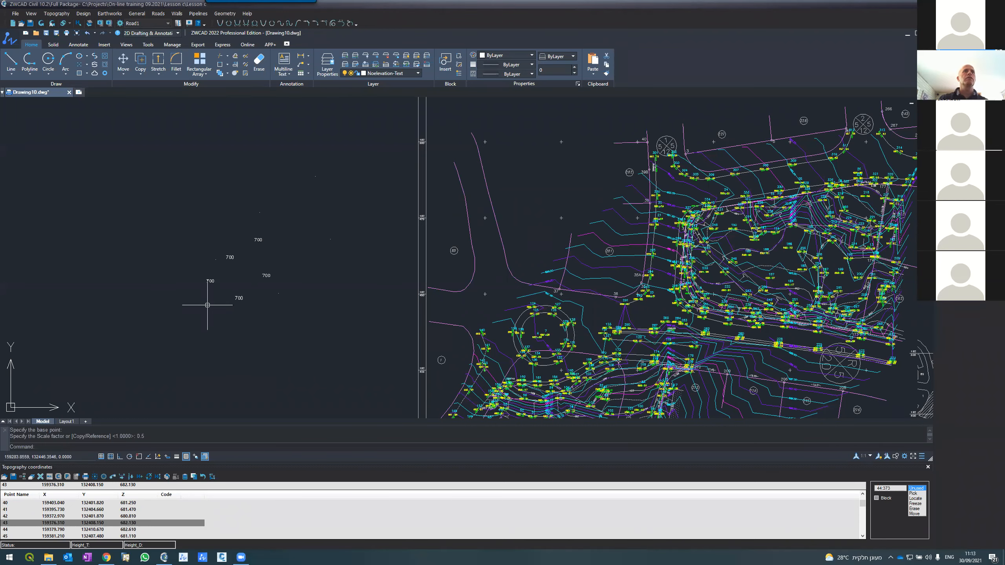
Move the westernmost reduced 700 label back beside the westernmost point
{"action": "scroll", "coordinate": [204, 302], "scroll_direction": "up", "scroll_amount": 3}
{"action": "scroll", "coordinate": [206, 302], "scroll_direction": "down", "scroll_amount": 1}
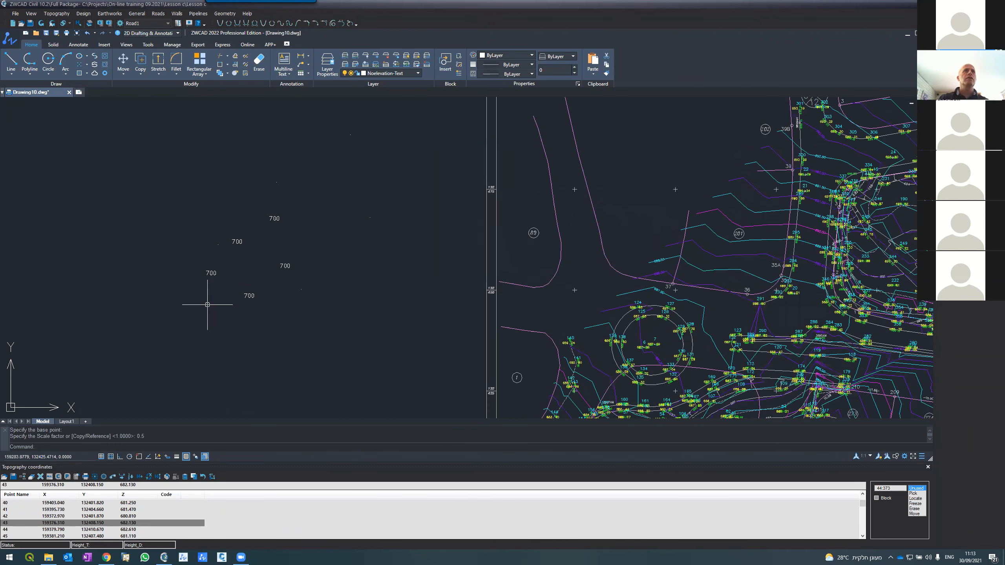
{"action": "scroll", "coordinate": [208, 304], "scroll_direction": "up", "scroll_amount": 1}
{"action": "type", "text": "m"}
{"action": "key", "text": "Return"}
{"action": "left_click", "coordinate": [212, 263]}
{"action": "key", "text": "Return"}
{"action": "left_click", "coordinate": [208, 263]}
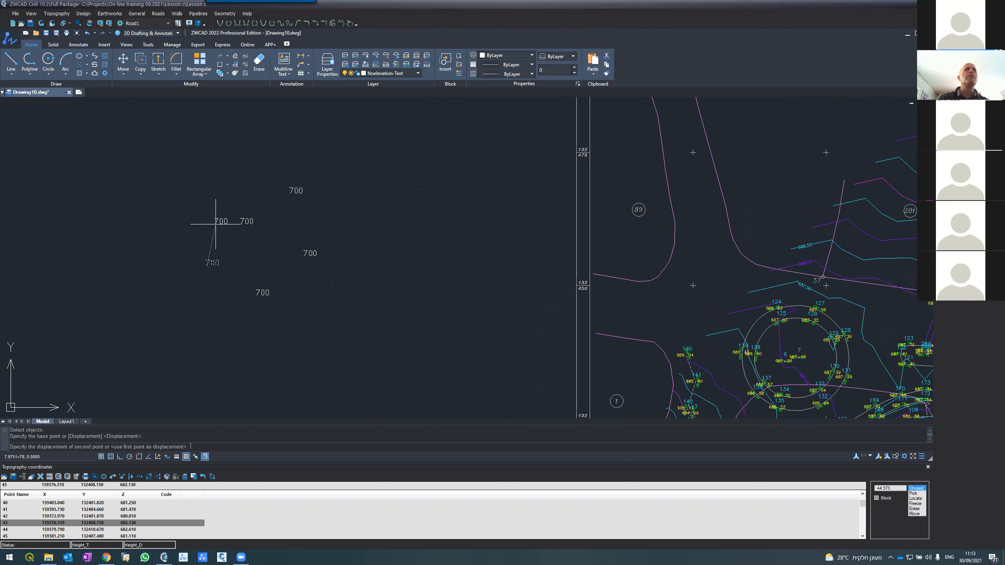
{"action": "left_click", "coordinate": [215, 223]}
Move two more 700 labels, one beside the point northeast of the westernmost point and one beside the eastern point
{"action": "key", "text": "Return"}
{"action": "left_click", "coordinate": [245, 221]}
{"action": "key", "text": "Return"}
{"action": "left_click", "coordinate": [246, 223]}
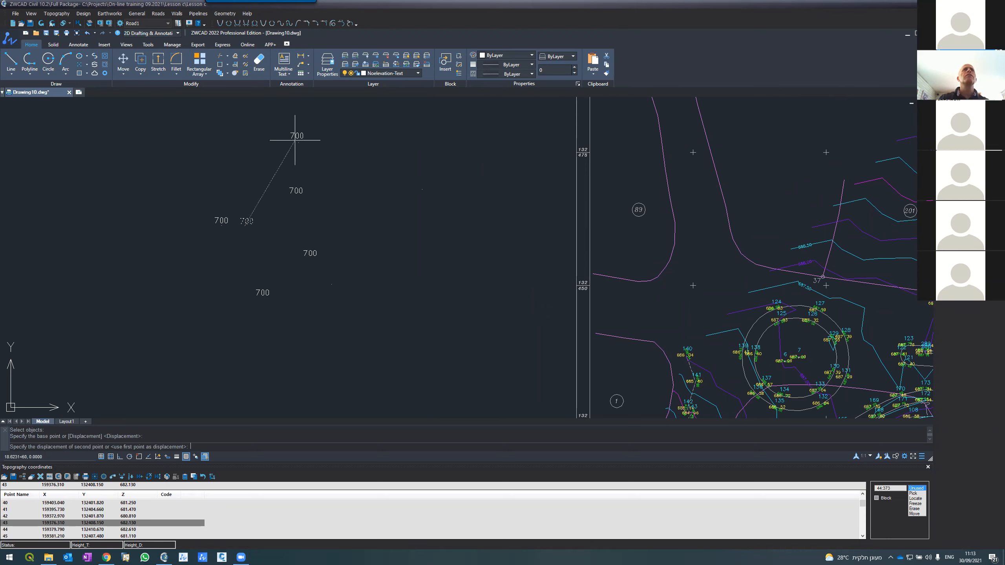
{"action": "left_click", "coordinate": [295, 141]}
{"action": "key", "text": "Return"}
{"action": "left_click", "coordinate": [294, 191]}
{"action": "key", "text": "Return"}
{"action": "left_click", "coordinate": [292, 192]}
{"action": "left_click", "coordinate": [418, 188]}
Move the 700 label southwest of the eastern point beside the southernmost point
{"action": "key", "text": "Return"}
{"action": "left_click", "coordinate": [309, 253]}
{"action": "key", "text": "Return"}
{"action": "left_click", "coordinate": [310, 254]}
{"action": "left_click", "coordinate": [332, 282]}
Erase the leftover 700 label lying southwest of the southernmost point
{"action": "left_click", "coordinate": [242, 286]}
{"action": "left_click", "coordinate": [296, 310]}
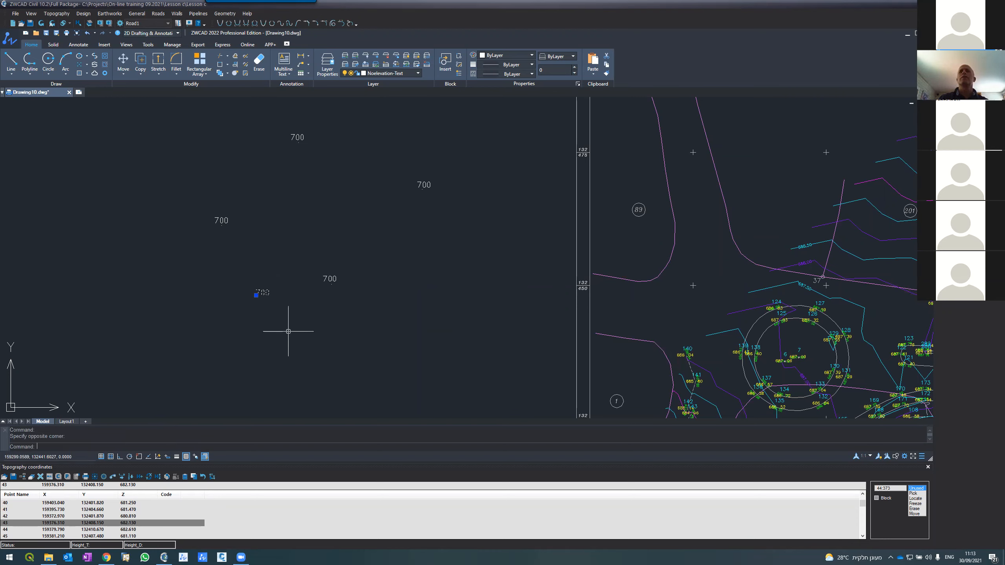
{"action": "type", "text": "e"}
{"action": "key", "text": "Return"}
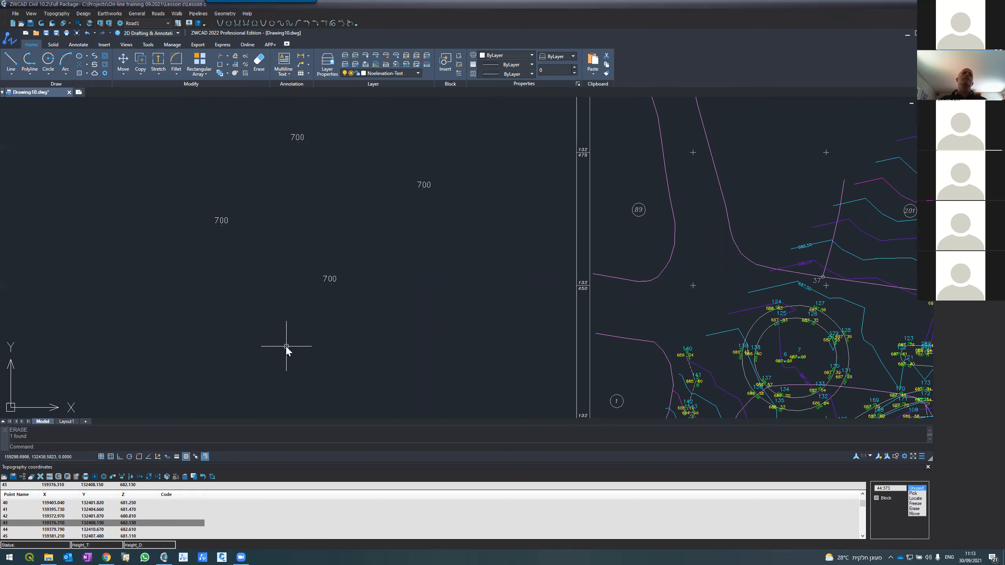
Change the text of the southernmost point's label to 698
{"action": "double_click", "coordinate": [325, 278]}
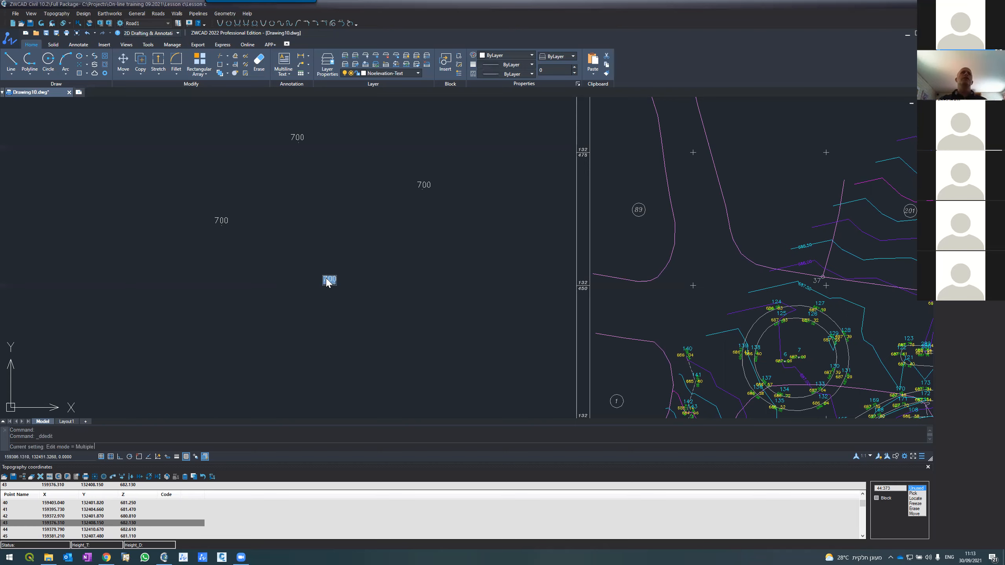
{"action": "type", "text": "698"}
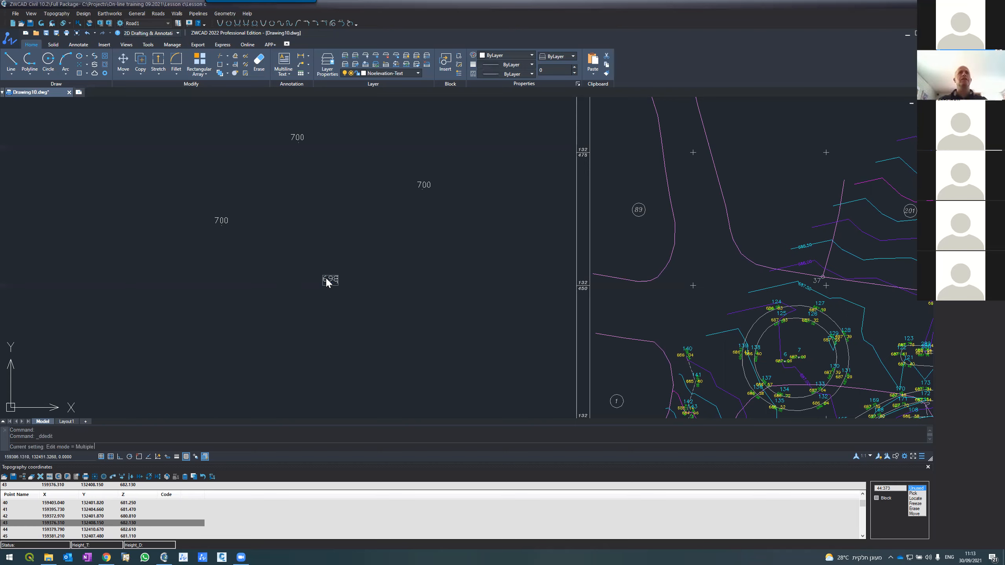
{"action": "key", "text": "Return"}
{"action": "key", "text": "Escape"}
Change the eastern point's label to 697.55 and the northernmost label to 695.67
{"action": "double_click", "coordinate": [419, 183]}
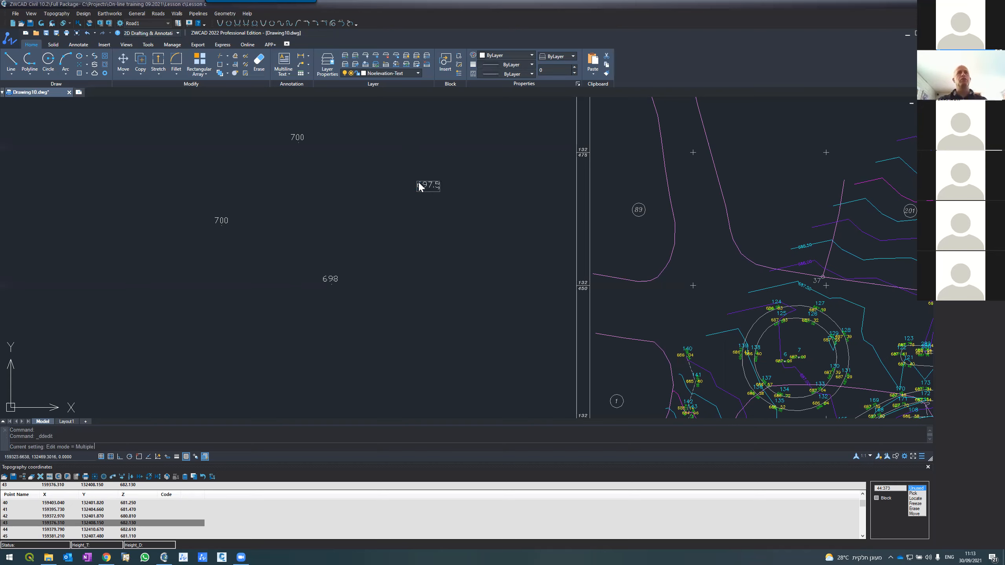
{"action": "key", "text": "Return"}
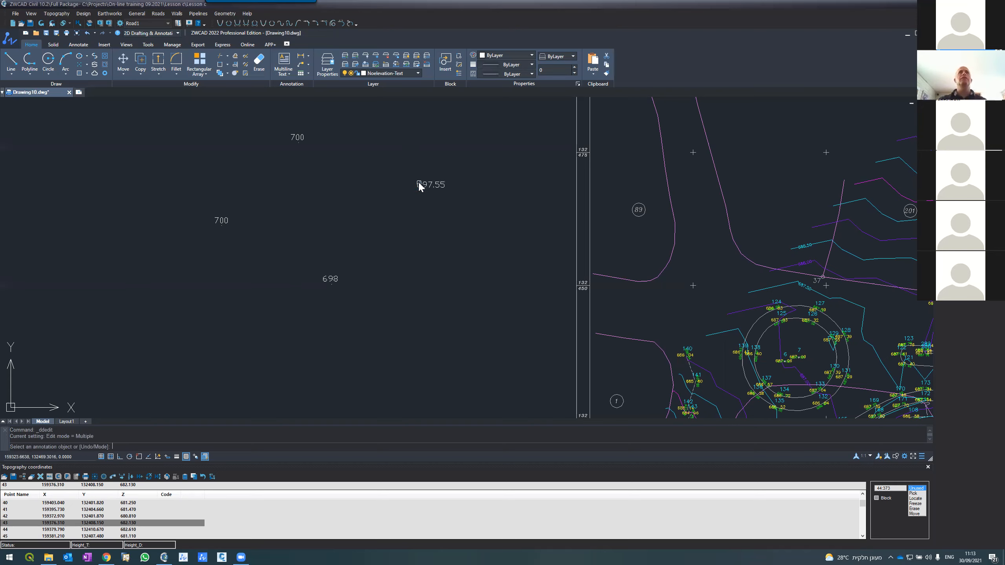
{"action": "left_click", "coordinate": [296, 137]}
{"action": "key", "text": "Return"}
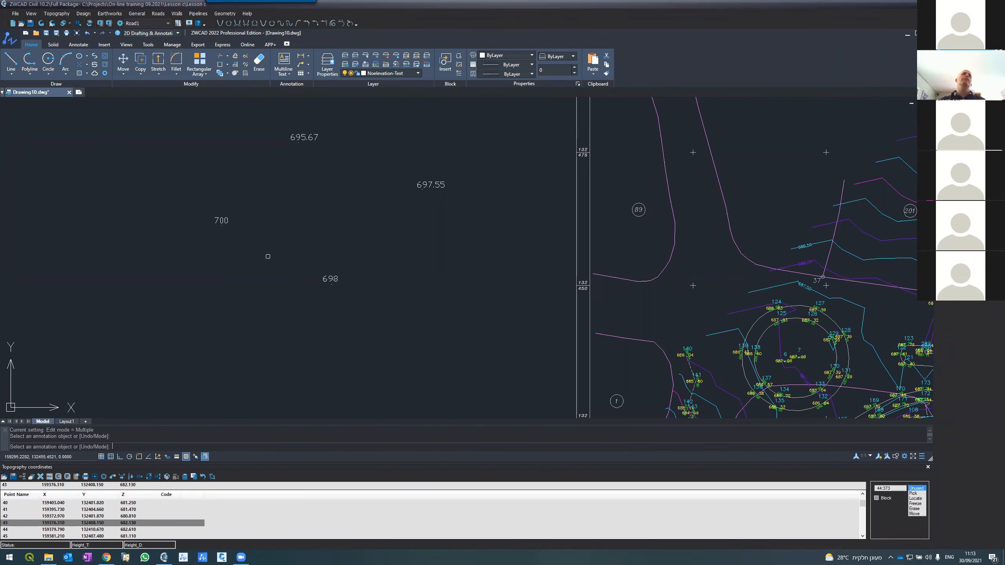
{"action": "key", "text": "Escape"}
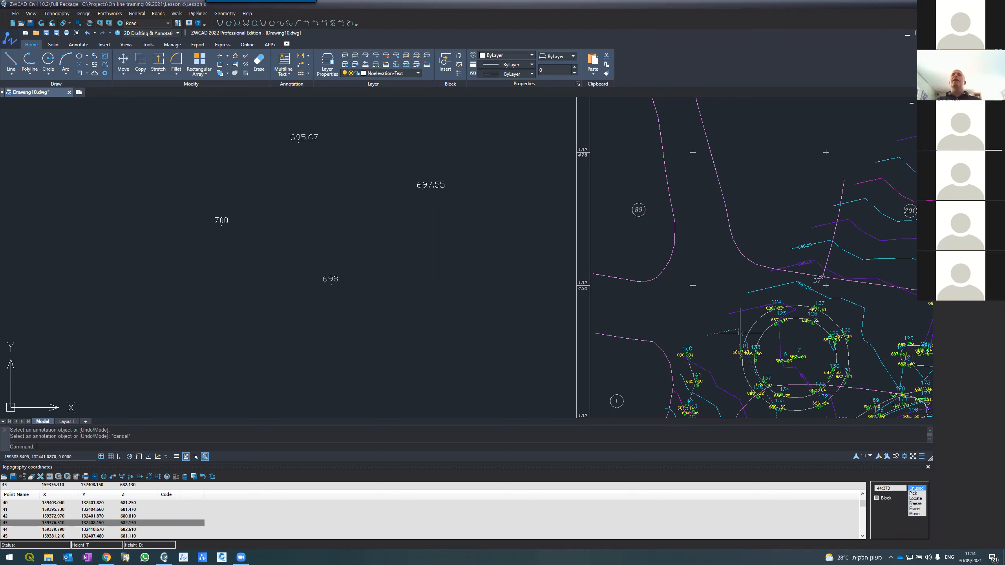
List the properties of the point beneath the 695.67 label to check its layer and Z coordinate
{"action": "scroll", "coordinate": [736, 374], "scroll_direction": "up", "scroll_amount": 6}
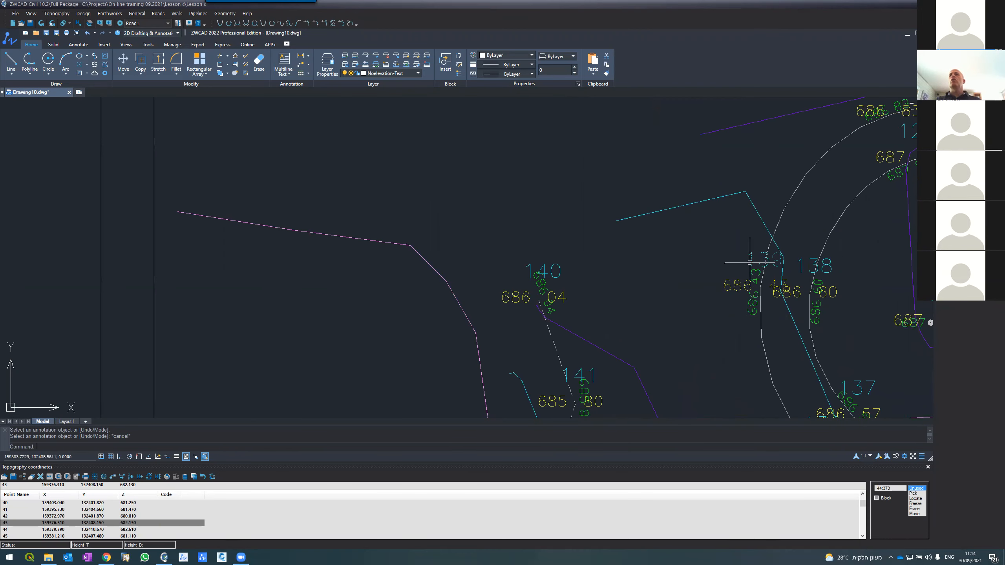
{"action": "scroll", "coordinate": [744, 285], "scroll_direction": "down", "scroll_amount": 8}
{"action": "scroll", "coordinate": [598, 289], "scroll_direction": "up", "scroll_amount": 5}
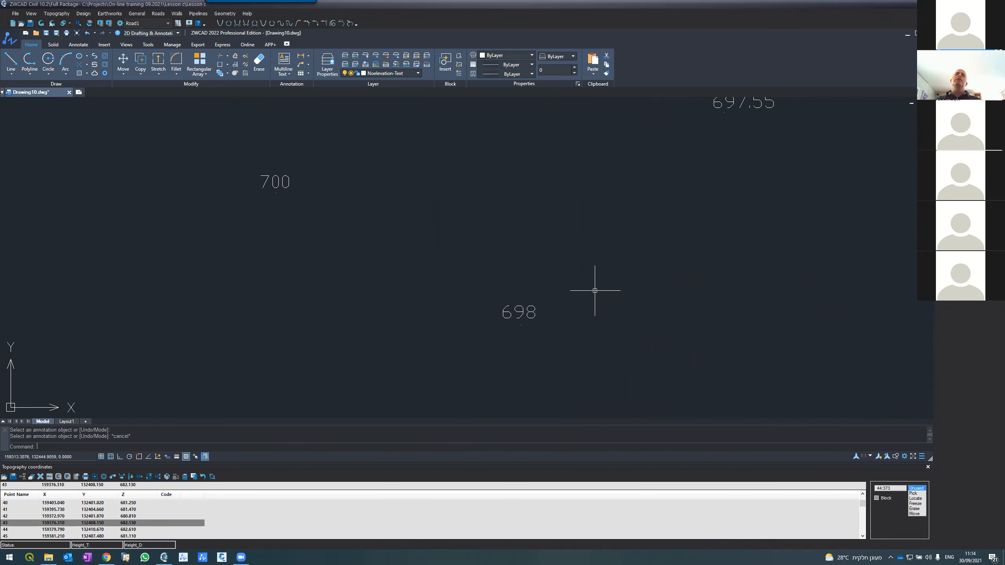
{"action": "scroll", "coordinate": [561, 287], "scroll_direction": "down", "scroll_amount": 2}
{"action": "scroll", "coordinate": [550, 162], "scroll_direction": "up", "scroll_amount": 1}
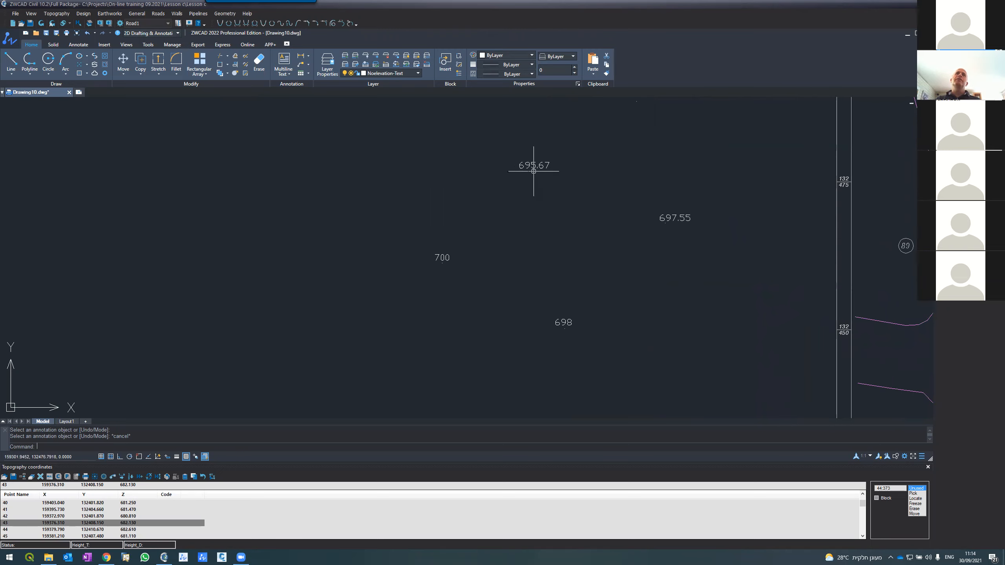
{"action": "scroll", "coordinate": [538, 166], "scroll_direction": "up", "scroll_amount": 6}
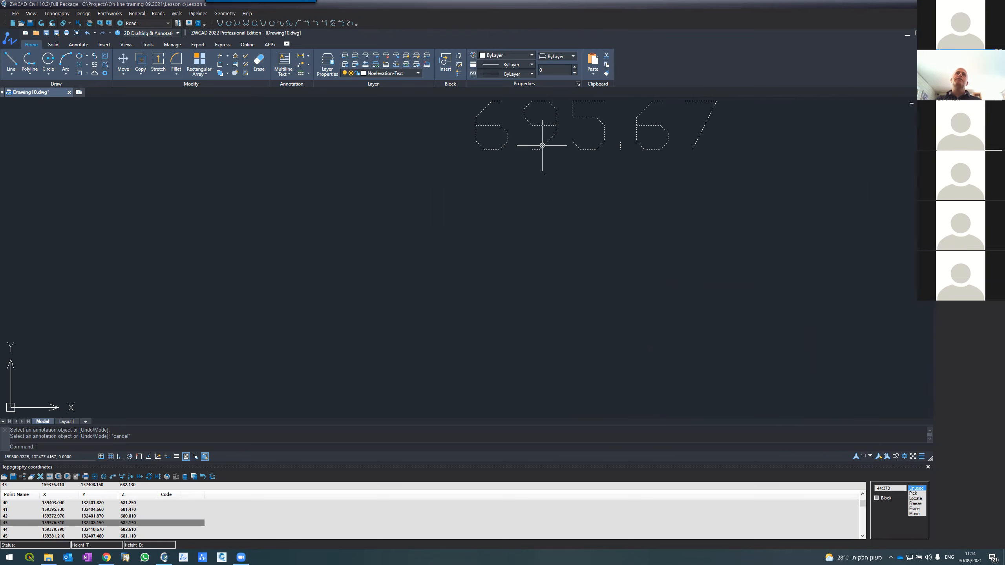
{"action": "left_click", "coordinate": [544, 173]}
{"action": "type", "text": "LI"}
{"action": "key", "text": "Return"}
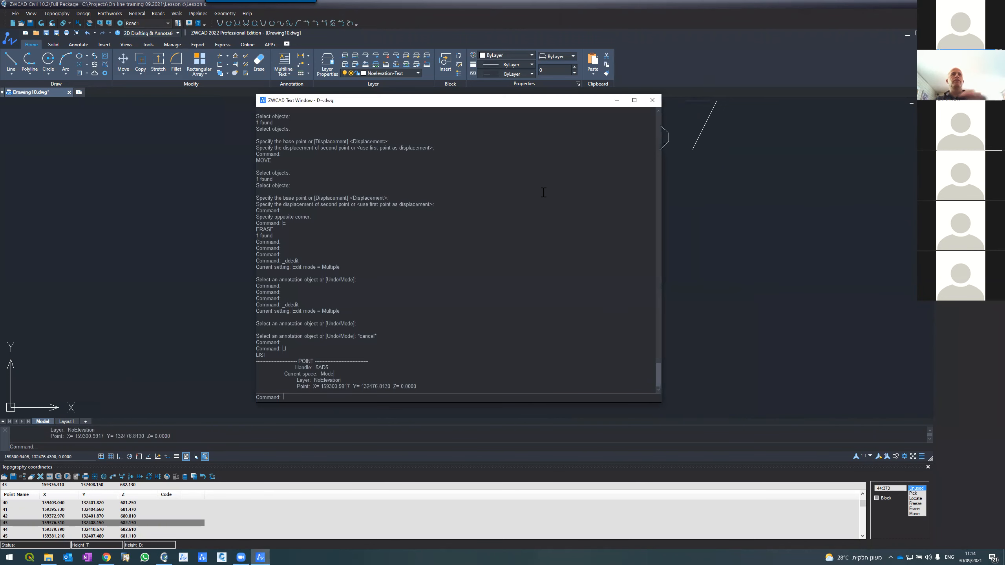
{"action": "left_click", "coordinate": [652, 101]}
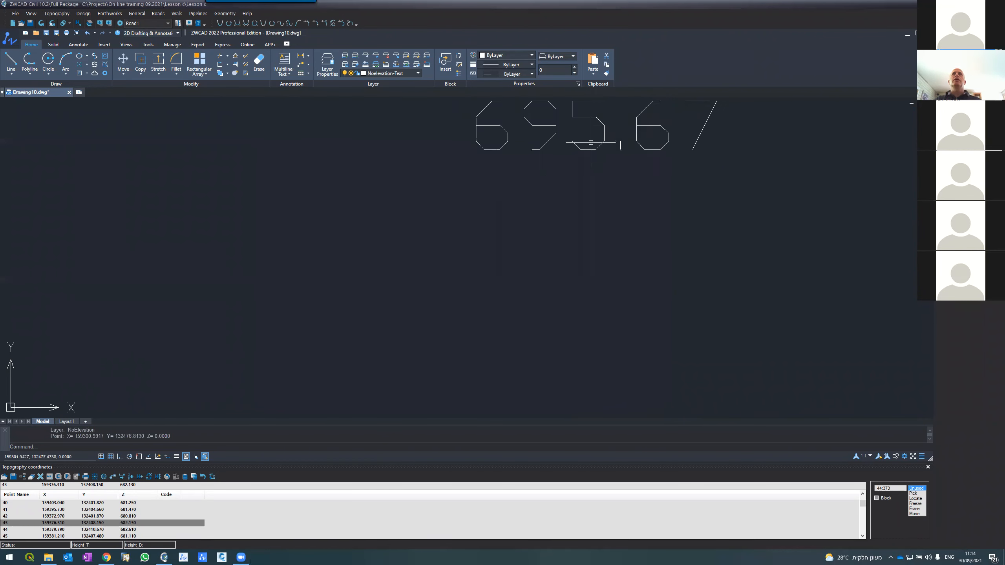
List the properties of the 695.67 text to check its layer, insertion point and text value
{"action": "left_click", "coordinate": [575, 146]}
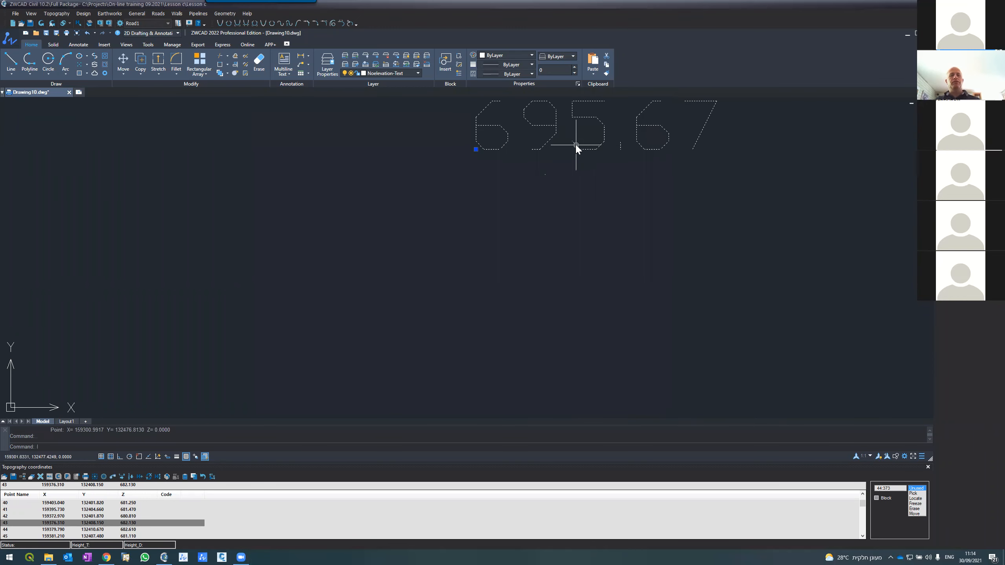
{"action": "type", "text": "LI"}
{"action": "key", "text": "Return"}
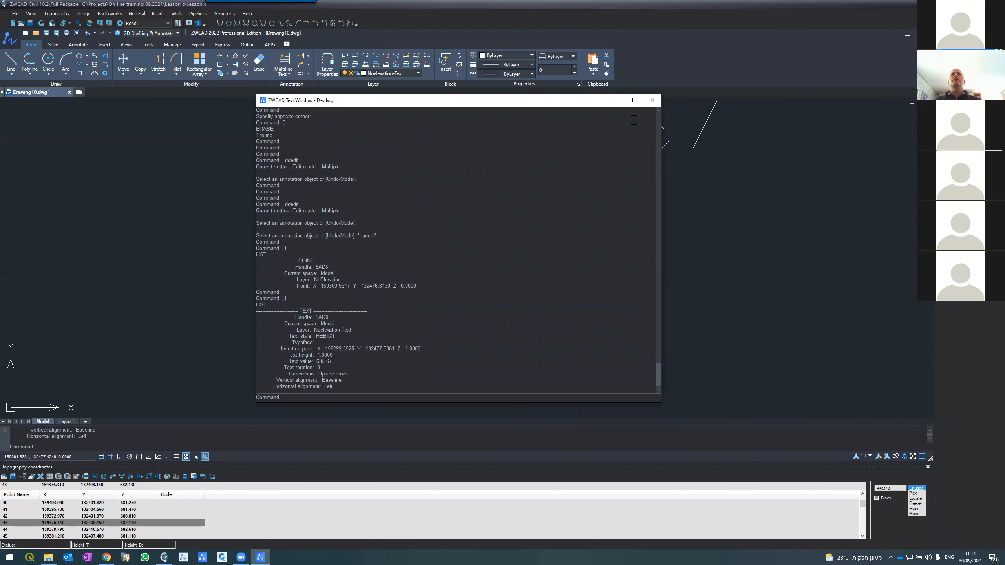
{"action": "left_click", "coordinate": [652, 100]}
{"action": "scroll", "coordinate": [564, 230], "scroll_direction": "down", "scroll_amount": 10}
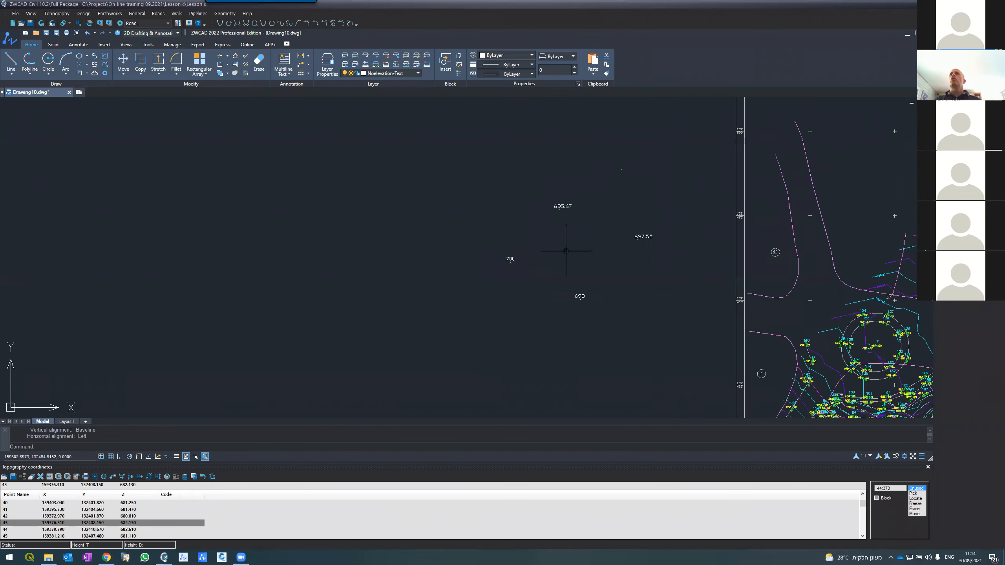
{"action": "scroll", "coordinate": [566, 250], "scroll_direction": "up", "scroll_amount": 1}
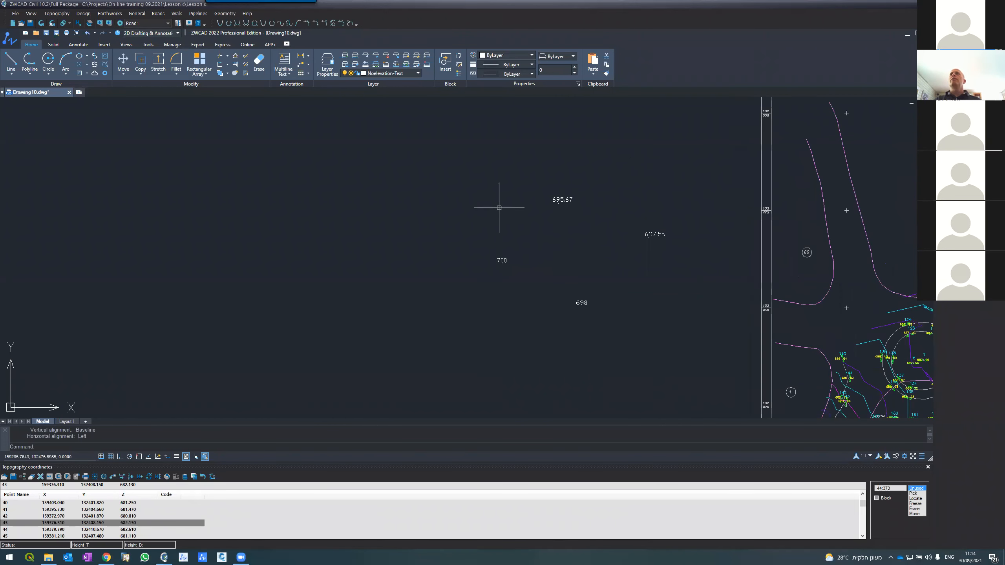
{"action": "left_click", "coordinate": [141, 15]}
{"action": "key", "text": "Escape"}
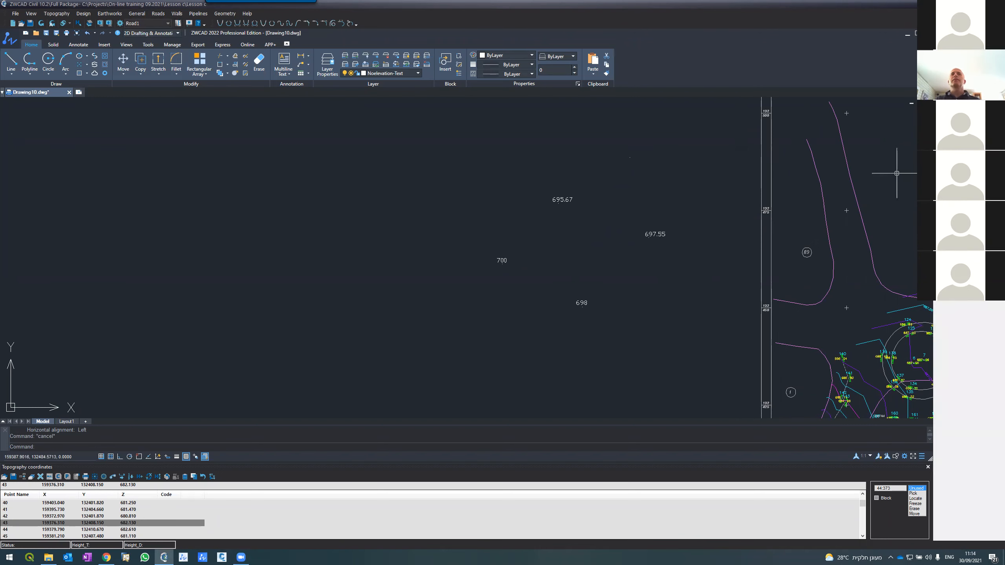
Go to the end of the Topography coordinates table, past point 372
{"action": "left_click", "coordinate": [861, 522]}
{"action": "left_click", "coordinate": [861, 525]}
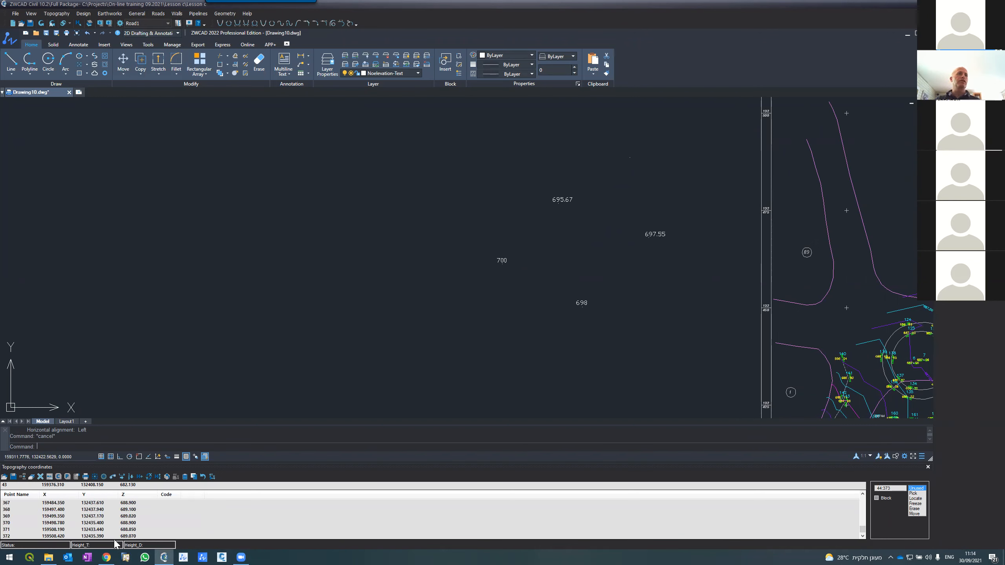
{"action": "scroll", "coordinate": [115, 536], "scroll_direction": "down", "scroll_amount": 1}
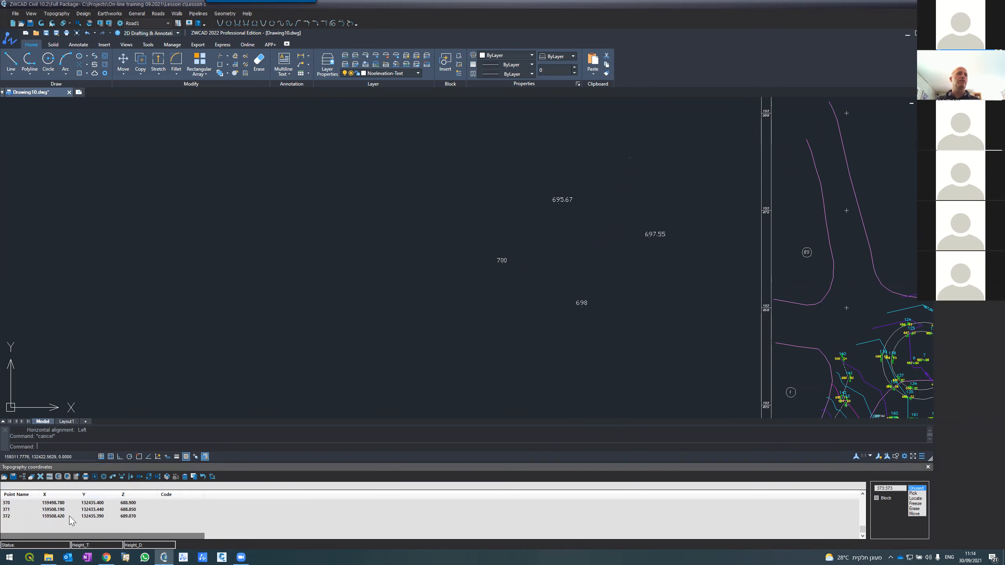
Add the points on the layer of the 700 label's point to the Topography coordinates table after point 372 and check the new rows
{"action": "left_click", "coordinate": [58, 532]}
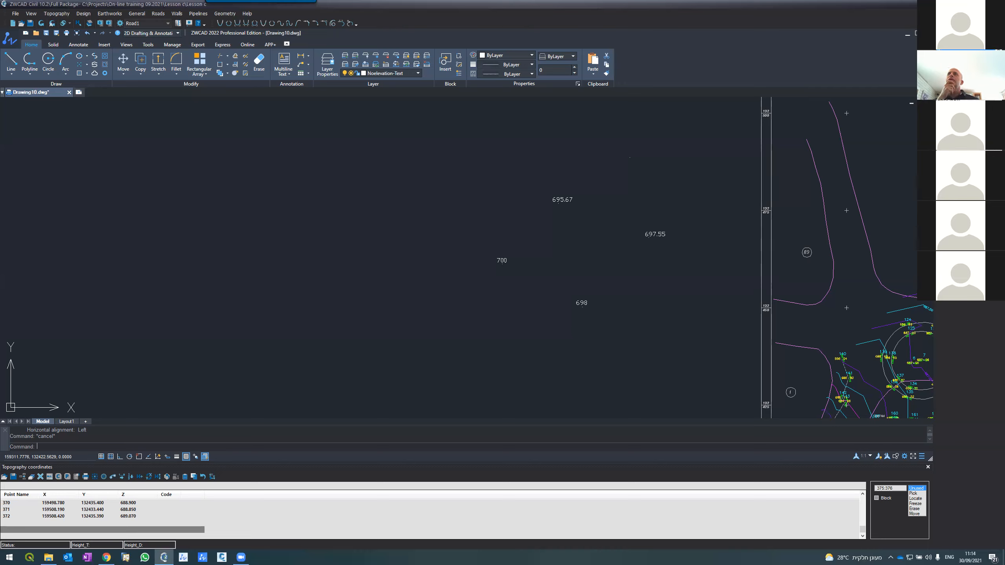
{"action": "key", "text": "Return"}
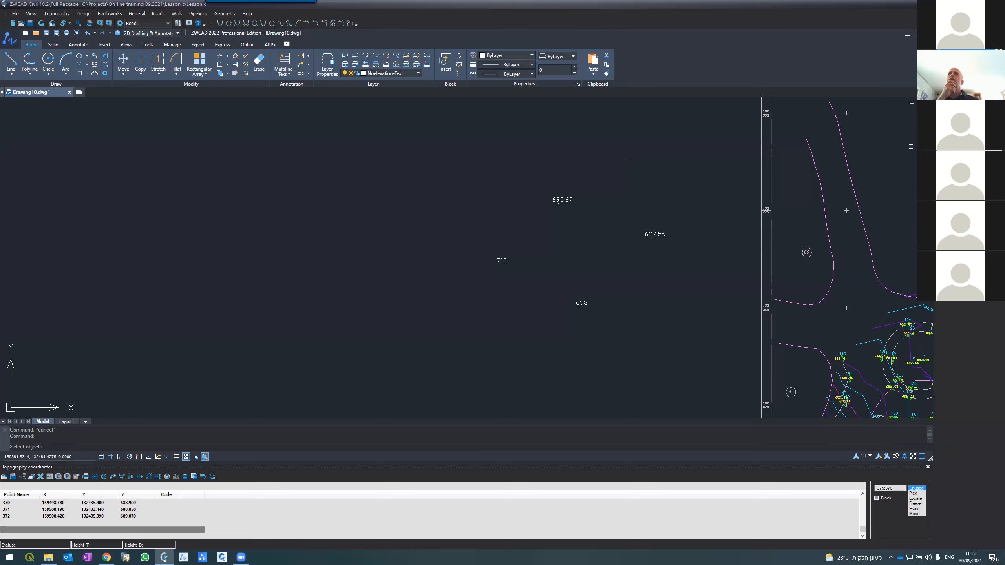
{"action": "scroll", "coordinate": [416, 296], "scroll_direction": "up", "scroll_amount": 3}
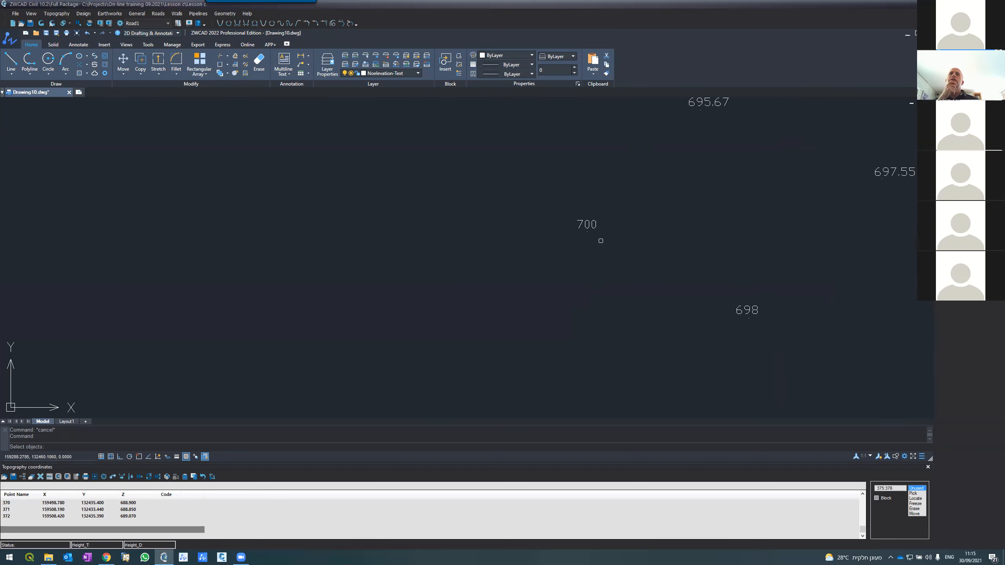
{"action": "left_click", "coordinate": [587, 232]}
{"action": "key", "text": "Return"}
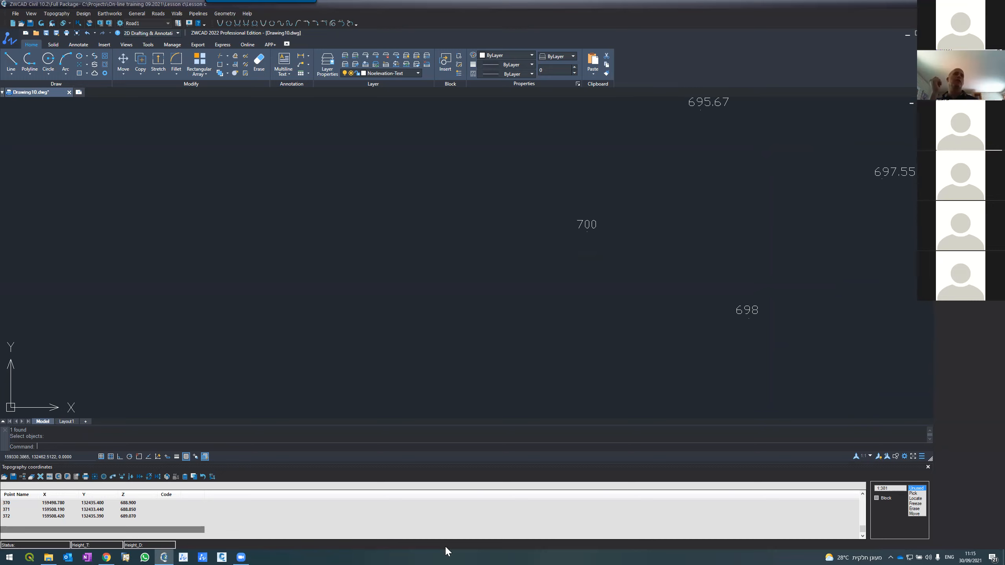
{"action": "left_click", "coordinate": [862, 536]}
{"action": "left_click", "coordinate": [862, 536]}
{"action": "left_click", "coordinate": [862, 535]}
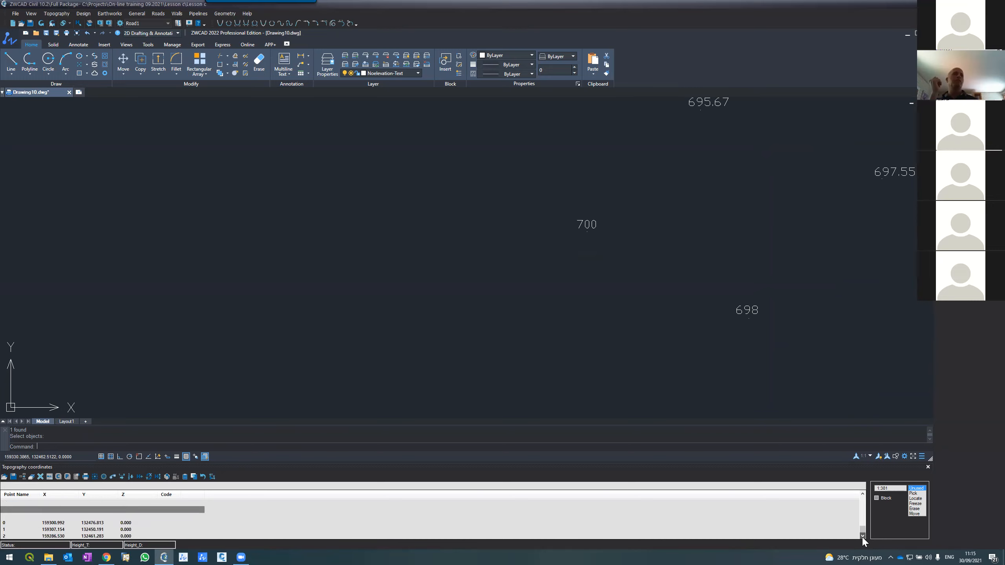
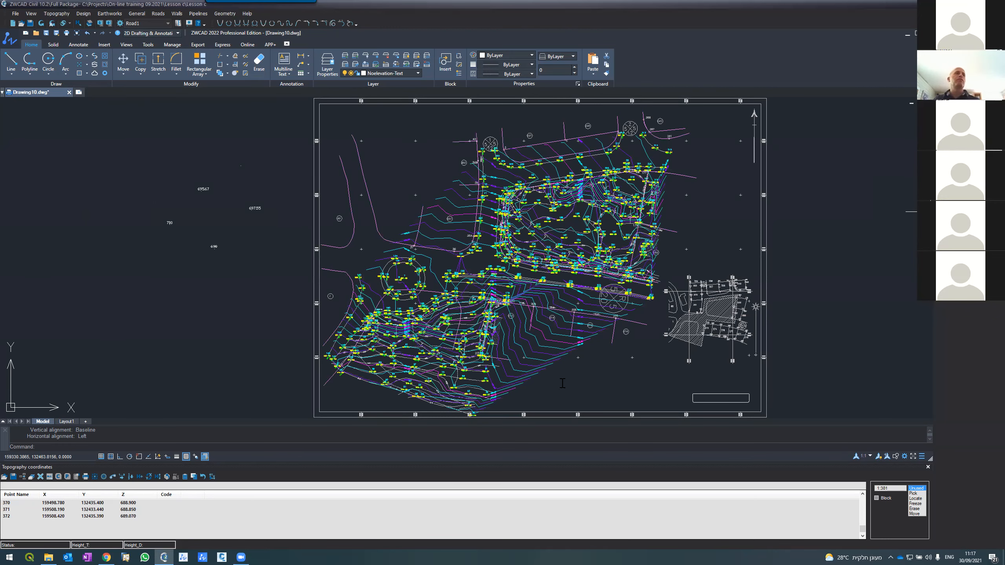
Measure the distance from the point beneath the 697.55 label to just above its text
{"action": "left_click", "coordinate": [861, 532]}
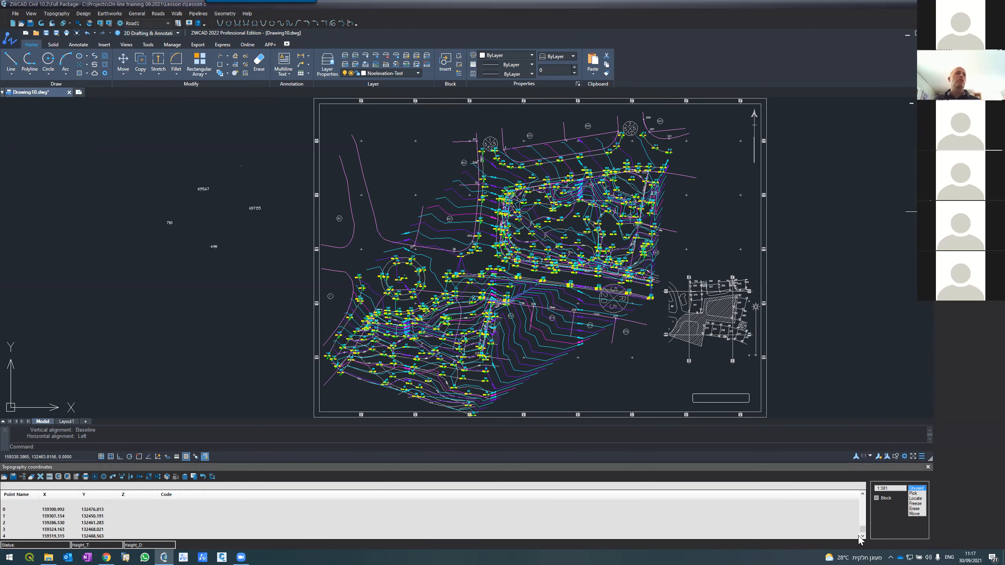
{"action": "left_click", "coordinate": [87, 509]}
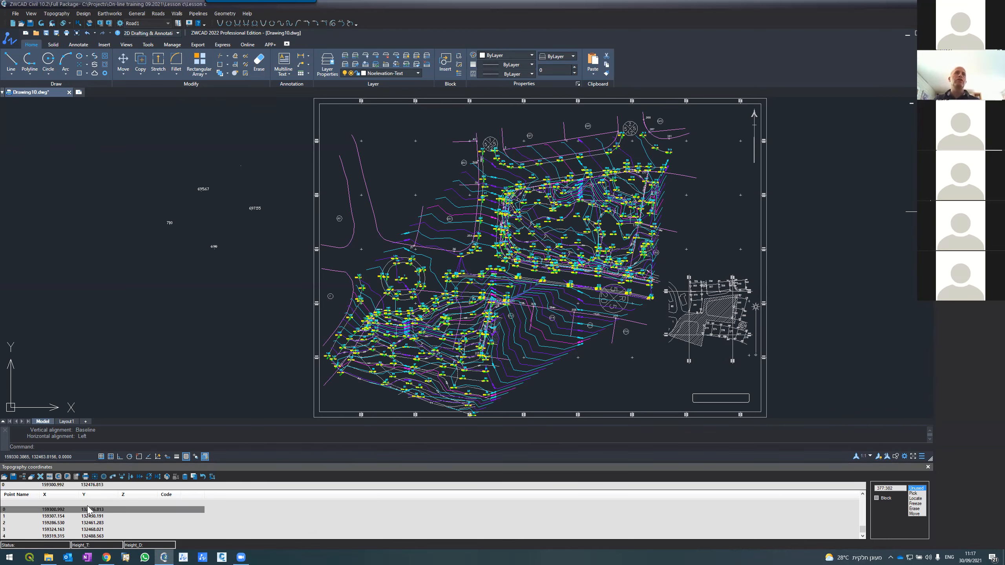
{"action": "scroll", "coordinate": [249, 205], "scroll_direction": "up", "scroll_amount": 6}
{"action": "scroll", "coordinate": [254, 213], "scroll_direction": "down", "scroll_amount": 1}
{"action": "type", "text": "DIST"}
{"action": "key", "text": "Return"}
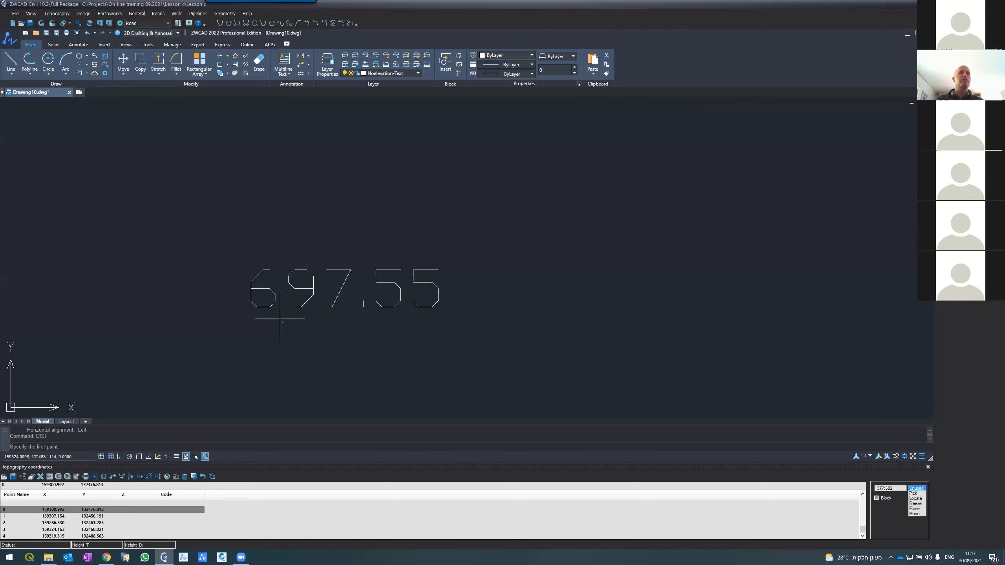
{"action": "left_click", "coordinate": [282, 321]}
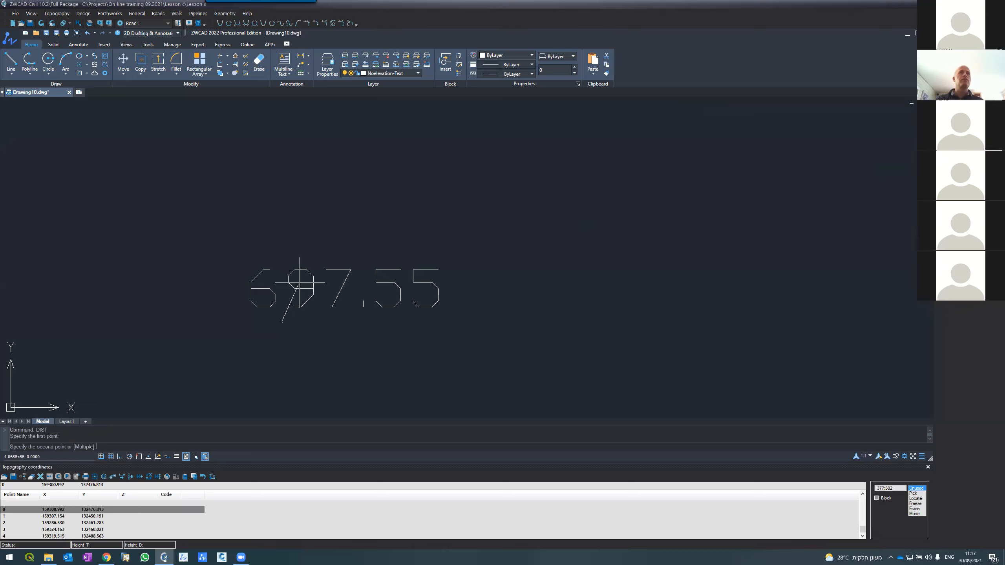
{"action": "left_click", "coordinate": [309, 262]}
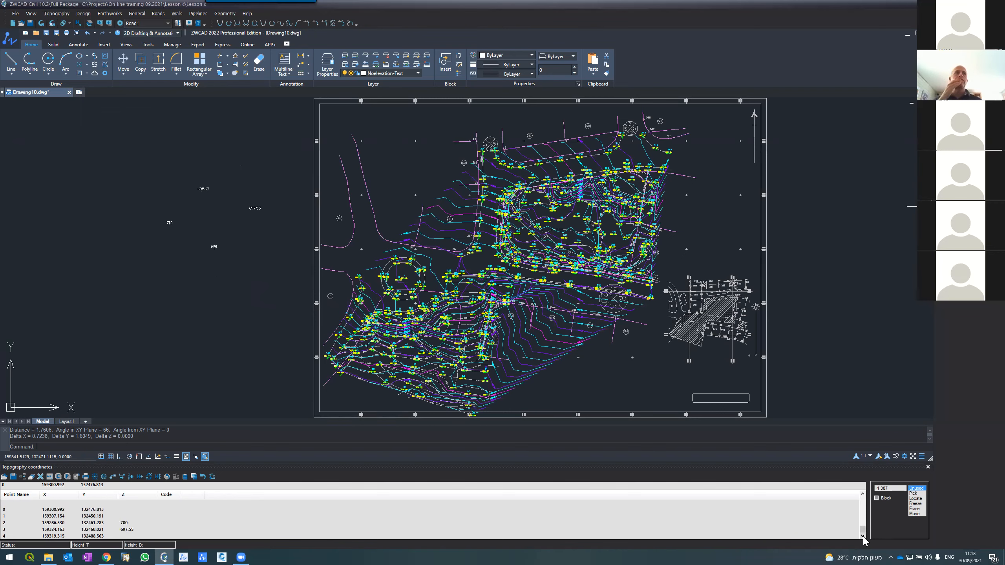
Compare the Z values of the added points 0 to 4 with the elevation labels in the drawing
{"action": "left_click", "coordinate": [71, 530]}
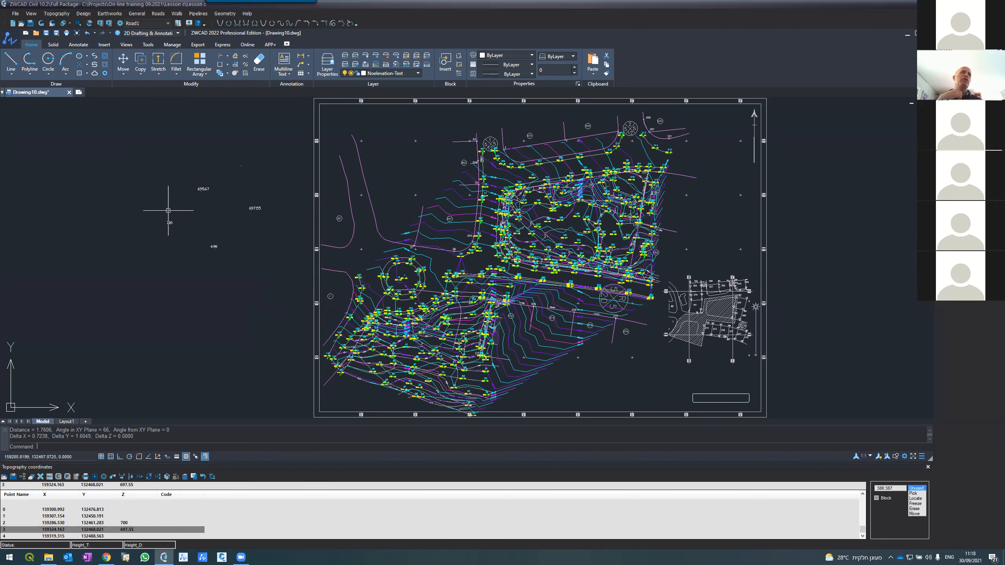
{"action": "scroll", "coordinate": [168, 210], "scroll_direction": "up", "scroll_amount": 5}
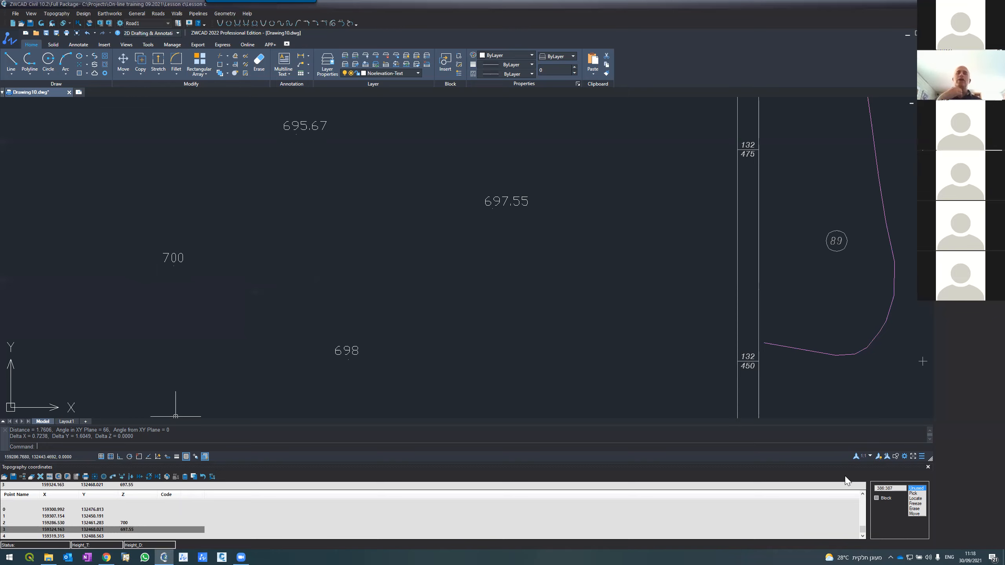
{"action": "left_click", "coordinate": [863, 494]}
{"action": "left_click", "coordinate": [864, 494]}
{"action": "left_click", "coordinate": [863, 494]}
{"action": "left_click", "coordinate": [863, 493]}
{"action": "left_click", "coordinate": [863, 494]}
{"action": "left_click", "coordinate": [863, 494]}
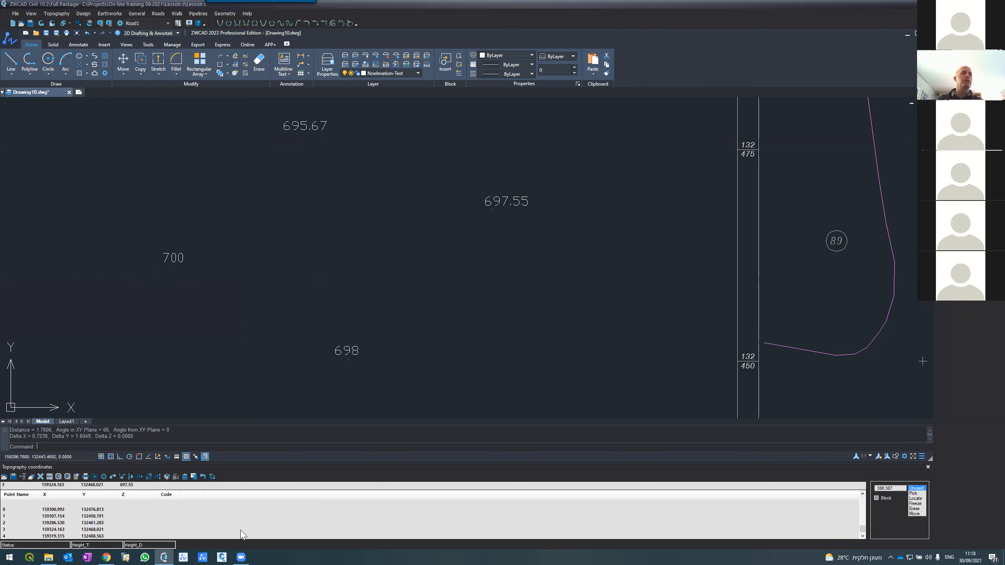
Delete points 0 to 4 from the Topography coordinates table and go to the blank row below point 372
{"action": "left_click", "coordinate": [132, 515]}
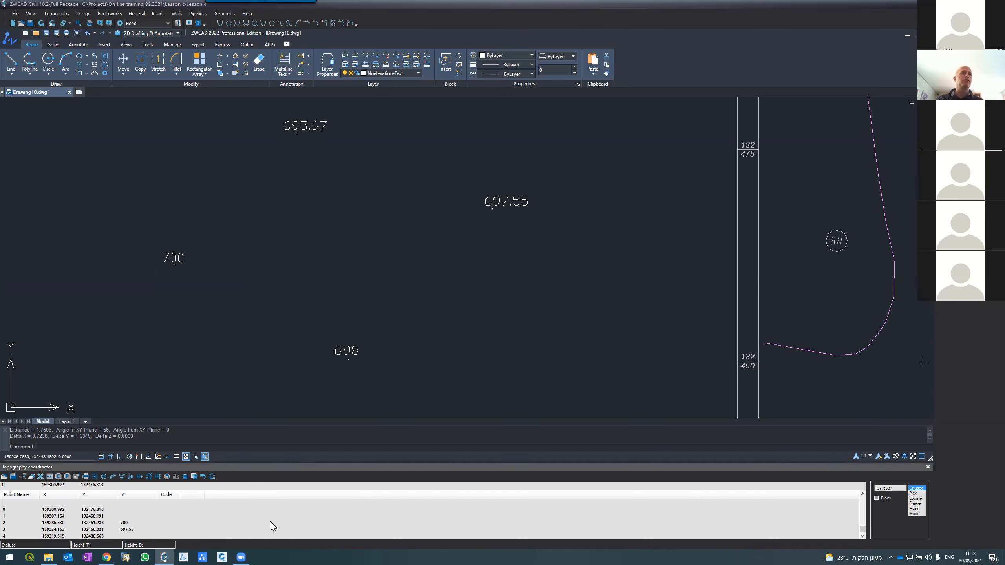
{"action": "left_click", "coordinate": [133, 536]}
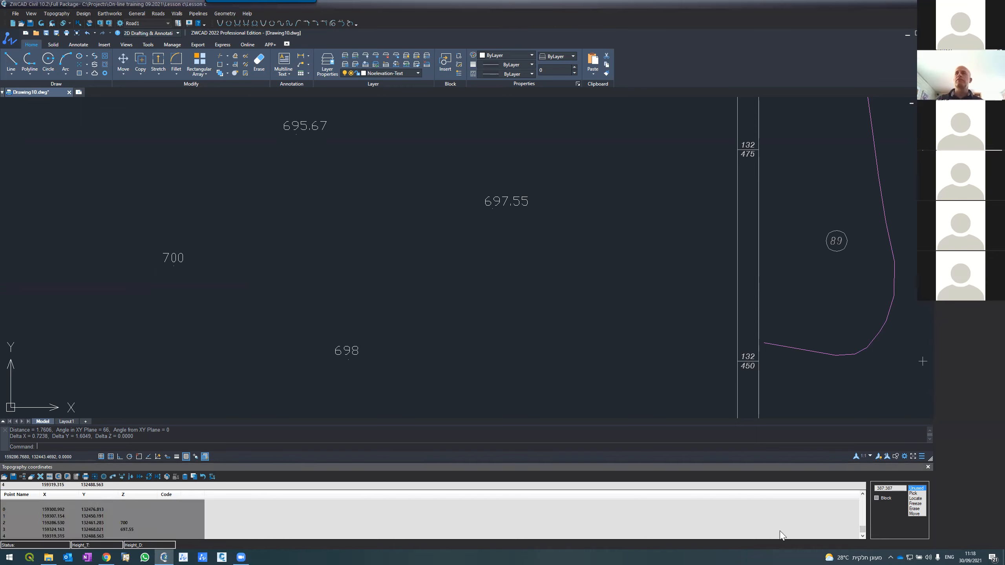
{"action": "left_click", "coordinate": [876, 499]}
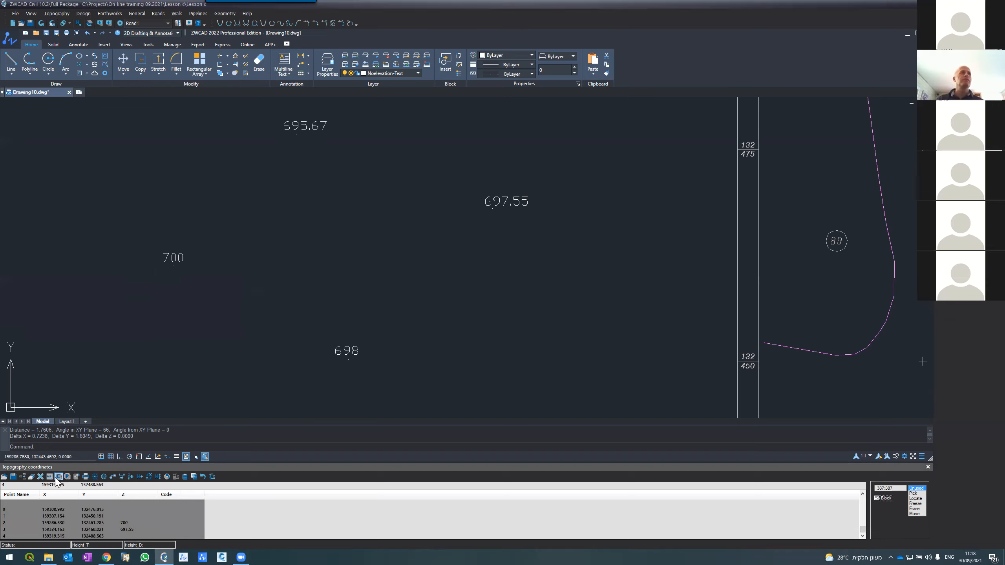
{"action": "left_click", "coordinate": [32, 476]}
{"action": "left_click", "coordinate": [111, 530]}
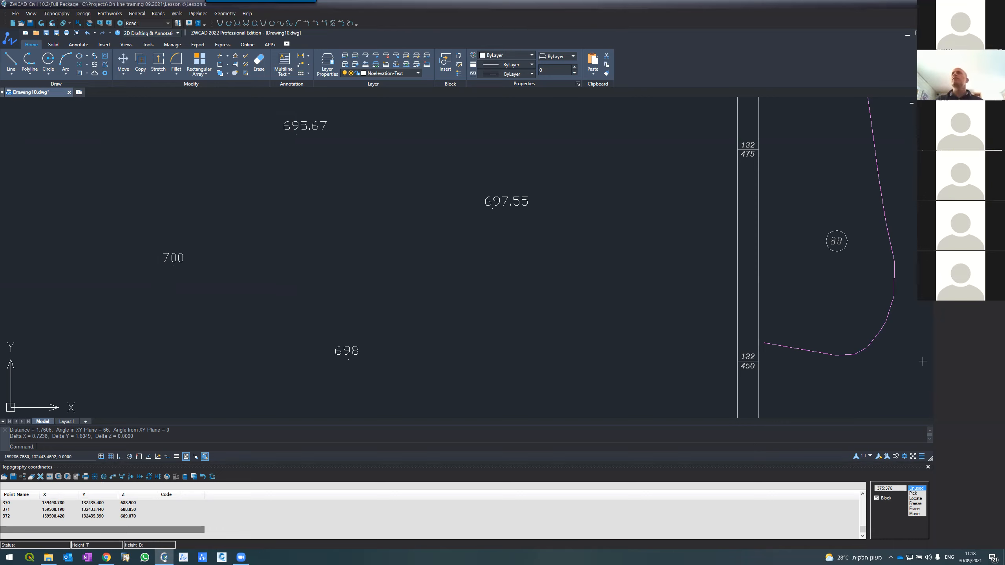
Check the Z values of points 0 to 4 at the end of the Topography coordinates table
{"action": "middle_click", "coordinate": [923, 361]}
{"action": "middle_click", "coordinate": [923, 361]}
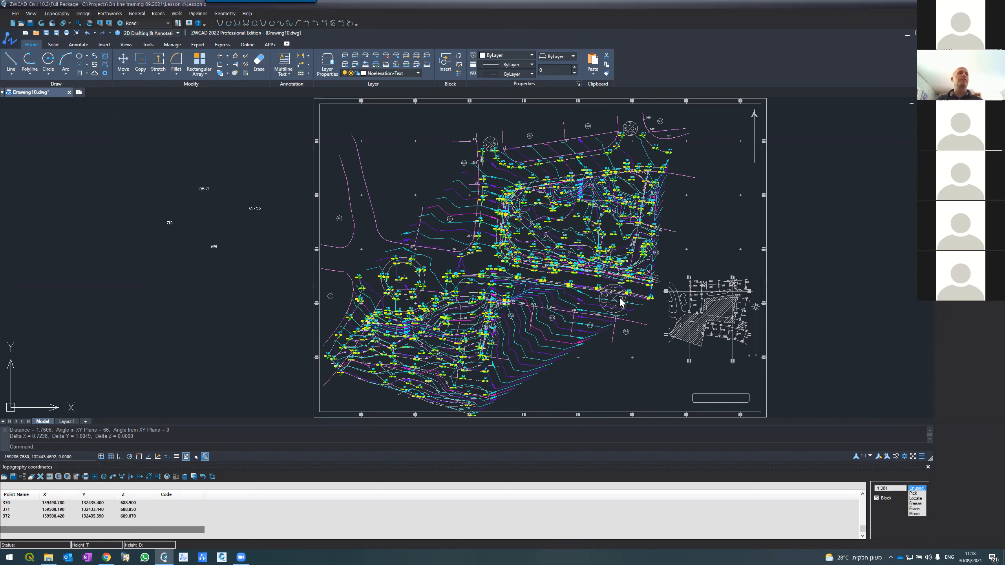
{"action": "left_click", "coordinate": [863, 536]}
{"action": "left_click", "coordinate": [862, 536]}
{"action": "left_click", "coordinate": [863, 536]}
{"action": "left_click", "coordinate": [863, 536]}
{"action": "left_click", "coordinate": [863, 536]}
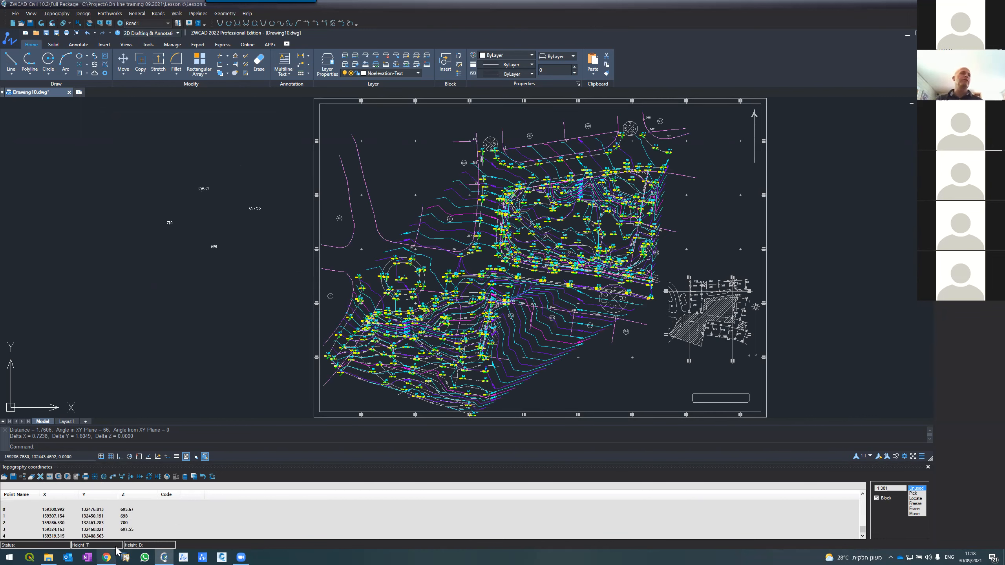
{"action": "left_click", "coordinate": [95, 511]}
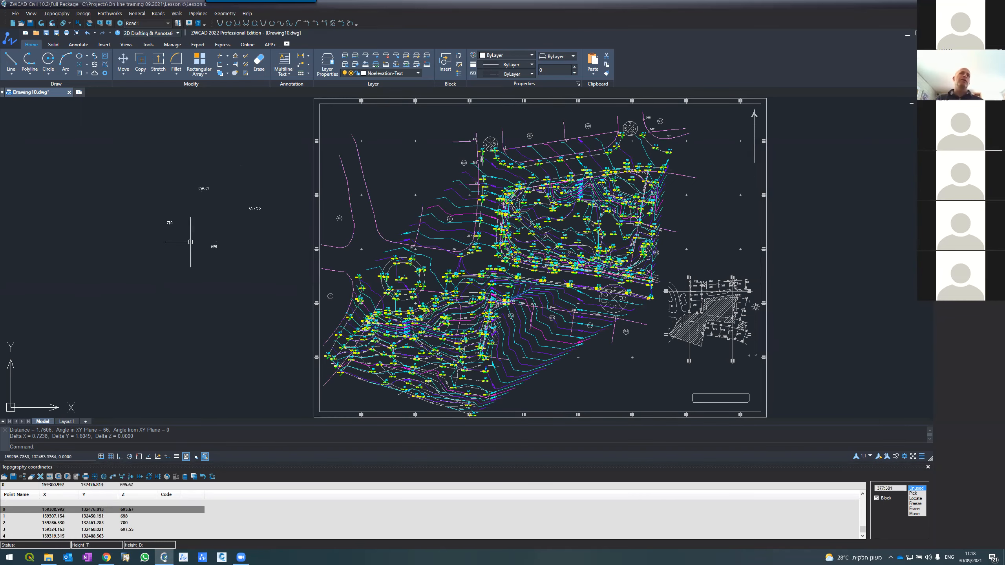
Examine the 698 label and the point beneath it close up
{"action": "scroll", "coordinate": [195, 245], "scroll_direction": "up", "scroll_amount": 1}
{"action": "scroll", "coordinate": [195, 245], "scroll_direction": "up", "scroll_amount": 1}
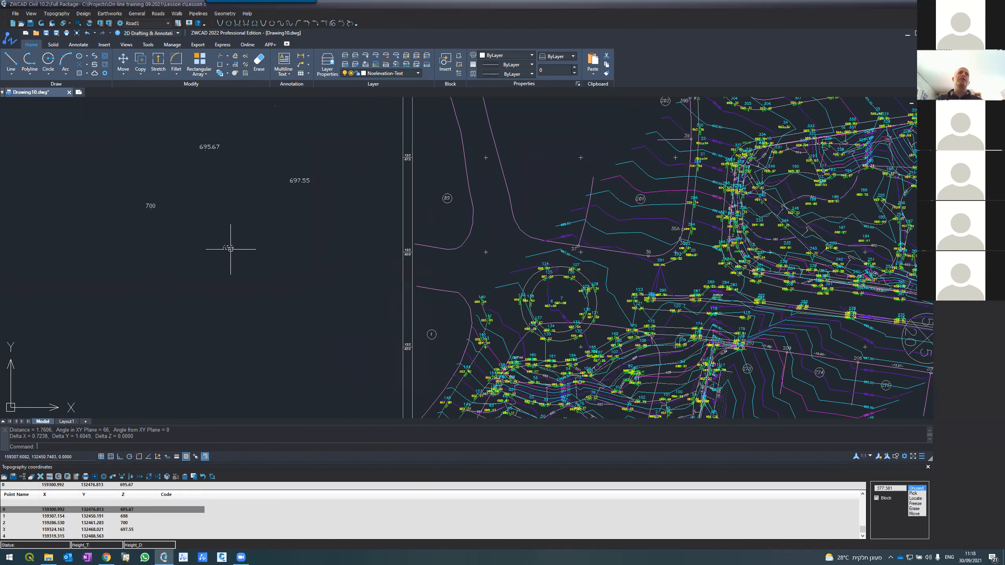
{"action": "scroll", "coordinate": [229, 244], "scroll_direction": "up", "scroll_amount": 3}
{"action": "scroll", "coordinate": [229, 244], "scroll_direction": "up", "scroll_amount": 10}
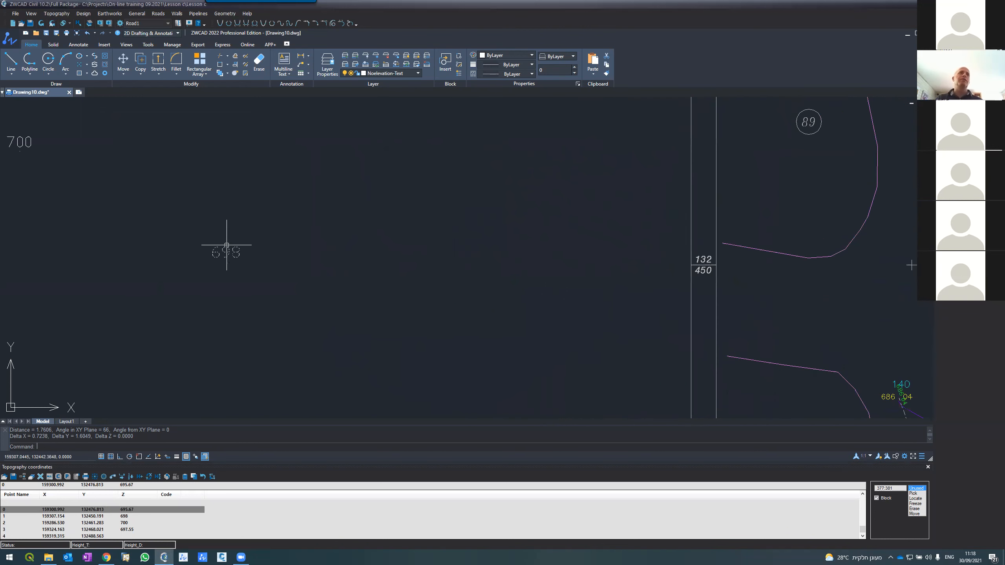
{"action": "scroll", "coordinate": [228, 329], "scroll_direction": "down", "scroll_amount": 3}
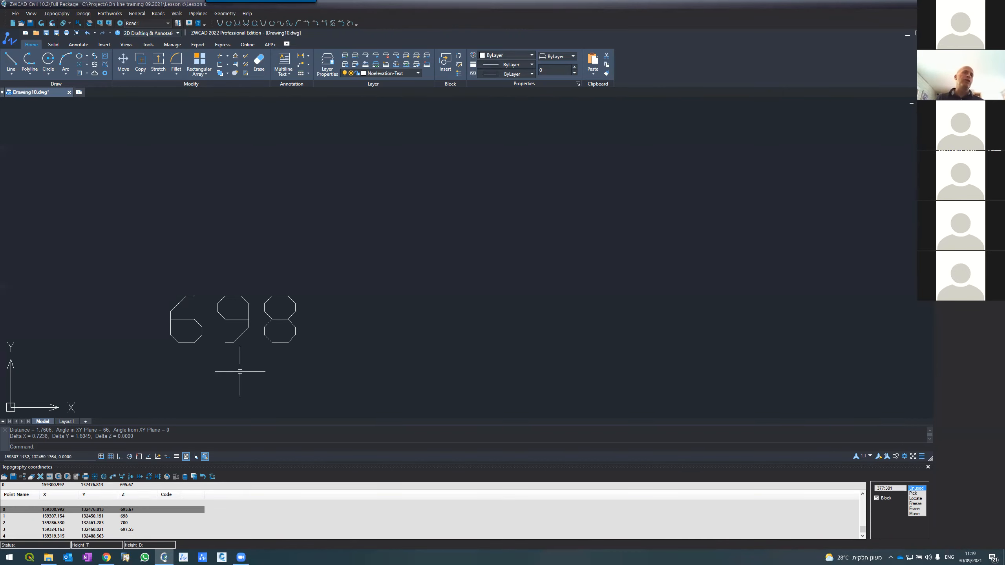
{"action": "scroll", "coordinate": [241, 370], "scroll_direction": "up", "scroll_amount": 1}
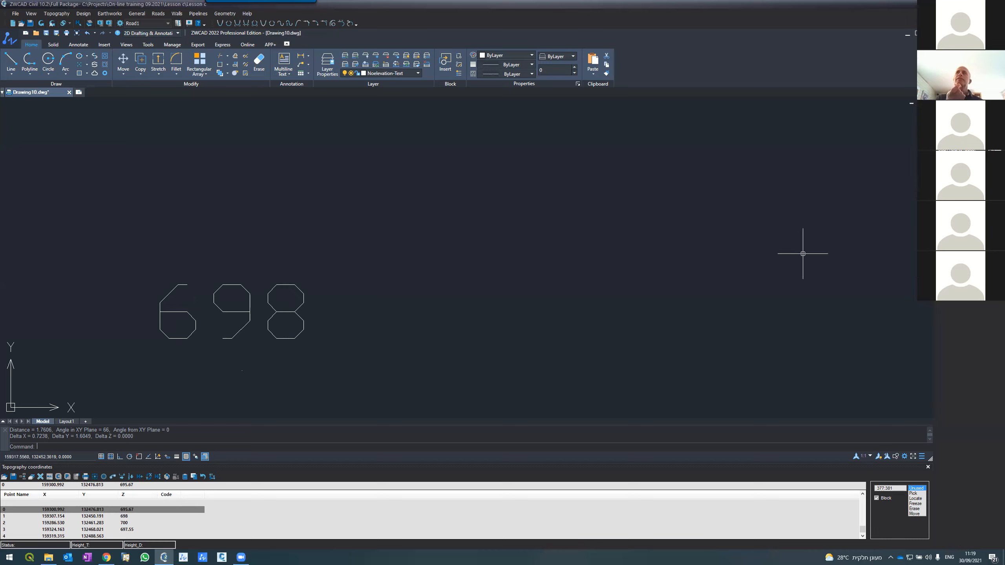
Redraw the topography points with their names and elevations, and inspect points 0 to 4 beside the elevation labels
{"action": "left_click", "coordinate": [41, 23]}
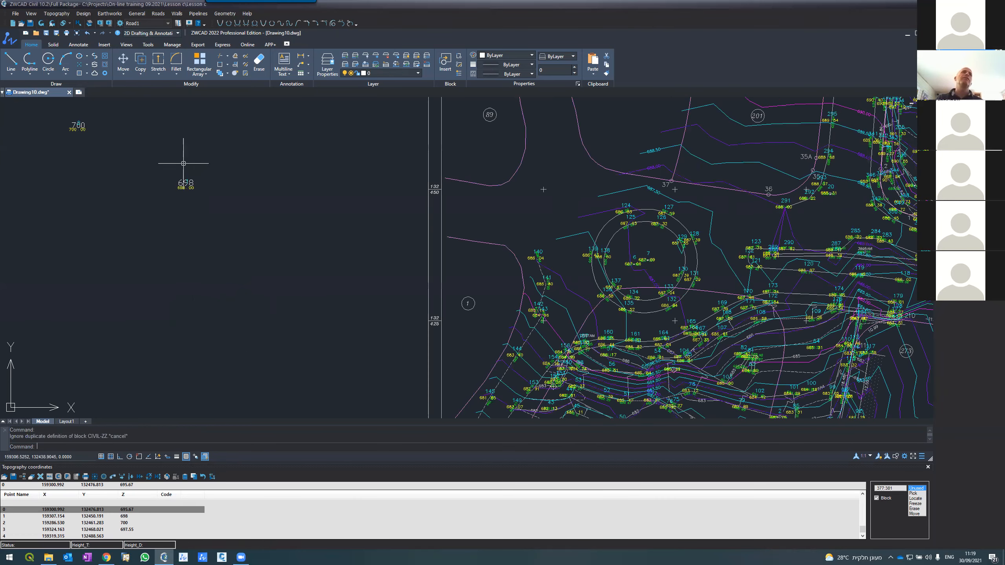
{"action": "scroll", "coordinate": [129, 137], "scroll_direction": "up", "scroll_amount": 10}
{"action": "scroll", "coordinate": [83, 171], "scroll_direction": "down", "scroll_amount": 8}
{"action": "scroll", "coordinate": [111, 219], "scroll_direction": "down", "scroll_amount": 3}
{"action": "scroll", "coordinate": [117, 218], "scroll_direction": "up", "scroll_amount": 6}
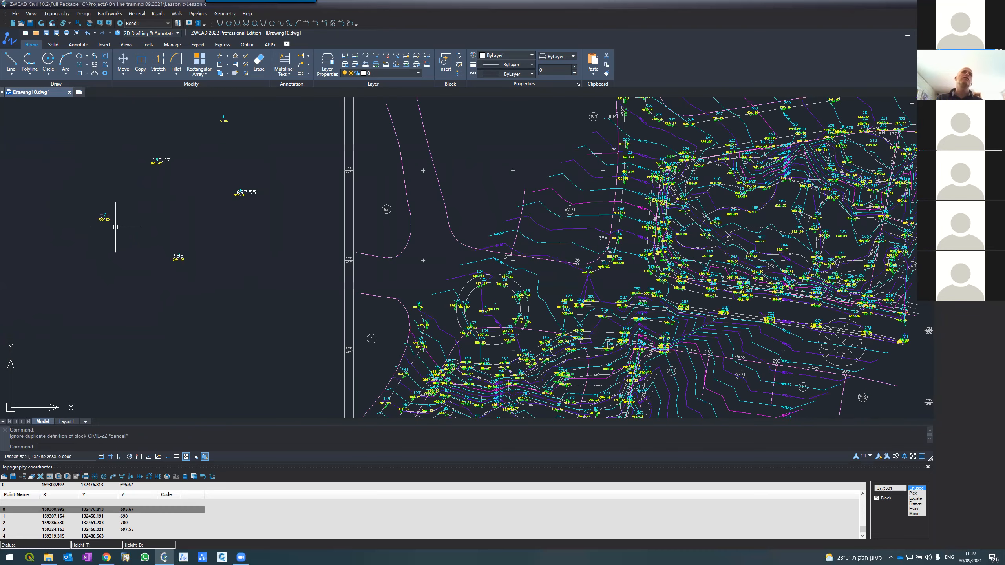
{"action": "scroll", "coordinate": [150, 229], "scroll_direction": "down", "scroll_amount": 5}
{"action": "scroll", "coordinate": [213, 164], "scroll_direction": "up", "scroll_amount": 5}
{"action": "scroll", "coordinate": [358, 142], "scroll_direction": "down", "scroll_amount": 1}
{"action": "scroll", "coordinate": [365, 150], "scroll_direction": "up", "scroll_amount": 3}
{"action": "scroll", "coordinate": [368, 151], "scroll_direction": "down", "scroll_amount": 4}
{"action": "scroll", "coordinate": [368, 150], "scroll_direction": "down", "scroll_amount": 3}
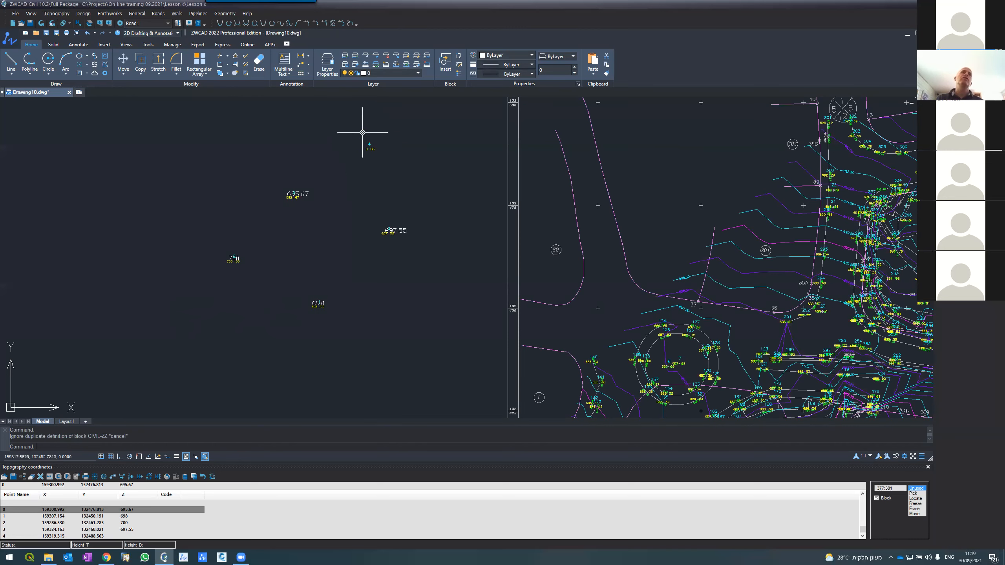
{"action": "scroll", "coordinate": [310, 281], "scroll_direction": "up", "scroll_amount": 1}
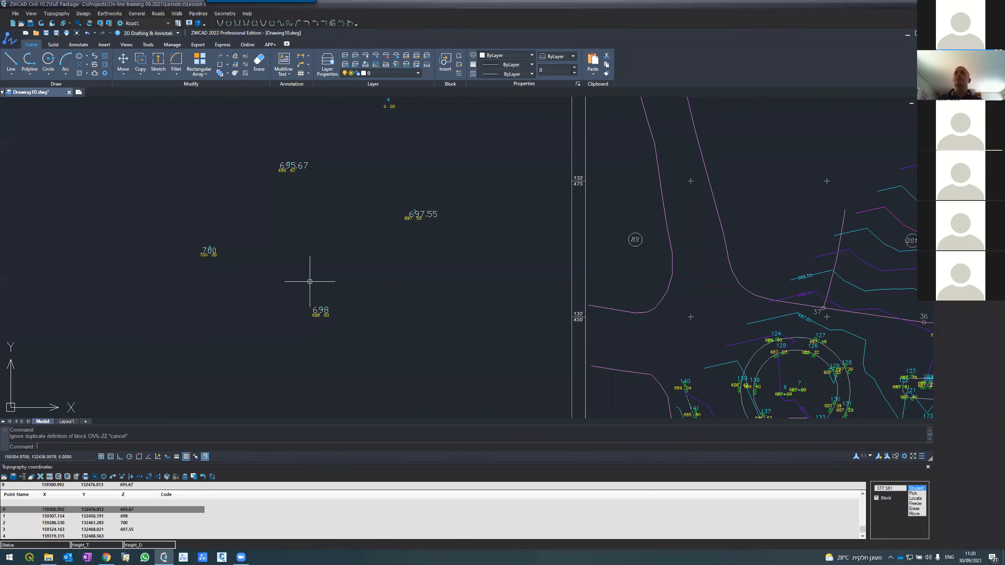
Locate point 0 in the drawing from its row in the Topography coordinates table
{"action": "left_click", "coordinate": [877, 498]}
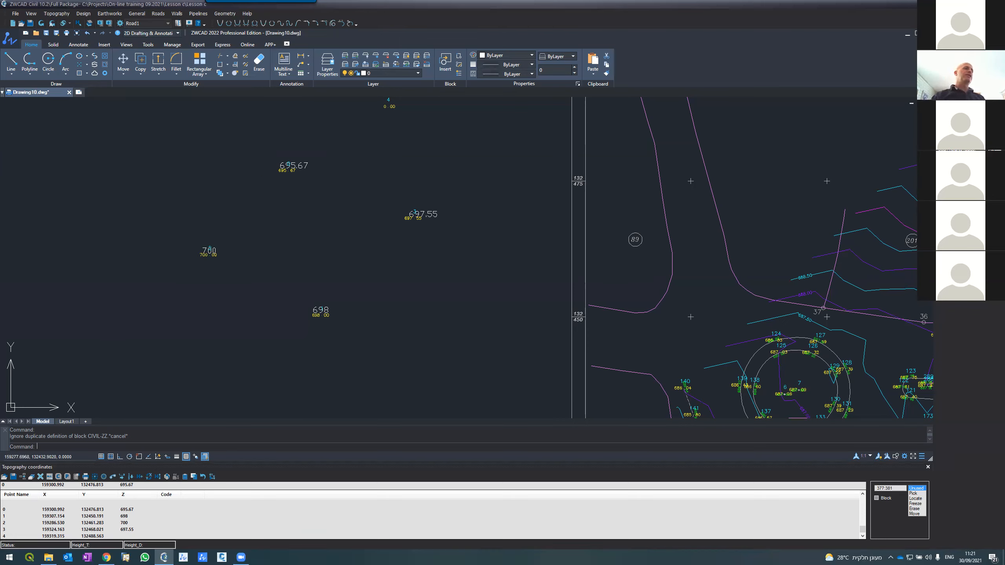
{"action": "left_click", "coordinate": [87, 517]}
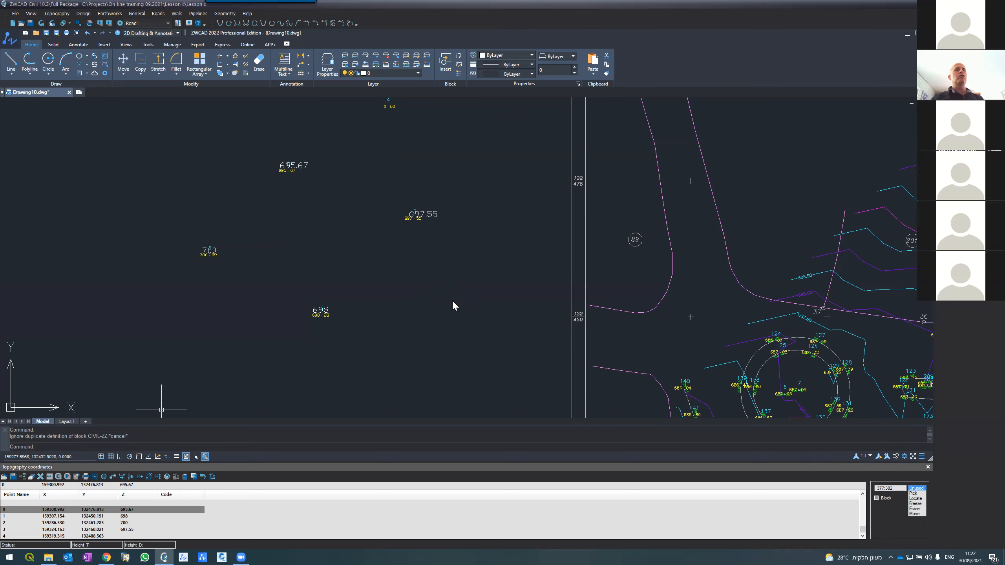
{"action": "left_click", "coordinate": [104, 477]}
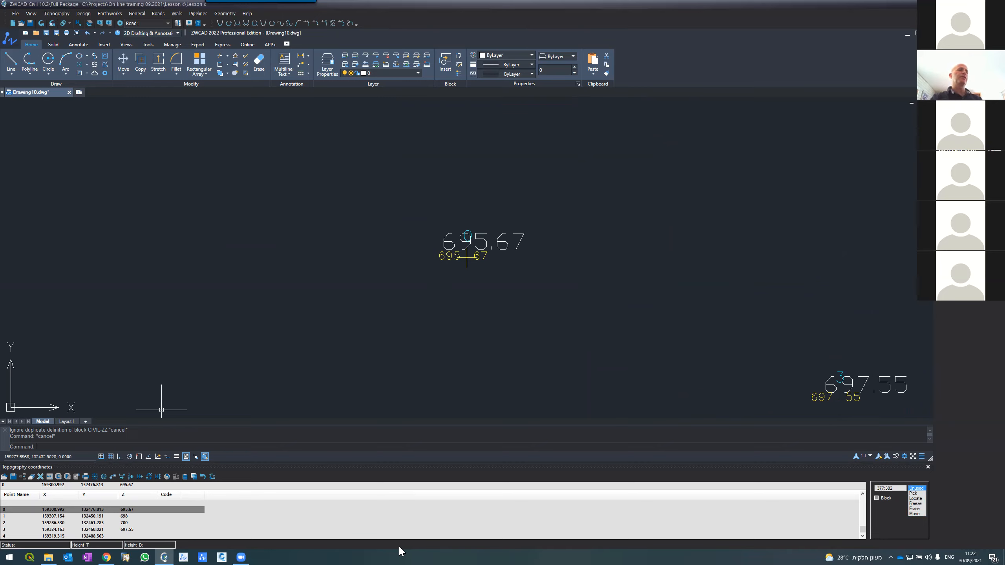
Set the code of point 1 to 63 and redraw the topography points
{"action": "left_click", "coordinate": [123, 522]}
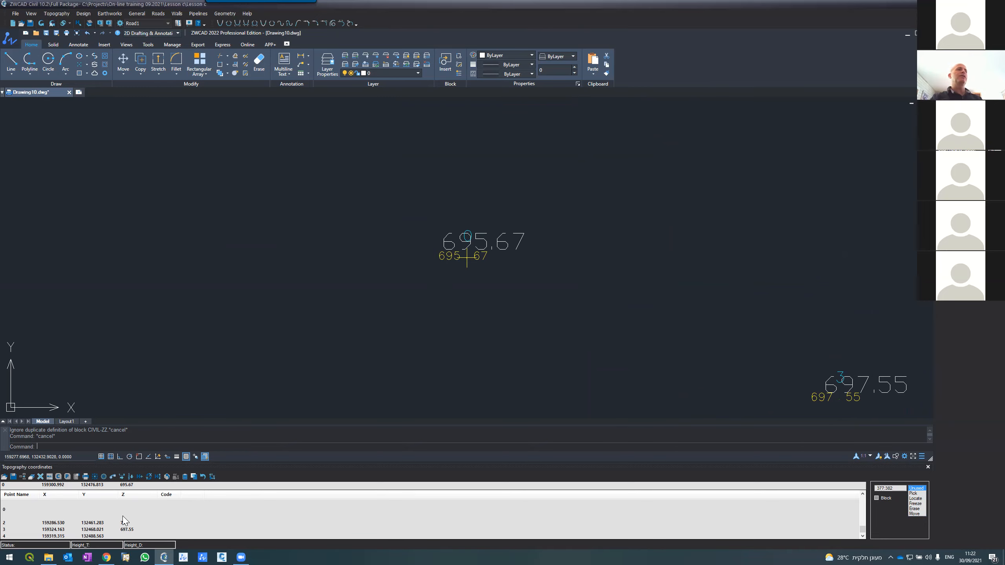
{"action": "left_click", "coordinate": [166, 485]}
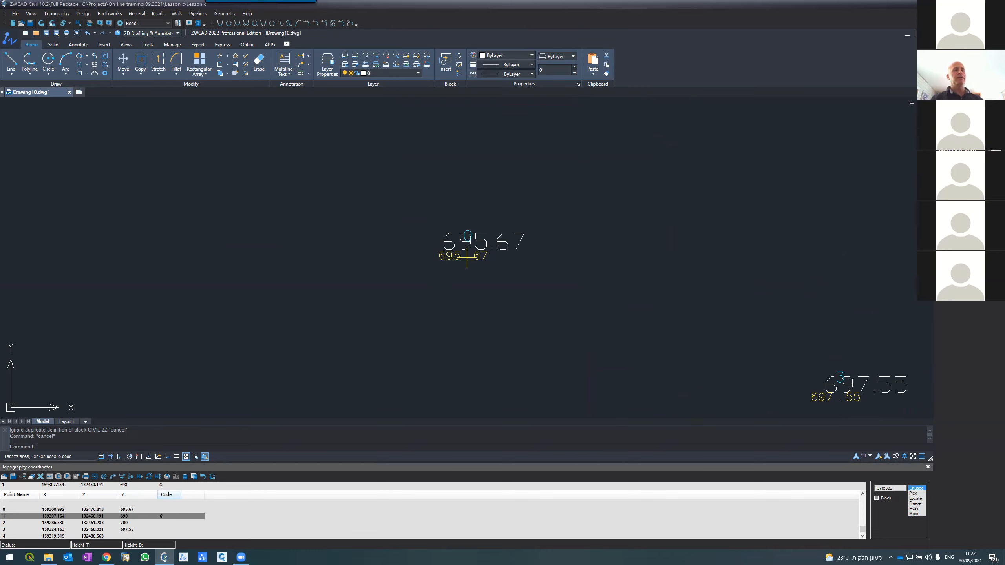
{"action": "type", "text": "63"}
{"action": "key", "text": "Return"}
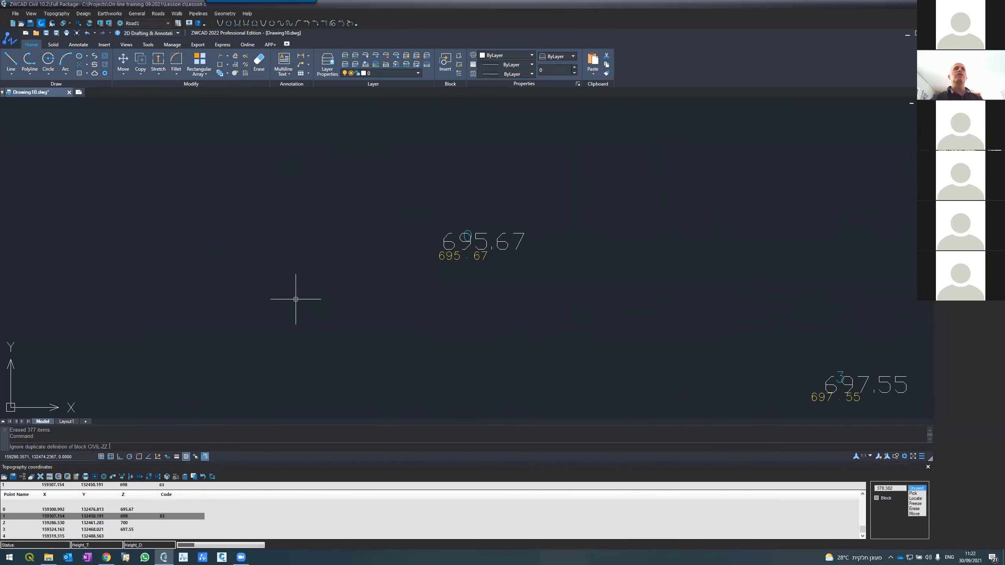
Locate point 1 in the drawing from its row in the Topography coordinates table
{"action": "scroll", "coordinate": [296, 299], "scroll_direction": "up", "scroll_amount": 1}
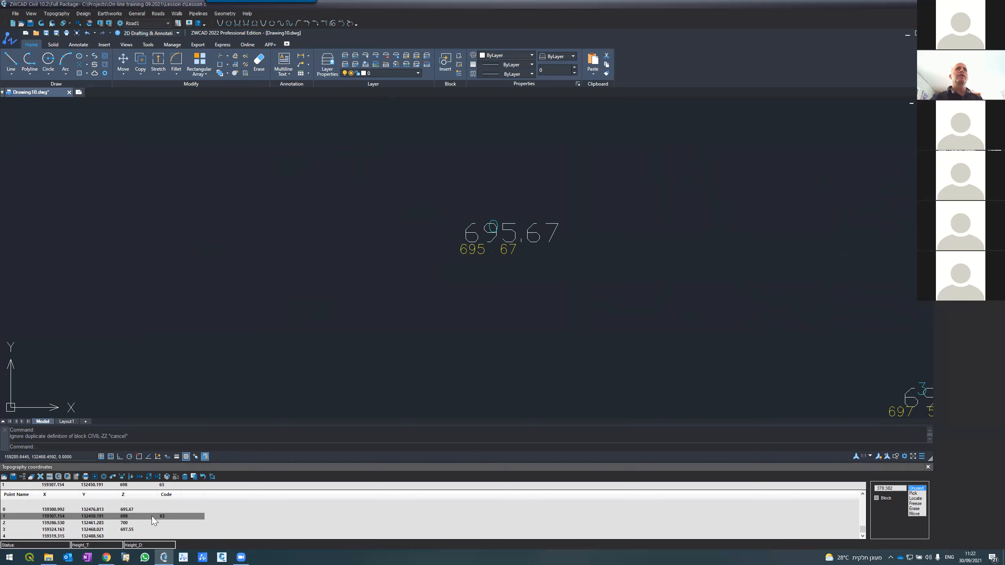
{"action": "left_click", "coordinate": [105, 477]}
{"action": "scroll", "coordinate": [354, 313], "scroll_direction": "down", "scroll_amount": 5}
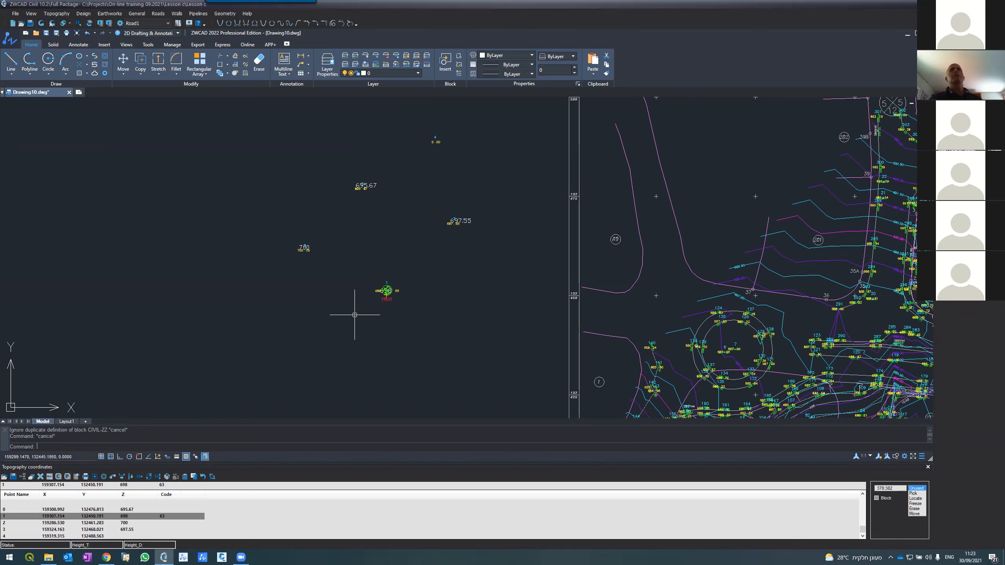
Compare the FRUIT symbol at point 1 with the surveyed points around point 140 and the rest of the map
{"action": "scroll", "coordinate": [691, 369], "scroll_direction": "up", "scroll_amount": 5}
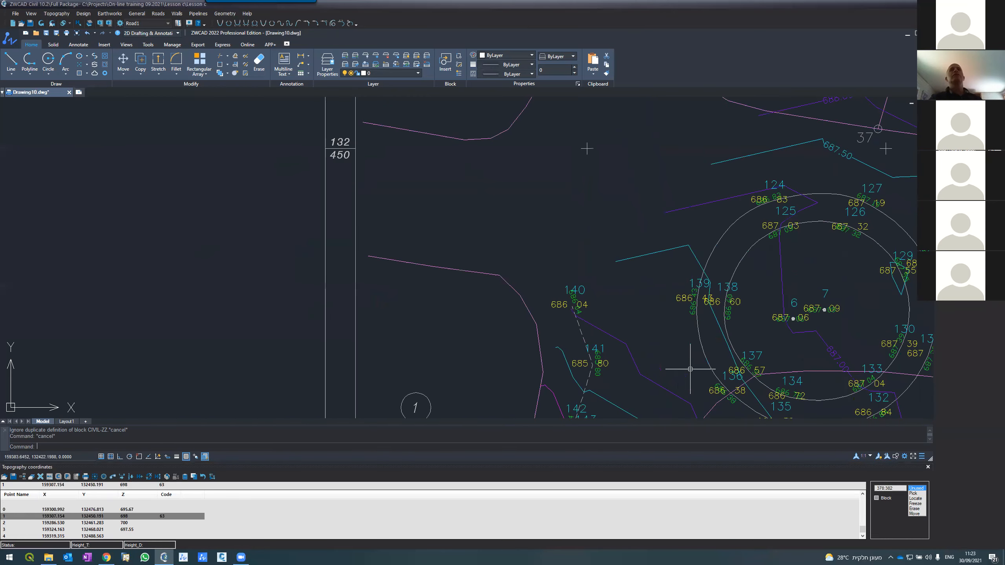
{"action": "scroll", "coordinate": [557, 300], "scroll_direction": "up", "scroll_amount": 5}
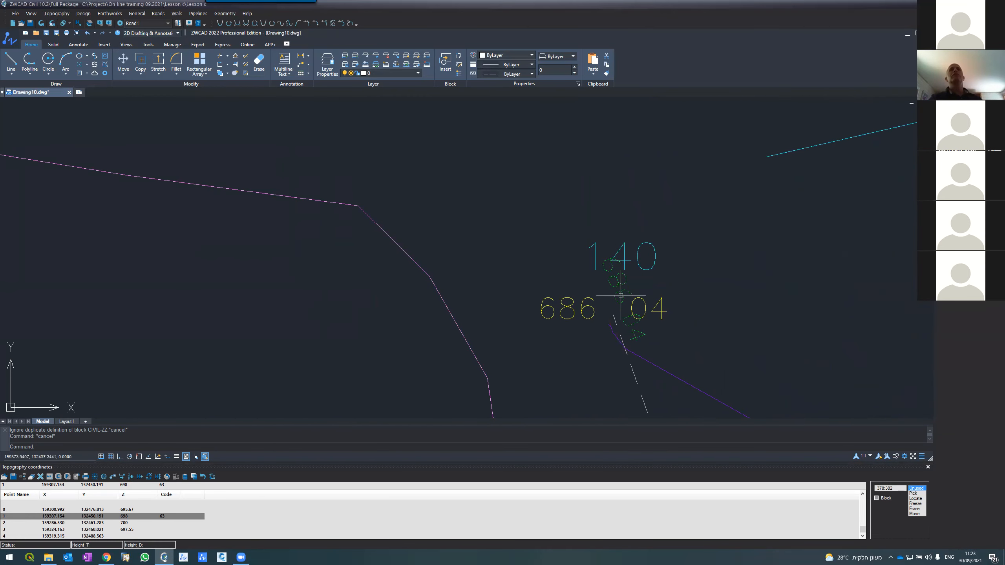
{"action": "scroll", "coordinate": [617, 293], "scroll_direction": "down", "scroll_amount": 7}
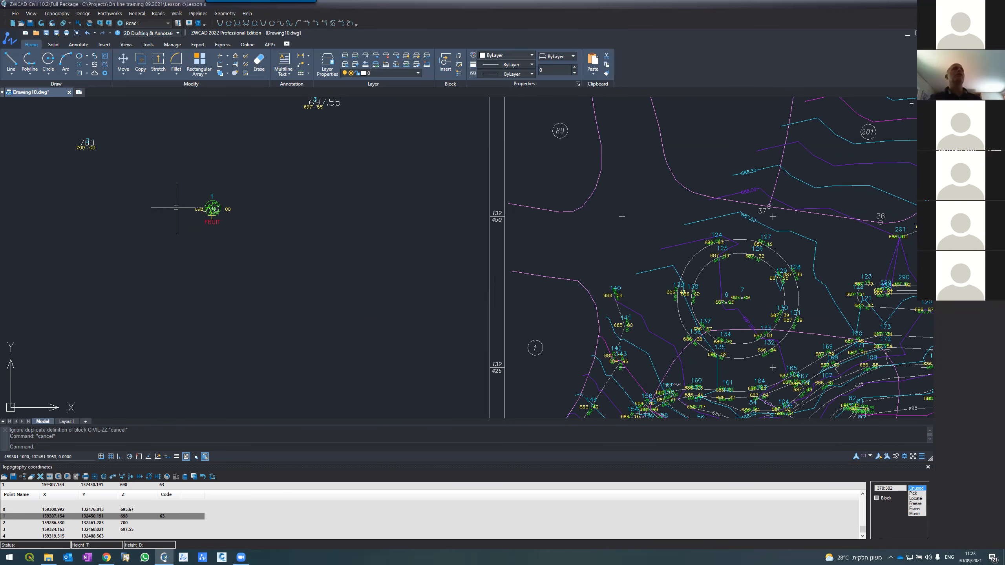
{"action": "scroll", "coordinate": [178, 206], "scroll_direction": "up", "scroll_amount": 5}
{"action": "scroll", "coordinate": [179, 206], "scroll_direction": "down", "scroll_amount": 6}
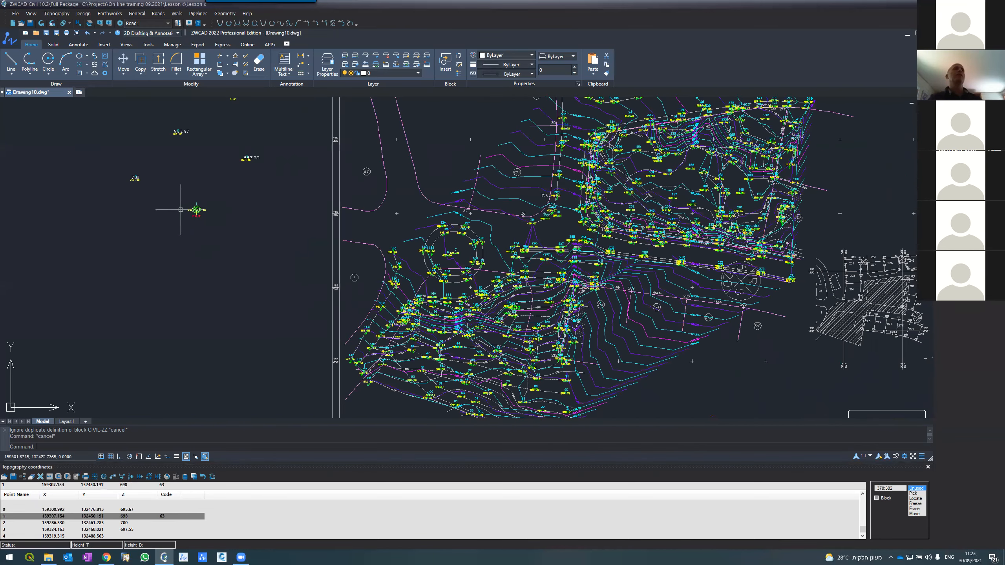
{"action": "scroll", "coordinate": [181, 210], "scroll_direction": "down", "scroll_amount": 2}
{"action": "scroll", "coordinate": [178, 216], "scroll_direction": "up", "scroll_amount": 8}
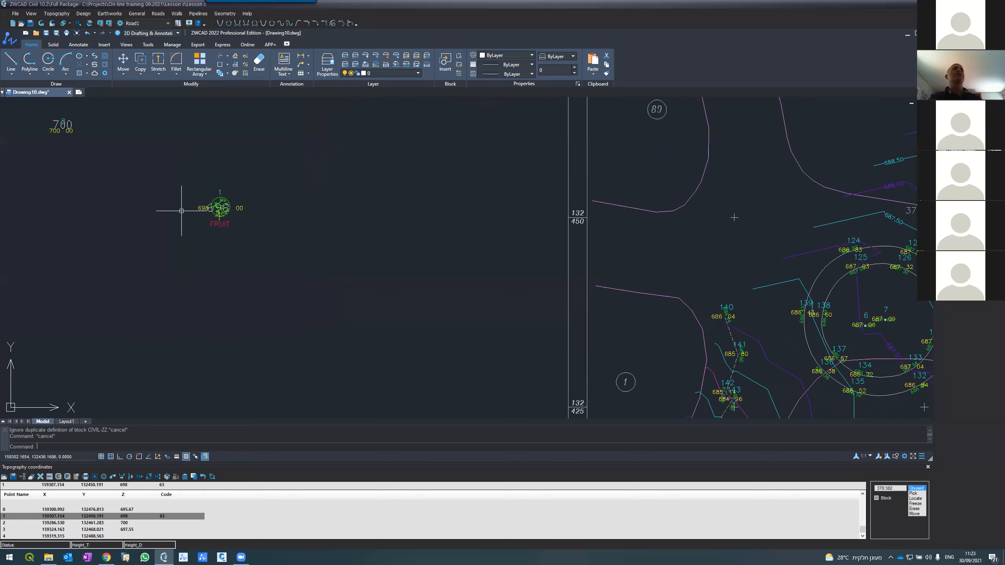
{"action": "scroll", "coordinate": [255, 259], "scroll_direction": "down", "scroll_amount": 3}
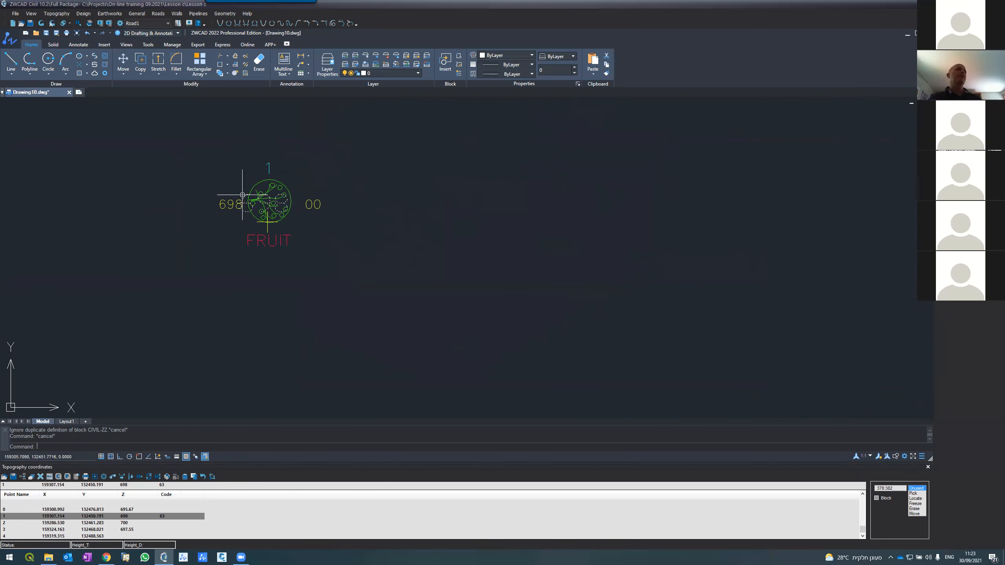
{"action": "scroll", "coordinate": [255, 262], "scroll_direction": "down", "scroll_amount": 5}
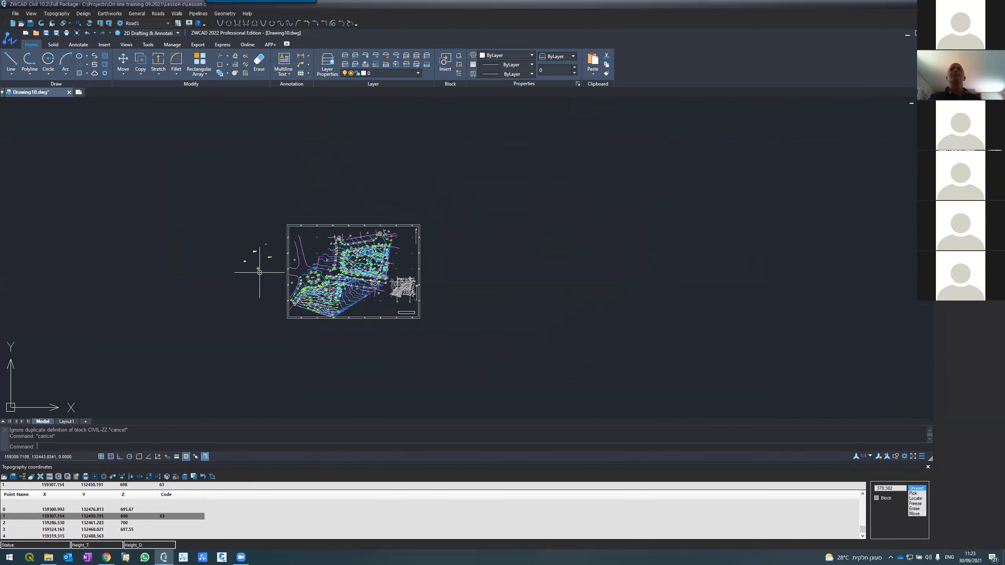
{"action": "scroll", "coordinate": [261, 270], "scroll_direction": "up", "scroll_amount": 1}
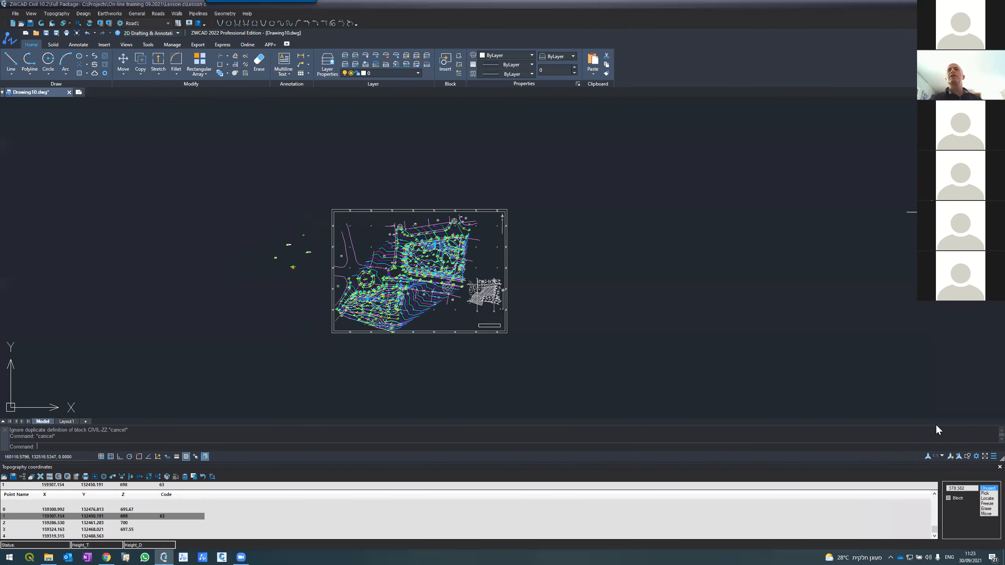
Close the Topography coordinates table and start a new project, saving the changes to the Lesson c project
{"action": "left_click", "coordinate": [987, 469]}
{"action": "left_click", "coordinate": [1000, 467]}
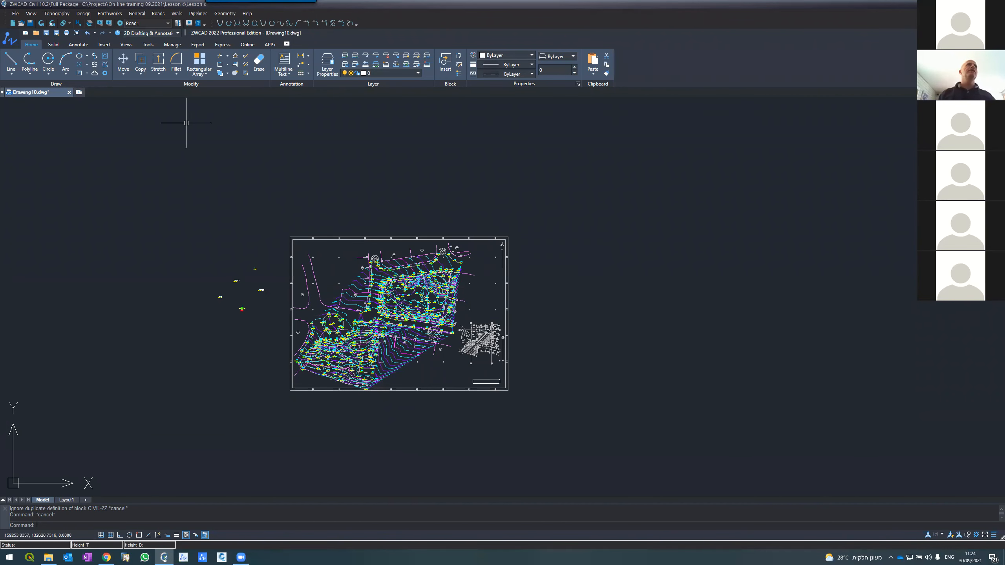
{"action": "left_click", "coordinate": [15, 14]}
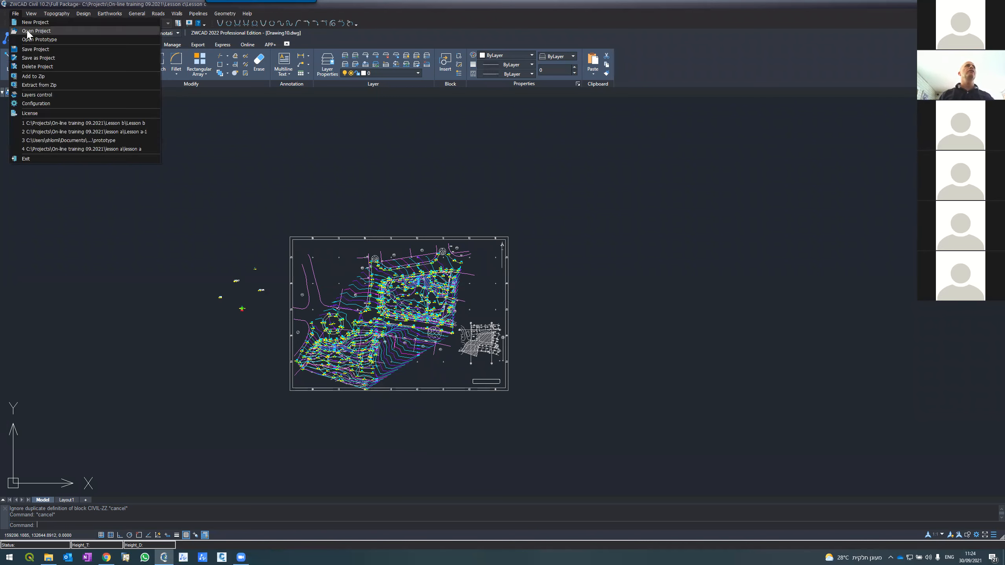
{"action": "left_click", "coordinate": [25, 22]}
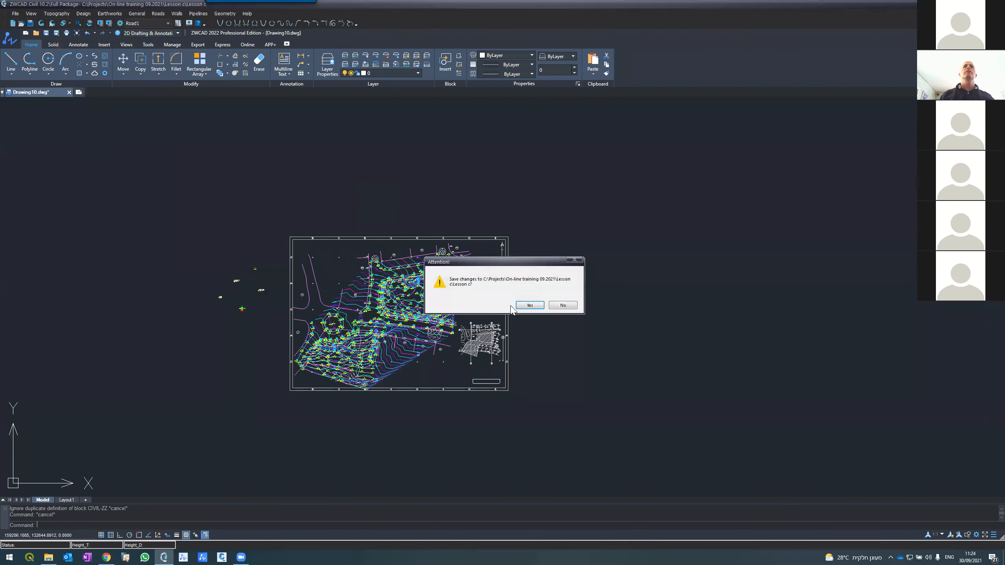
{"action": "key", "text": "Return"}
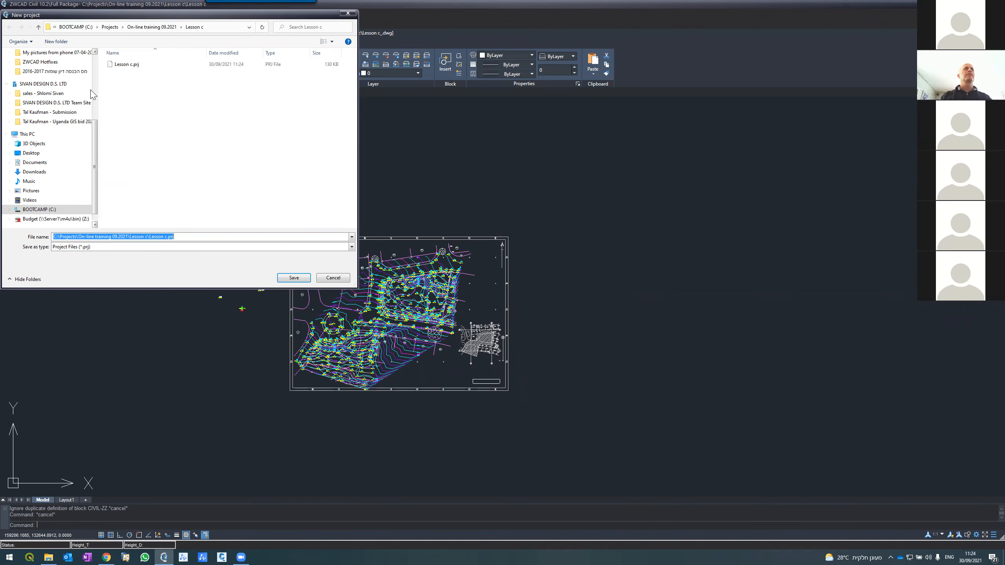
Save the new project as Lesson d in a new Lesson d folder and close its empty Topography coordinates table
{"action": "left_click", "coordinate": [56, 41]}
{"action": "type", "text": "Lessonbd"}
{"action": "key", "text": "Return"}
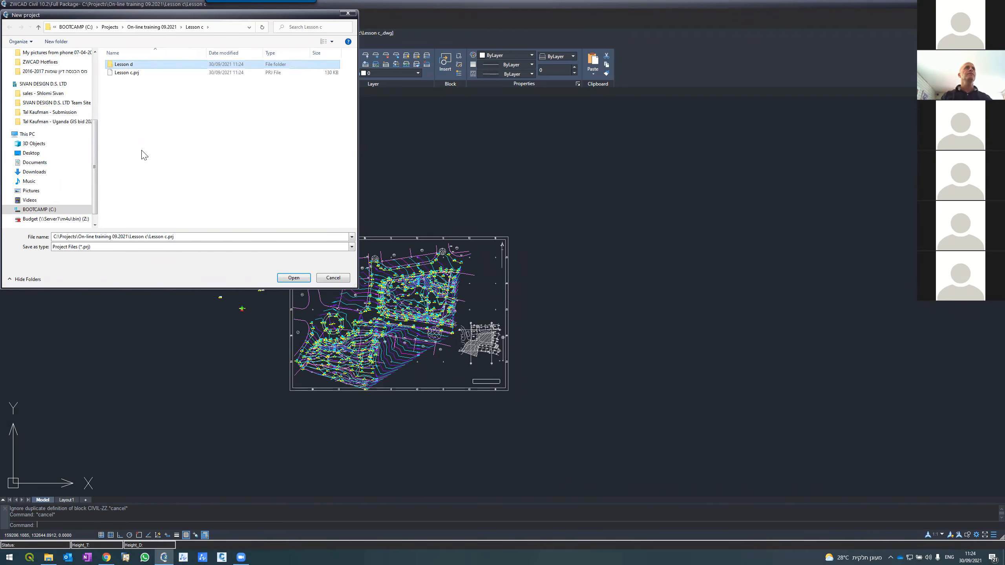
{"action": "key", "text": "Return"}
{"action": "type", "text": "Lesson d"}
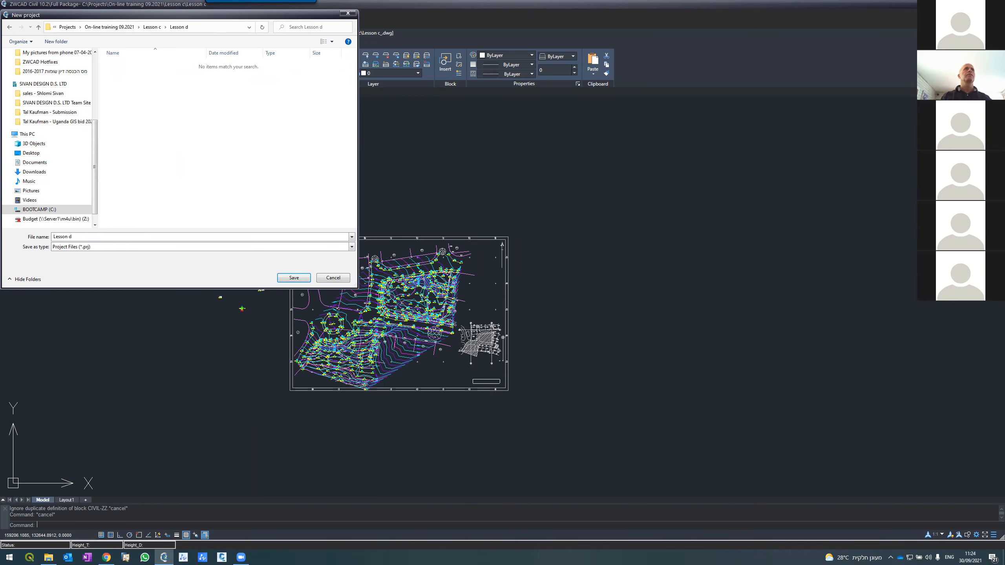
{"action": "key", "text": "Return"}
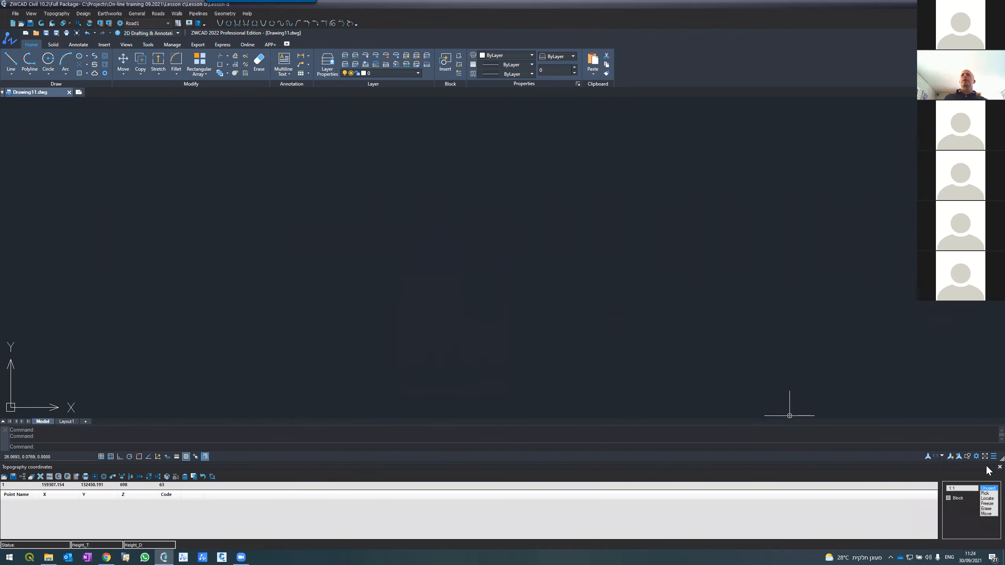
{"action": "left_click", "coordinate": [999, 467]}
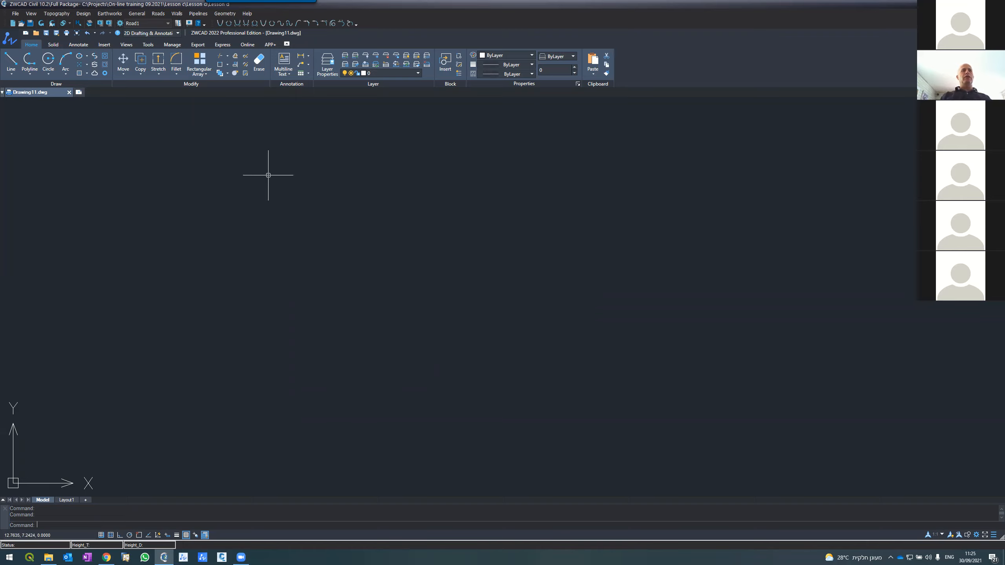
Open Bridge+Junctions-Design_.dwg from the Samples\Bridge+Junctions-Design folder of ZWCAD Civil 10.2 in Documents
{"action": "left_click", "coordinate": [116, 227]}
{"action": "left_click", "coordinate": [194, 239]}
{"action": "type", "text": "open"}
{"action": "key", "text": "Return"}
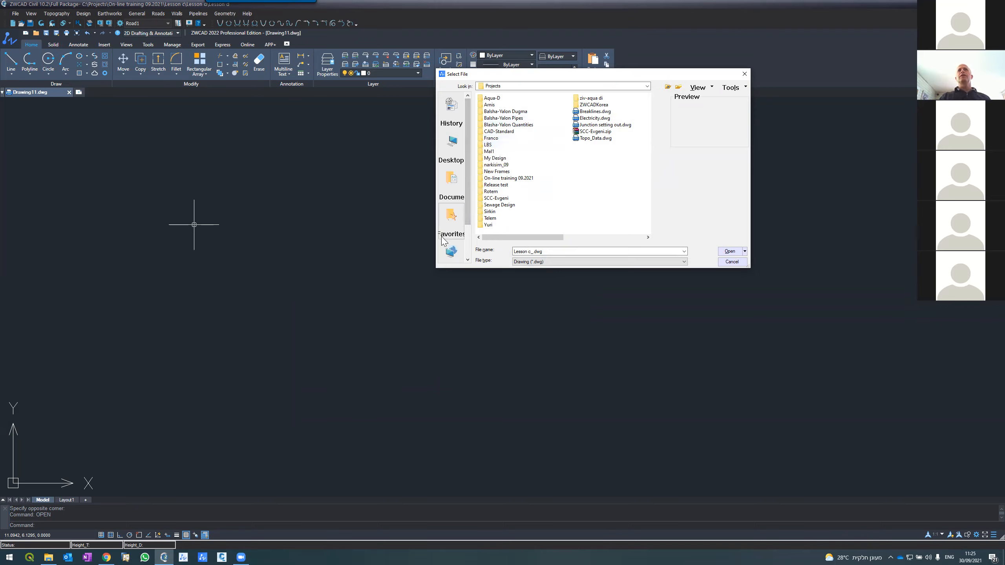
{"action": "left_click", "coordinate": [451, 185]}
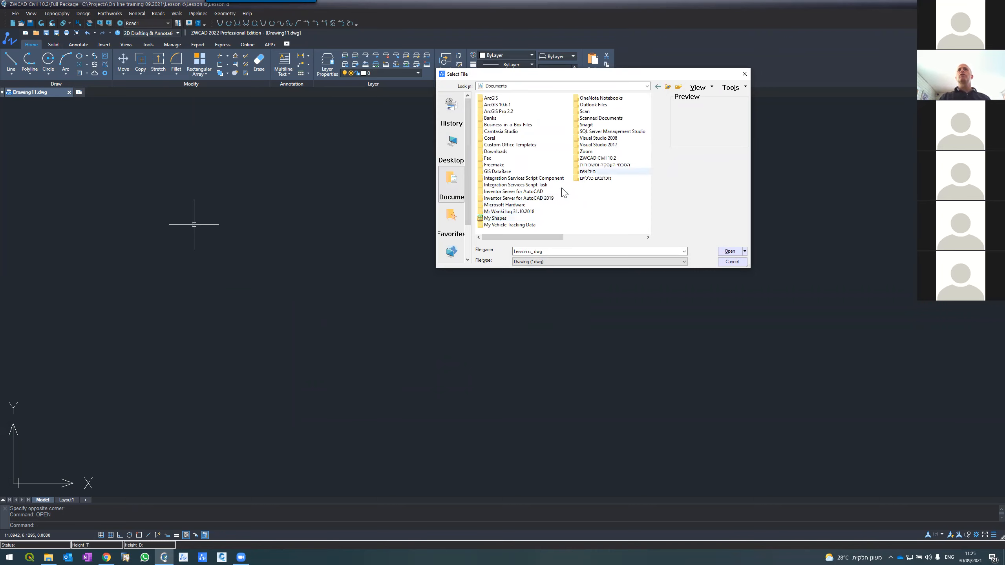
{"action": "double_click", "coordinate": [597, 158]}
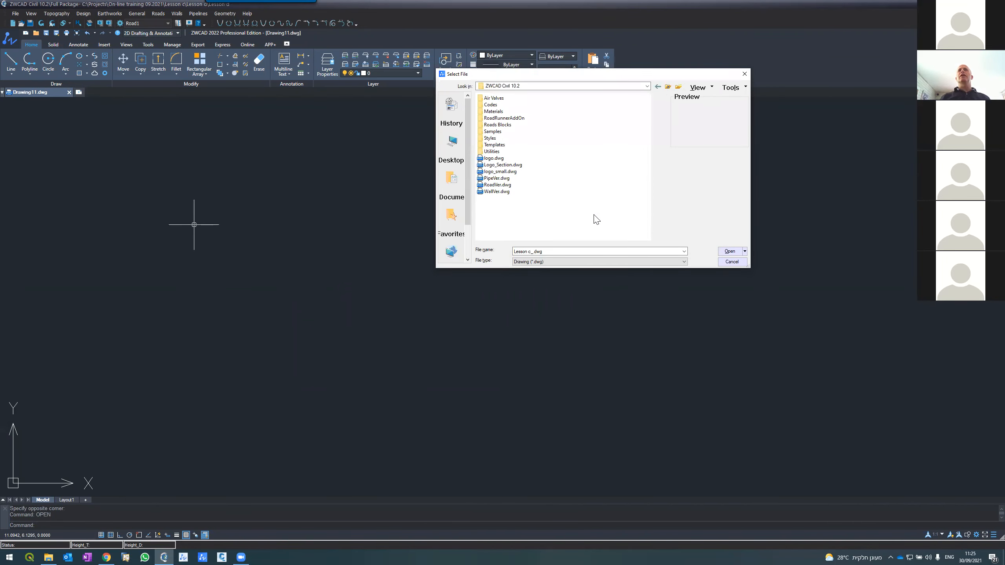
{"action": "double_click", "coordinate": [490, 132]}
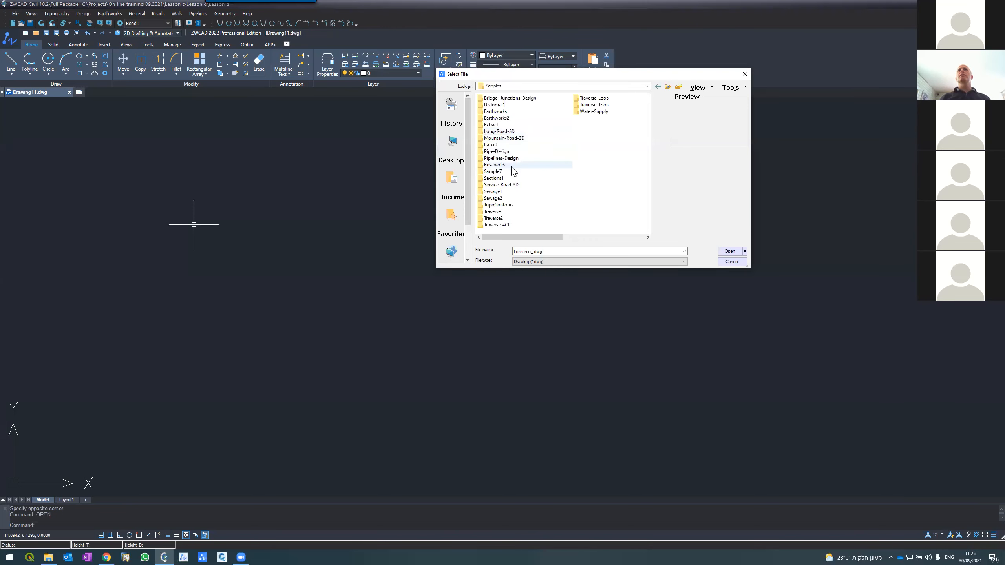
{"action": "left_click", "coordinate": [512, 99]}
{"action": "double_click", "coordinate": [513, 99]}
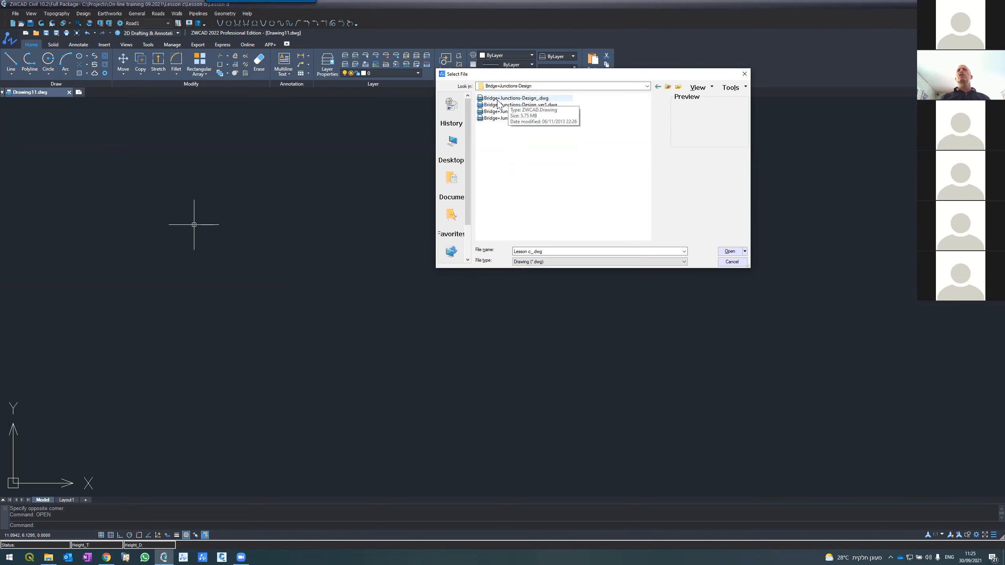
{"action": "double_click", "coordinate": [497, 100]}
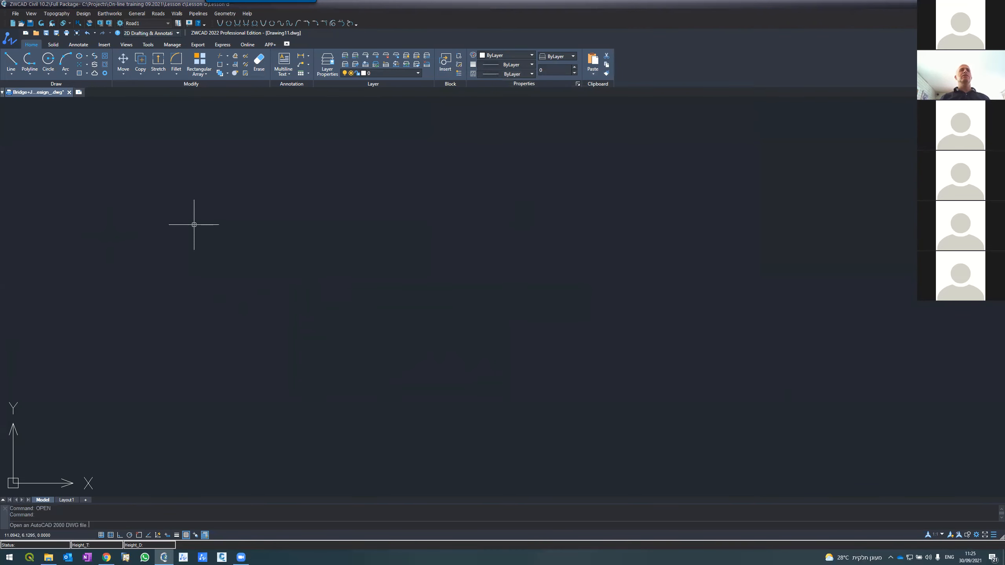
Examine the overall layout of the roads, junctions and topography points in the sample drawing
{"action": "scroll", "coordinate": [365, 211], "scroll_direction": "up", "scroll_amount": 1}
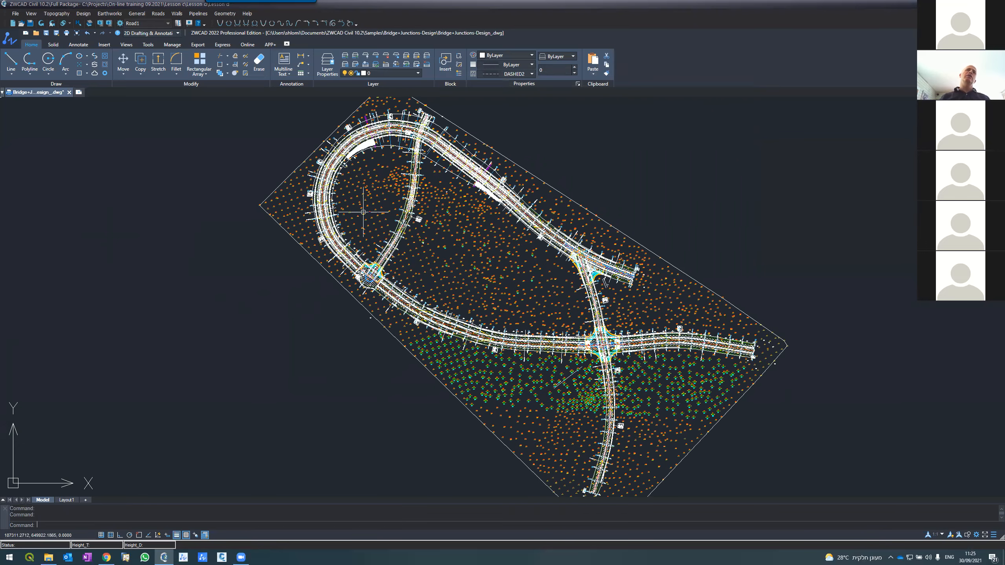
{"action": "scroll", "coordinate": [342, 218], "scroll_direction": "down", "scroll_amount": 5}
{"action": "scroll", "coordinate": [336, 242], "scroll_direction": "up", "scroll_amount": 4}
{"action": "scroll", "coordinate": [333, 245], "scroll_direction": "down", "scroll_amount": 4}
{"action": "scroll", "coordinate": [333, 245], "scroll_direction": "up", "scroll_amount": 4}
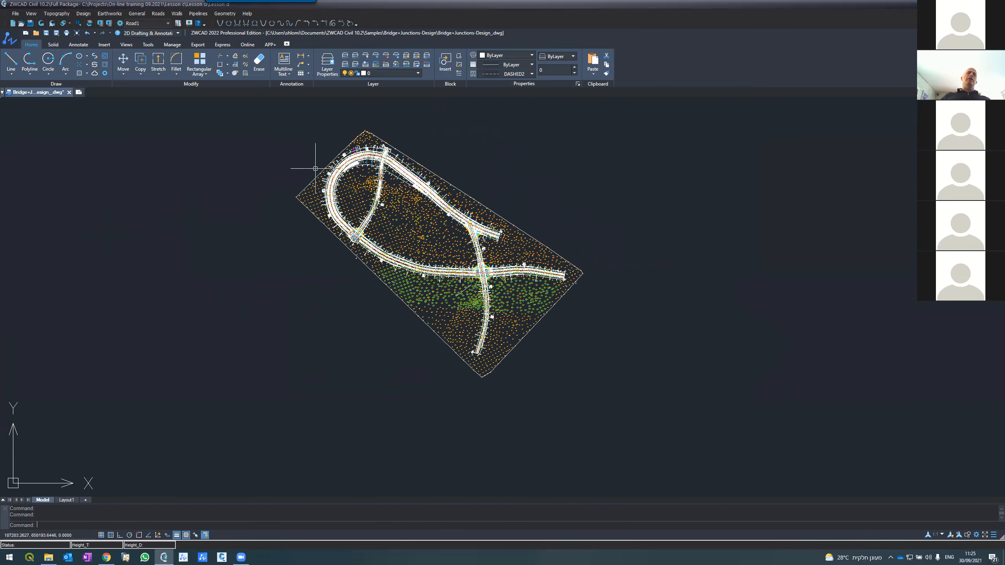
{"action": "scroll", "coordinate": [337, 137], "scroll_direction": "up", "scroll_amount": 10}
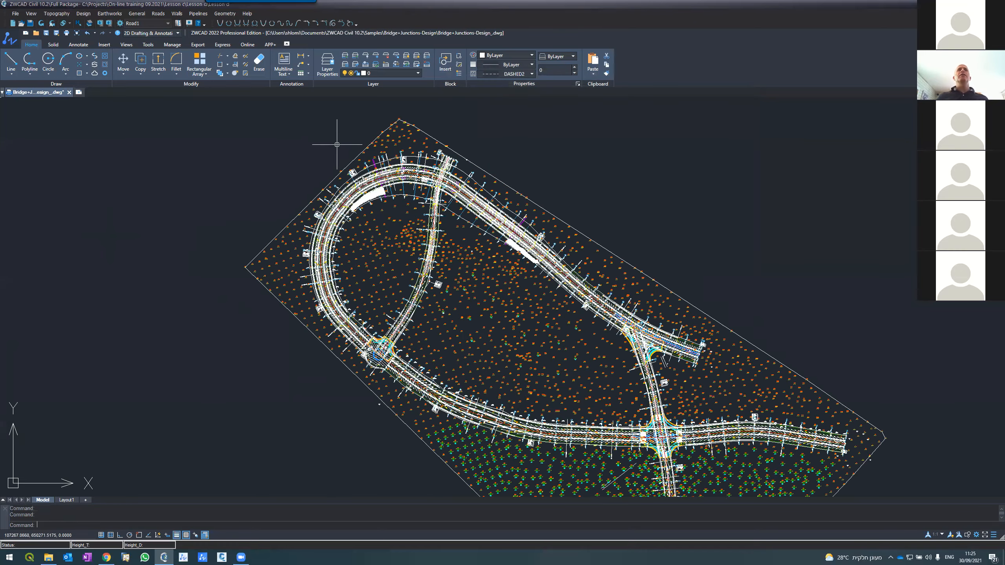
{"action": "scroll", "coordinate": [333, 148], "scroll_direction": "down", "scroll_amount": 7}
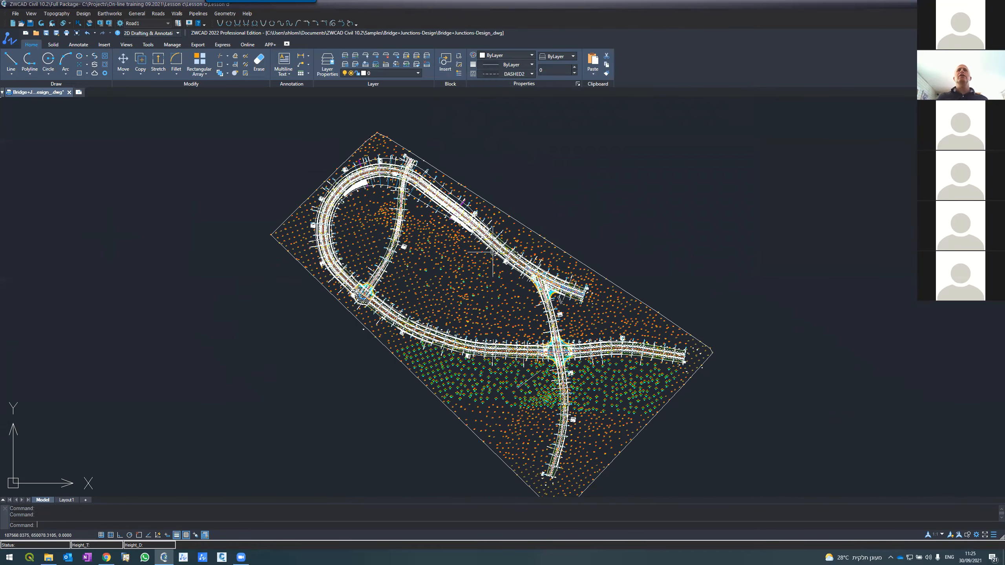
Inspect the four-way junction and the coded tree and building points around it close up
{"action": "scroll", "coordinate": [526, 365], "scroll_direction": "up", "scroll_amount": 12}
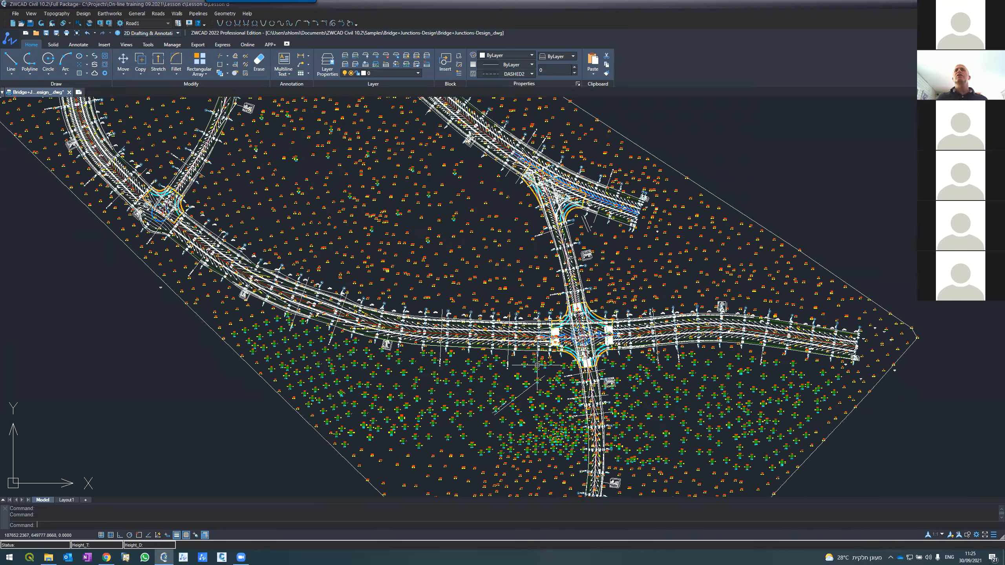
{"action": "scroll", "coordinate": [537, 364], "scroll_direction": "up", "scroll_amount": 3}
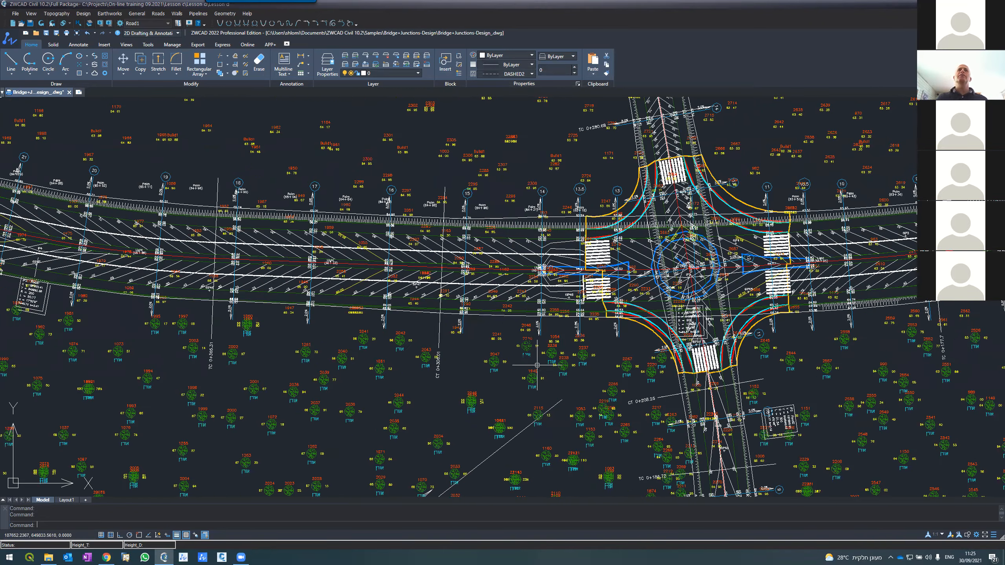
{"action": "scroll", "coordinate": [335, 274], "scroll_direction": "down", "scroll_amount": 4}
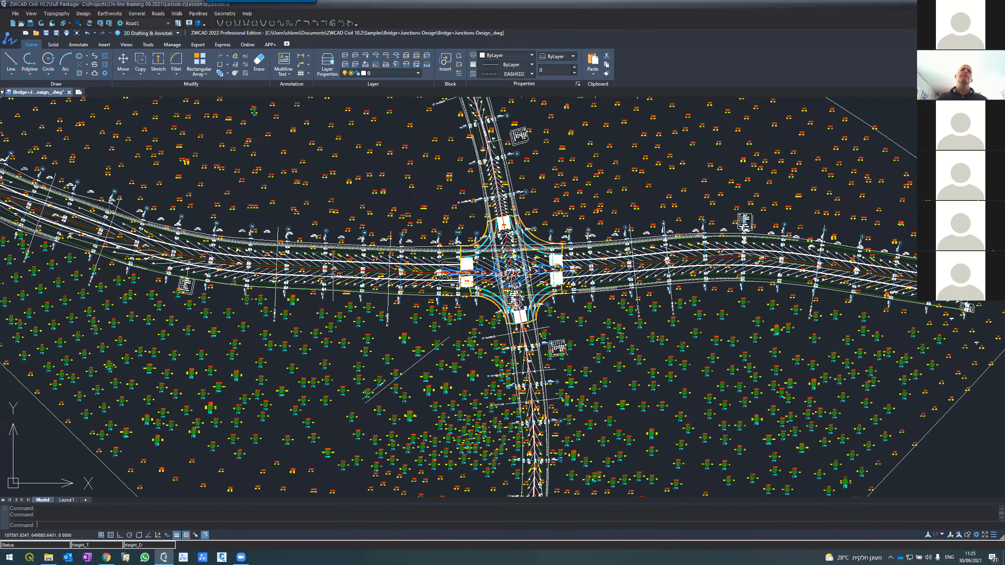
{"action": "scroll", "coordinate": [459, 252], "scroll_direction": "up", "scroll_amount": 6}
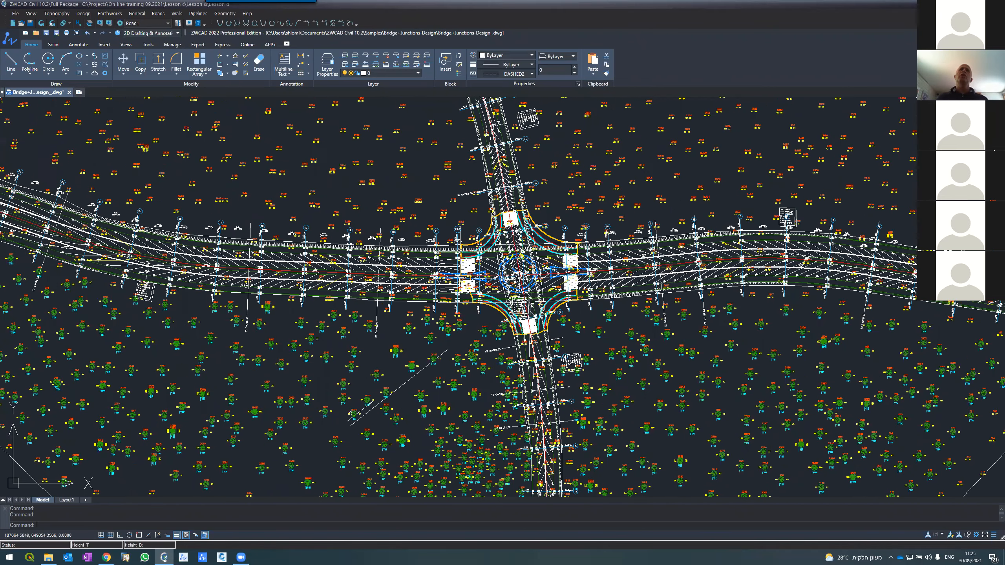
{"action": "scroll", "coordinate": [459, 251], "scroll_direction": "up", "scroll_amount": 1}
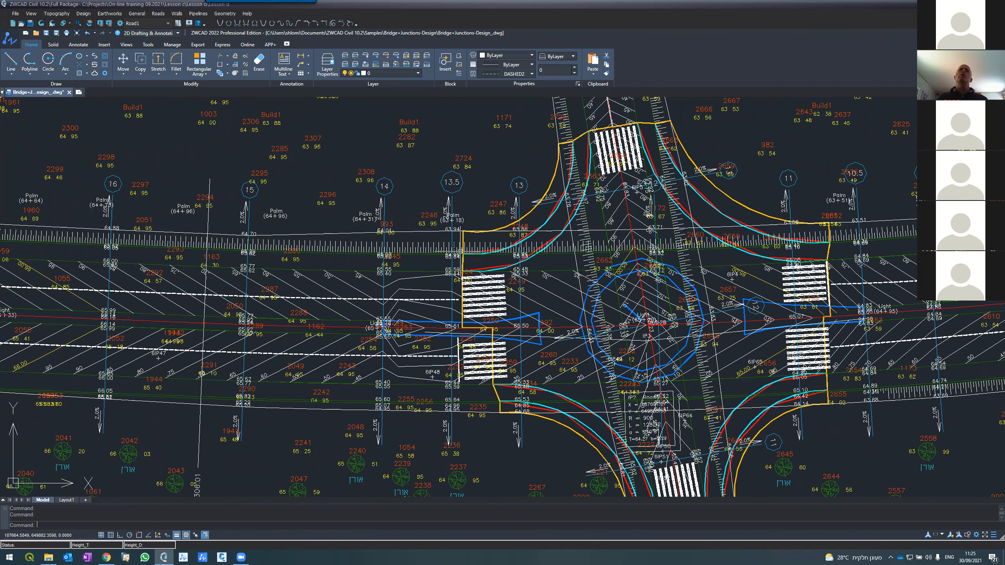
{"action": "scroll", "coordinate": [459, 253], "scroll_direction": "down", "scroll_amount": 8}
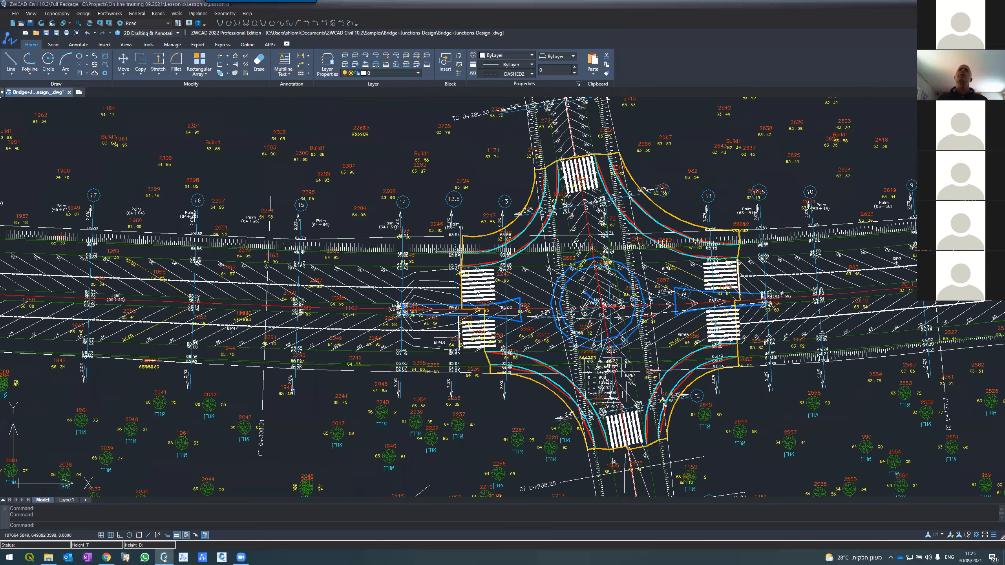
{"action": "scroll", "coordinate": [463, 221], "scroll_direction": "down", "scroll_amount": 10}
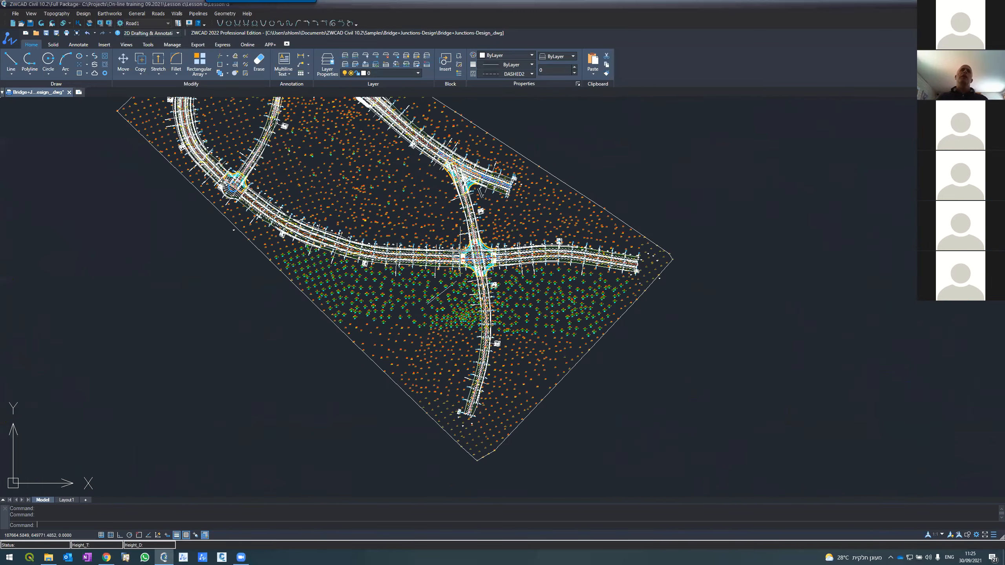
Start Frames Maker for the sample drawing and select a frame scale of 1:250
{"action": "scroll", "coordinate": [358, 162], "scroll_direction": "up", "scroll_amount": 3}
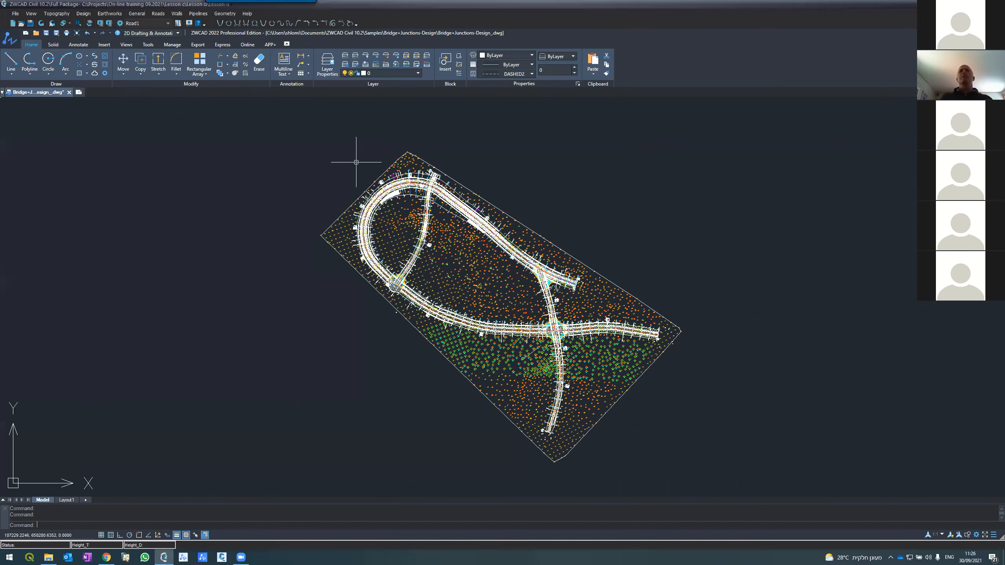
{"action": "scroll", "coordinate": [352, 161], "scroll_direction": "down", "scroll_amount": 2}
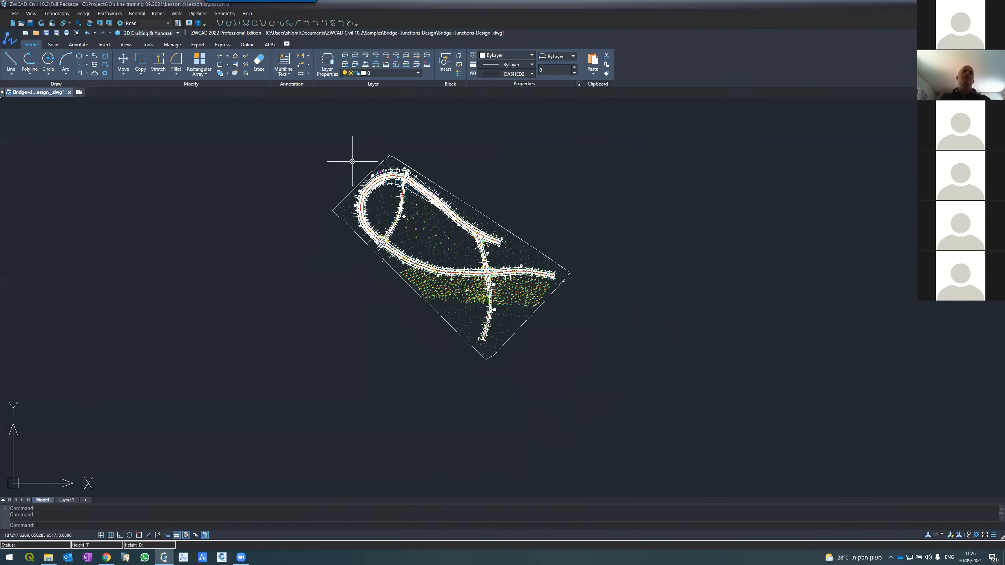
{"action": "scroll", "coordinate": [422, 192], "scroll_direction": "up", "scroll_amount": 4}
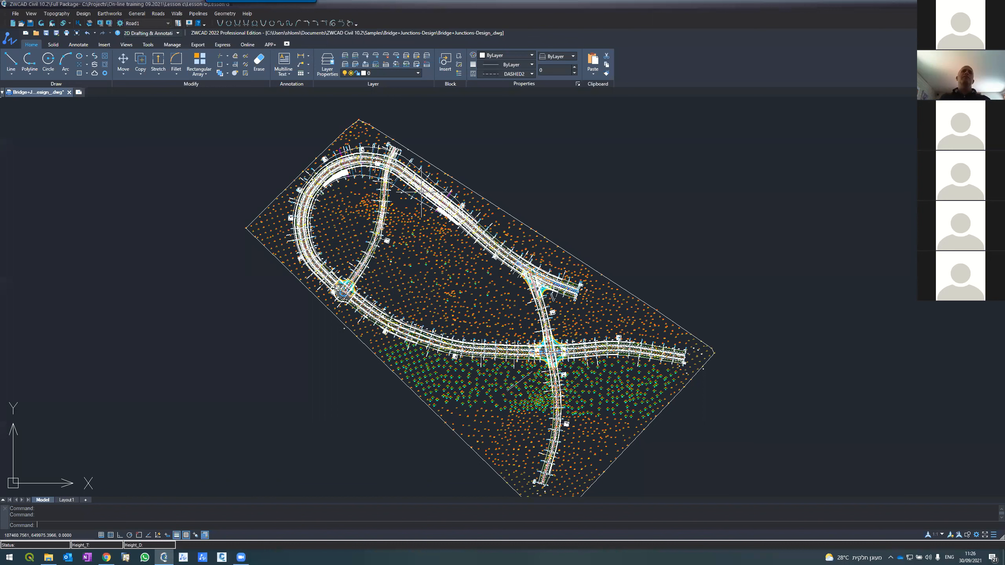
{"action": "scroll", "coordinate": [421, 192], "scroll_direction": "down", "scroll_amount": 1}
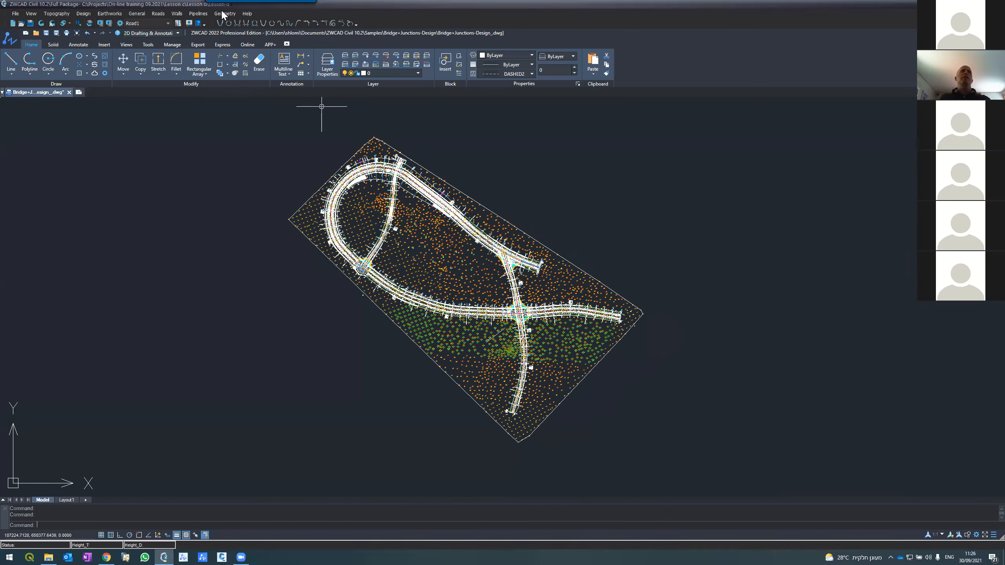
{"action": "left_click", "coordinate": [136, 16]}
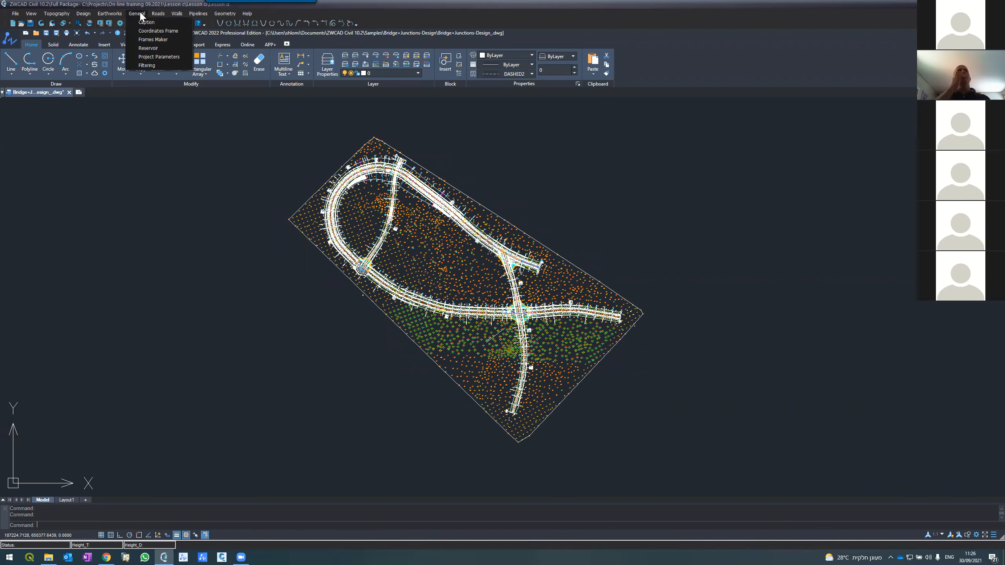
{"action": "left_click", "coordinate": [144, 40]}
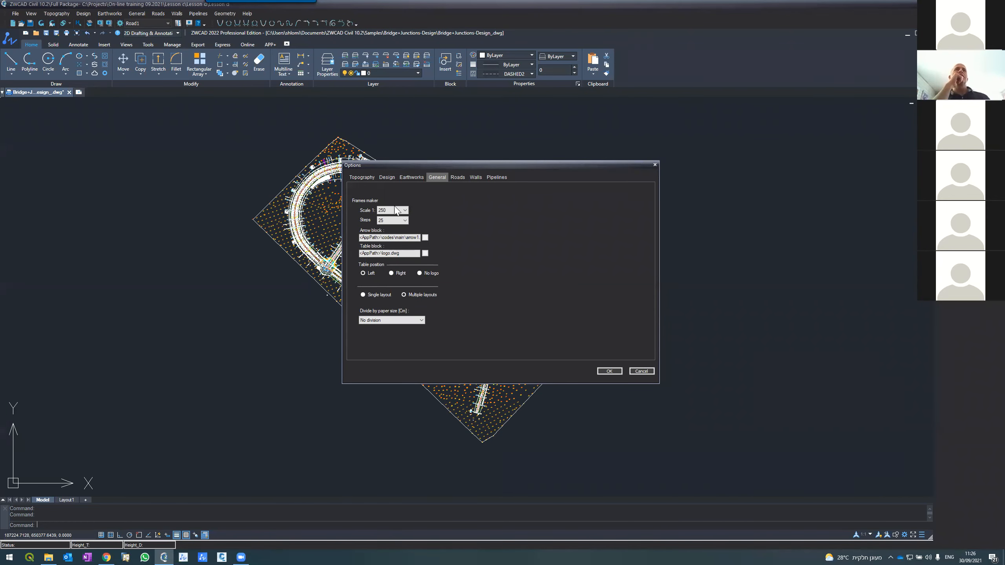
{"action": "left_click", "coordinate": [385, 213]}
{"action": "left_click", "coordinate": [391, 214]}
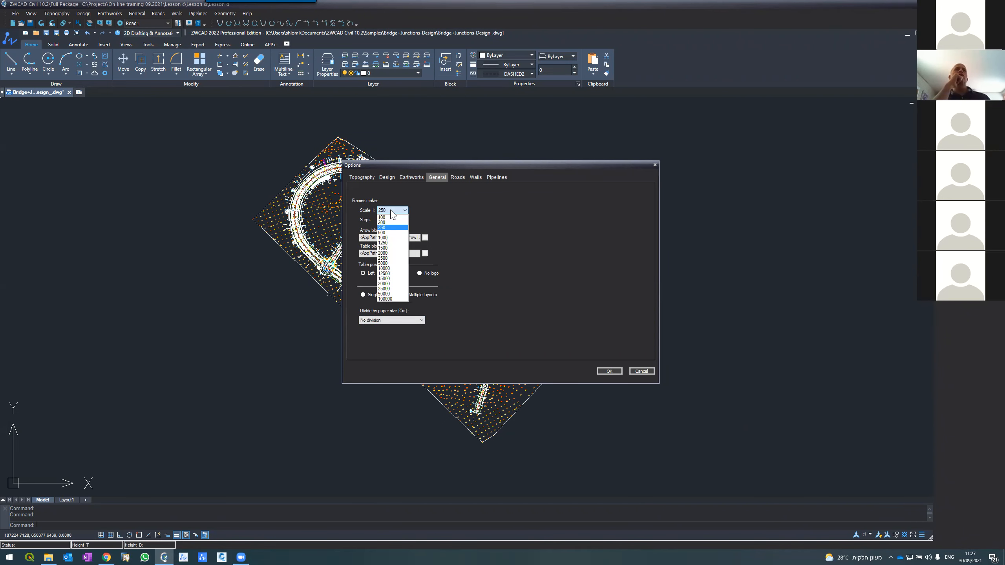
{"action": "left_click", "coordinate": [387, 228]}
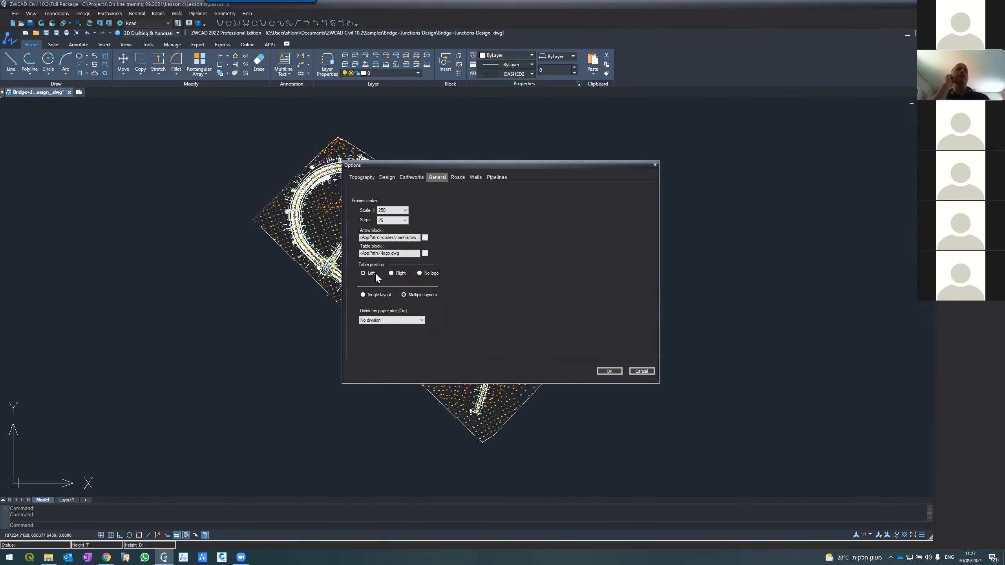
Set the frame's table position to Right and divide by the A0 (119x84cm) paper size
{"action": "left_click", "coordinate": [391, 274]}
{"action": "left_click", "coordinate": [382, 321]}
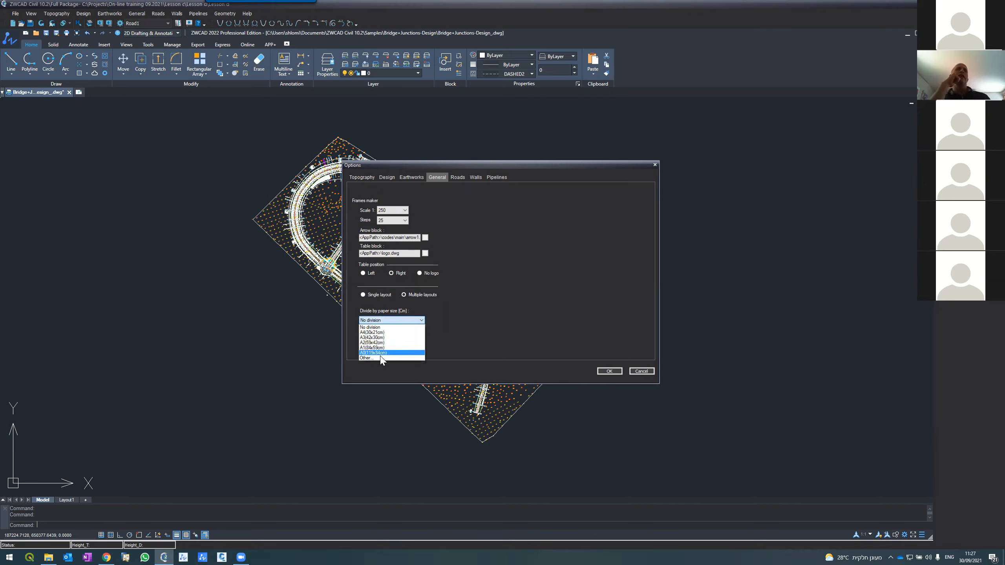
{"action": "left_click", "coordinate": [380, 354]}
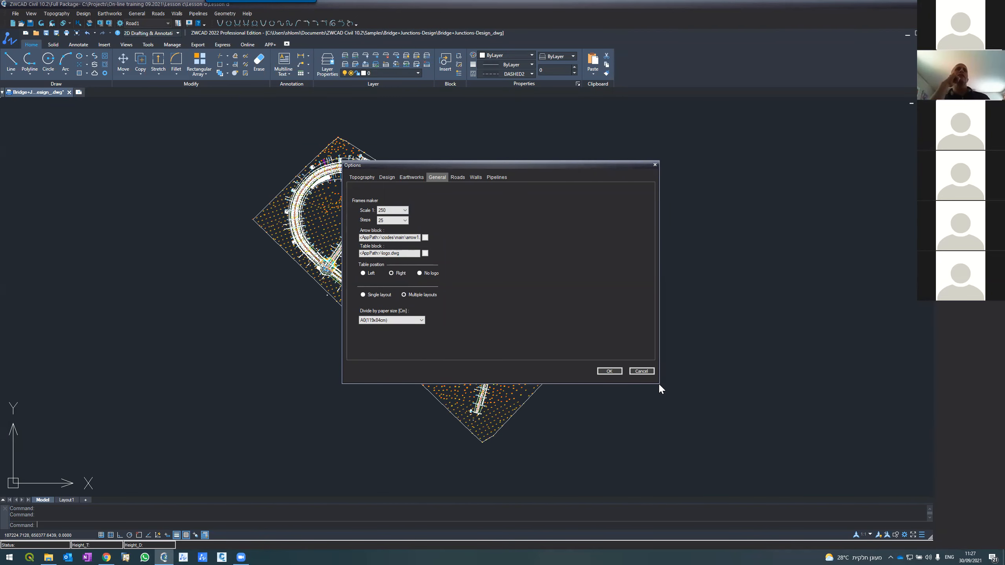
Accept the frame settings, place one A0 frame in the empty area southwest of the site, and dismiss the frame options
{"action": "left_click", "coordinate": [608, 371]}
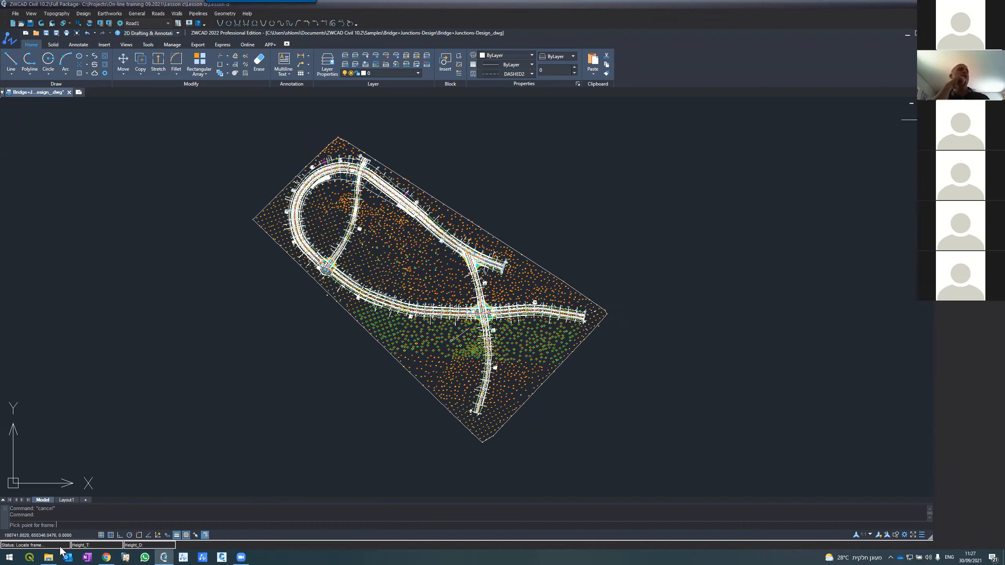
{"action": "left_click", "coordinate": [90, 412]}
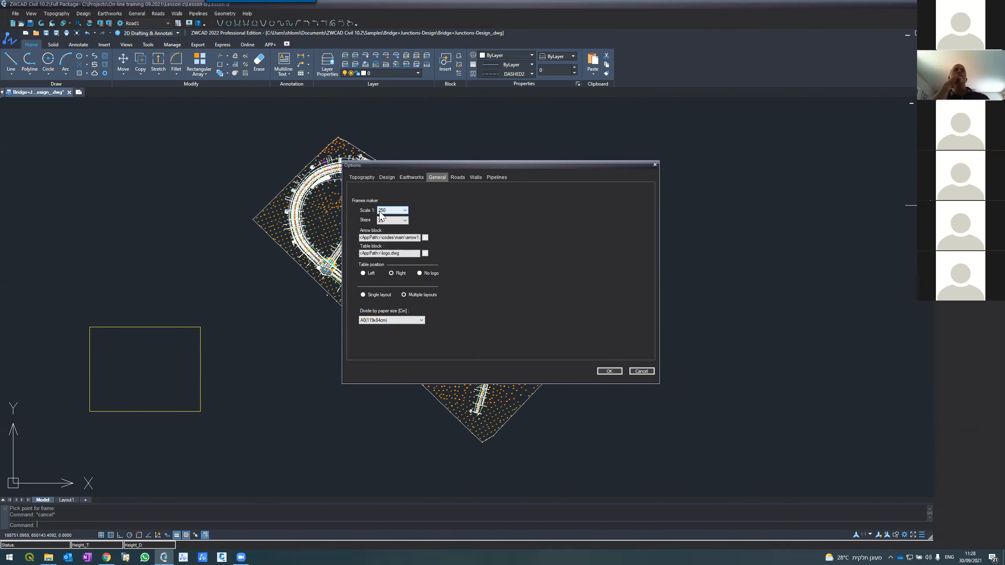
{"action": "left_click", "coordinate": [641, 371]}
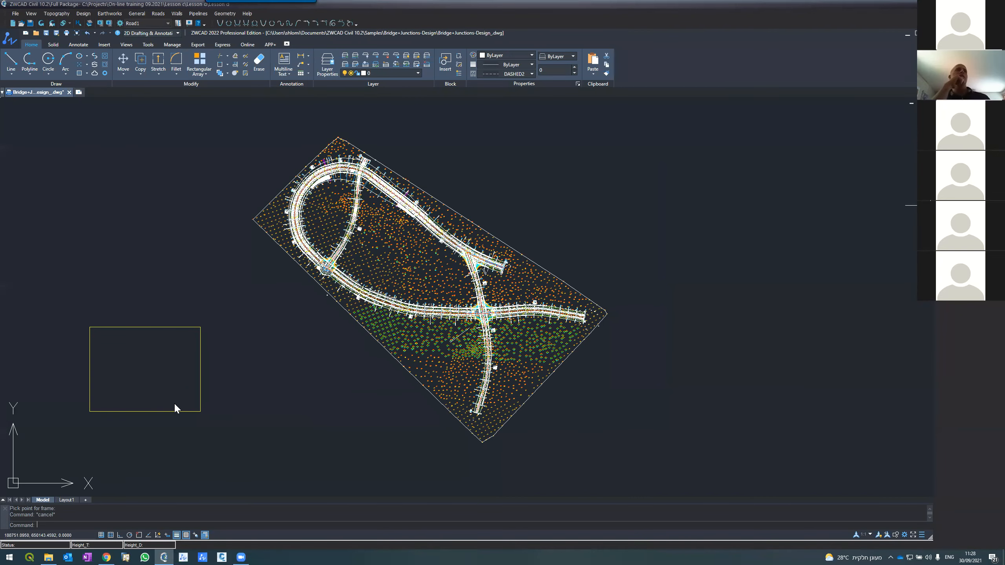
Move the A0 frame onto the roundabout on the western side of the road layout
{"action": "left_click", "coordinate": [100, 327]}
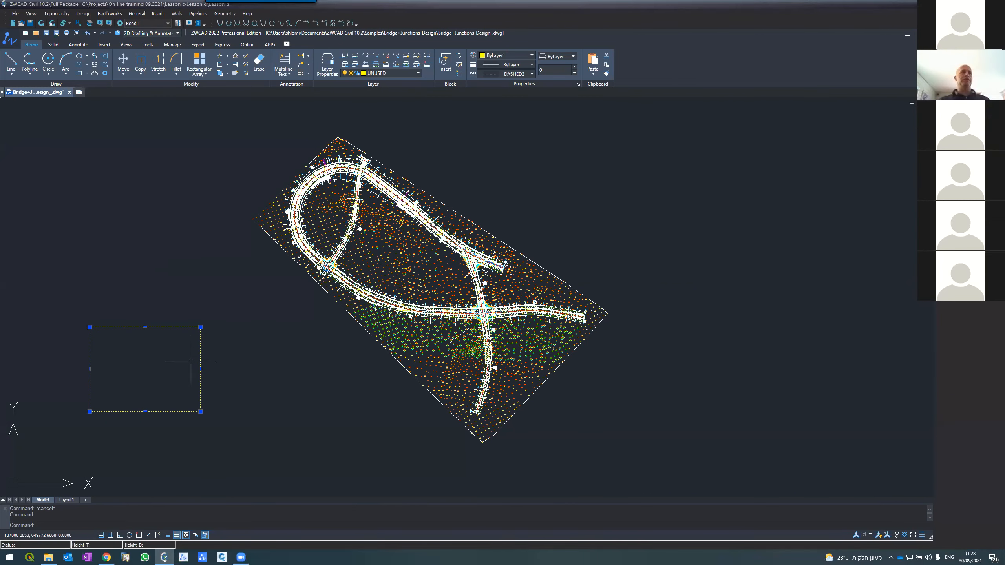
{"action": "type", "text": "m"}
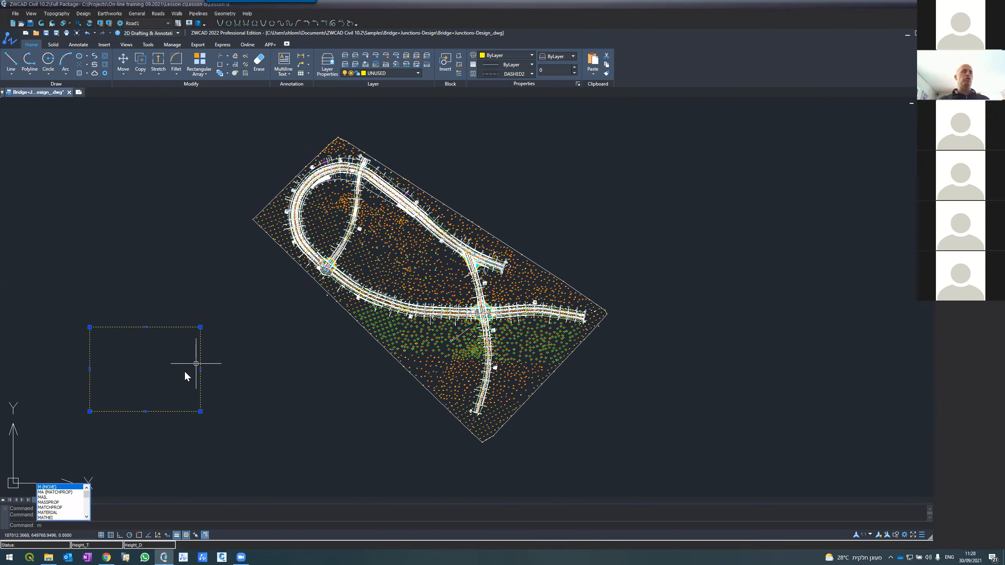
{"action": "key", "text": "Return"}
{"action": "left_click", "coordinate": [178, 395]}
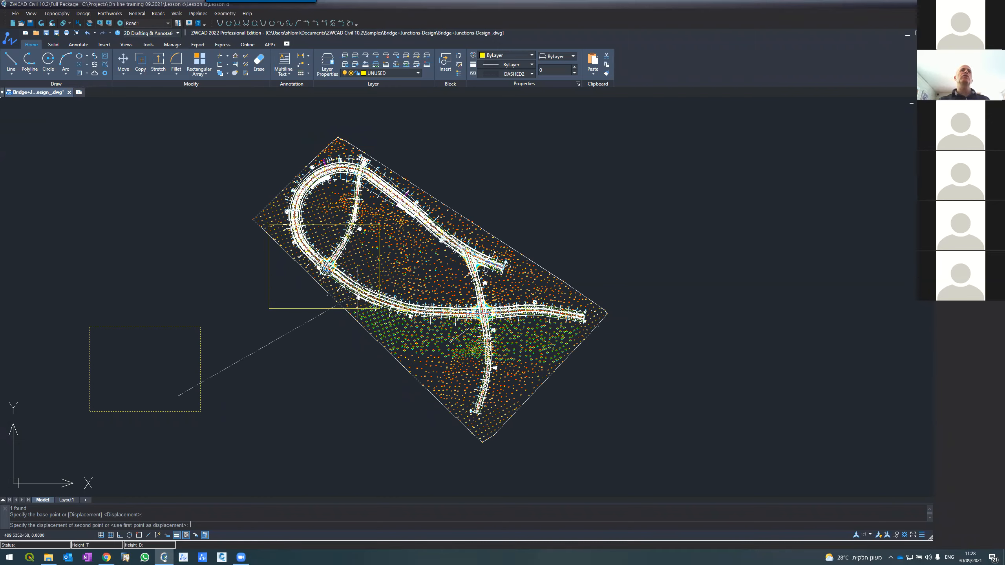
{"action": "key", "text": "Escape"}
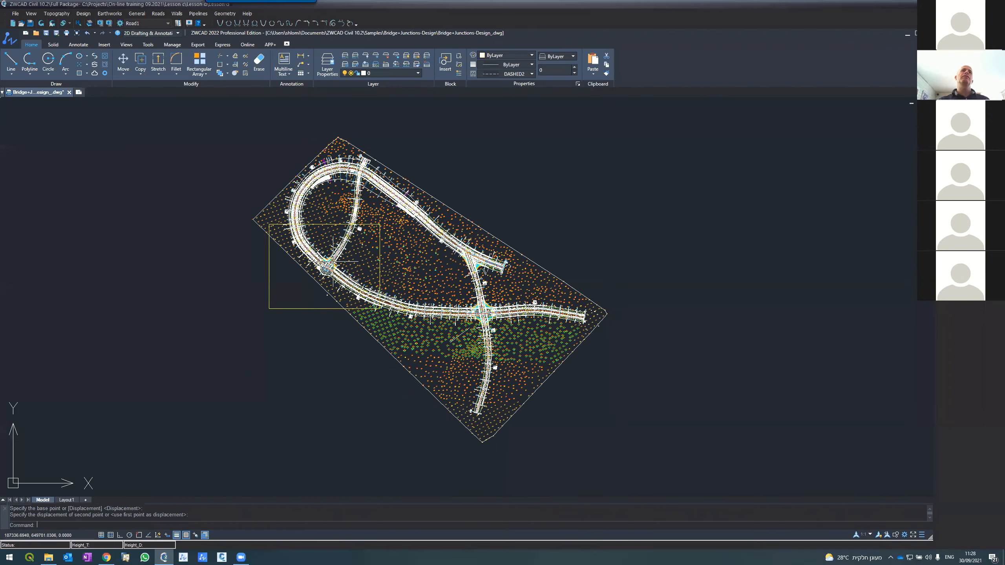
Copy the A0 frame four times to cover the southern road, four-way junction, northeastern T-junction and eastern road end
{"action": "scroll", "coordinate": [344, 262], "scroll_direction": "up", "scroll_amount": 4}
{"action": "scroll", "coordinate": [340, 263], "scroll_direction": "up", "scroll_amount": 2}
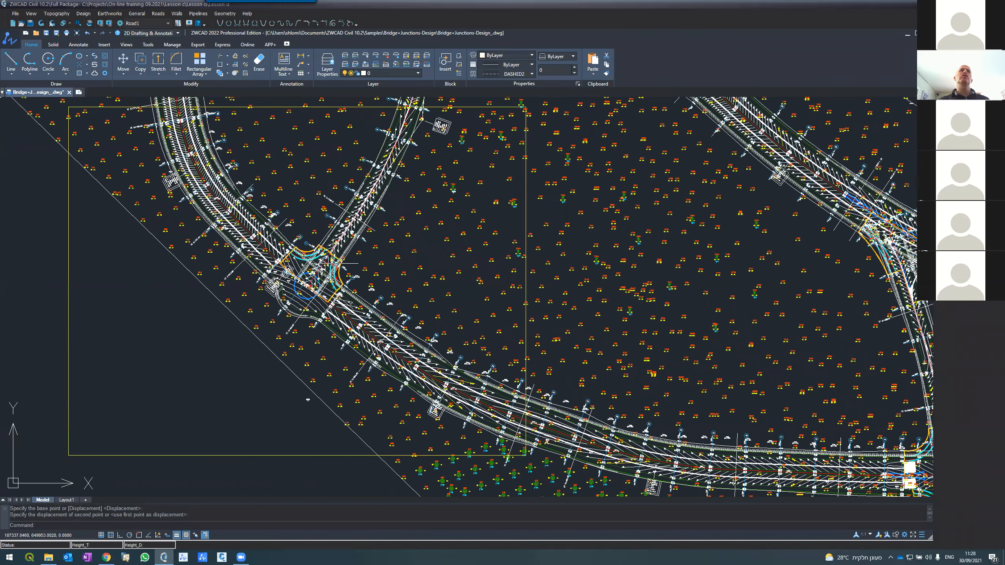
{"action": "scroll", "coordinate": [343, 264], "scroll_direction": "down", "scroll_amount": 2}
{"action": "scroll", "coordinate": [333, 266], "scroll_direction": "down", "scroll_amount": 3}
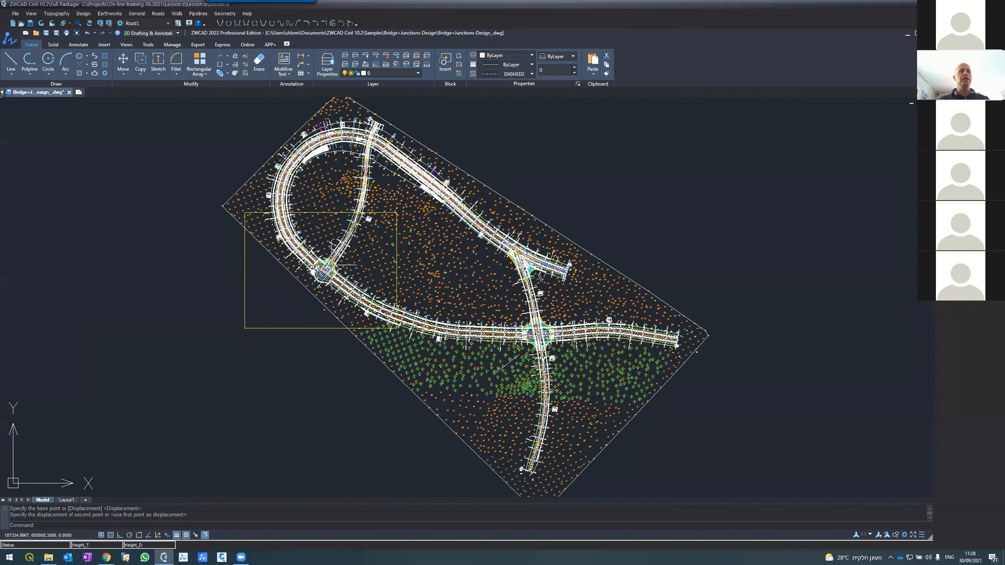
{"action": "type", "text": "co"}
{"action": "key", "text": "Return"}
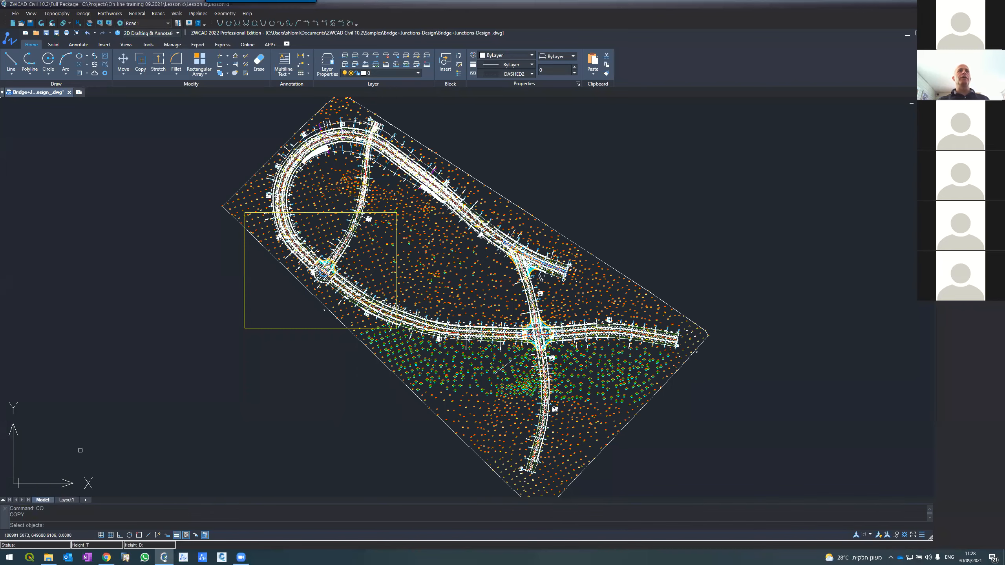
{"action": "left_click", "coordinate": [316, 329]}
{"action": "key", "text": "Return"}
{"action": "left_click", "coordinate": [315, 331]}
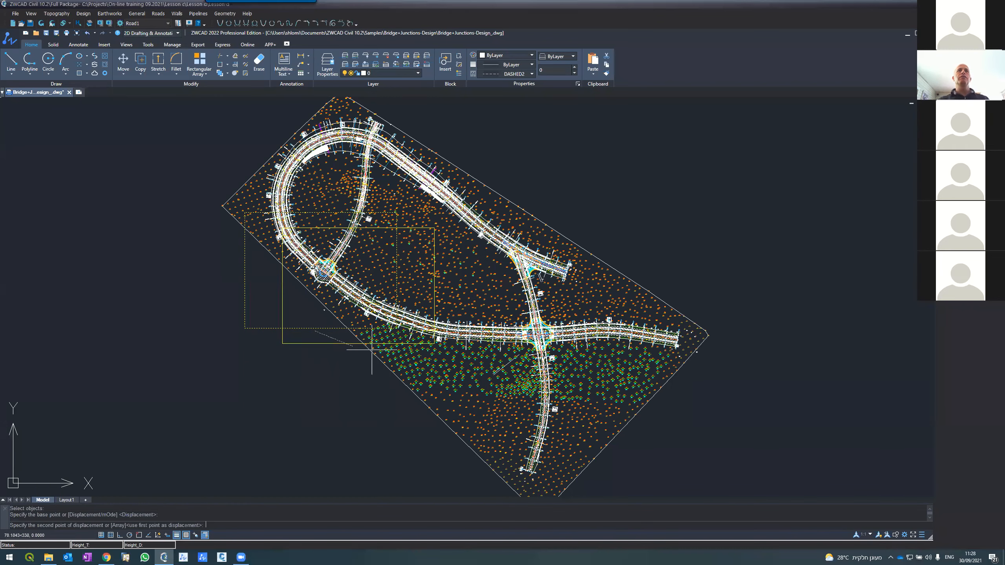
{"action": "left_click", "coordinate": [426, 383]}
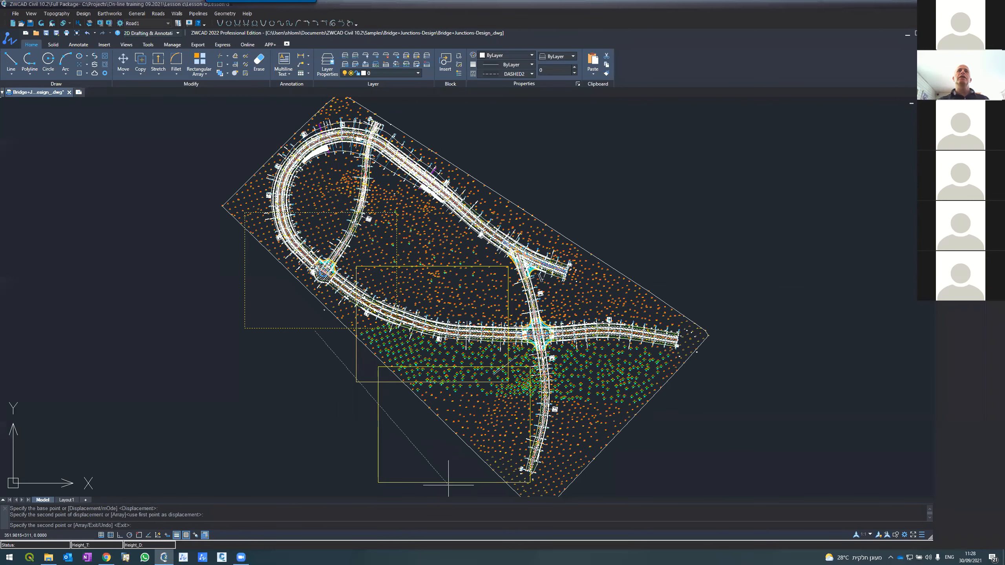
{"action": "left_click", "coordinate": [509, 349]}
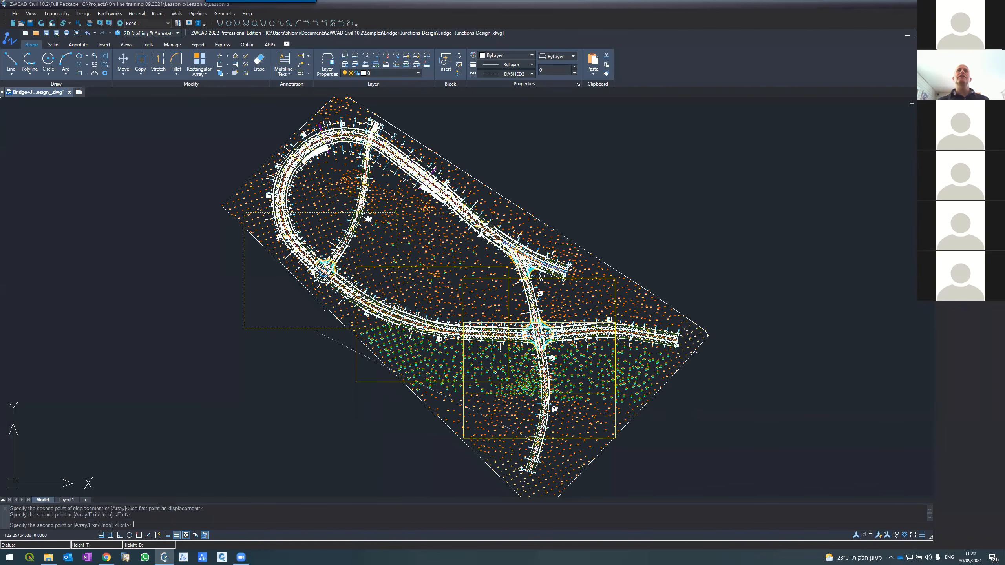
{"action": "left_click", "coordinate": [504, 304]}
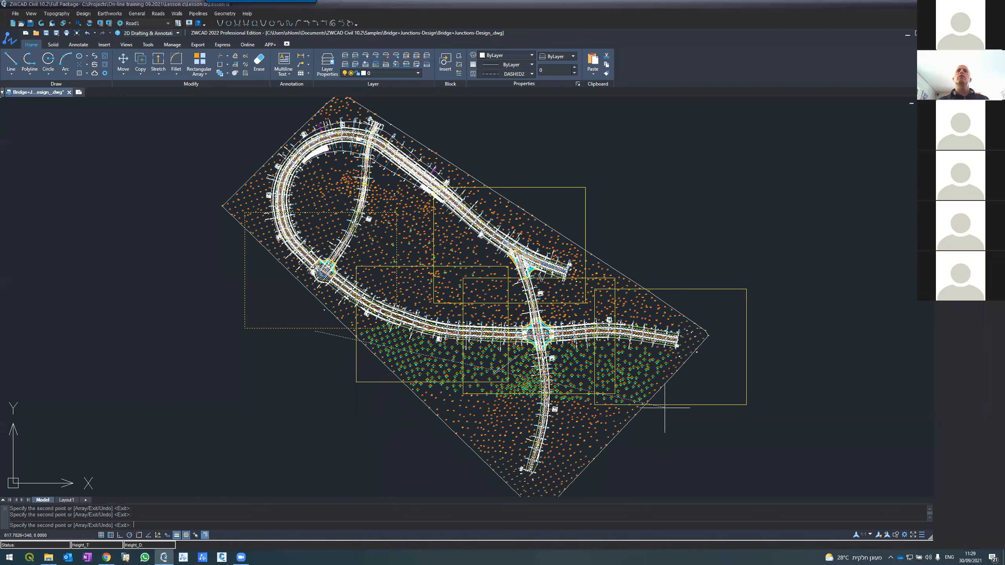
{"action": "left_click", "coordinate": [666, 422]}
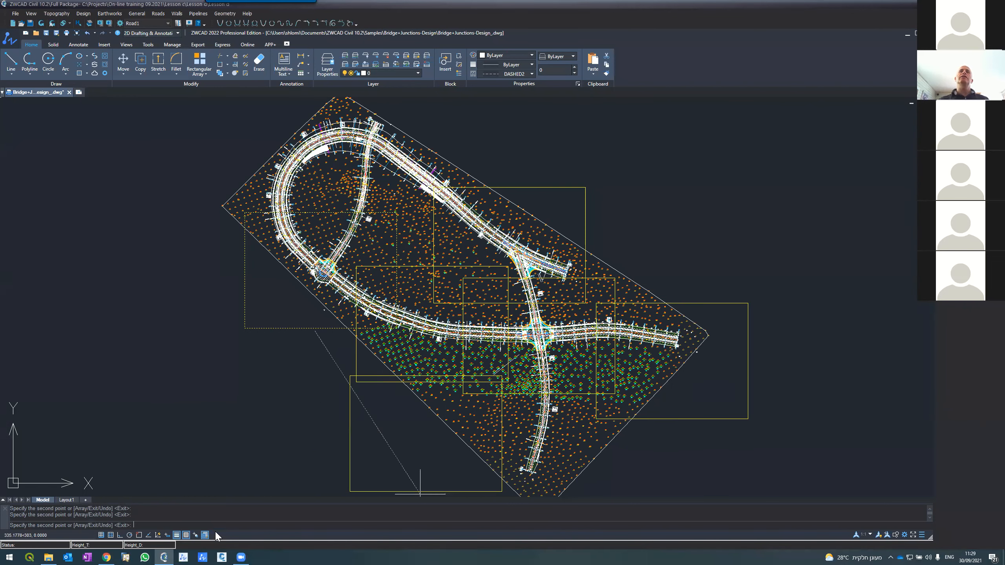
{"action": "key", "text": "Return"}
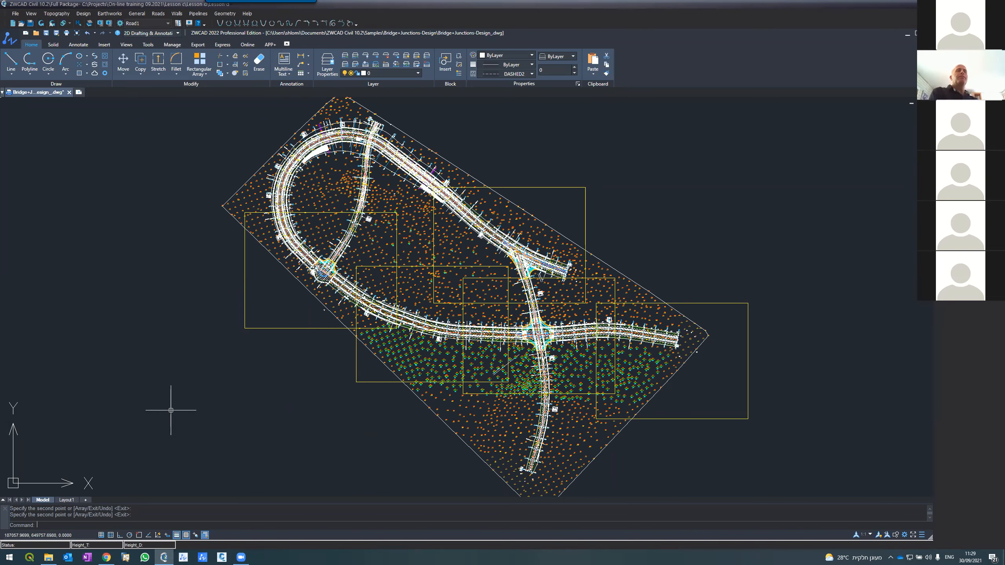
{"action": "scroll", "coordinate": [209, 376], "scroll_direction": "down", "scroll_amount": 1}
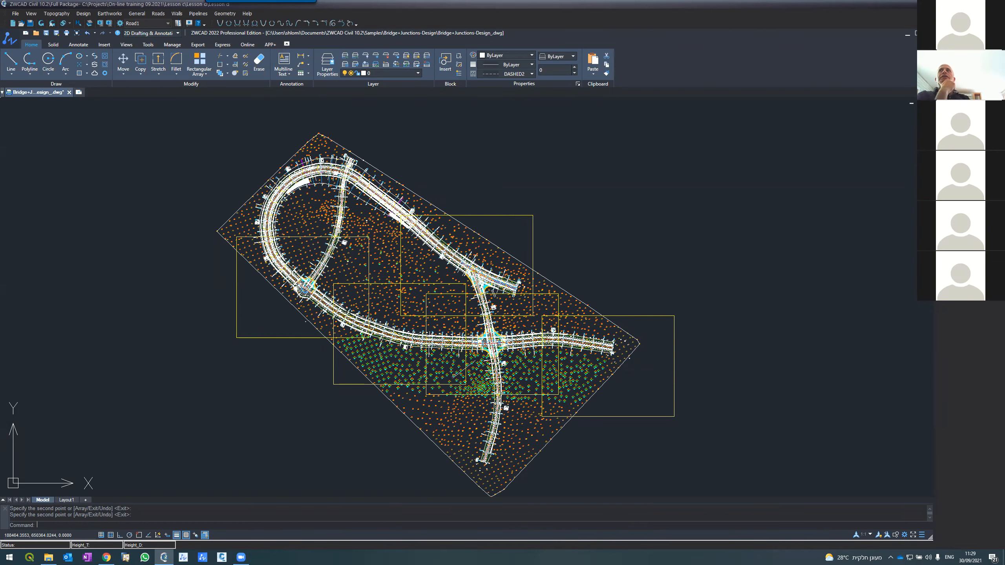
{"action": "key", "text": "Escape"}
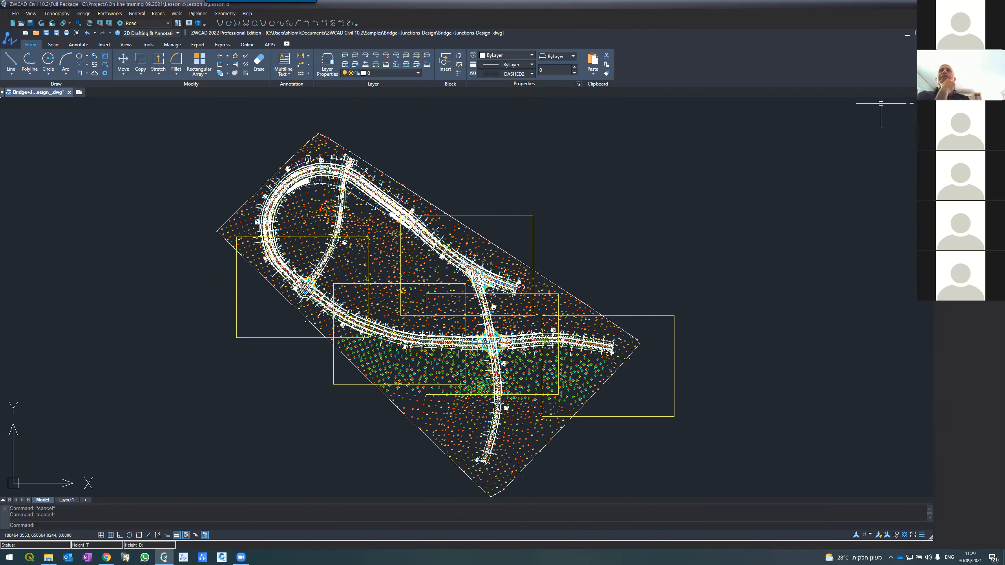
{"action": "scroll", "coordinate": [781, 133], "scroll_direction": "up", "scroll_amount": 1}
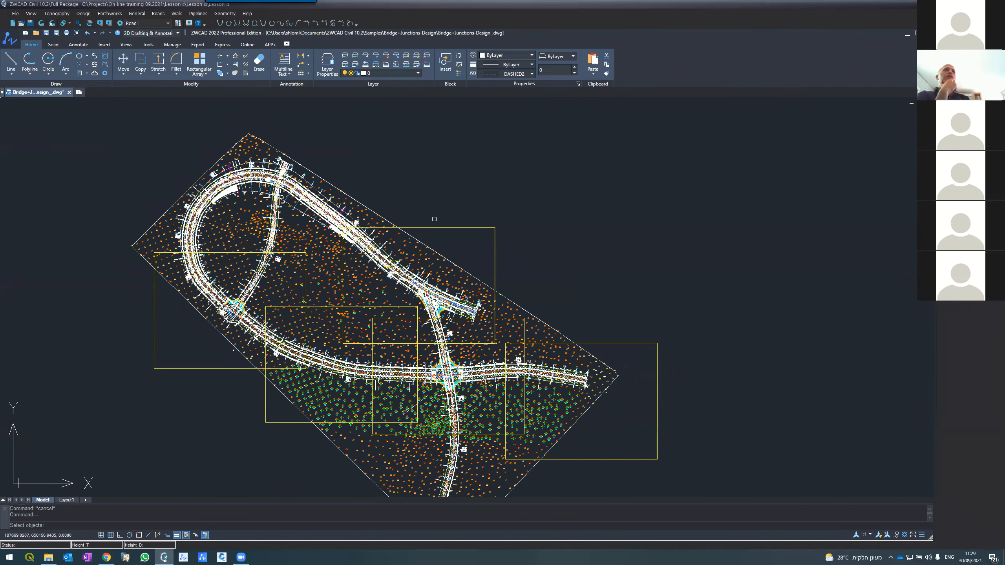
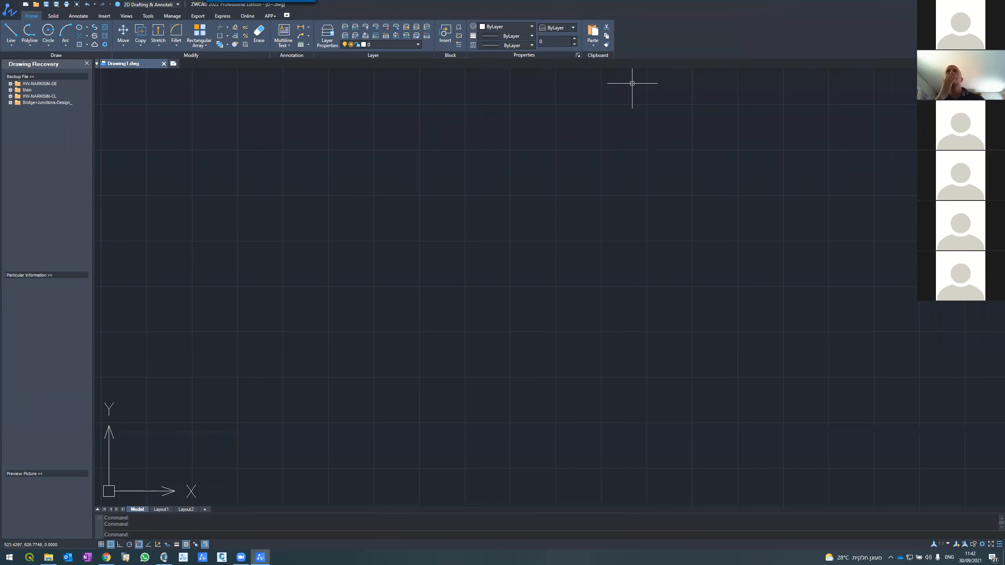
Insert logo.dwg from the ZWCAD Civil 10.2 folder into Drawing1 at 0,0,0 with the default scale and rotation
{"action": "double_click", "coordinate": [614, 5]}
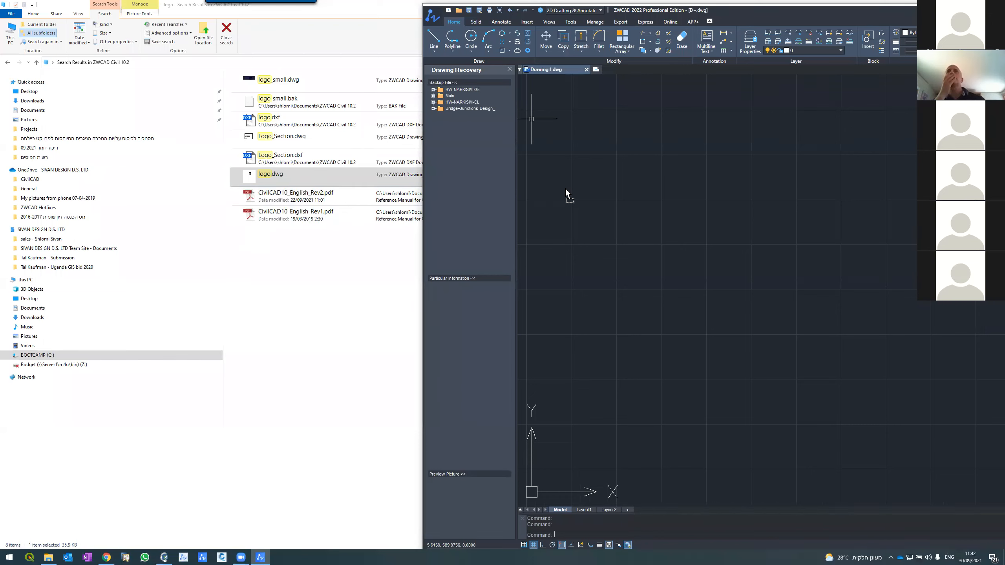
{"action": "left_click_drag", "start_coordinate": [565, 194], "coordinate": [594, 207]}
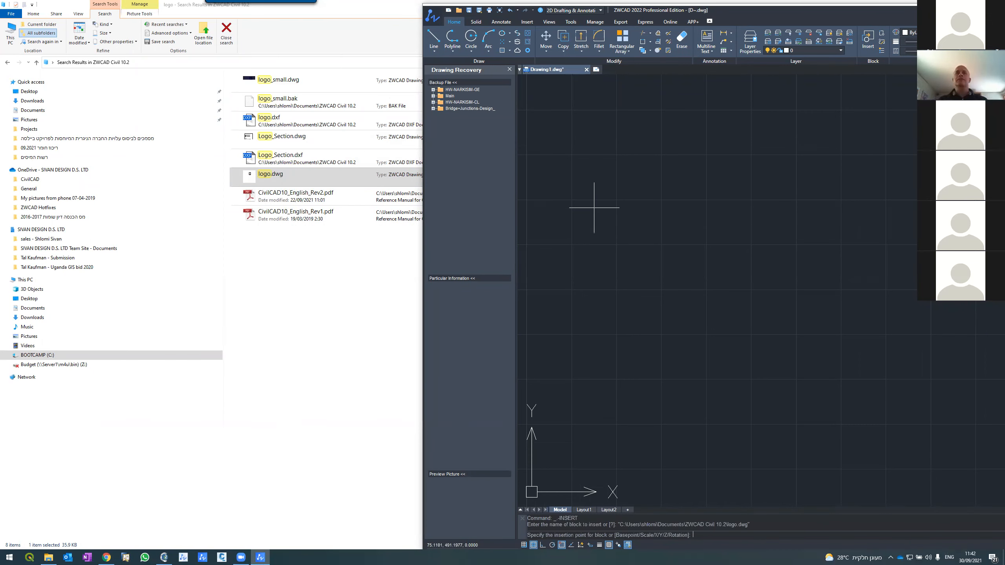
{"action": "type", "text": "0,0,0"}
{"action": "key", "text": "Return"}
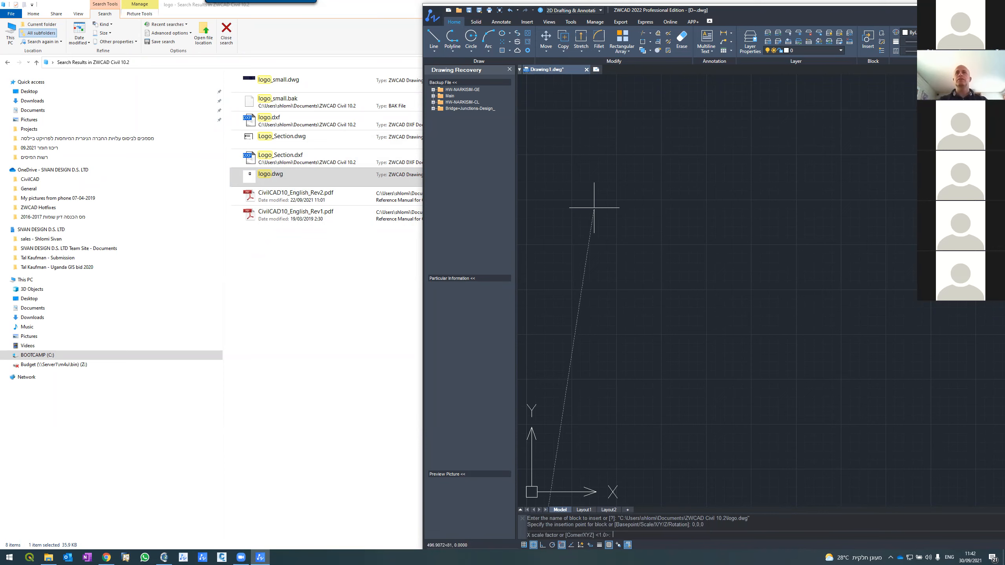
{"action": "key", "text": "Return"}
{"action": "key", "text": "Return"}
{"action": "key", "text": "Return"}
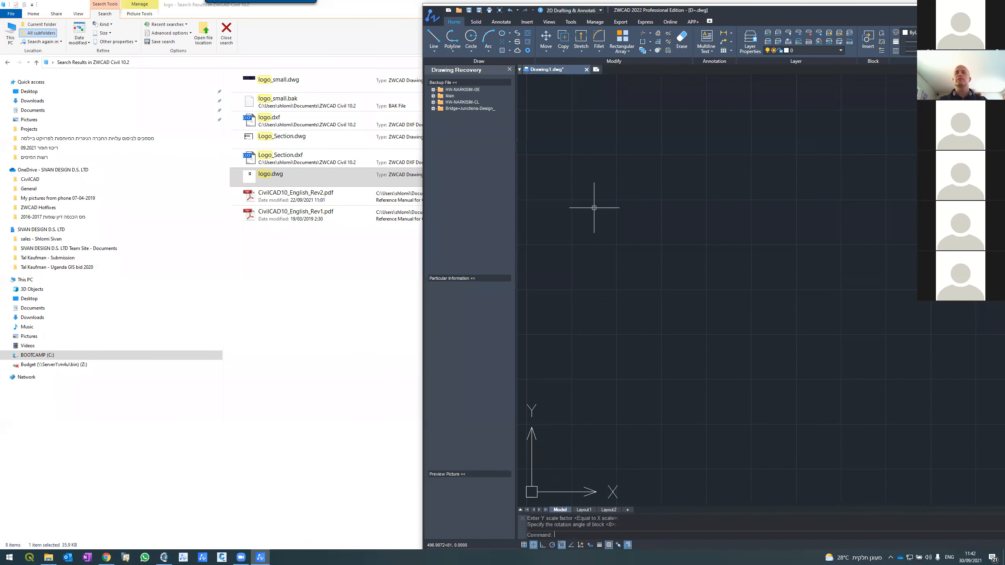
Zoom to the drawing extents to view the inserted logo block
{"action": "type", "text": "z"}
{"action": "key", "text": "Return"}
{"action": "type", "text": "e"}
{"action": "key", "text": "Return"}
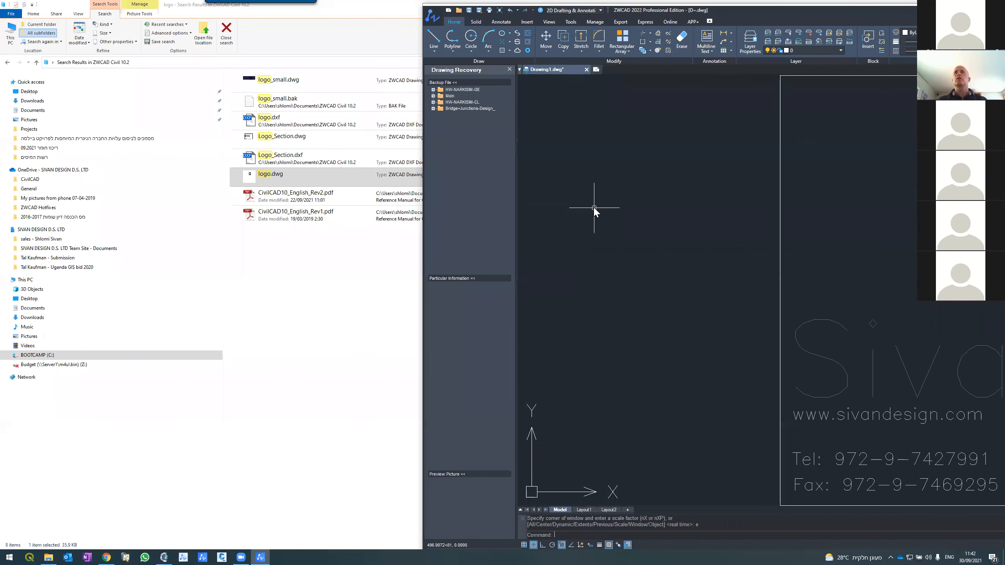
Close Drawing1 without saving the changes
{"action": "double_click", "coordinate": [740, 16]}
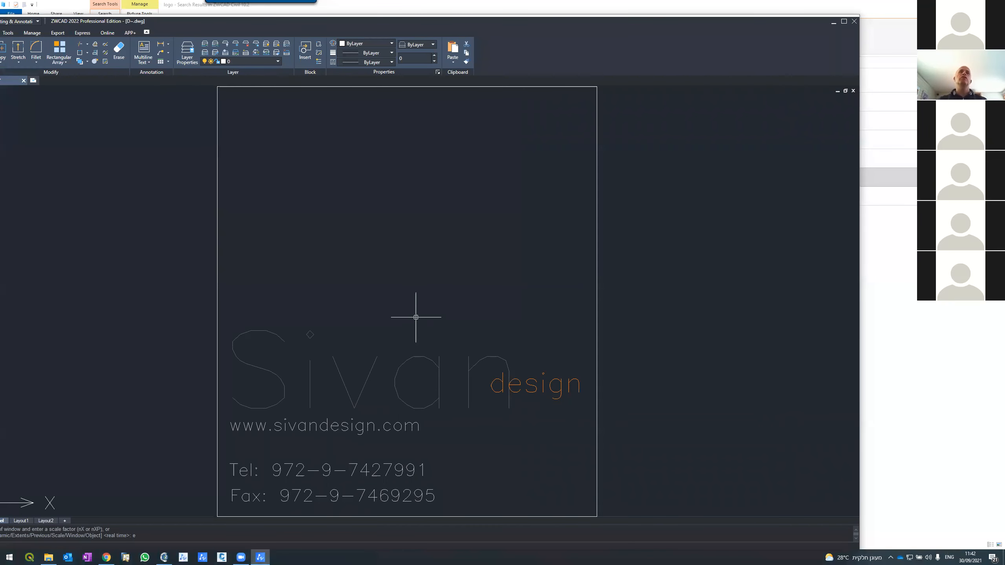
{"action": "left_click", "coordinate": [854, 21]}
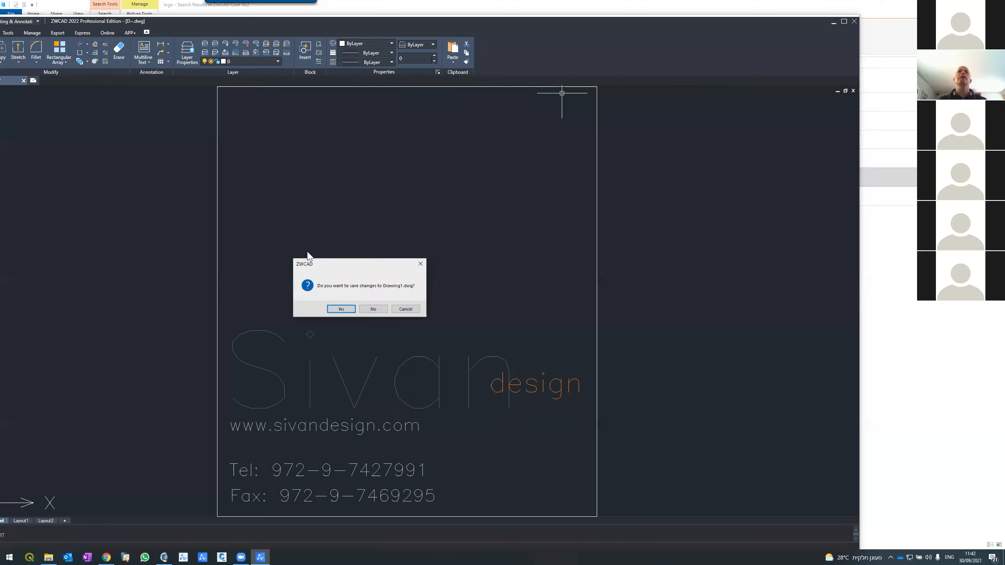
{"action": "left_click", "coordinate": [374, 309]}
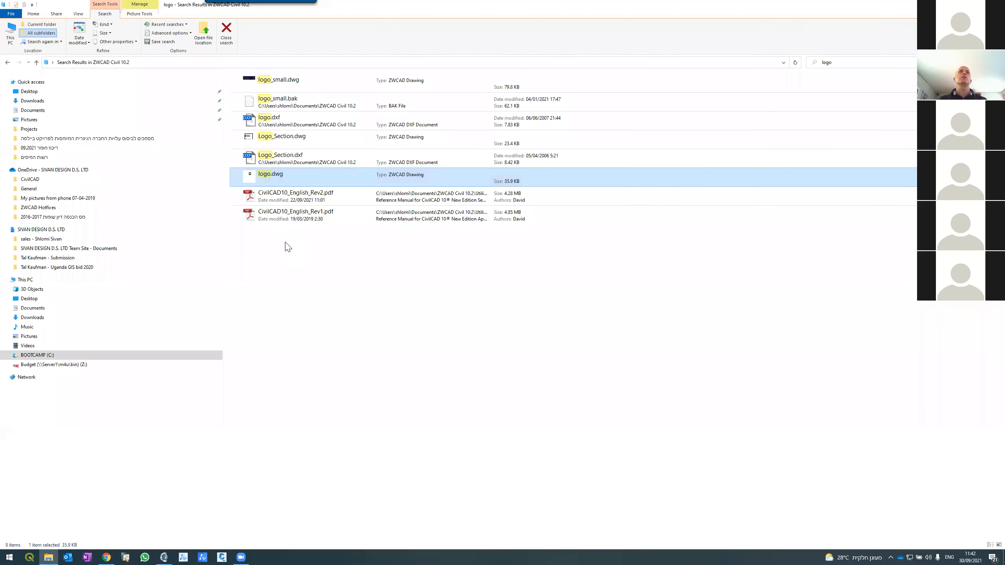
Copy logo.dwg from the search results to the clipboard
{"action": "right_click", "coordinate": [272, 181]}
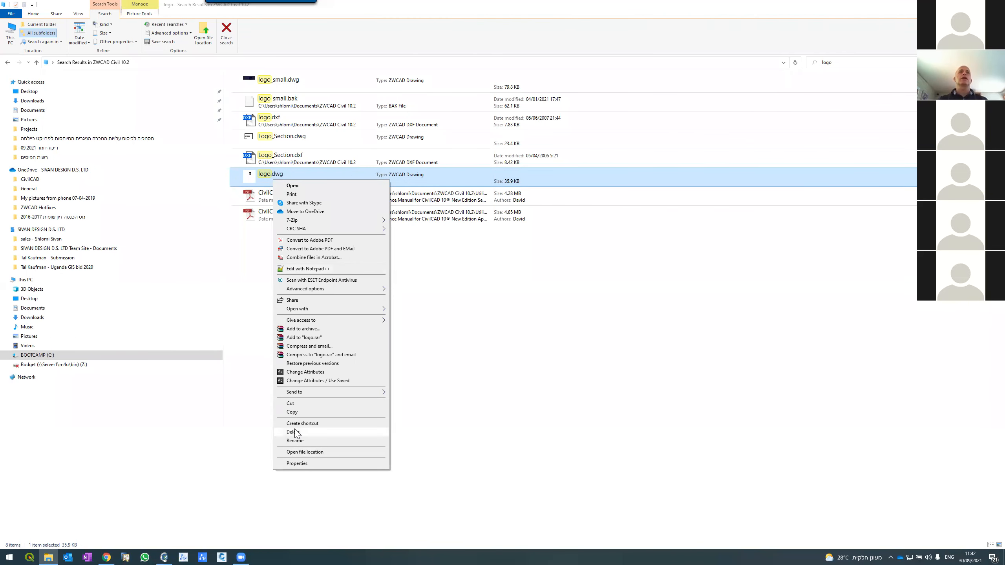
{"action": "left_click", "coordinate": [292, 412]}
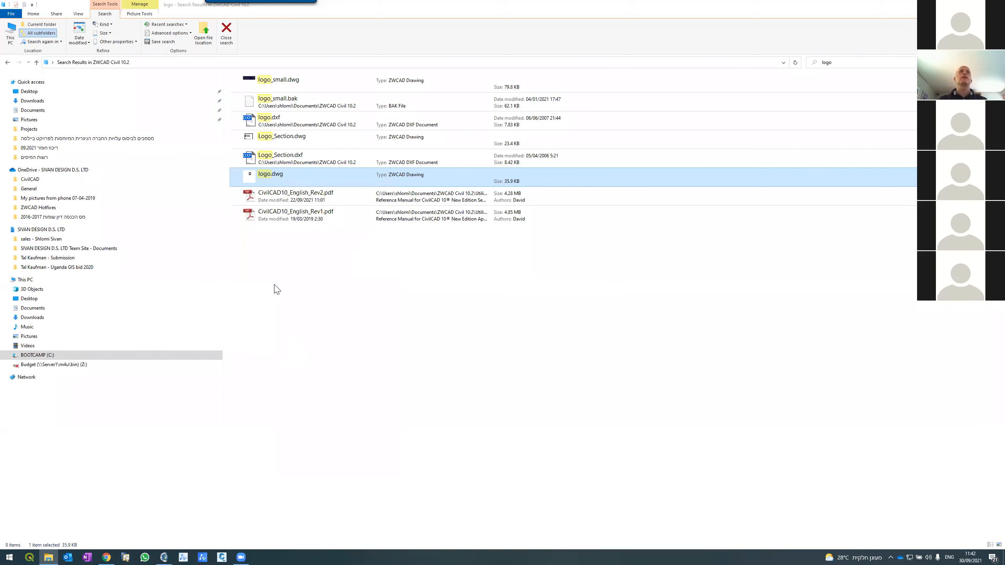
{"action": "right_click", "coordinate": [275, 286]}
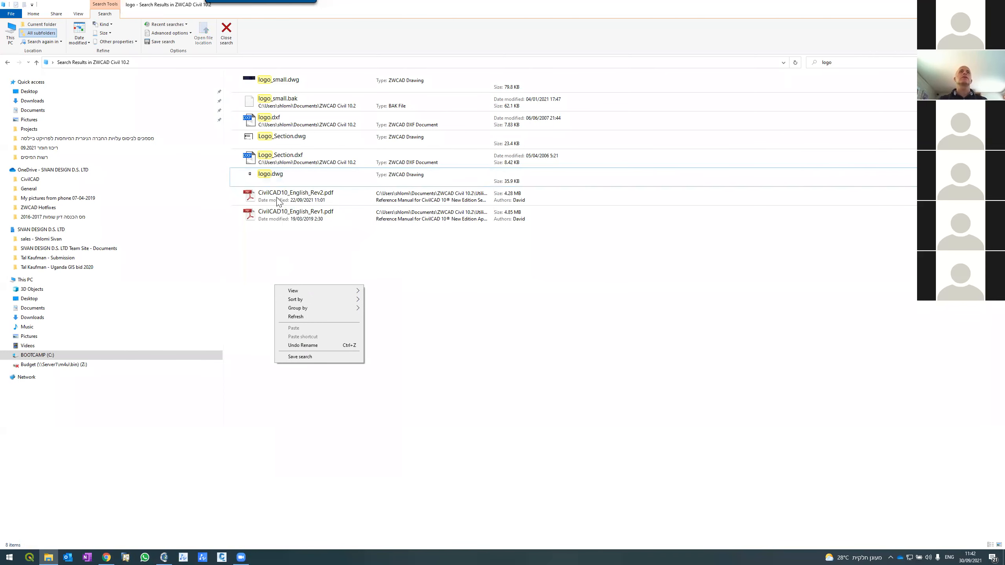
{"action": "left_click", "coordinate": [261, 174]}
{"action": "right_click", "coordinate": [262, 176]}
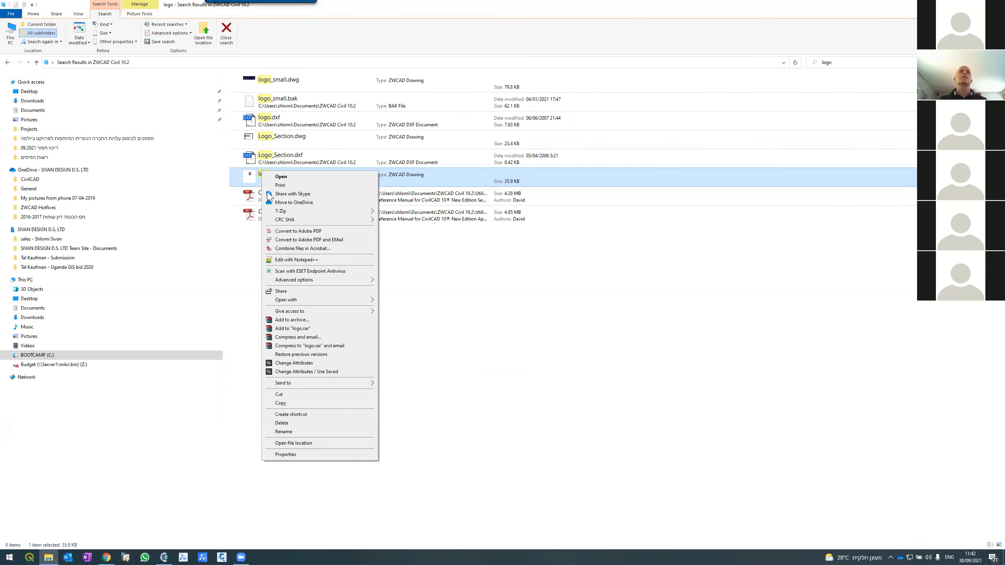
{"action": "left_click", "coordinate": [280, 403]}
{"action": "left_click", "coordinate": [280, 344]}
{"action": "right_click", "coordinate": [279, 344]}
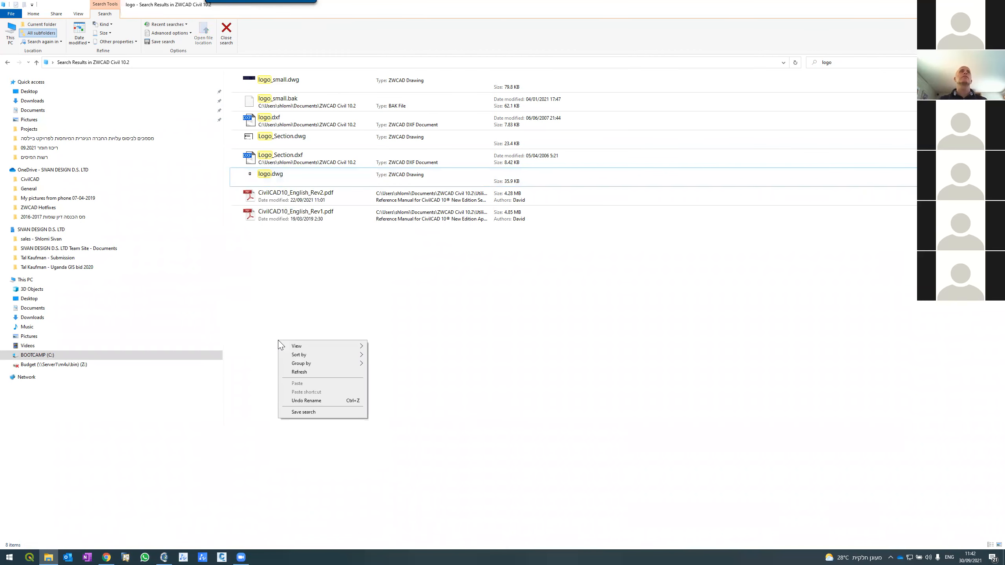
Return to the ZWCAD Civil 10.2 folder, sort its files by name and paste the duplicate of logo.dwg there
{"action": "left_click", "coordinate": [6, 62]}
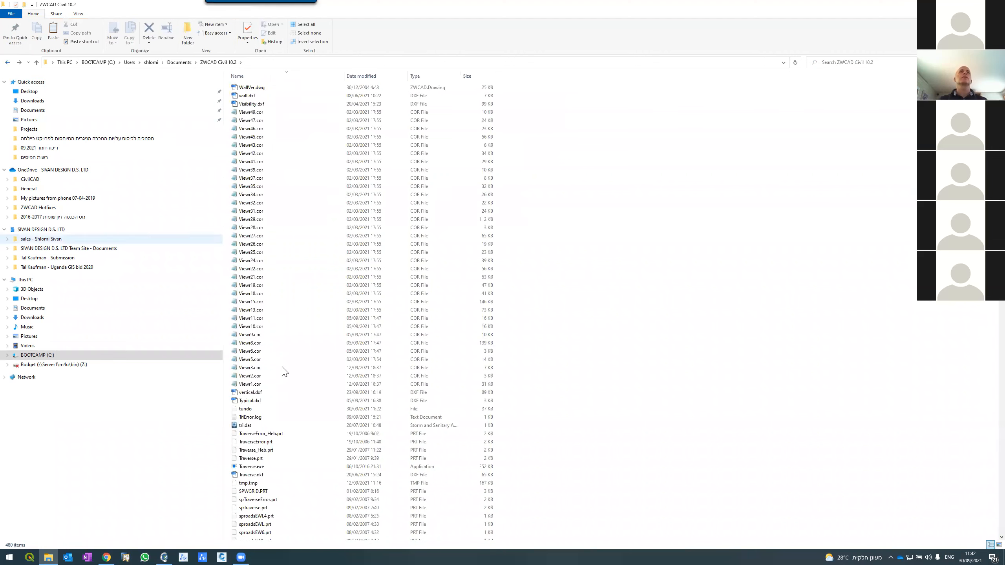
{"action": "scroll", "coordinate": [540, 346], "scroll_direction": "down", "scroll_amount": 11}
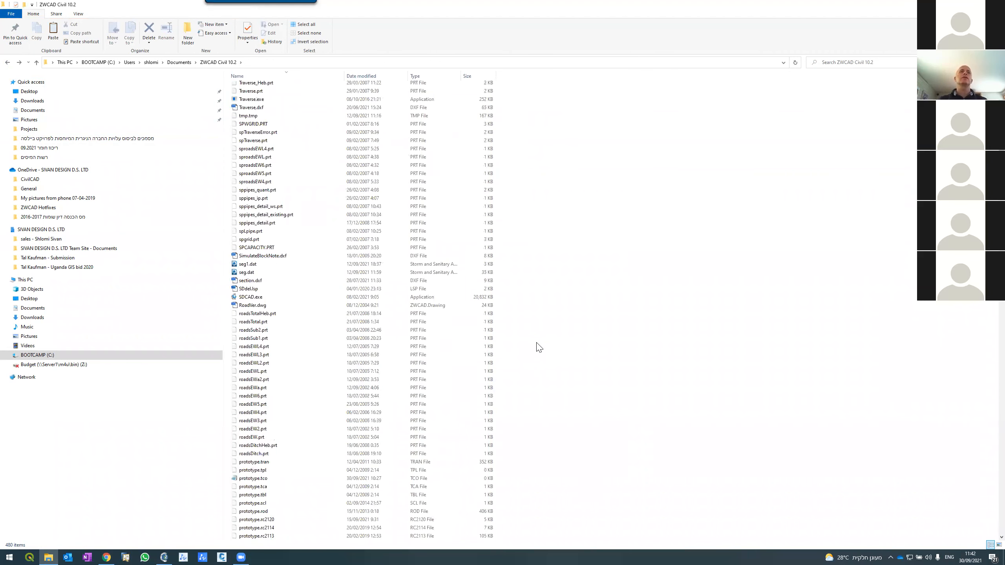
{"action": "scroll", "coordinate": [370, 347], "scroll_direction": "down", "scroll_amount": 4}
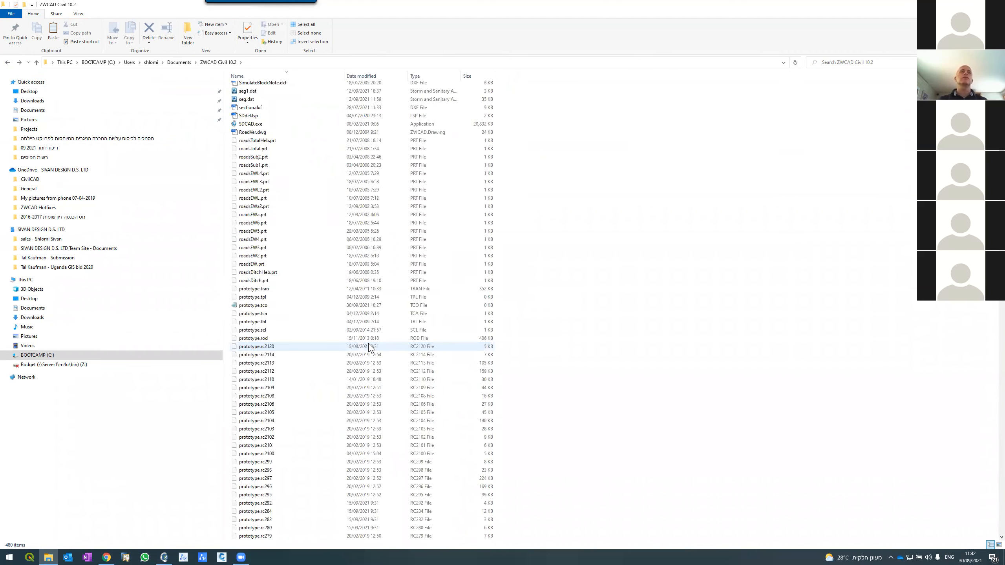
{"action": "left_click", "coordinate": [426, 76]}
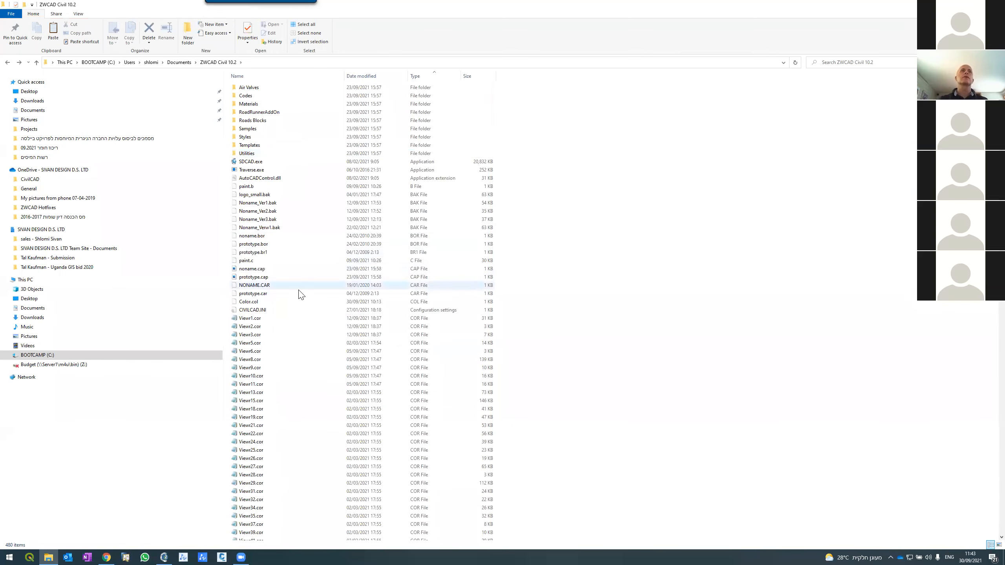
{"action": "key", "text": "l"}
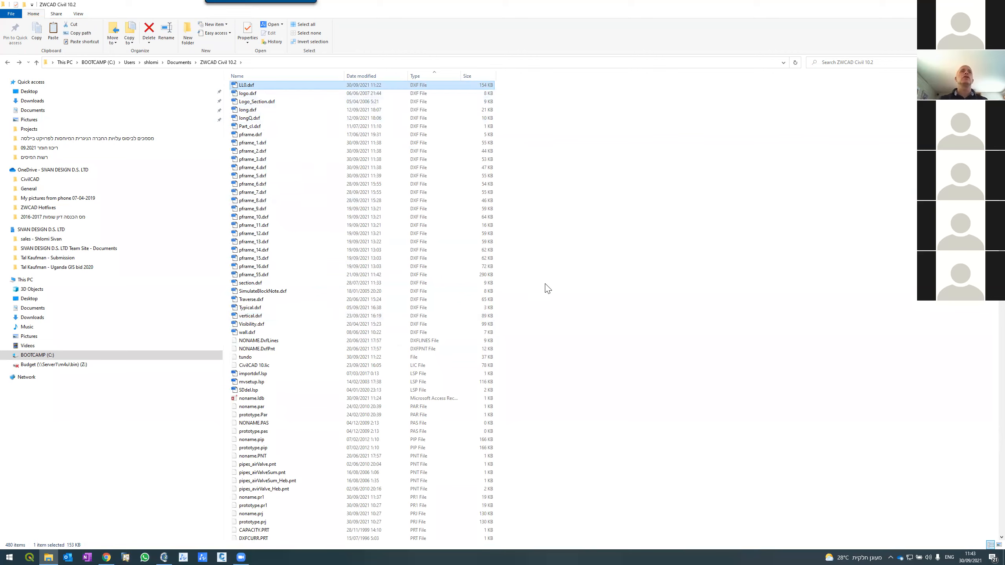
{"action": "scroll", "coordinate": [282, 182], "scroll_direction": "up", "scroll_amount": 7}
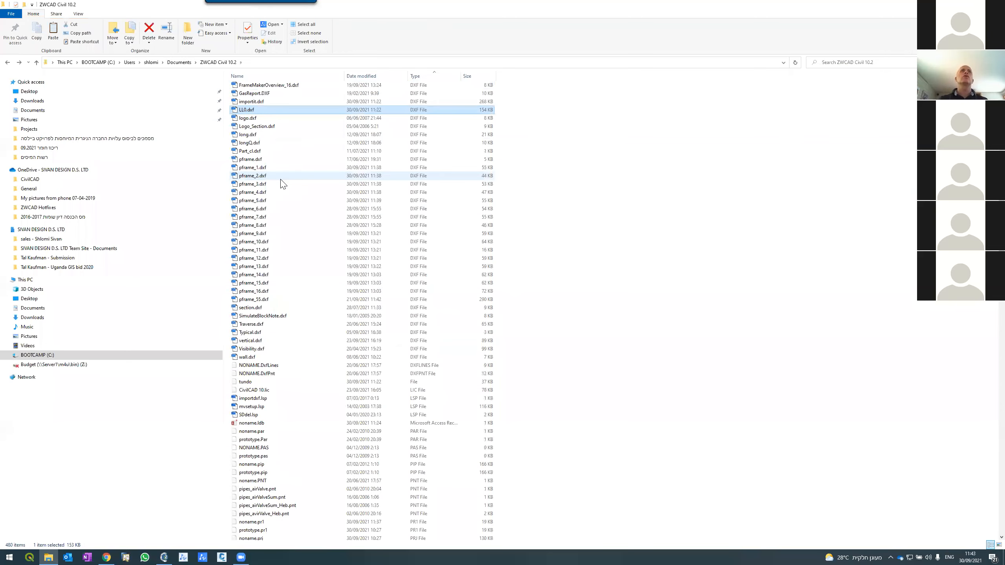
{"action": "scroll", "coordinate": [282, 182], "scroll_direction": "up", "scroll_amount": 4}
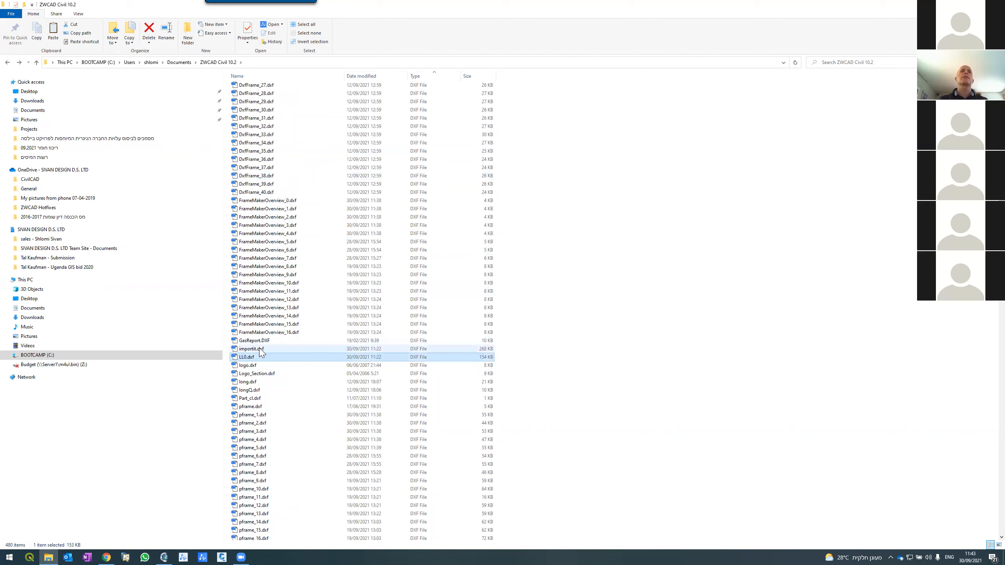
{"action": "left_click", "coordinate": [245, 76]}
{"action": "scroll", "coordinate": [263, 236], "scroll_direction": "down", "scroll_amount": 2}
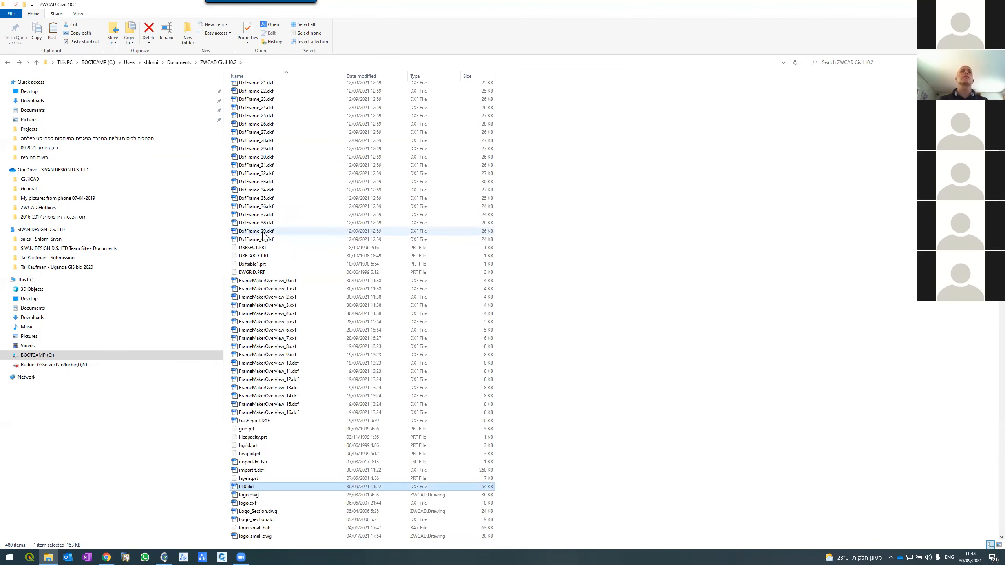
{"action": "left_click", "coordinate": [616, 497]}
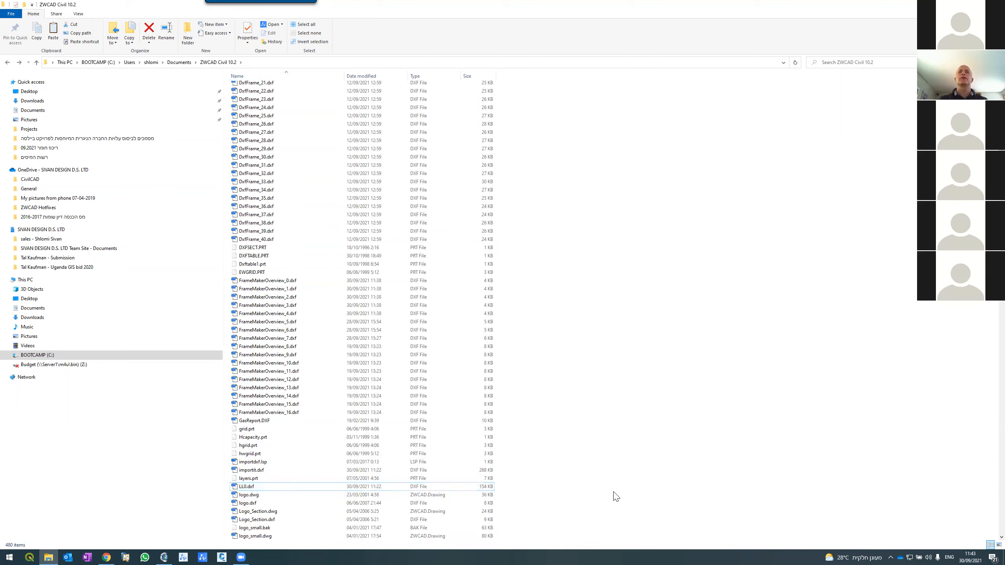
{"action": "right_click", "coordinate": [616, 497]}
{"action": "left_click", "coordinate": [633, 434]}
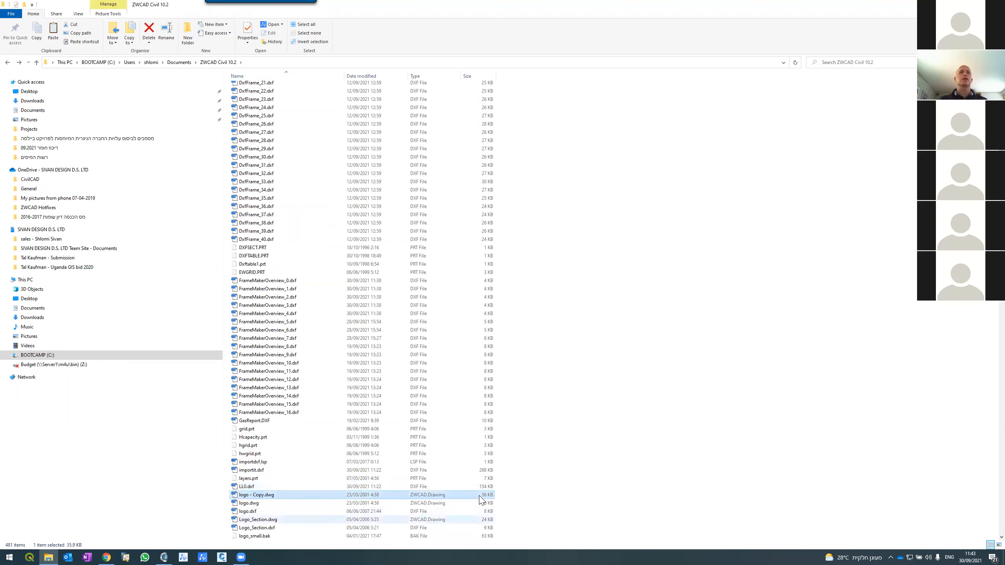
Rename the duplicated logo drawing as logo -BAK.dwg
{"action": "right_click", "coordinate": [244, 501]}
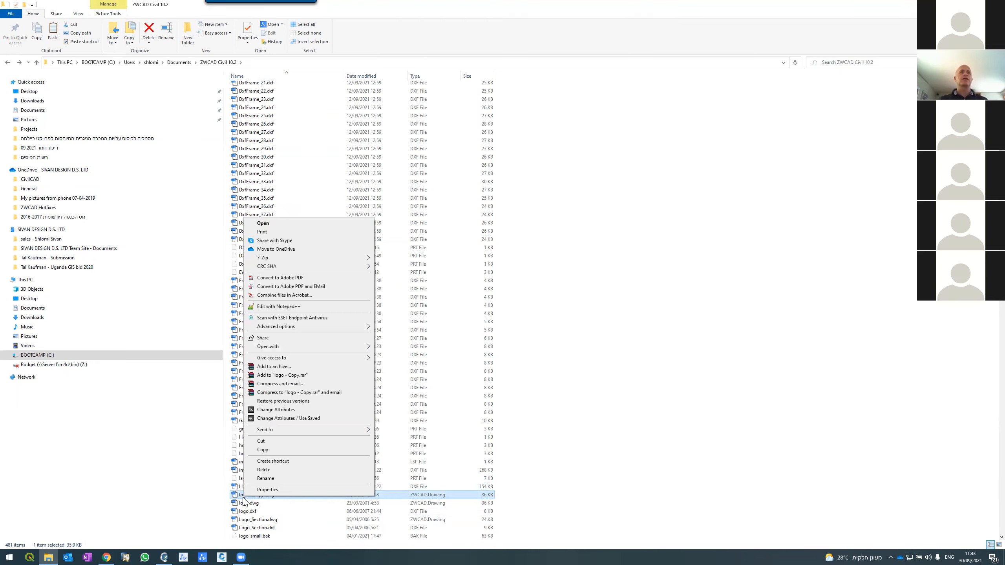
{"action": "left_click", "coordinate": [261, 482]}
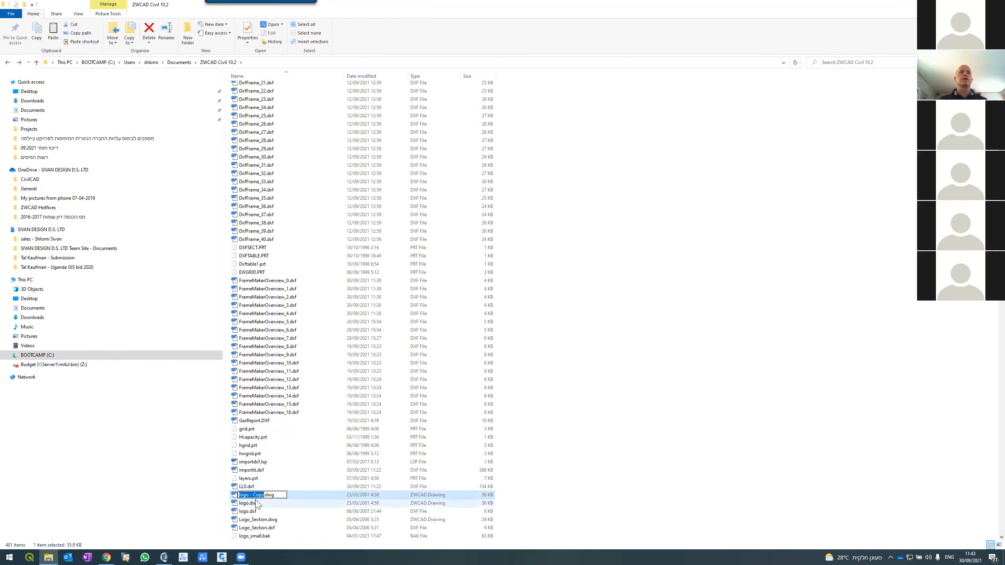
{"action": "left_click_drag", "start_coordinate": [253, 495], "coordinate": [261, 496]}
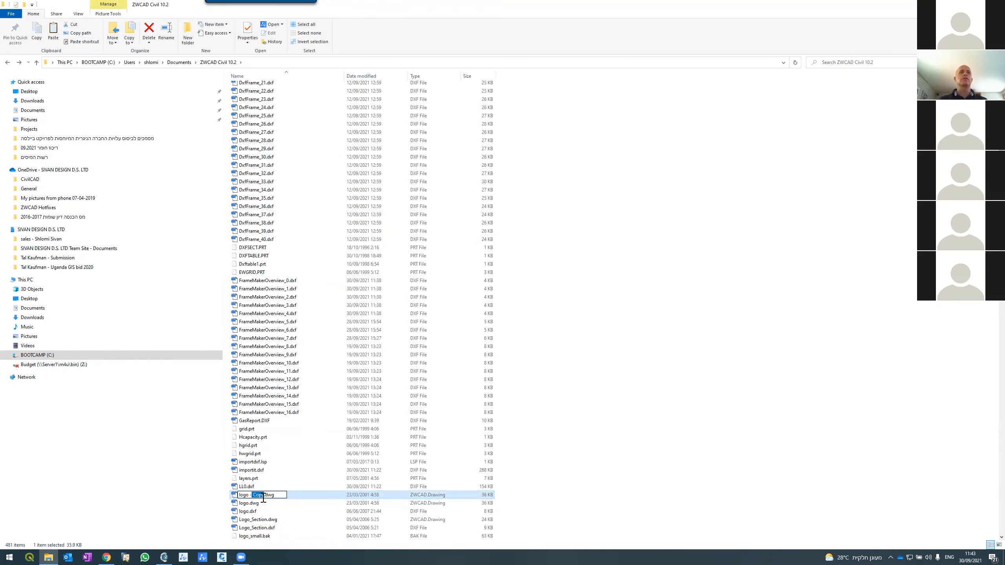
{"action": "type", "text": "BAK"}
{"action": "key", "text": "Return"}
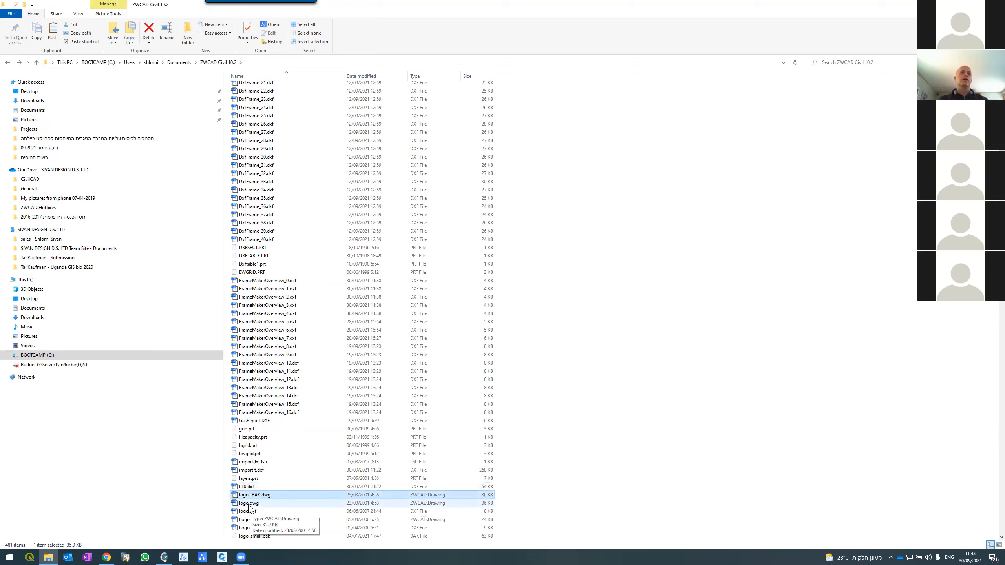
Open the original logo.dwg and delete the Sivan design logo and contact text inside the rectangle
{"action": "left_click", "coordinate": [244, 504]}
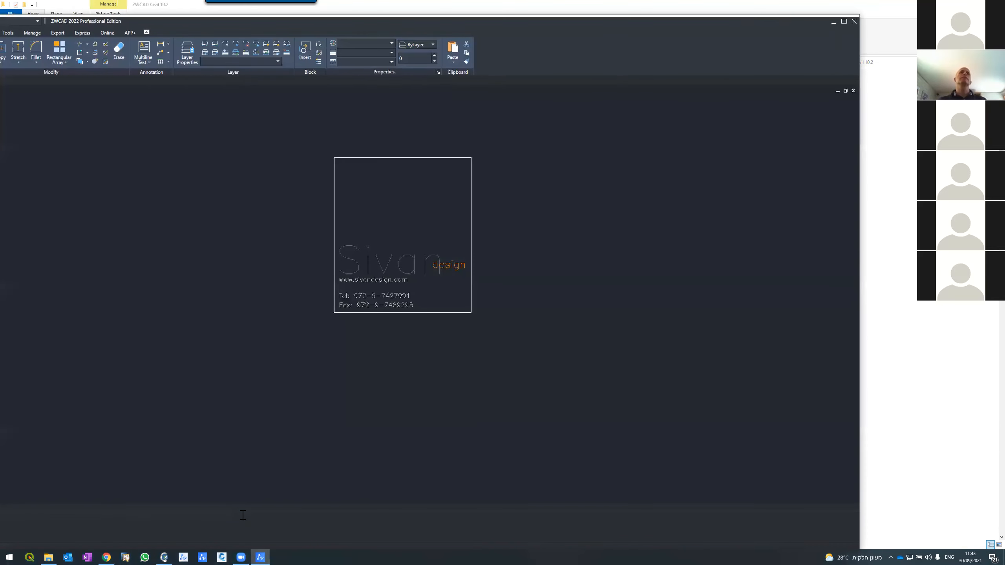
{"action": "scroll", "coordinate": [379, 249], "scroll_direction": "up", "scroll_amount": 6}
{"action": "scroll", "coordinate": [350, 280], "scroll_direction": "down", "scroll_amount": 5}
{"action": "left_click", "coordinate": [339, 289]}
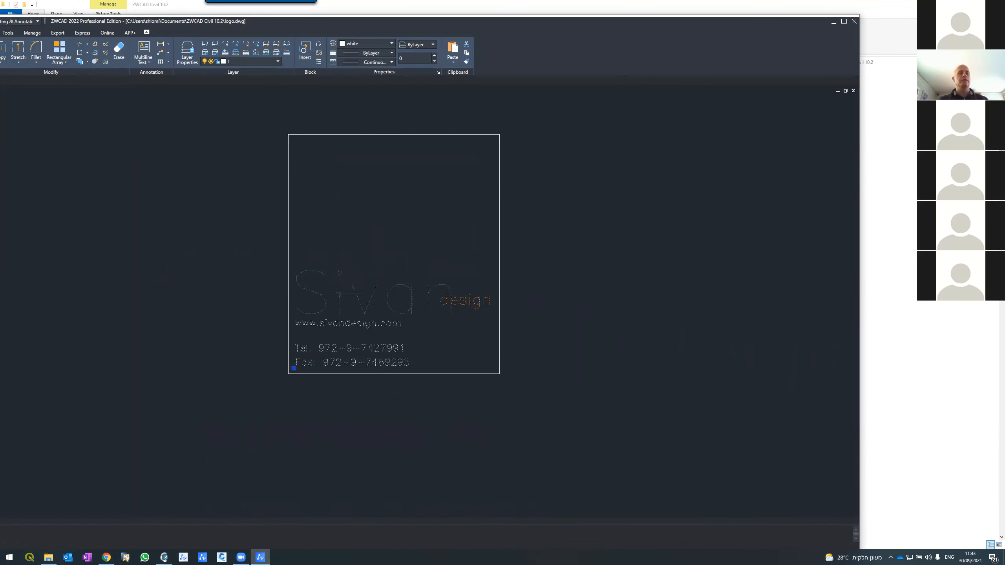
{"action": "key", "text": "Delete"}
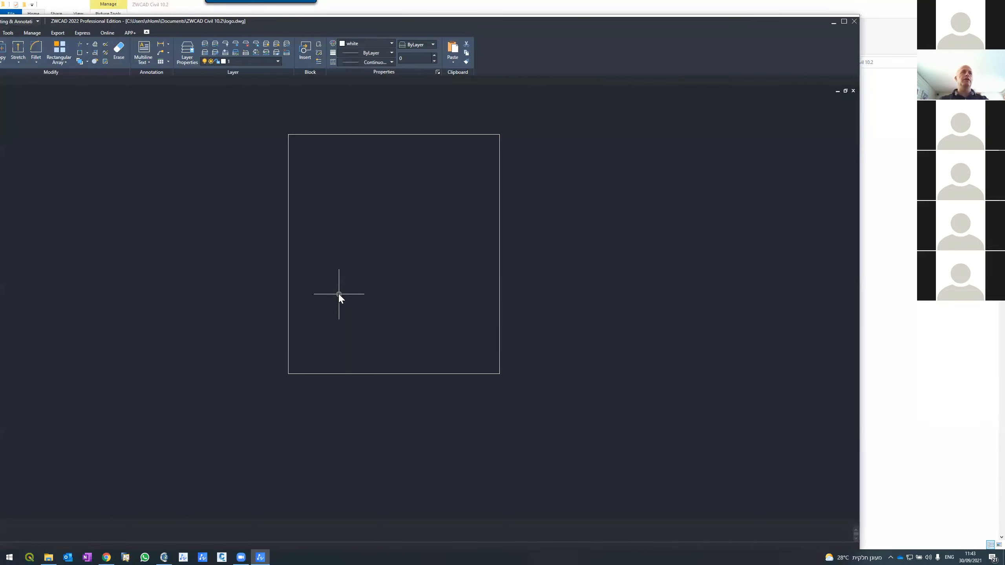
Draw a circle near the centre of the empty logo rectangle, about two fifths of its width
{"action": "type", "text": "c"}
{"action": "key", "text": "Return"}
{"action": "left_click", "coordinate": [390, 261]}
{"action": "left_click", "coordinate": [392, 218]}
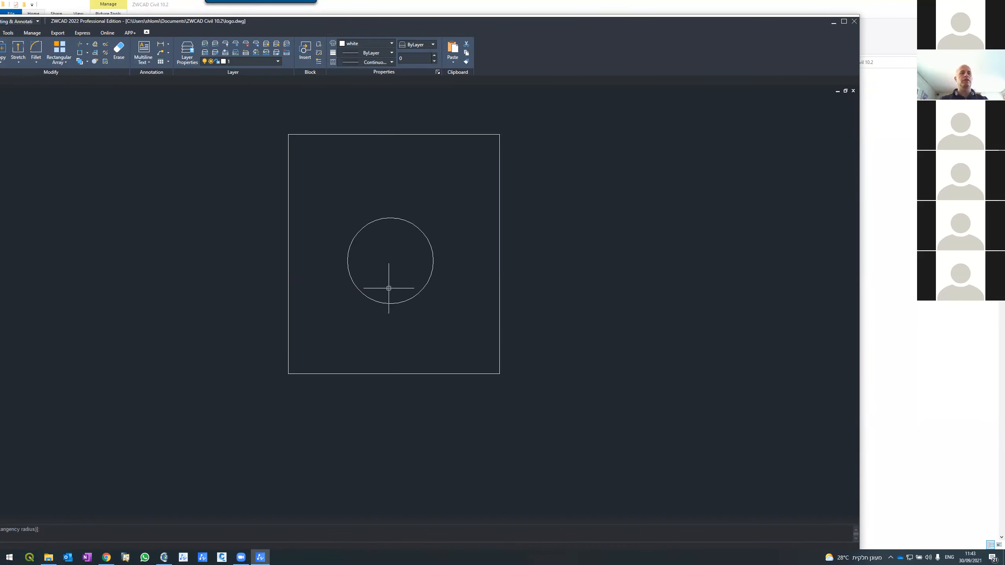
Copy the circle twice, up to the right and up to the left, making three overlapping circles
{"action": "key", "text": "Escape"}
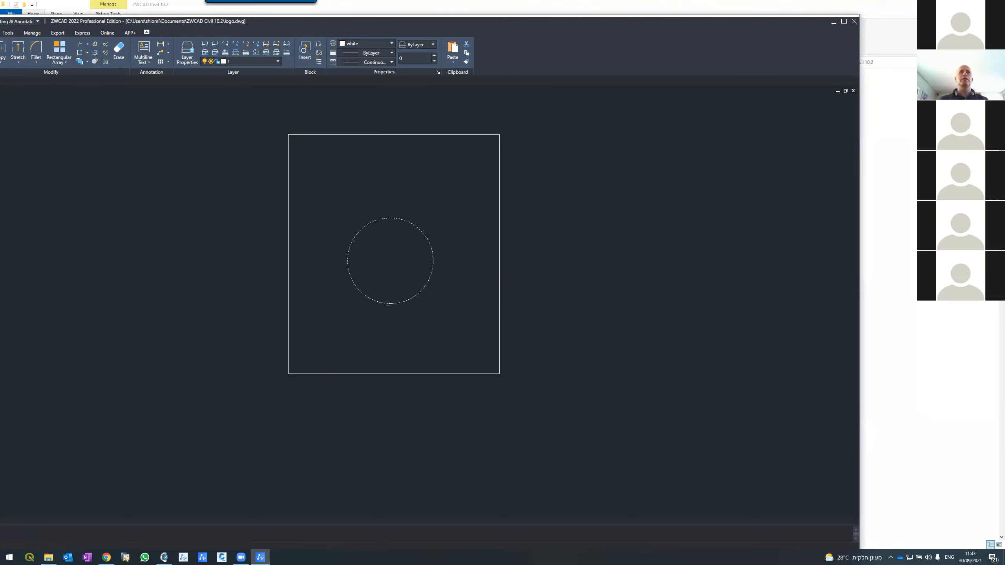
{"action": "key", "text": "Return"}
{"action": "left_click", "coordinate": [385, 303]}
{"action": "left_click", "coordinate": [415, 254]}
{"action": "left_click", "coordinate": [356, 254]}
{"action": "key", "text": "Escape"}
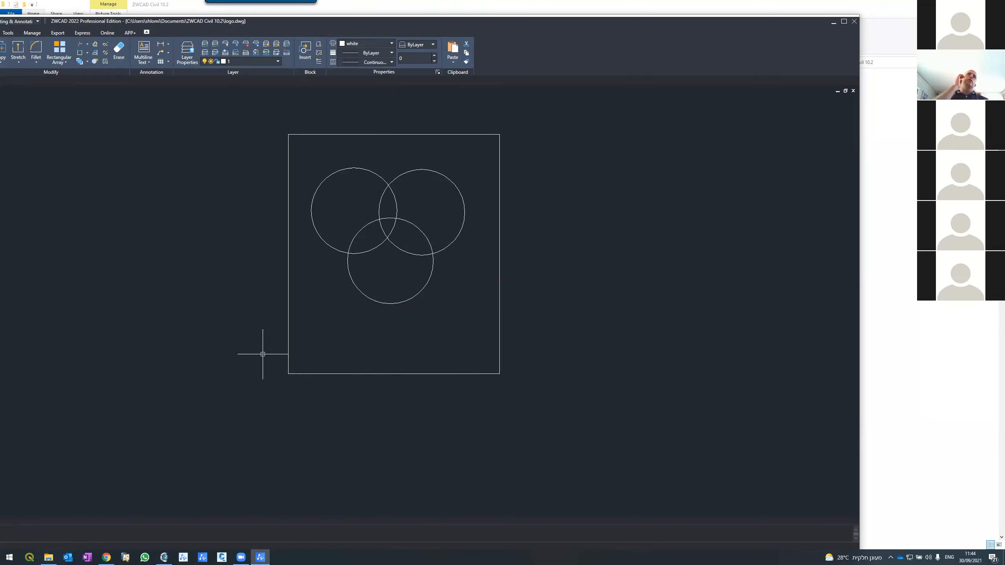
Save the modified logo.dwg and close its ZWCAD window
{"action": "scroll", "coordinate": [262, 354], "scroll_direction": "down", "scroll_amount": 1}
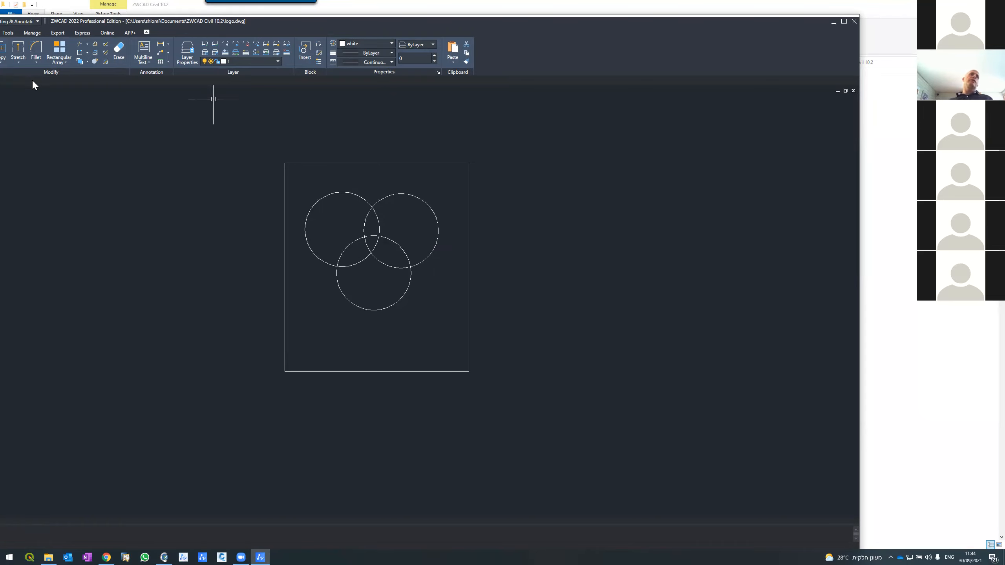
{"action": "double_click", "coordinate": [350, 21]}
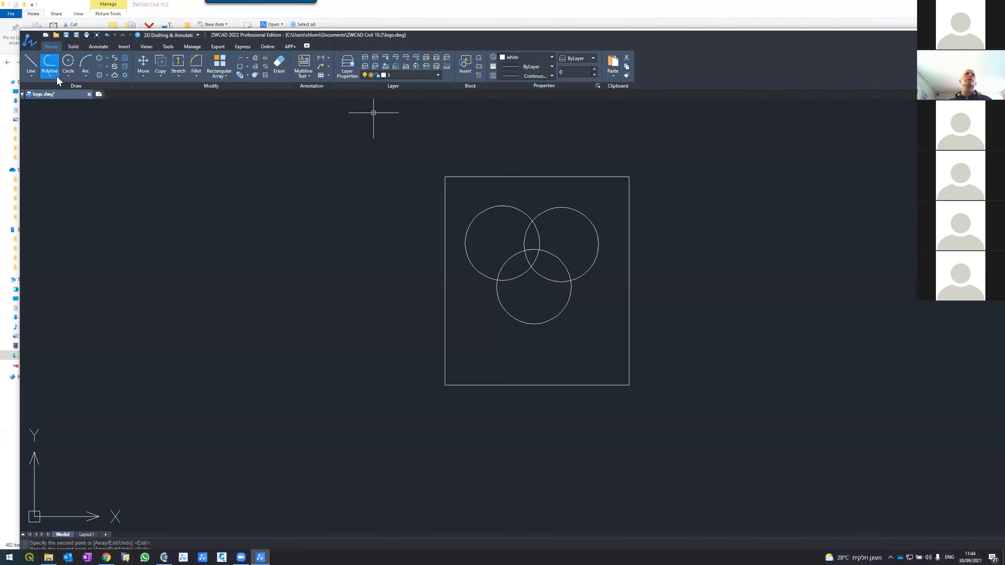
{"action": "left_click", "coordinate": [67, 35]}
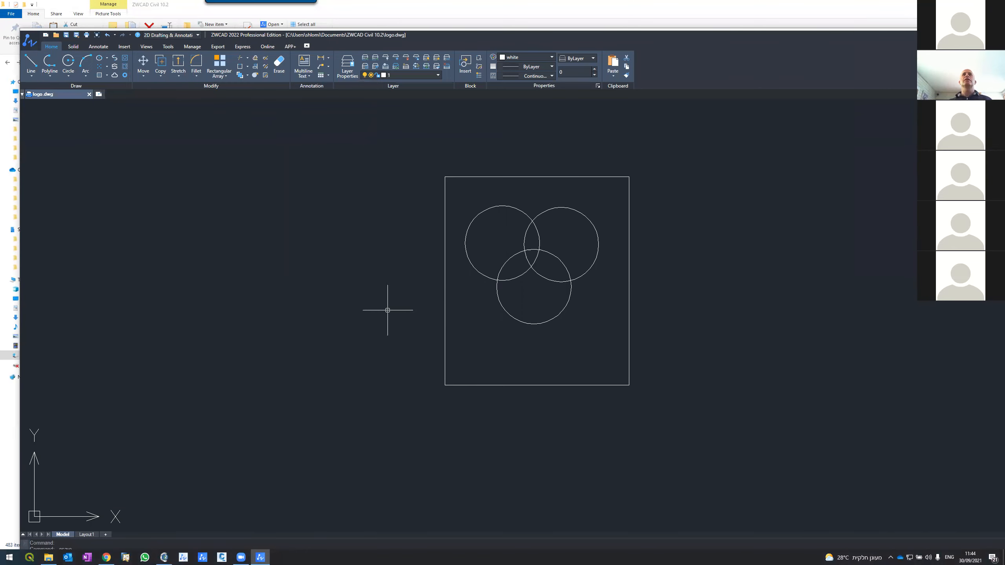
{"action": "left_click_drag", "start_coordinate": [793, 35], "coordinate": [604, 53]}
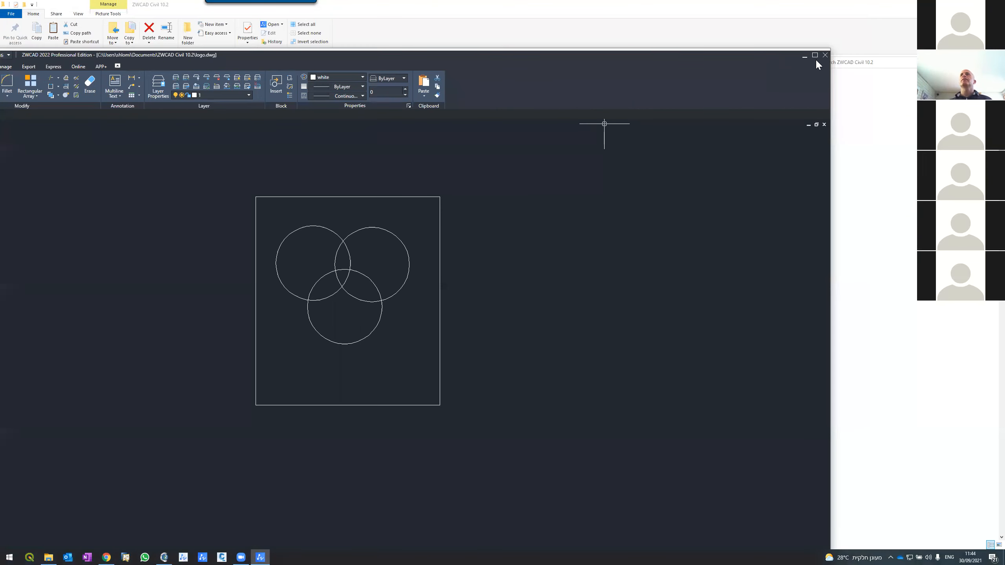
{"action": "left_click", "coordinate": [819, 56]}
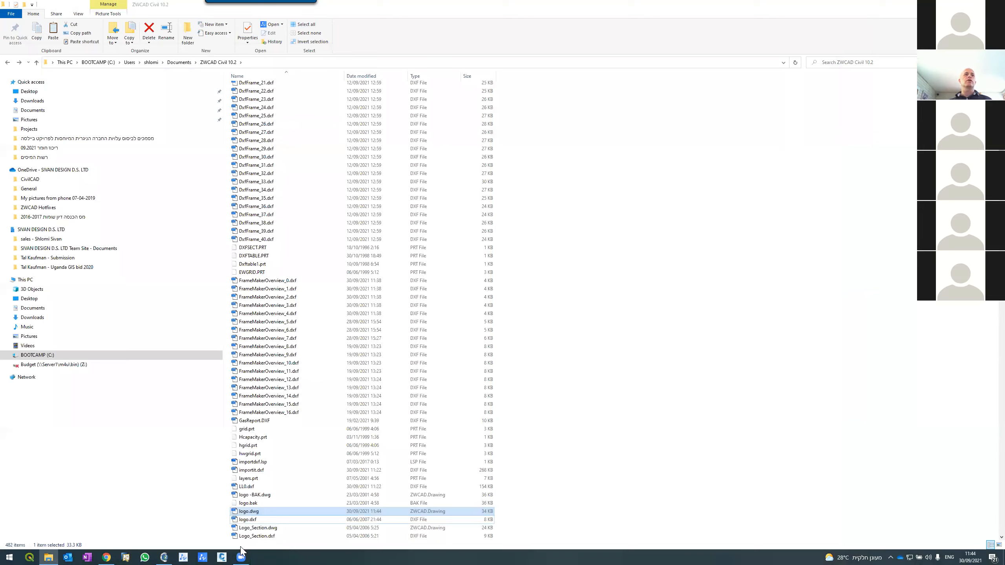
Switch to the ZWCAD Civil drawing and check the new logo in layouts cv_frame_1 through cv_frame_5
{"action": "left_click", "coordinate": [164, 557]}
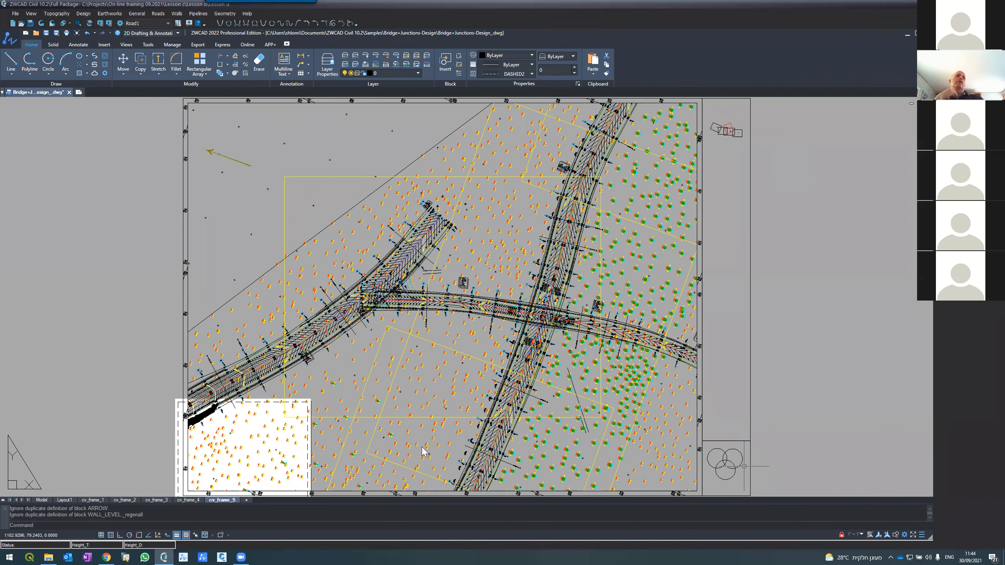
{"action": "left_click", "coordinate": [88, 501]}
{"action": "left_click", "coordinate": [127, 500]}
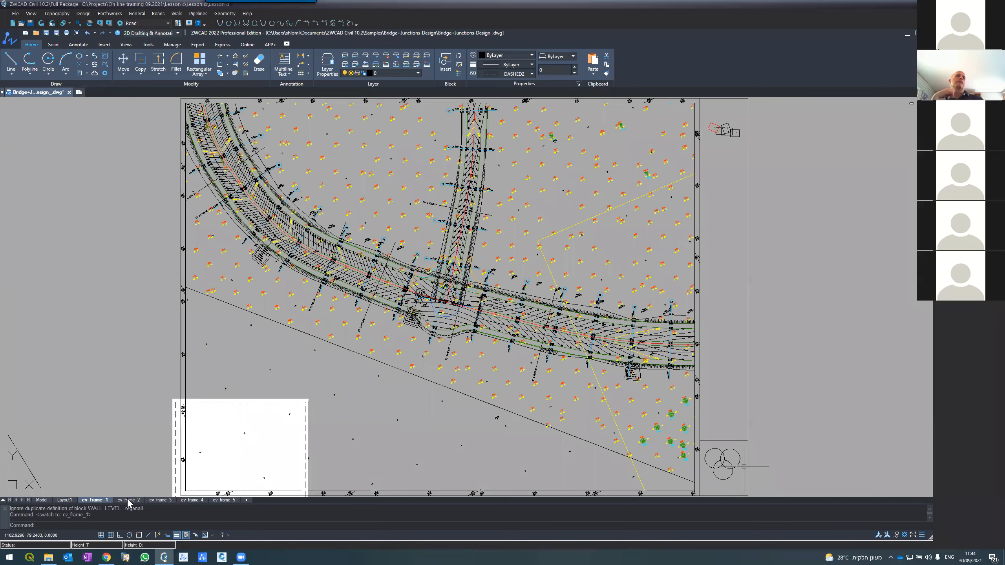
{"action": "left_click", "coordinate": [162, 500]}
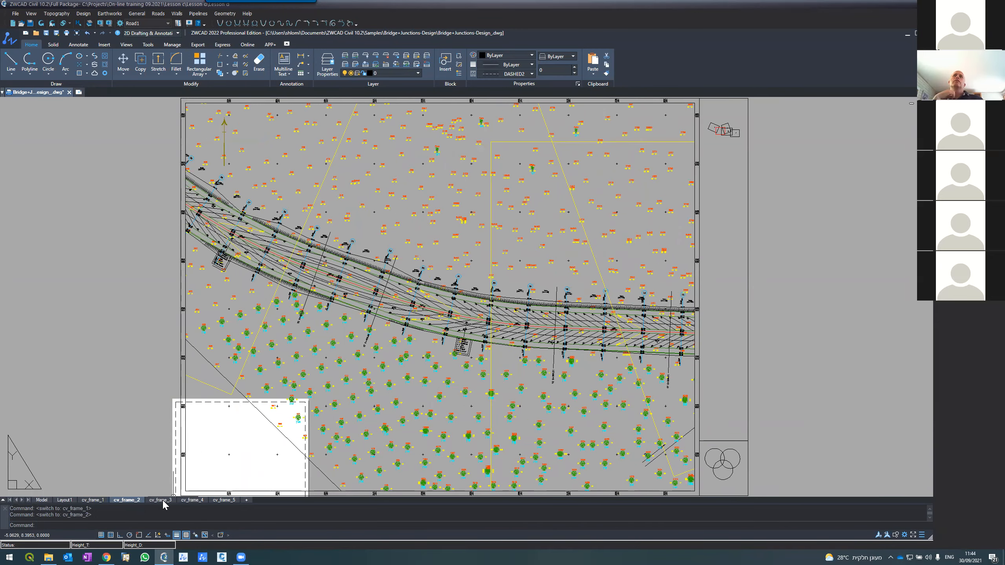
{"action": "left_click", "coordinate": [192, 500]}
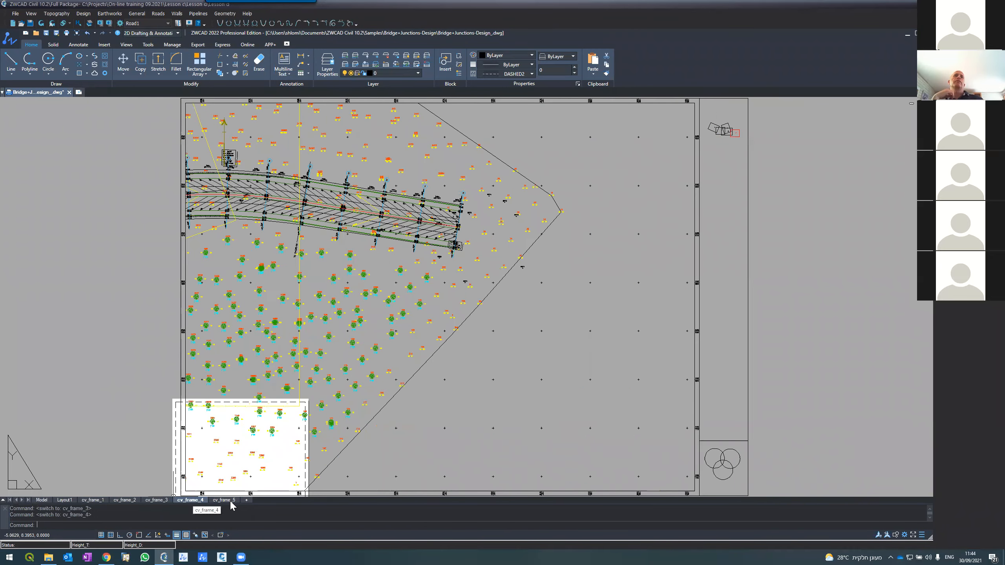
{"action": "left_click", "coordinate": [224, 501]}
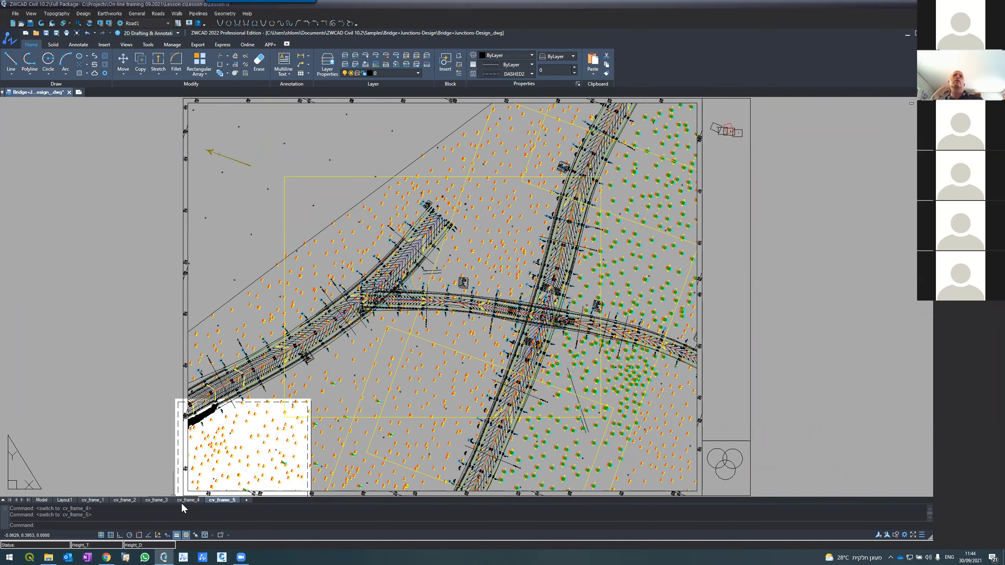
{"action": "left_click", "coordinate": [100, 360]}
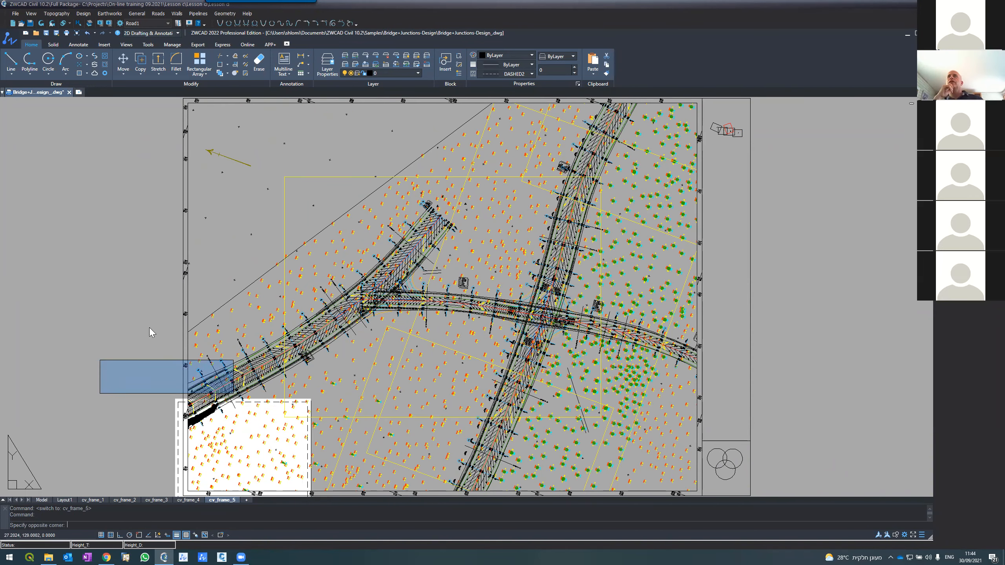
{"action": "scroll", "coordinate": [101, 304], "scroll_direction": "up", "scroll_amount": 1}
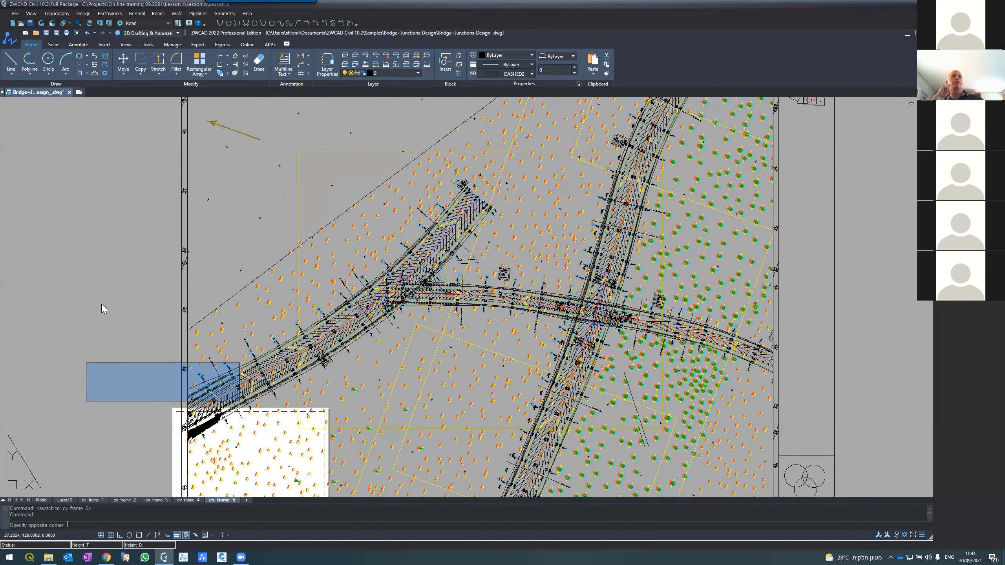
{"action": "left_click", "coordinate": [101, 304]}
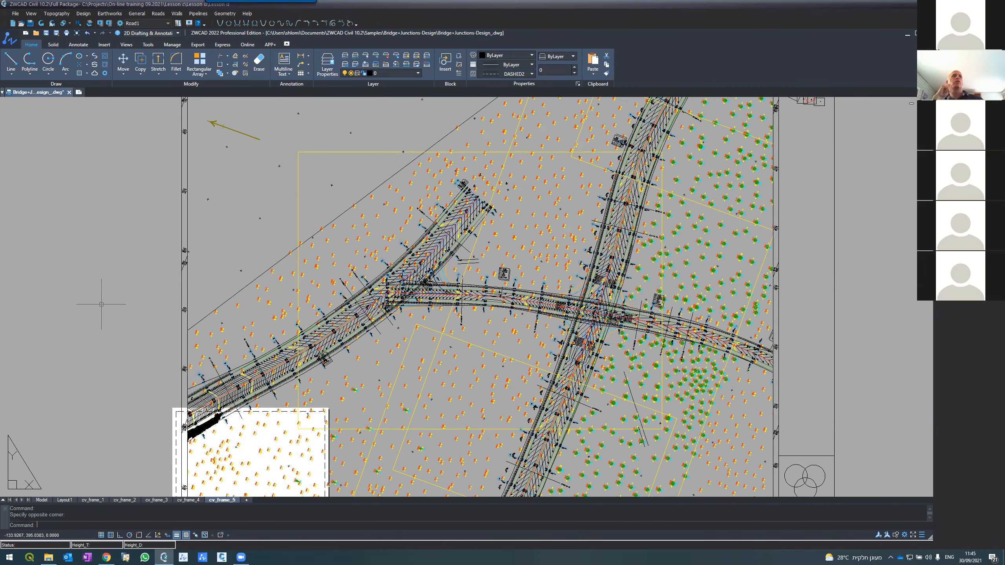
{"action": "key", "text": "Escape"}
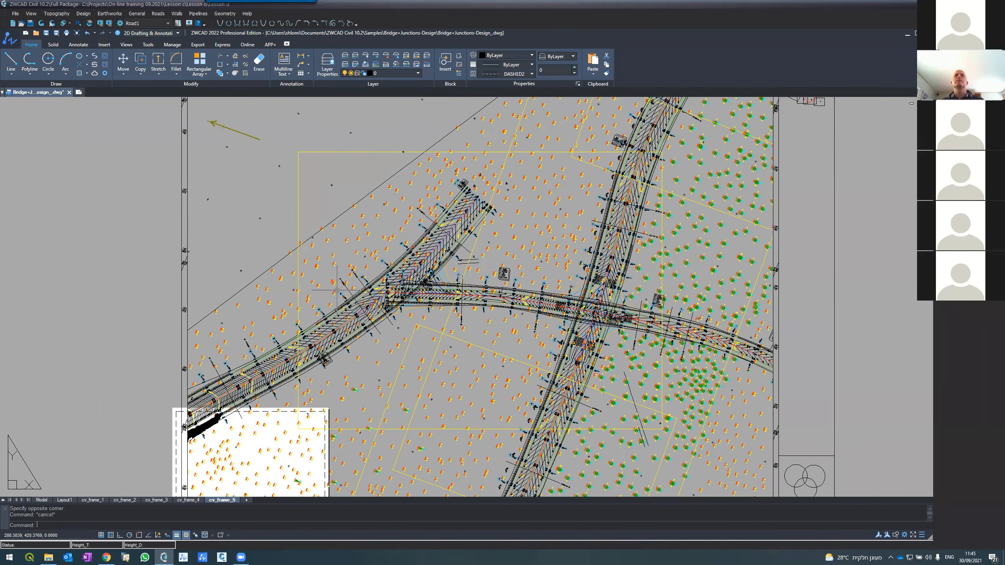
{"action": "scroll", "coordinate": [340, 294], "scroll_direction": "down", "scroll_amount": 3}
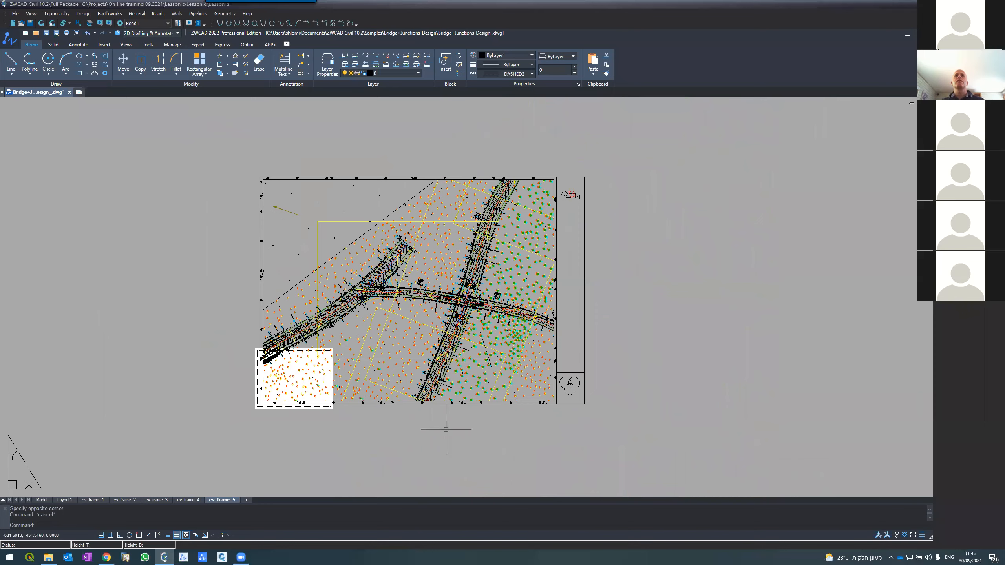
{"action": "scroll", "coordinate": [446, 430], "scroll_direction": "up", "scroll_amount": 2}
{"action": "scroll", "coordinate": [446, 429], "scroll_direction": "up", "scroll_amount": 1}
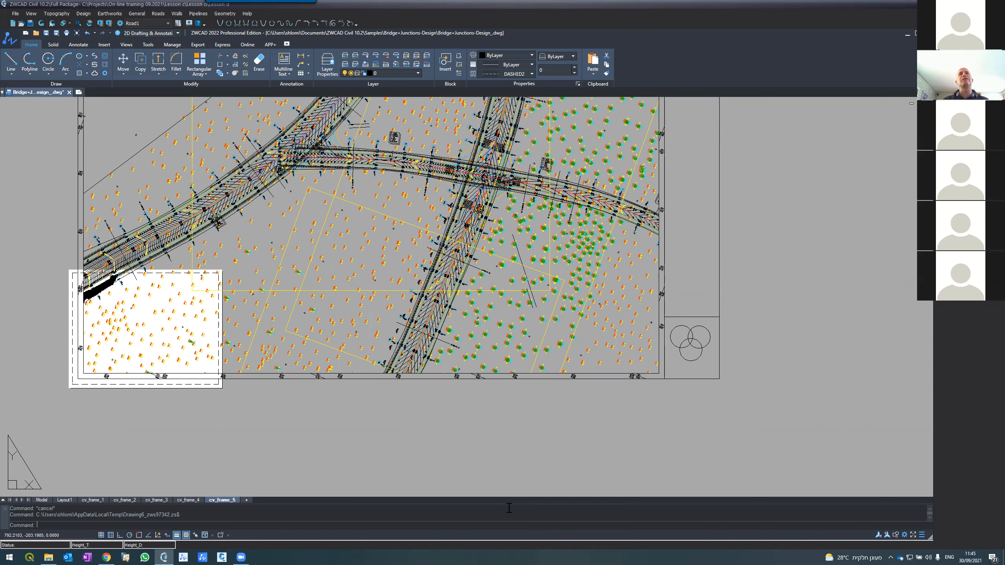
{"action": "scroll", "coordinate": [399, 343], "scroll_direction": "down", "scroll_amount": 5}
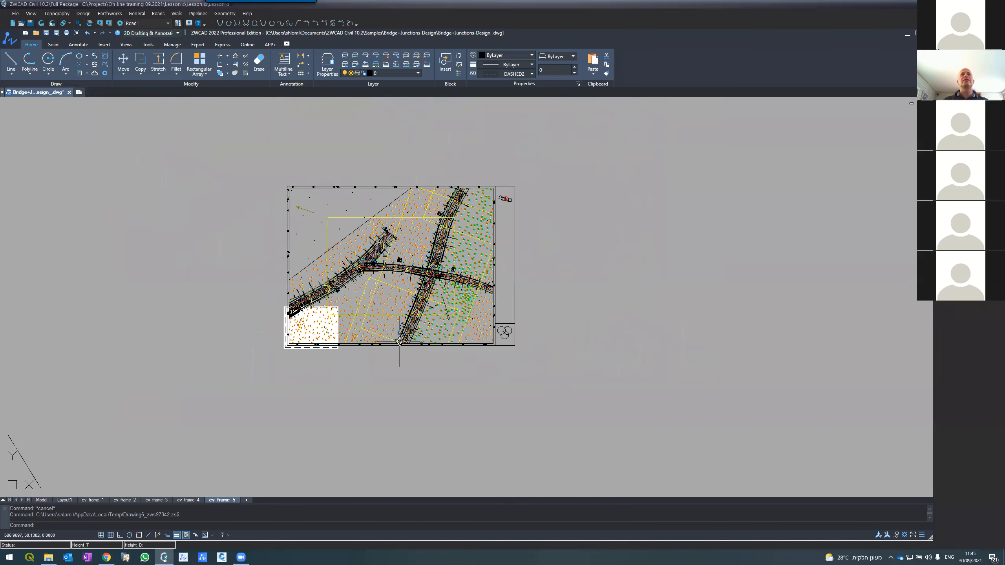
{"action": "scroll", "coordinate": [380, 261], "scroll_direction": "up", "scroll_amount": 5}
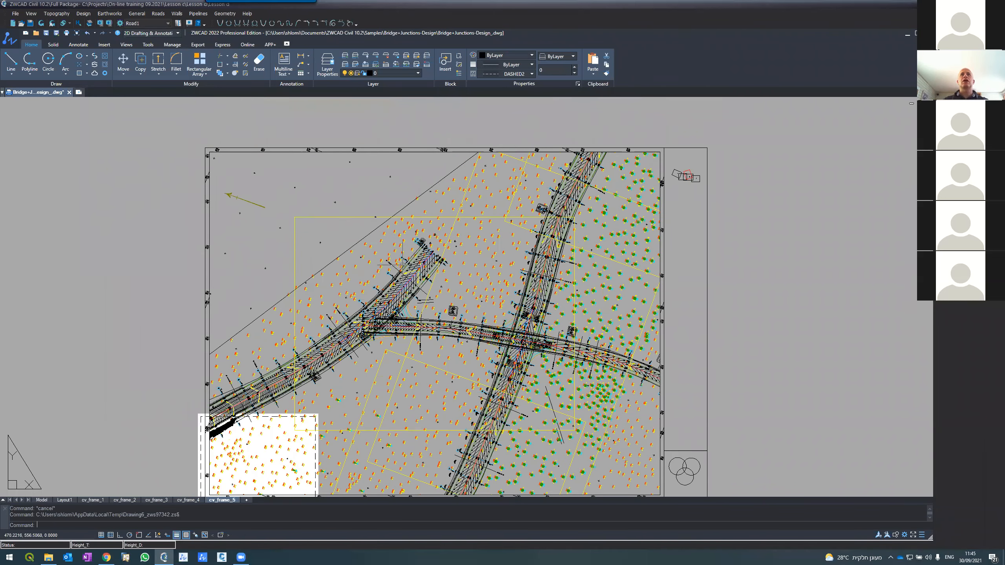
{"action": "scroll", "coordinate": [451, 191], "scroll_direction": "down", "scroll_amount": 1}
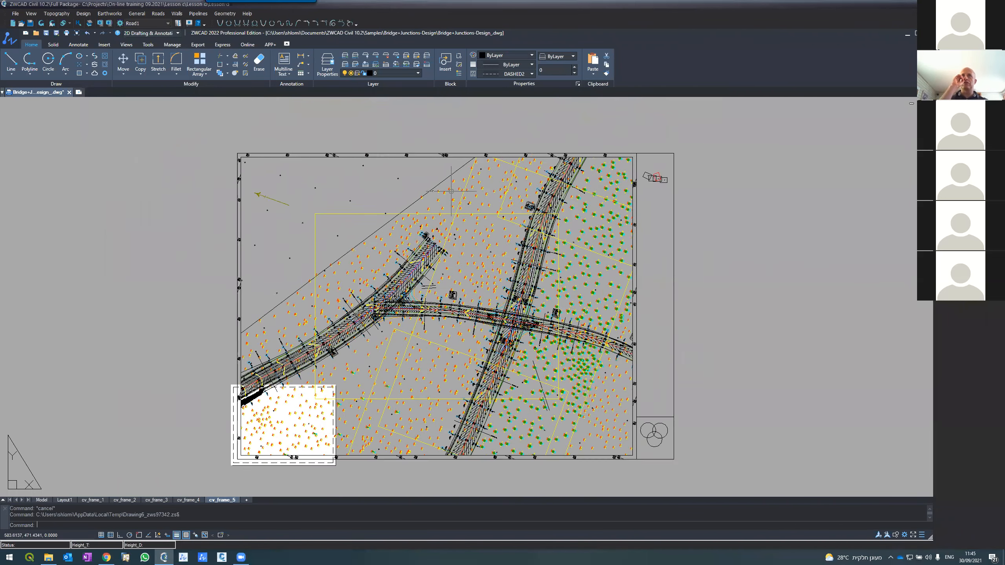
{"action": "scroll", "coordinate": [451, 191], "scroll_direction": "down", "scroll_amount": 5}
{"action": "scroll", "coordinate": [449, 190], "scroll_direction": "up", "scroll_amount": 5}
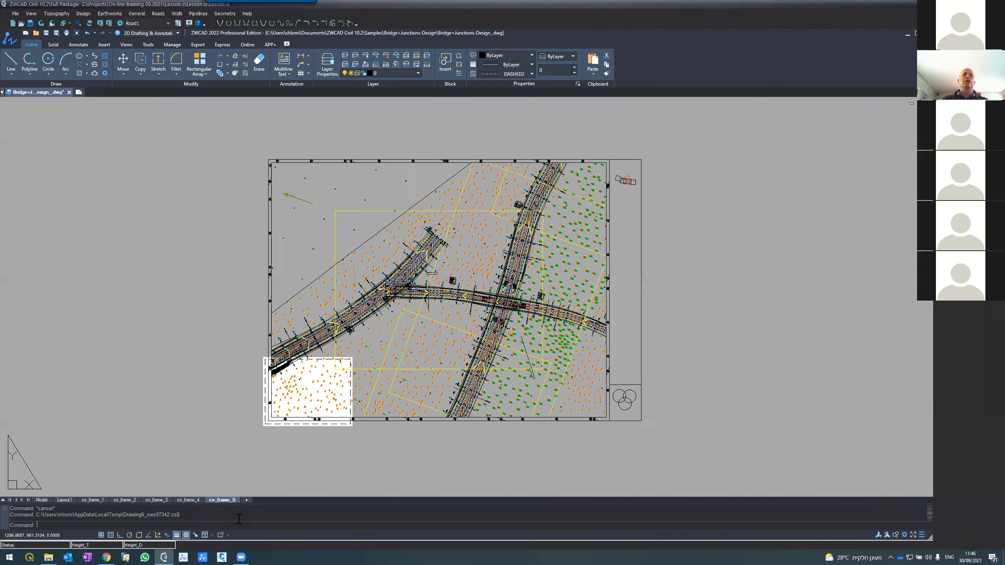
{"action": "left_click_drag", "start_coordinate": [321, 364], "coordinate": [316, 449]}
Go through the cv_frame layouts again and inspect the plot settings of cv_frame_3 without plotting
{"action": "left_click", "coordinate": [94, 500]}
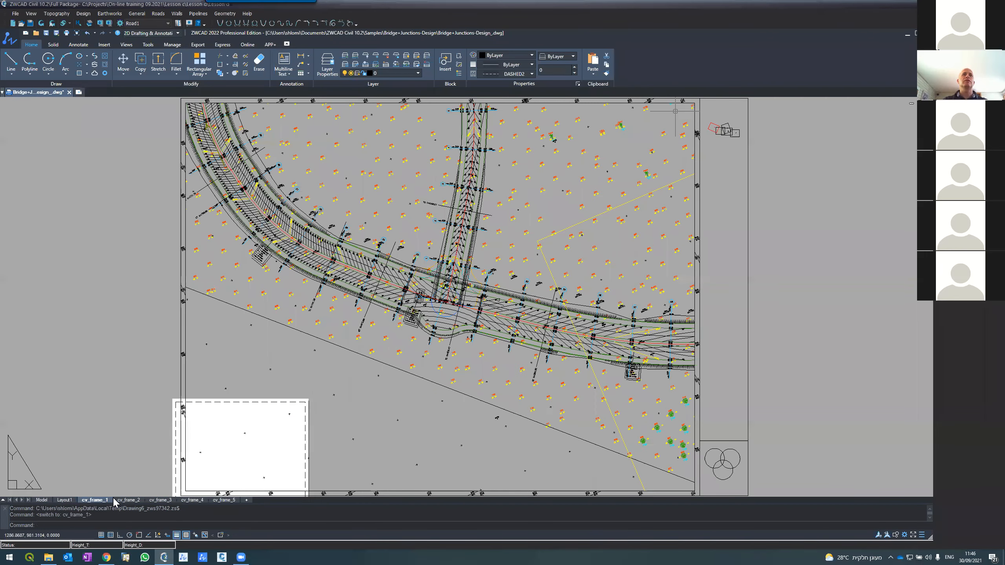
{"action": "left_click", "coordinate": [122, 501]}
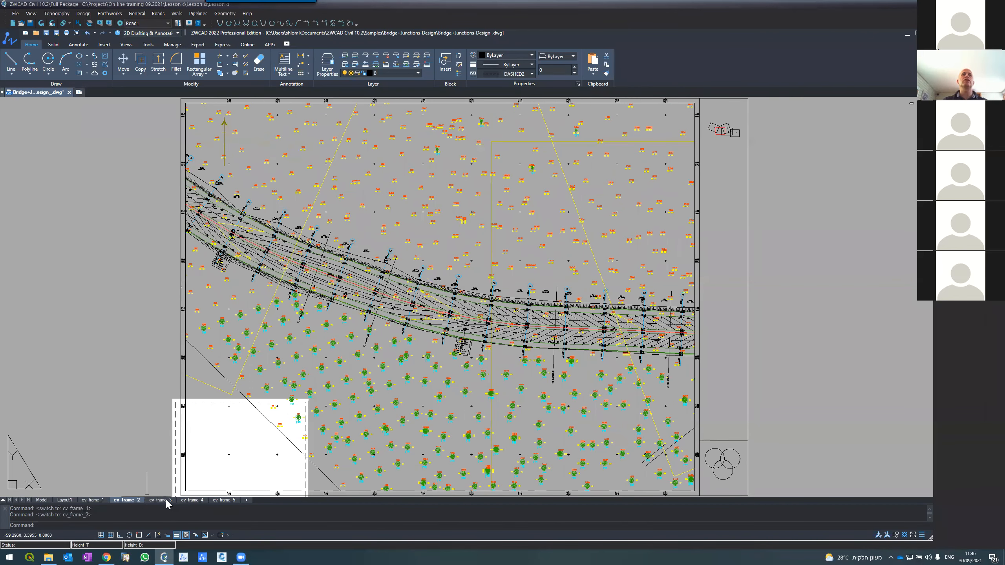
{"action": "left_click", "coordinate": [168, 501]}
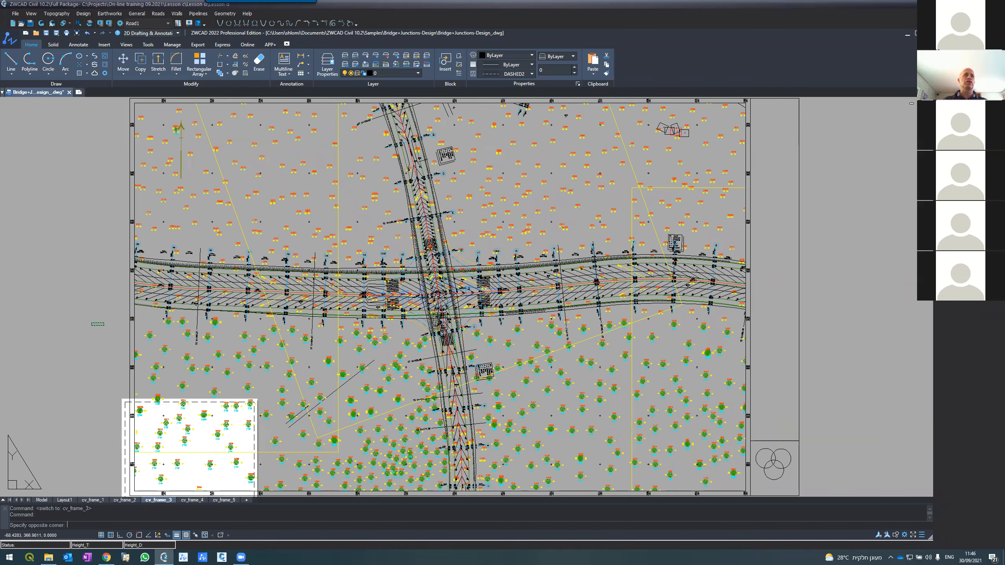
{"action": "type", "text": "plot"}
{"action": "key", "text": "Return"}
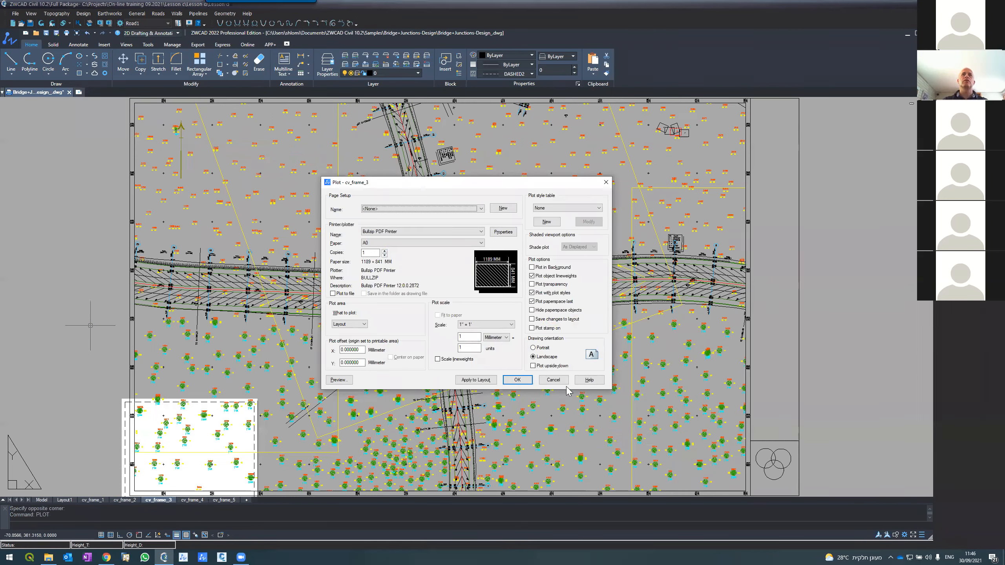
{"action": "left_click", "coordinate": [544, 382]}
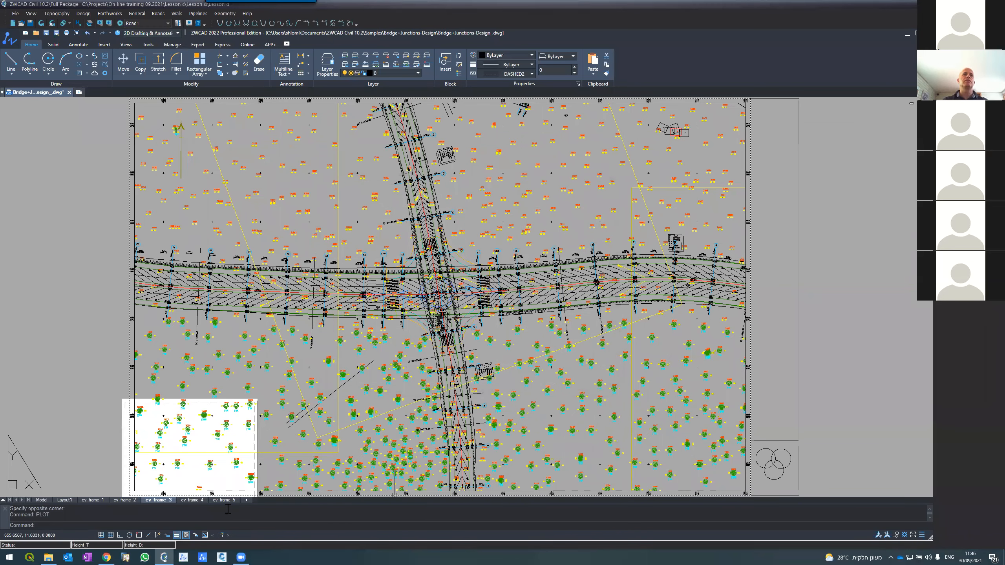
{"action": "left_click", "coordinate": [223, 500]}
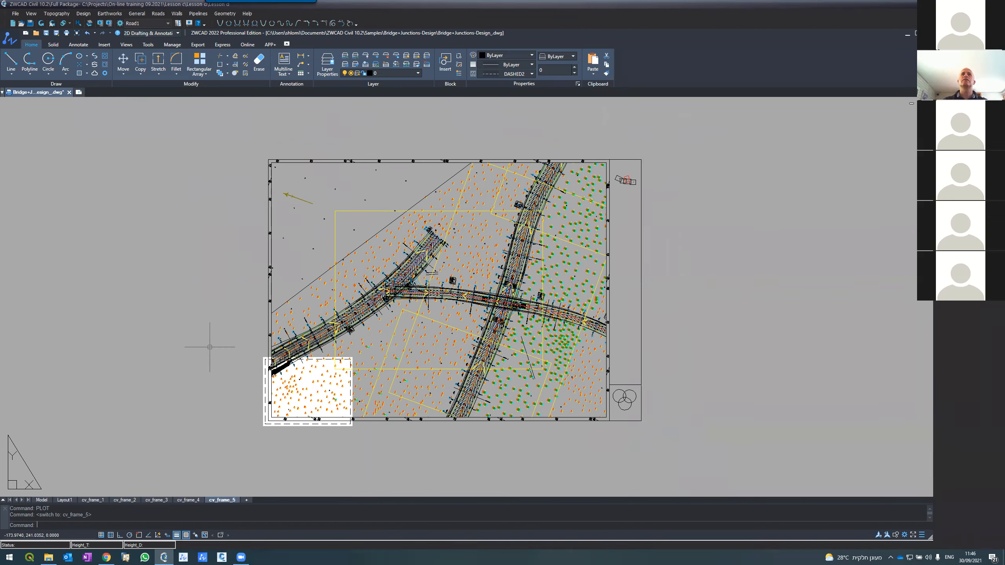
{"action": "left_click", "coordinate": [187, 501]}
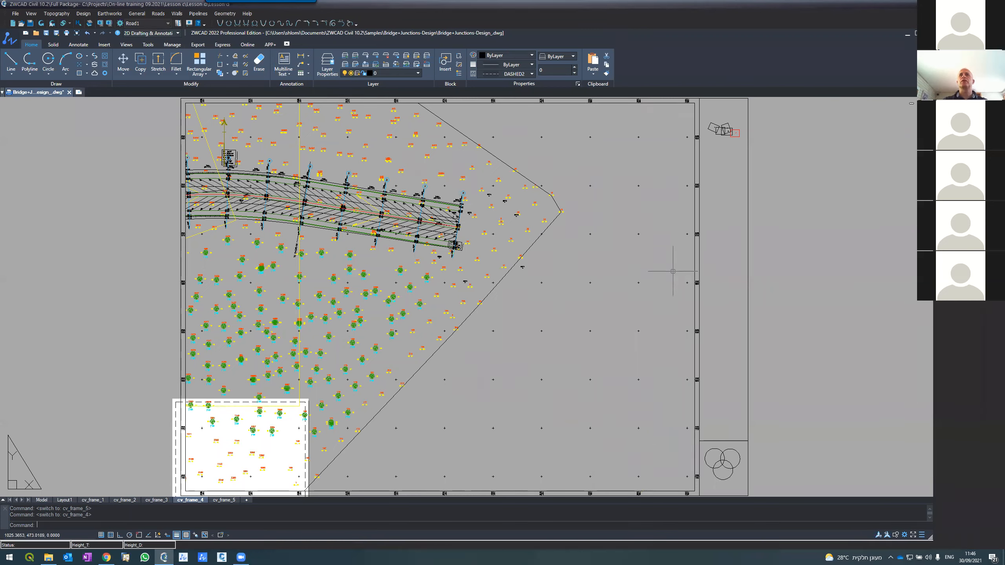
In model space, delete the UNUSED layer that holds the yellow frame rectangles
{"action": "left_click", "coordinate": [44, 501]}
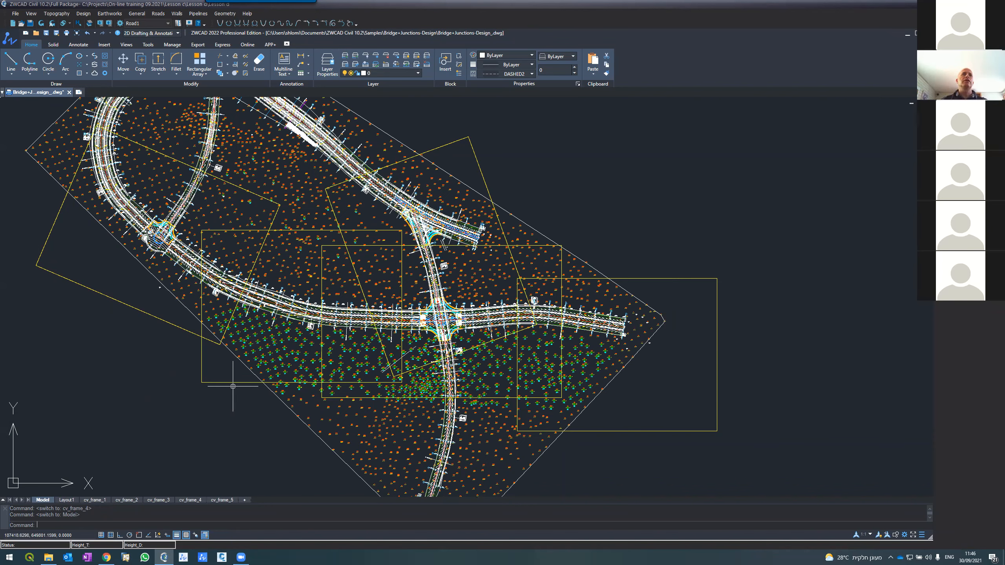
{"action": "left_click", "coordinate": [417, 65]}
{"action": "key", "text": "Escape"}
{"action": "key", "text": "Escape"}
{"action": "left_click", "coordinate": [425, 68]}
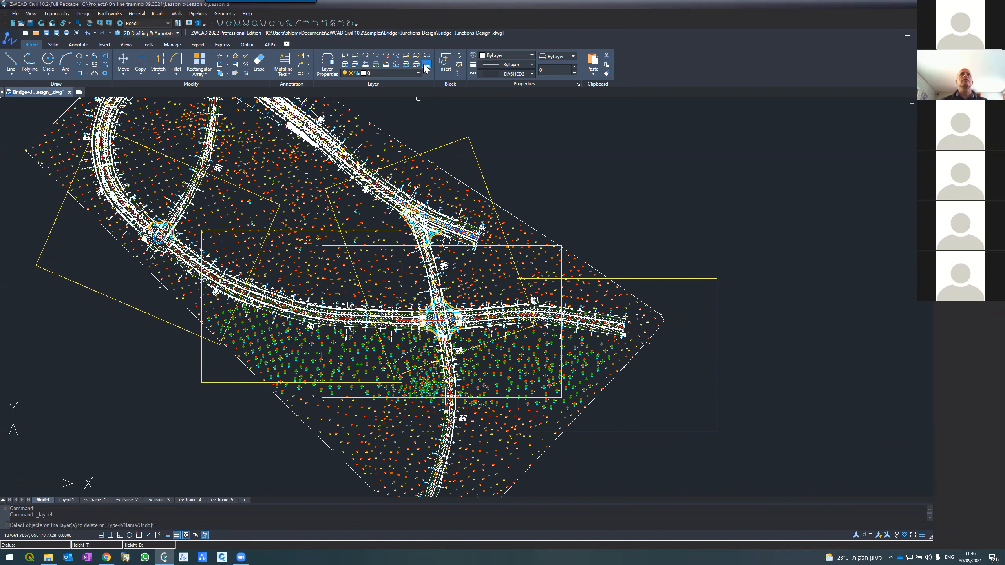
{"action": "left_click", "coordinate": [457, 140]}
{"action": "key", "text": "Return"}
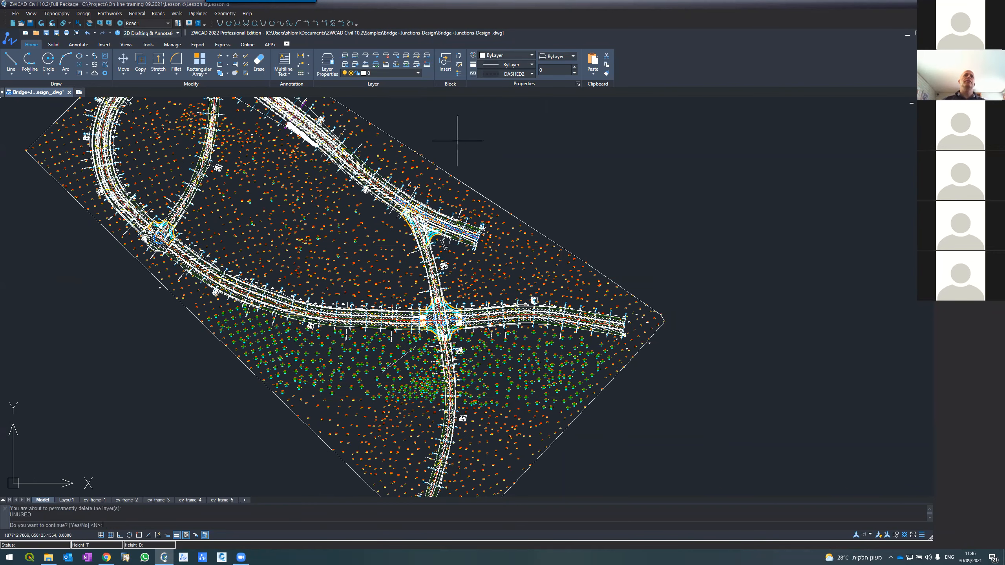
{"action": "scroll", "coordinate": [455, 154], "scroll_direction": "down", "scroll_amount": 4}
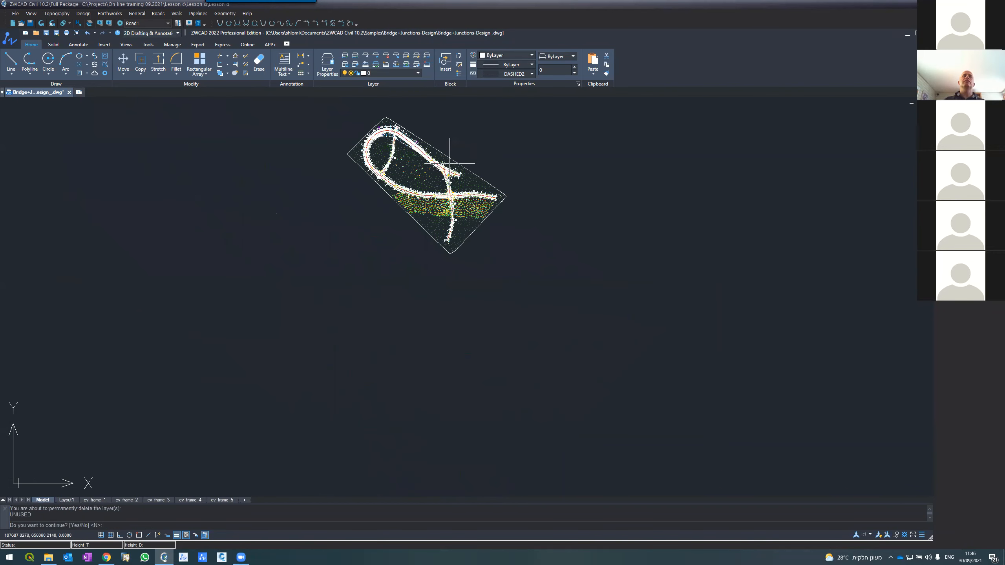
{"action": "scroll", "coordinate": [449, 163], "scroll_direction": "up", "scroll_amount": 4}
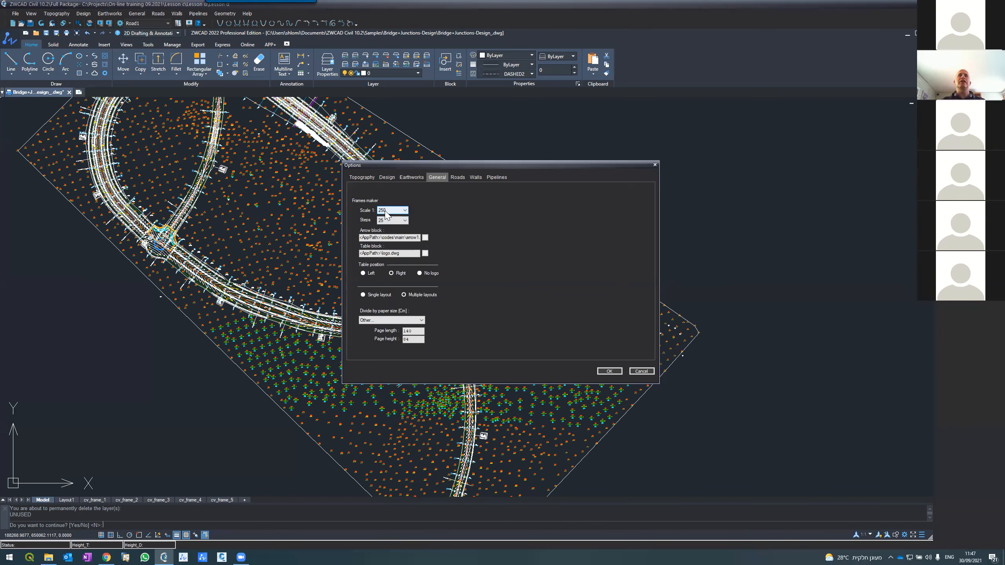
Set the frame maker's paper division to A0(119x84cm) and answer yes to the pending layer deletion
{"action": "left_click", "coordinate": [384, 319]}
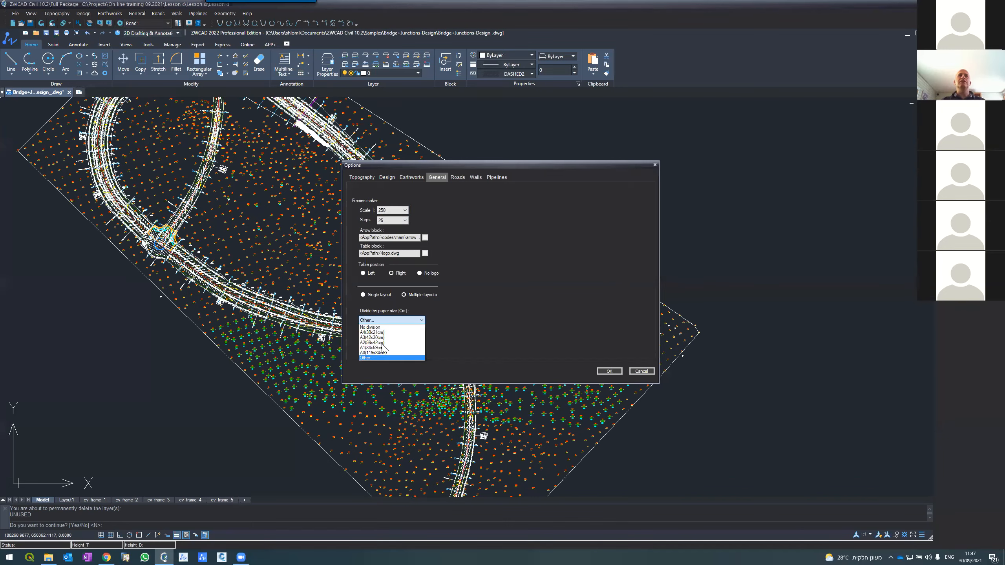
{"action": "left_click", "coordinate": [374, 353]}
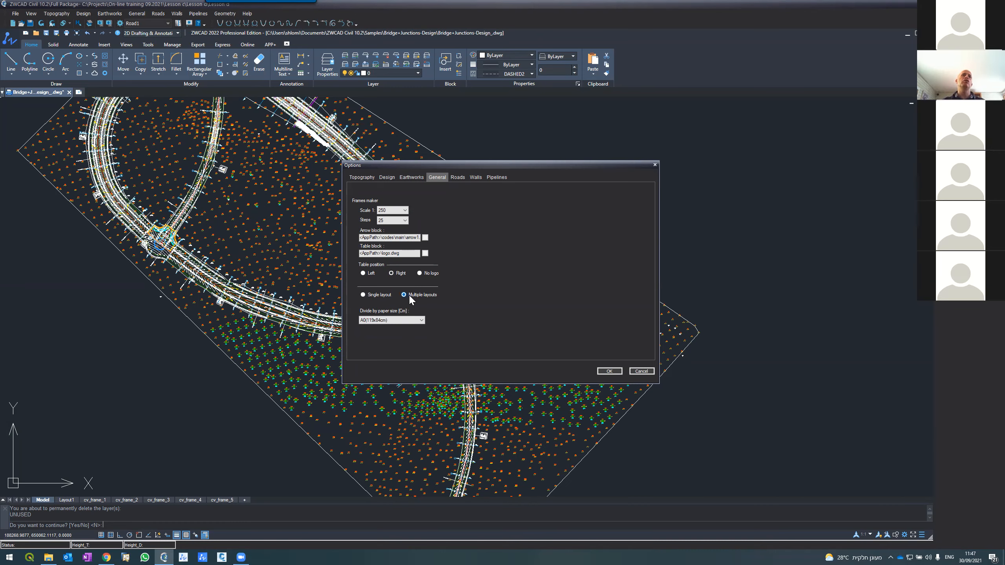
{"action": "left_click", "coordinate": [610, 371]}
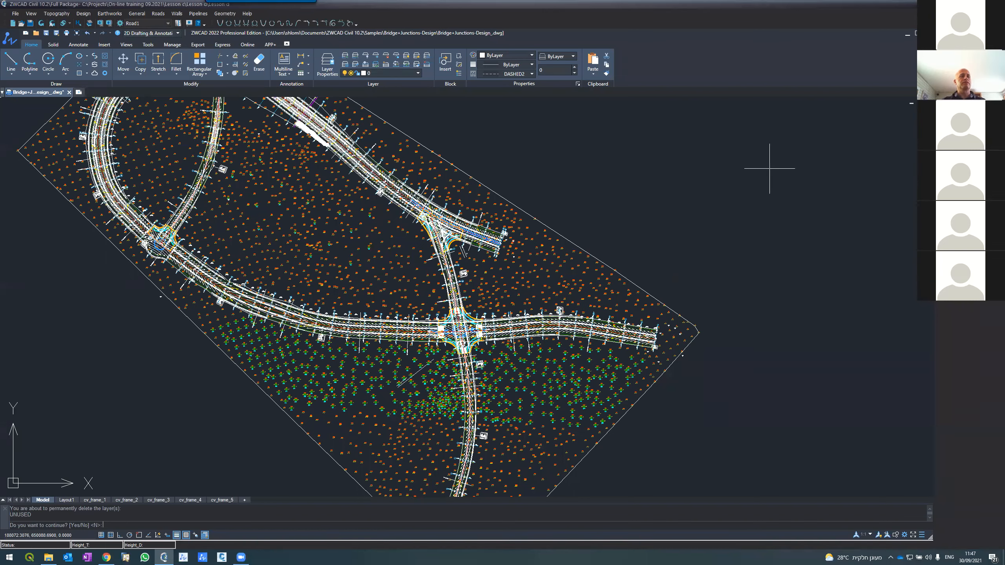
{"action": "type", "text": "y"}
{"action": "key", "text": "Return"}
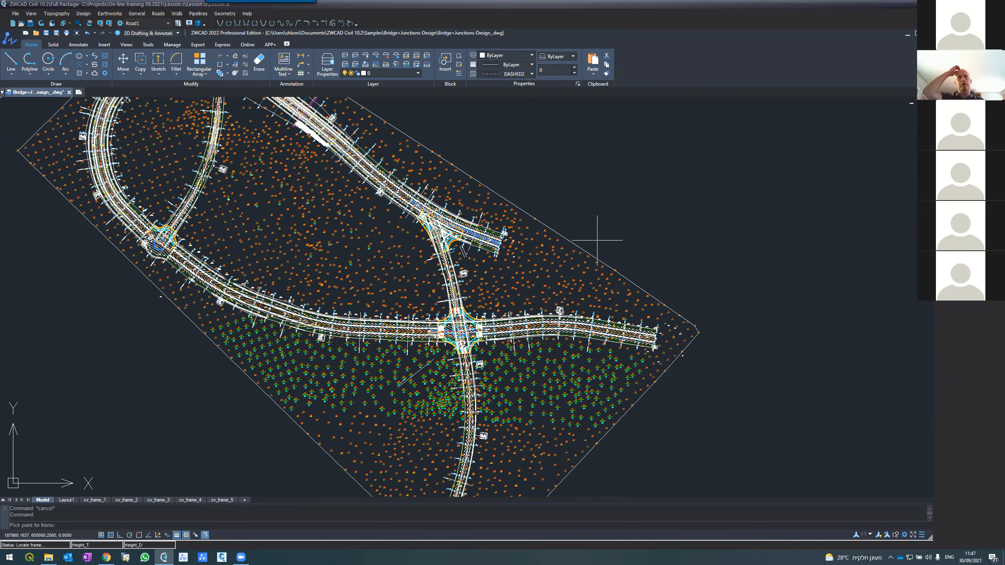
Place one A0 frame in the empty area northeast of the road design and clear its selection
{"action": "scroll", "coordinate": [595, 231], "scroll_direction": "down", "scroll_amount": 4}
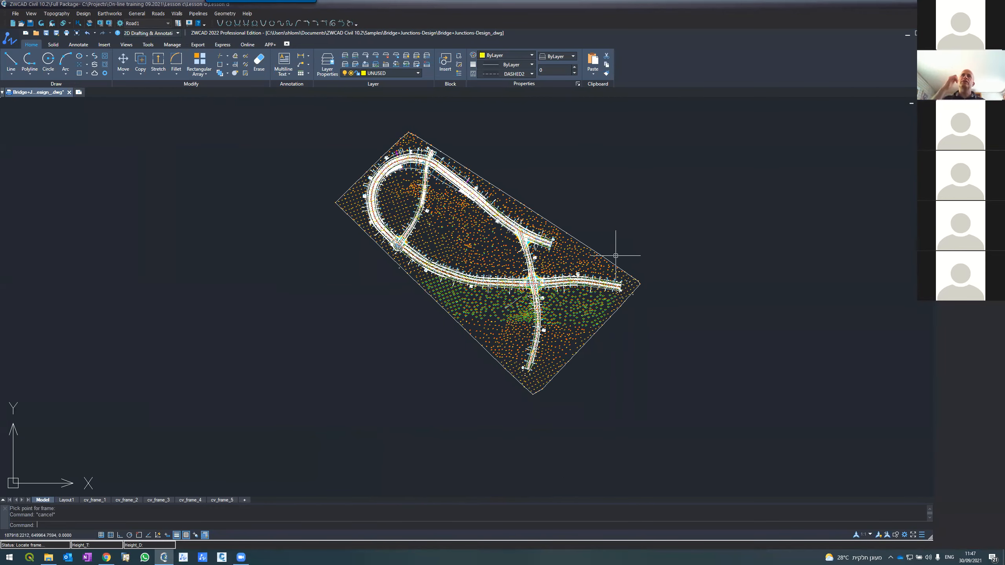
{"action": "scroll", "coordinate": [611, 214], "scroll_direction": "down", "scroll_amount": 1}
{"action": "scroll", "coordinate": [612, 214], "scroll_direction": "up", "scroll_amount": 2}
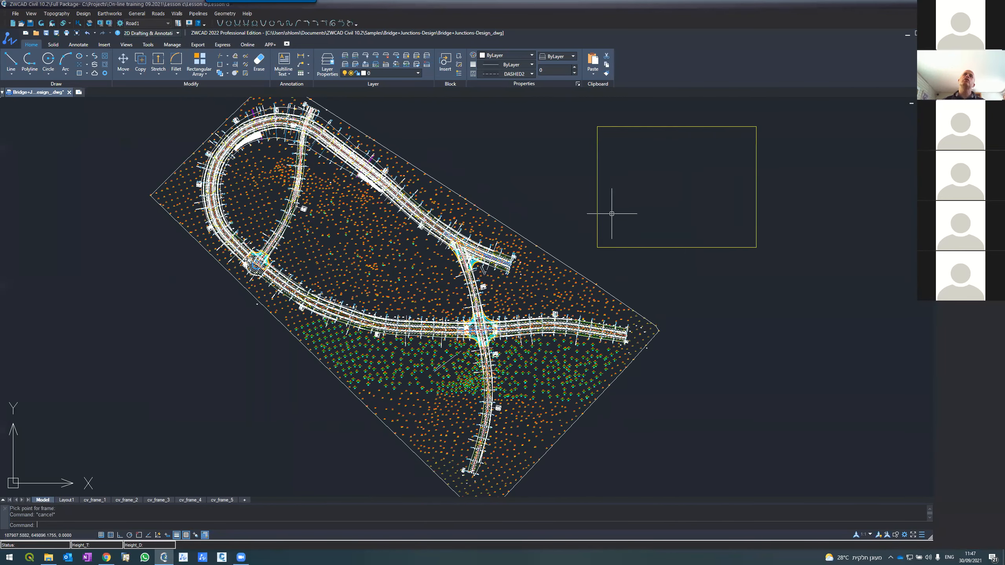
{"action": "left_click", "coordinate": [631, 127]}
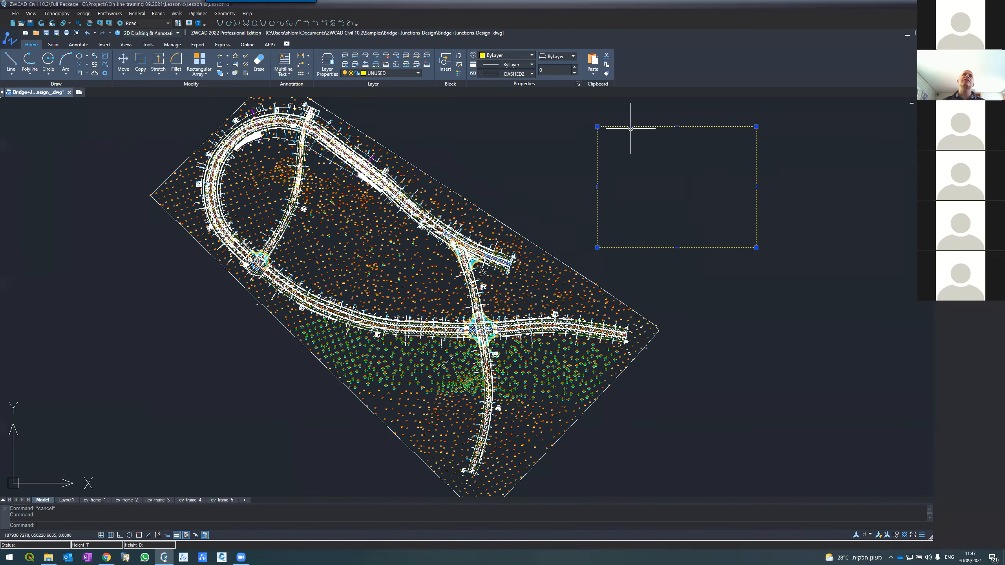
{"action": "key", "text": "Escape"}
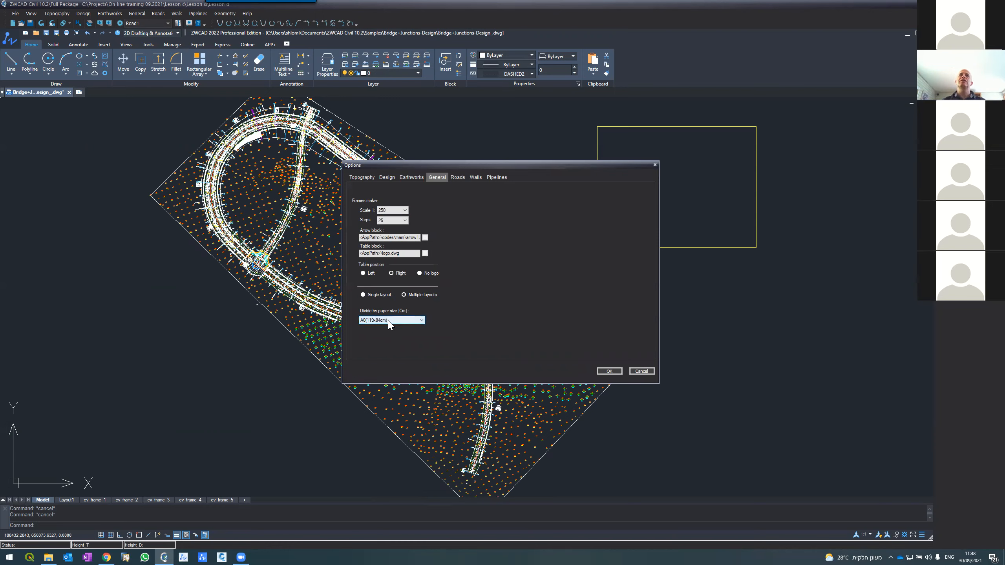
Close the frame options and move the A0 frame from the empty area onto the northwest loop of the road design
{"action": "left_click", "coordinate": [634, 371]}
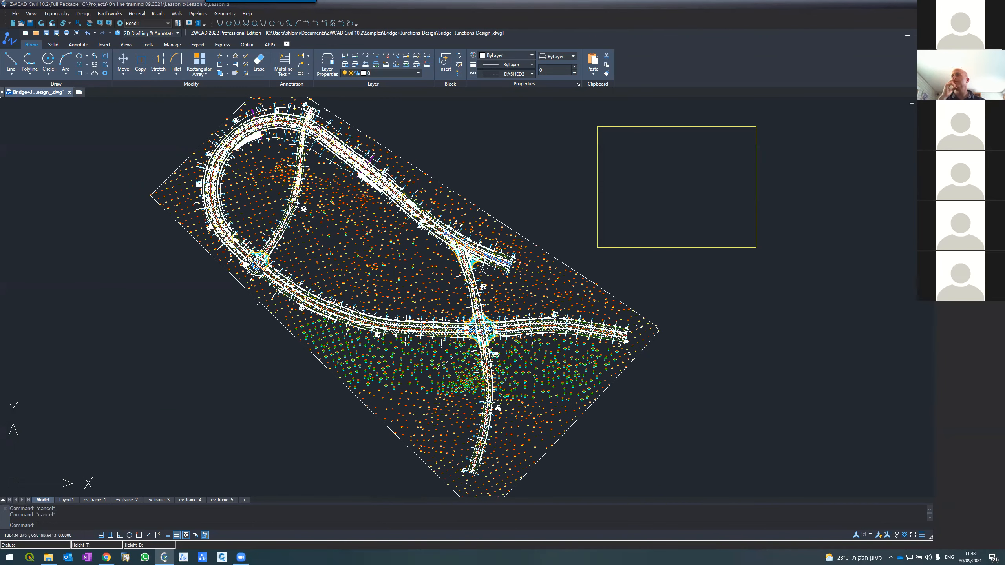
{"action": "type", "text": "m"}
{"action": "key", "text": "Return"}
{"action": "left_click", "coordinate": [669, 248]}
{"action": "key", "text": "Return"}
{"action": "left_click", "coordinate": [651, 248]}
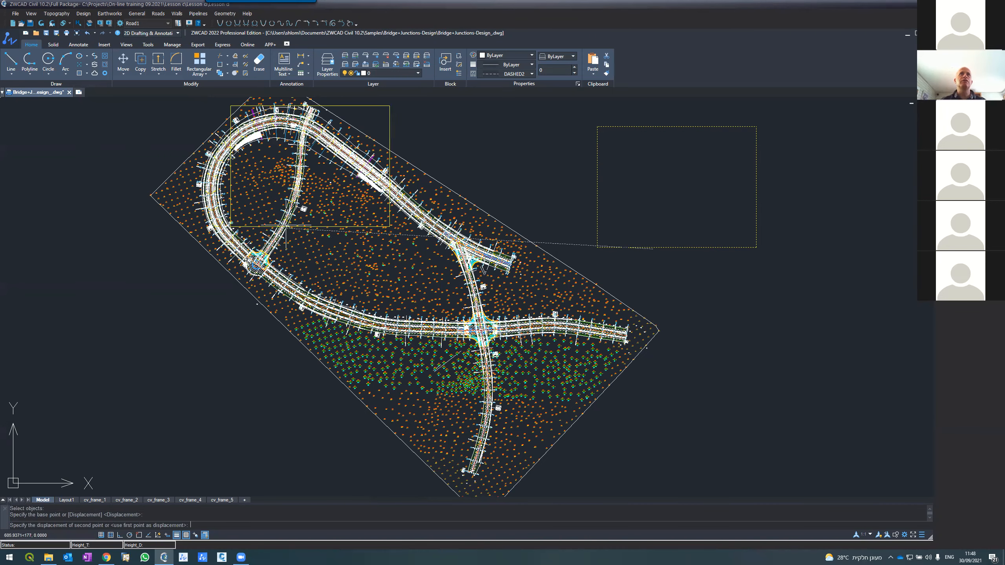
{"action": "left_click", "coordinate": [296, 209]}
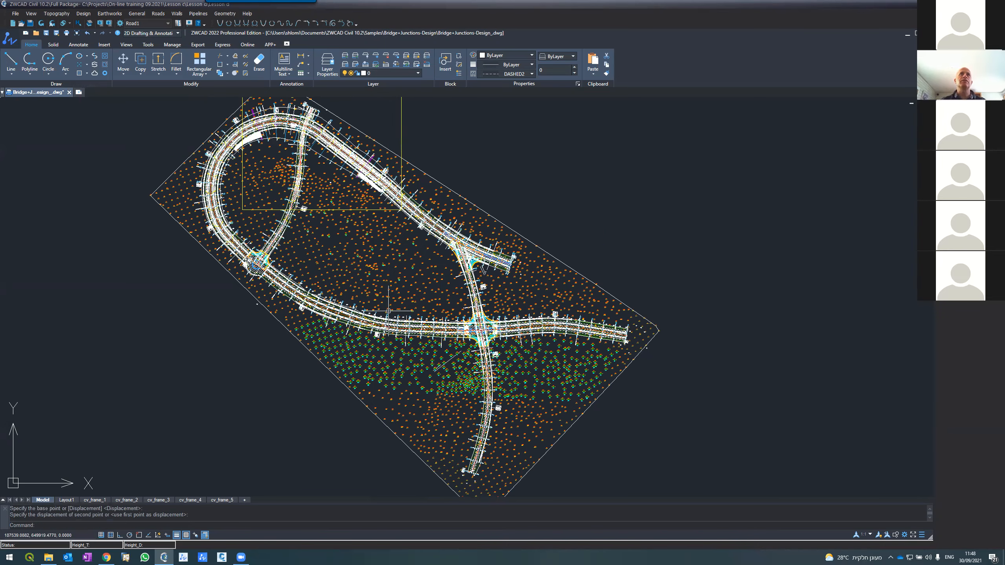
Rotate the A0 frame about its lower-left corner, with object snap on, so that it runs parallel to the northeast site boundary
{"action": "scroll", "coordinate": [384, 304], "scroll_direction": "down", "scroll_amount": 3}
{"action": "scroll", "coordinate": [354, 242], "scroll_direction": "up", "scroll_amount": 5}
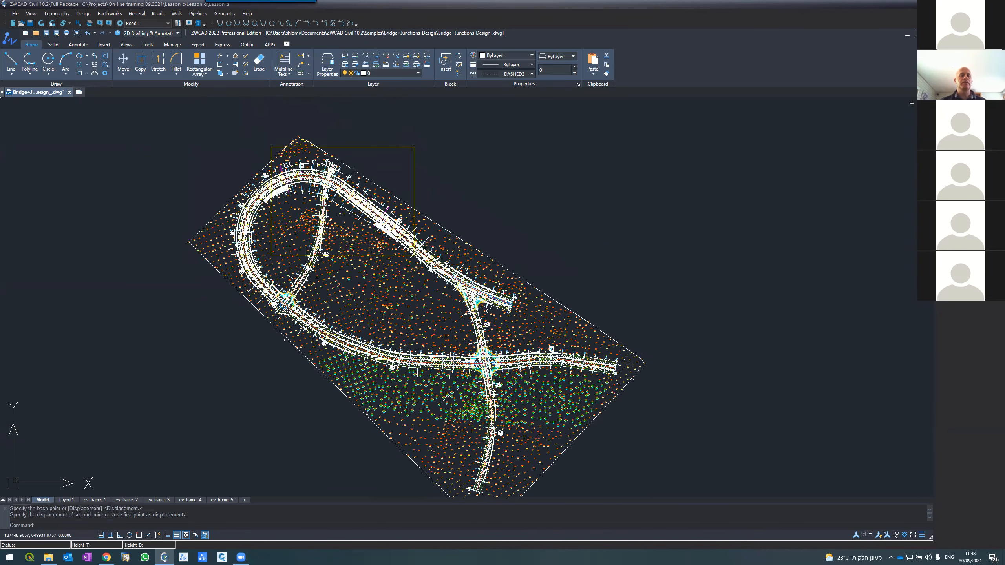
{"action": "key", "text": "Return"}
{"action": "left_click", "coordinate": [340, 261]}
{"action": "key", "text": "Return"}
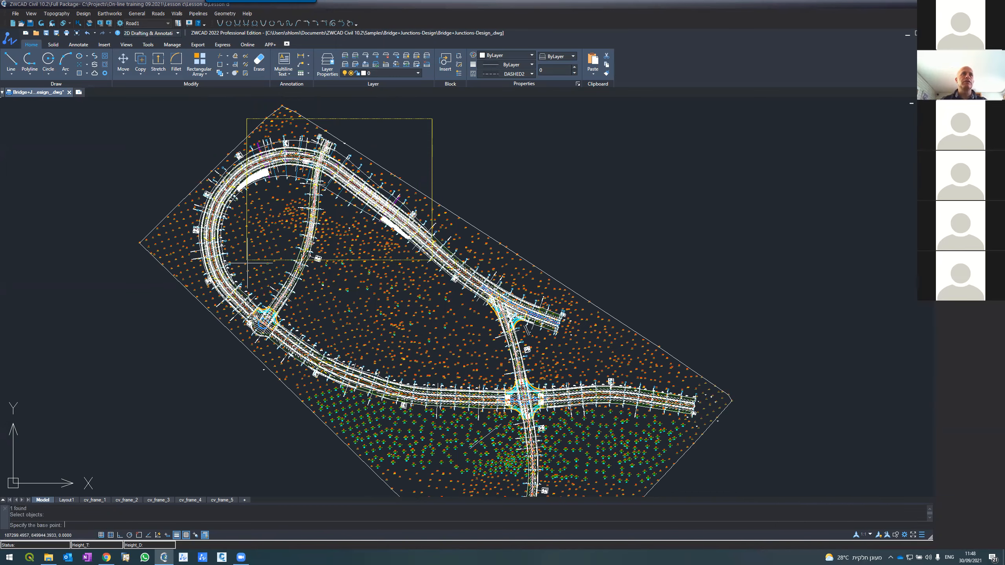
{"action": "scroll", "coordinate": [247, 263], "scroll_direction": "up", "scroll_amount": 5}
{"action": "key", "text": "F3"}
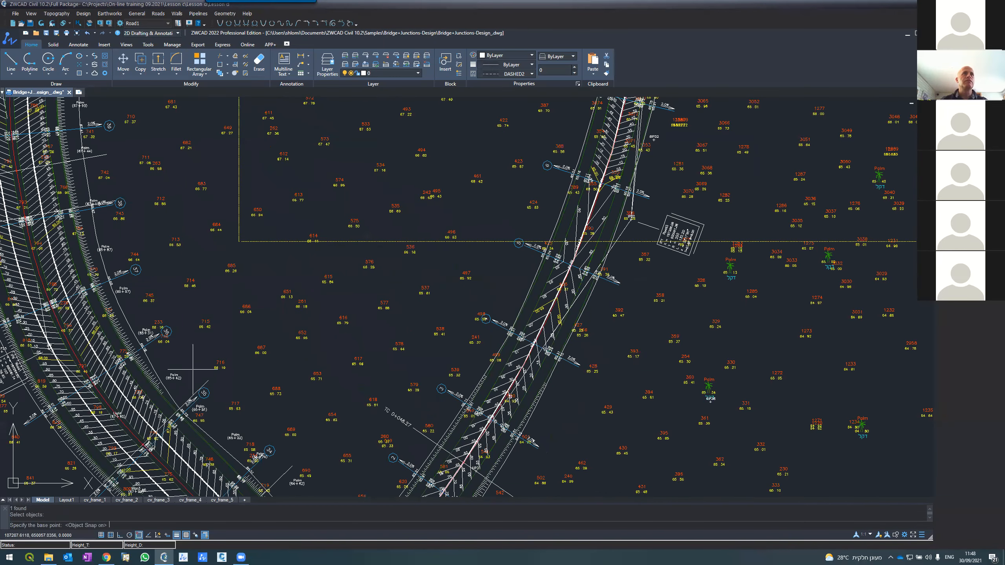
{"action": "left_click", "coordinate": [239, 241]}
{"action": "scroll", "coordinate": [436, 305], "scroll_direction": "down", "scroll_amount": 6}
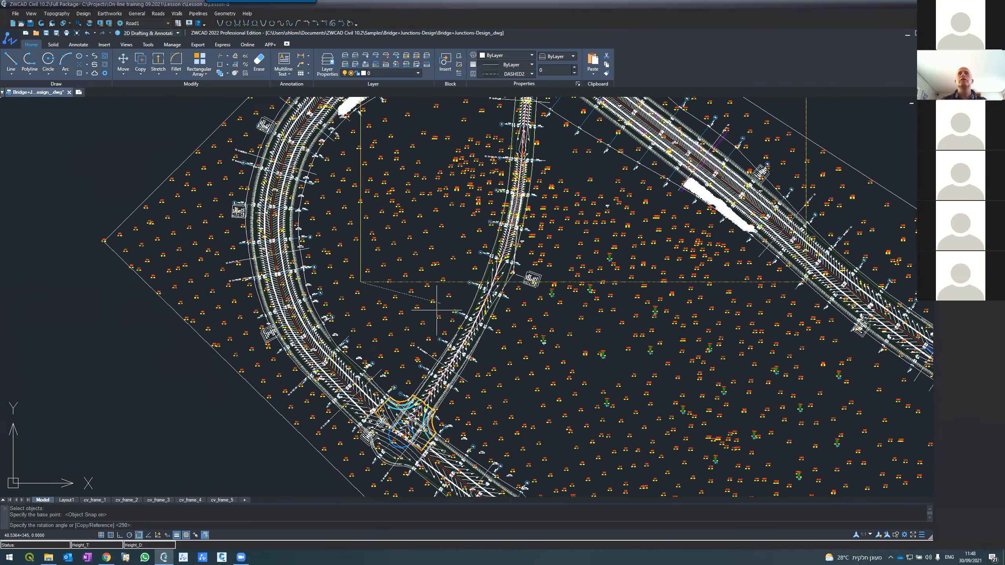
{"action": "scroll", "coordinate": [437, 310], "scroll_direction": "down", "scroll_amount": 3}
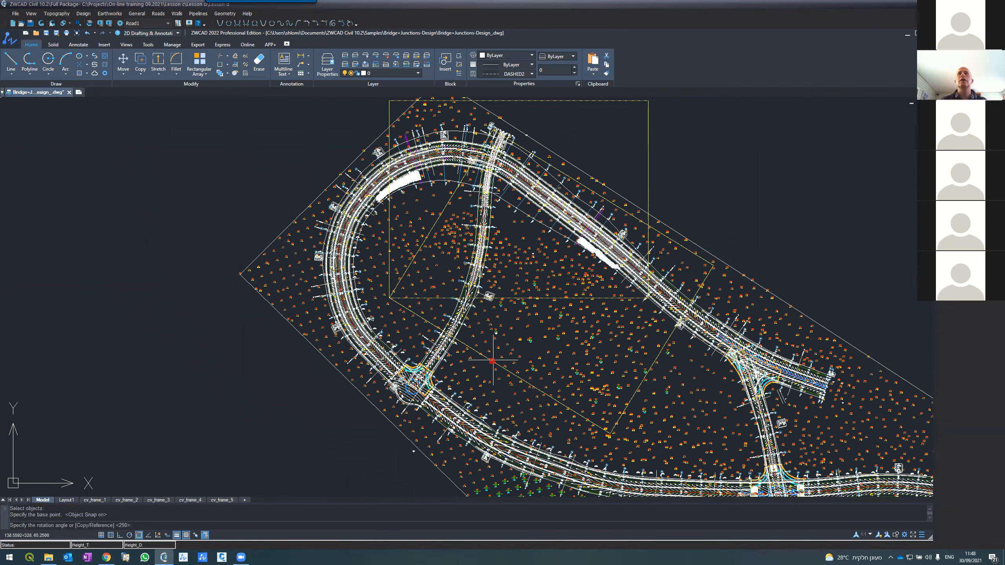
{"action": "left_click", "coordinate": [514, 369]}
Move the rotated frame up toward the northwest end of the site so it covers the top of the road loop
{"action": "type", "text": "MOVE"}
{"action": "key", "text": "Return"}
{"action": "left_click", "coordinate": [521, 378]}
{"action": "key", "text": "Return"}
{"action": "left_click", "coordinate": [520, 358]}
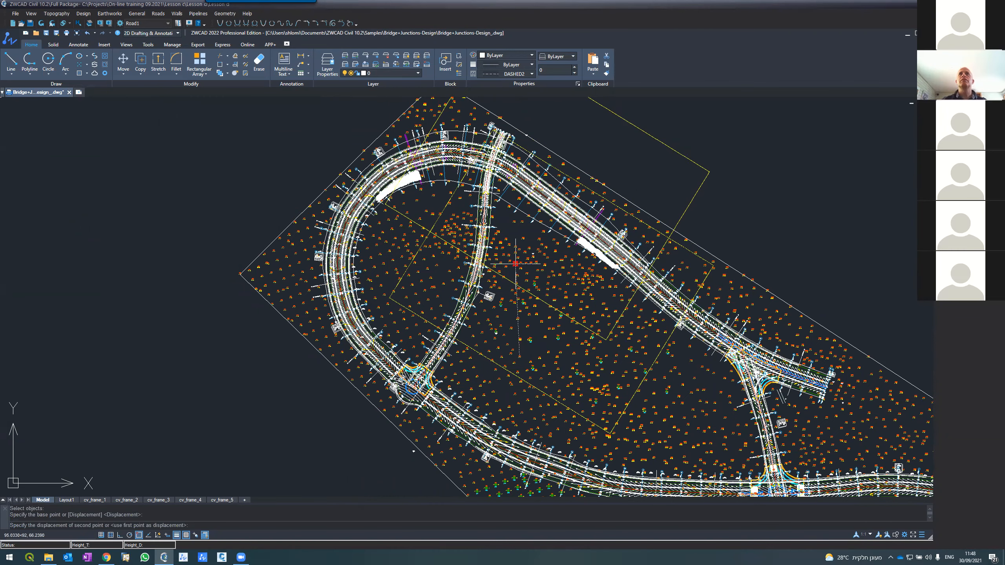
{"action": "left_click", "coordinate": [490, 264]}
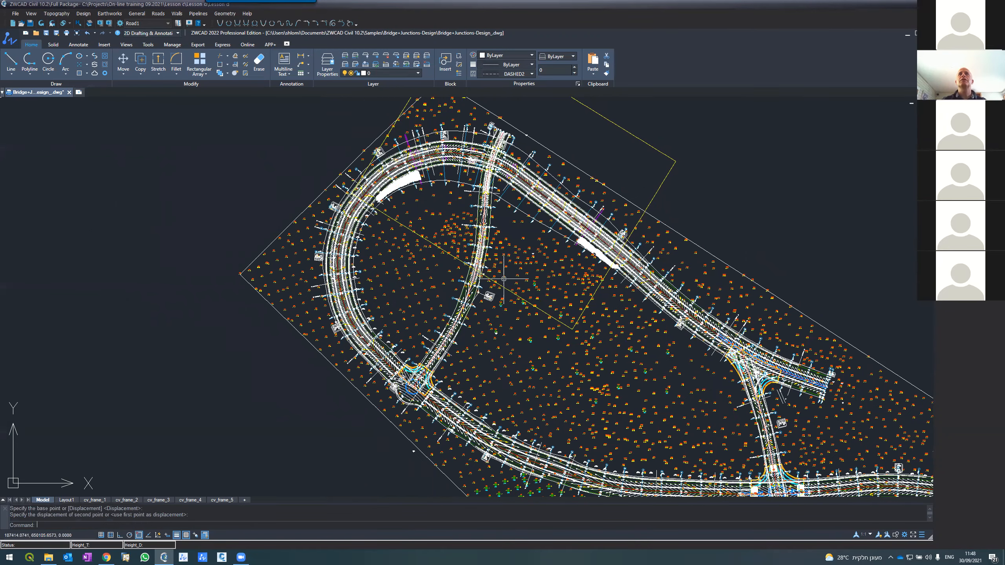
Copy the rotated frame twice southeastward along the site boundary with overlaps between neighbours, and save the project
{"action": "type", "text": "CO"}
{"action": "key", "text": "Return"}
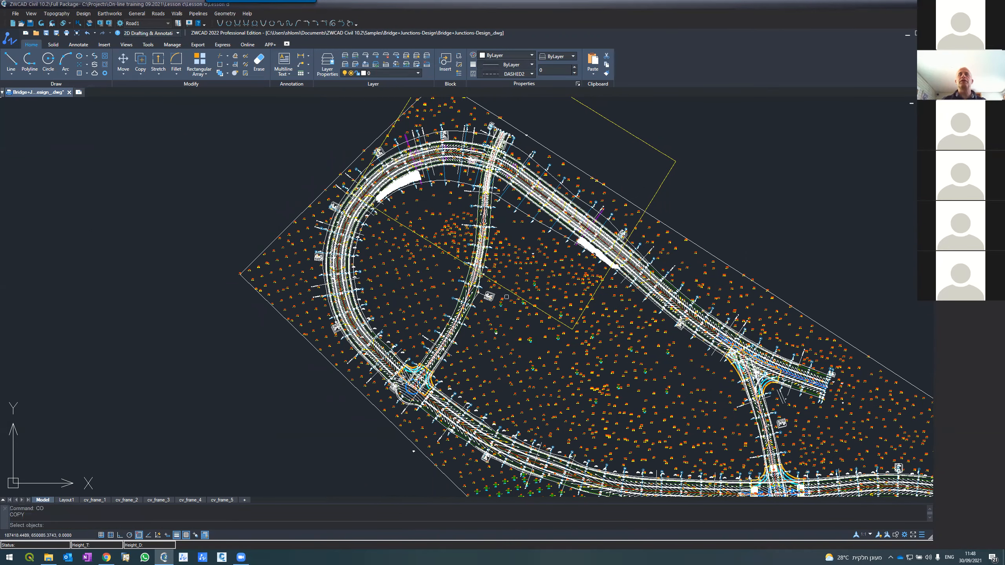
{"action": "scroll", "coordinate": [510, 301], "scroll_direction": "down", "scroll_amount": 4}
{"action": "scroll", "coordinate": [548, 312], "scroll_direction": "down", "scroll_amount": 3}
{"action": "scroll", "coordinate": [573, 312], "scroll_direction": "up", "scroll_amount": 5}
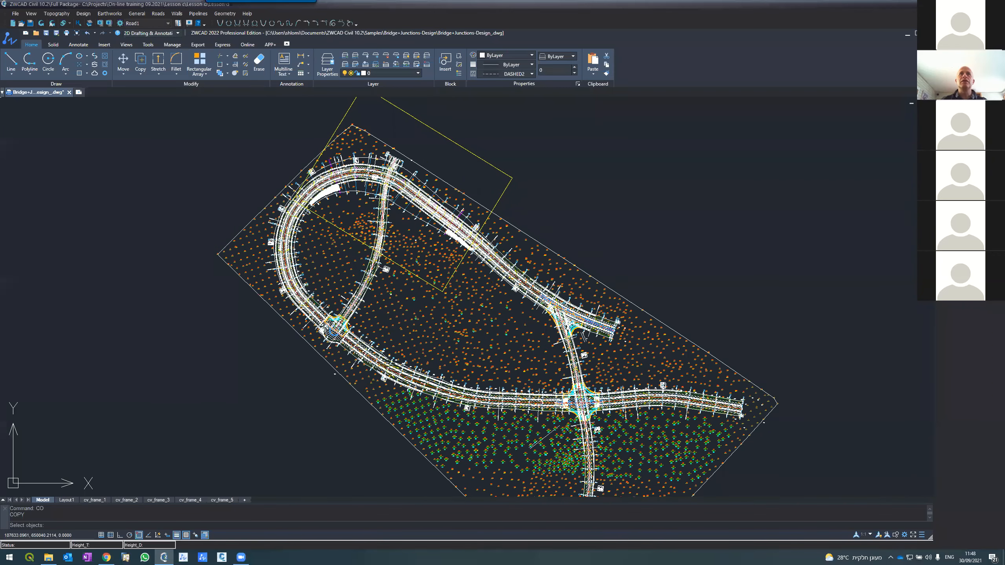
{"action": "left_click", "coordinate": [442, 272]}
{"action": "key", "text": "Return"}
{"action": "left_click", "coordinate": [438, 274]}
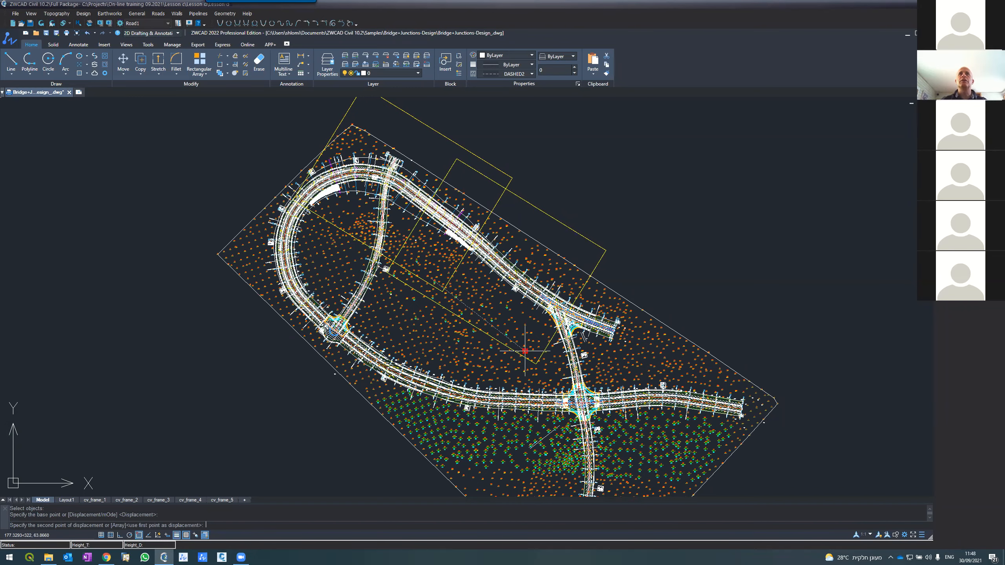
{"action": "left_click", "coordinate": [539, 343]}
{"action": "left_click", "coordinate": [625, 420]}
{"action": "key", "text": "Return"}
{"action": "scroll", "coordinate": [347, 360], "scroll_direction": "down", "scroll_amount": 4}
{"action": "scroll", "coordinate": [391, 340], "scroll_direction": "up", "scroll_amount": 3}
{"action": "left_click", "coordinate": [30, 23]}
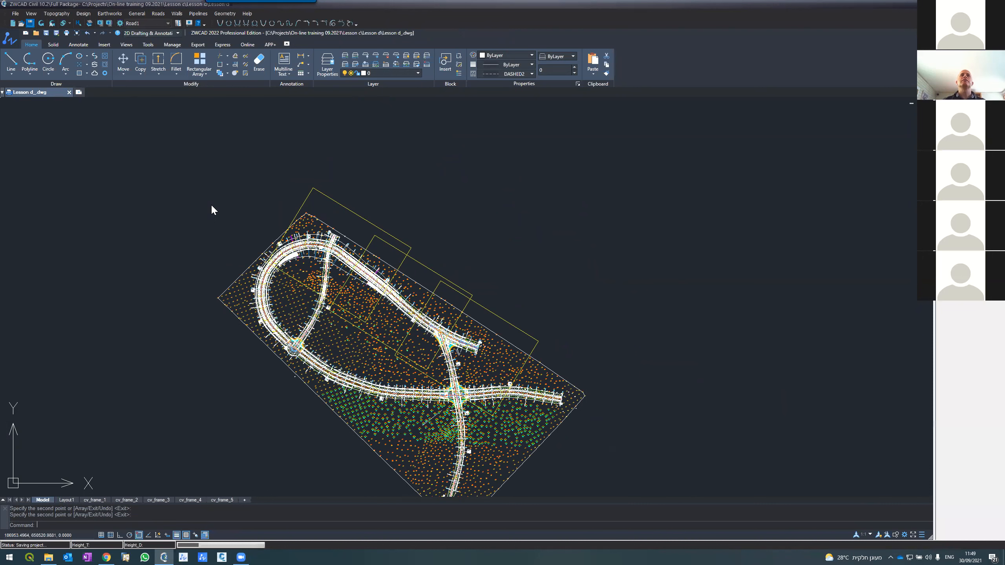
Run the frame maker on the three rotated frames, picking them from northwest to southeast, to generate a sheet layout for each
{"action": "left_click", "coordinate": [136, 14]}
{"action": "left_click", "coordinate": [140, 39]}
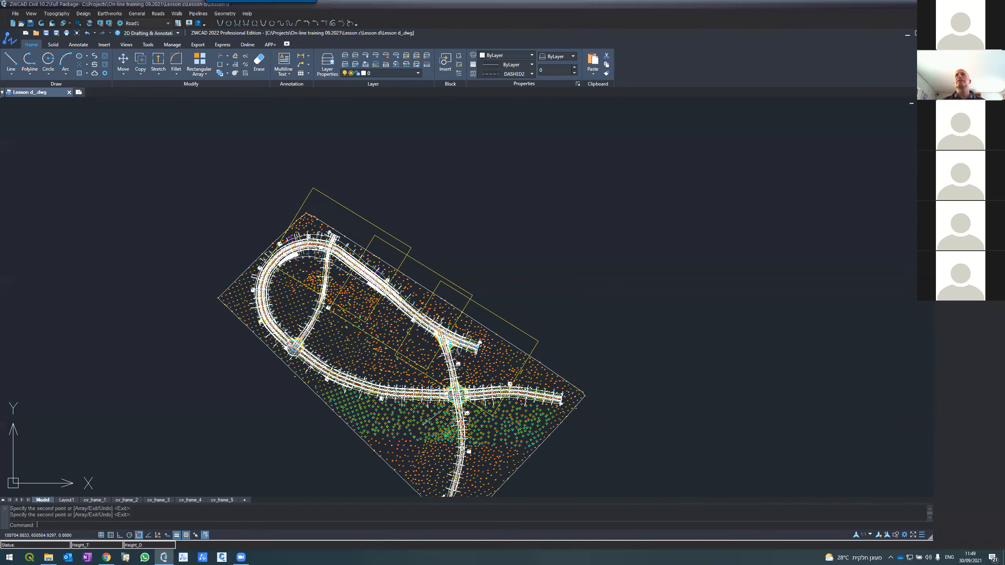
{"action": "key", "text": "Escape"}
{"action": "key", "text": "Return"}
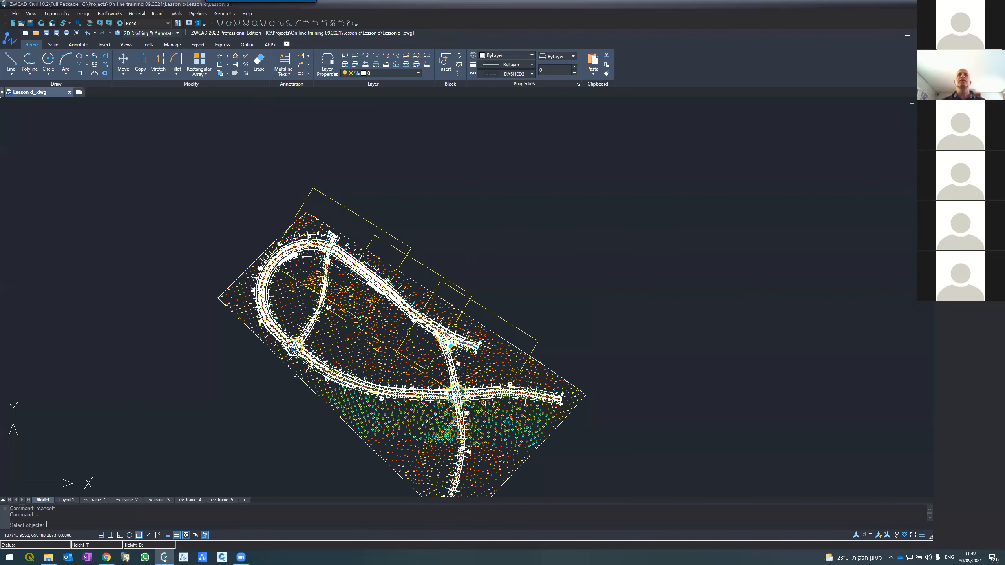
{"action": "left_click", "coordinate": [407, 245]}
{"action": "left_click", "coordinate": [407, 244]}
{"action": "key", "text": "Return"}
{"action": "key", "text": "Escape"}
{"action": "key", "text": "Return"}
{"action": "left_click", "coordinate": [441, 276]}
{"action": "key", "text": "Return"}
{"action": "key", "text": "Return"}
{"action": "left_click", "coordinate": [497, 317]}
{"action": "key", "text": "Return"}
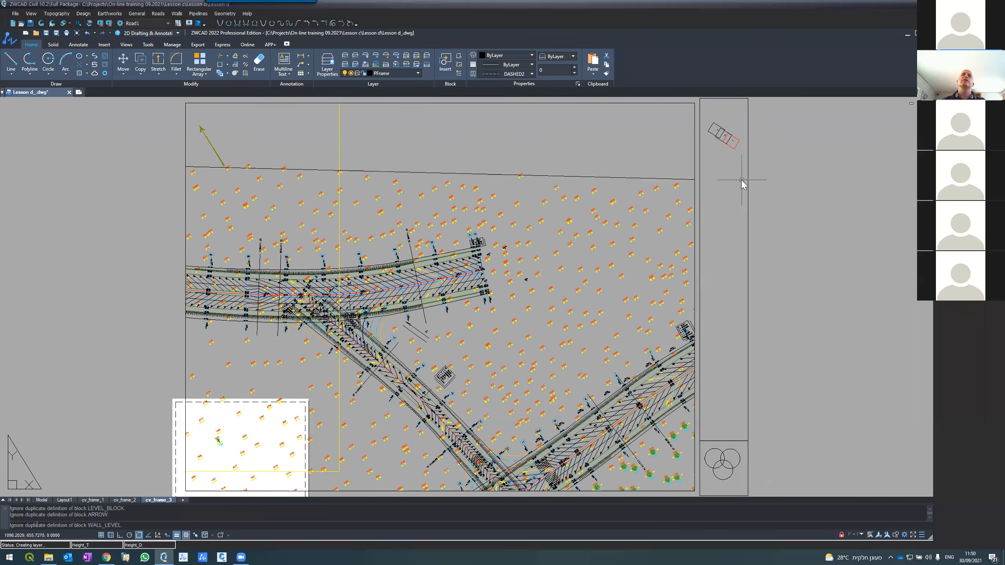
Check the key plan on the cv_frame_3 sheet and freeze the UNUSED layer to hide the yellow frame outlines
{"action": "scroll", "coordinate": [730, 127], "scroll_direction": "up", "scroll_amount": 8}
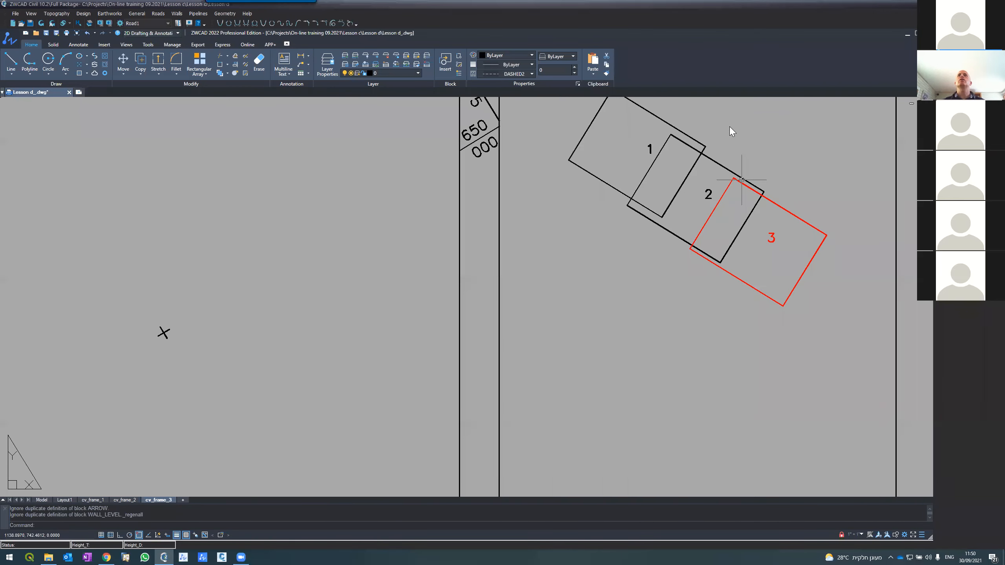
{"action": "scroll", "coordinate": [615, 205], "scroll_direction": "down", "scroll_amount": 9}
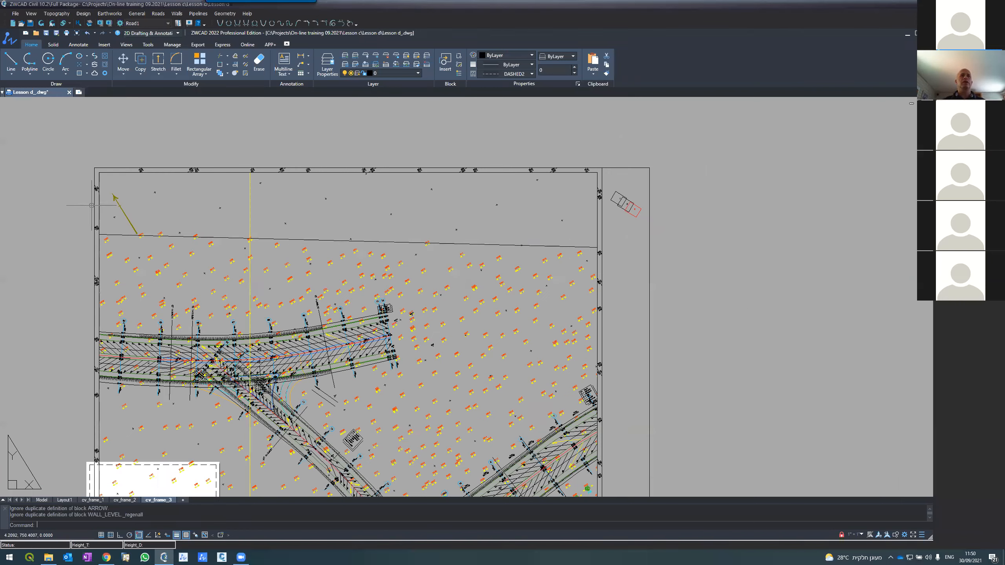
{"action": "left_click", "coordinate": [327, 64]}
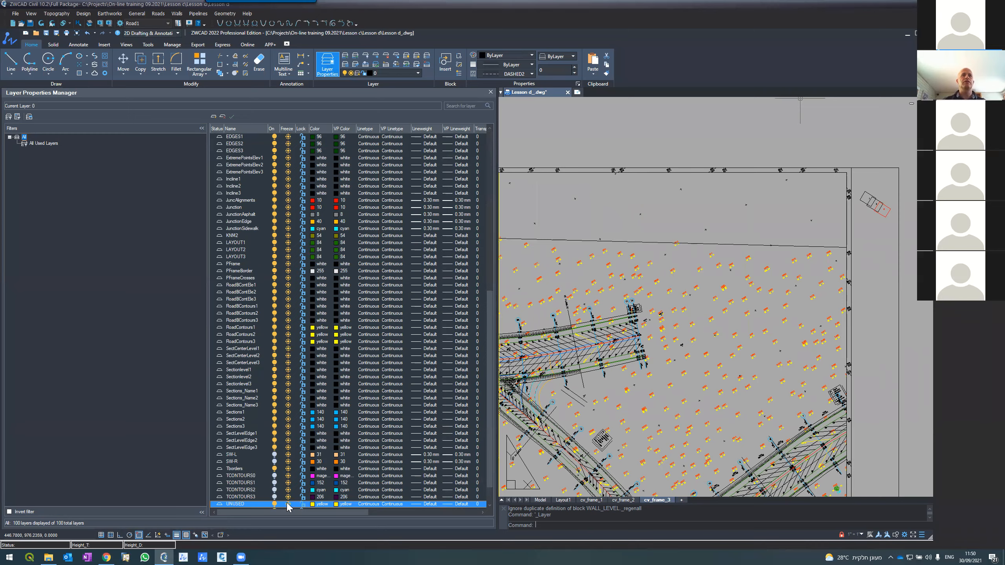
{"action": "left_click", "coordinate": [490, 92]}
Apply the Bullzip PDF Printer and A0 landscape plot settings to the cv_frame_3 layout without plotting it
{"action": "scroll", "coordinate": [352, 253], "scroll_direction": "down", "scroll_amount": 2}
{"action": "type", "text": "plot"}
{"action": "key", "text": "Return"}
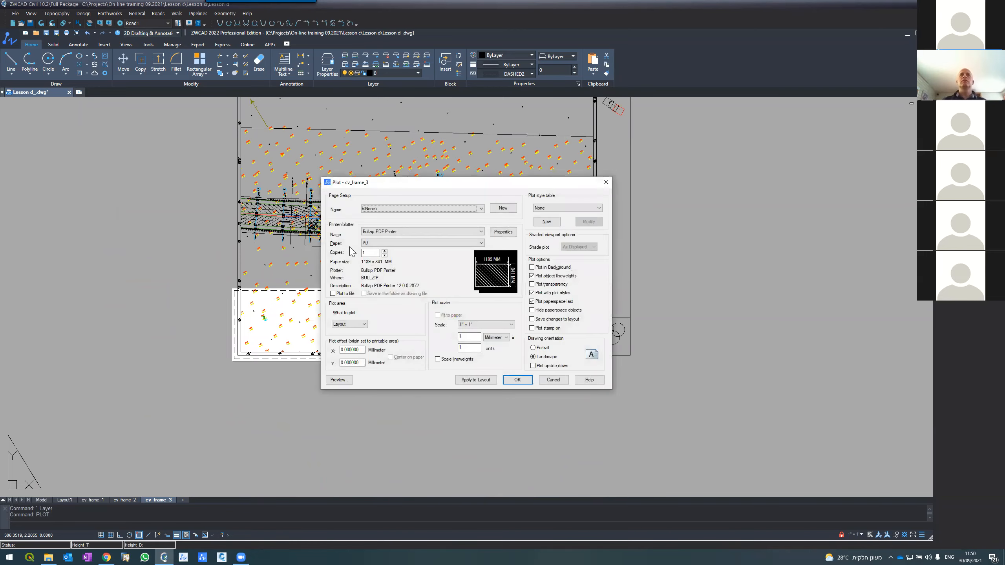
{"action": "left_click", "coordinate": [467, 382]}
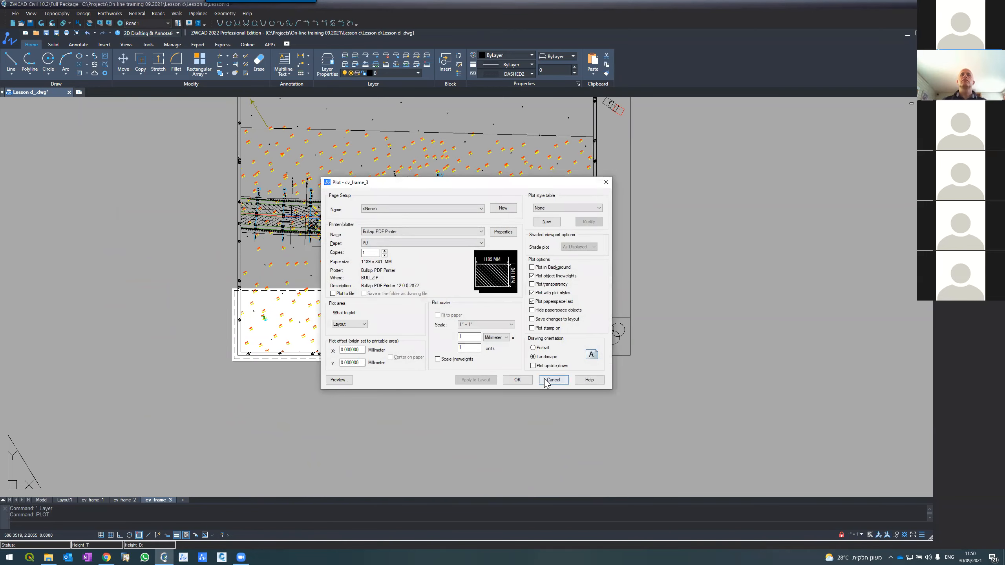
{"action": "left_click", "coordinate": [548, 381]}
{"action": "scroll", "coordinate": [313, 251], "scroll_direction": "down", "scroll_amount": 2}
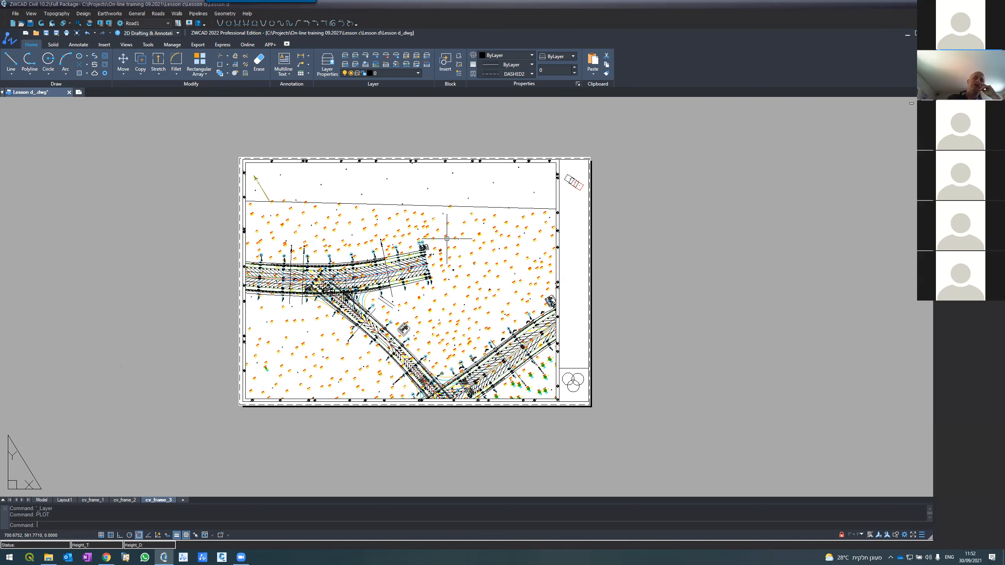
Open logo.dwg from the ZWCAD Civil 10.2 documents folder, view its contents, close it and return to the Lesson d_ drawing
{"action": "left_click", "coordinate": [50, 556]}
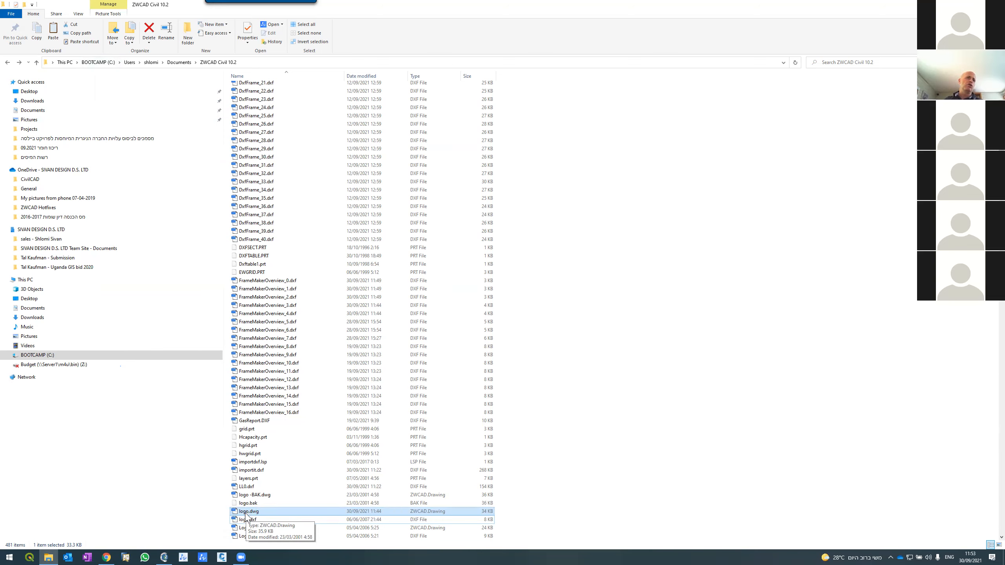
{"action": "double_click", "coordinate": [245, 513]}
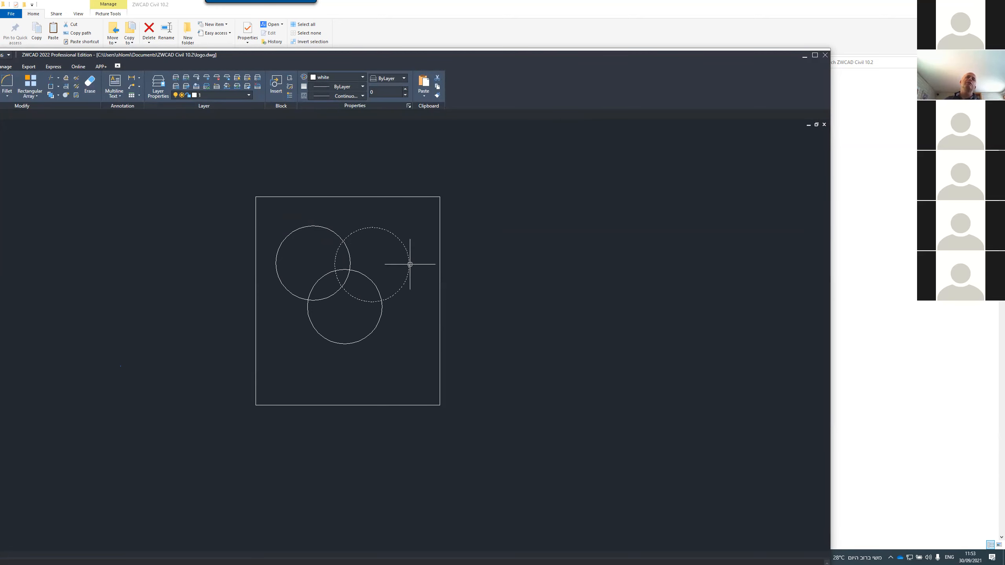
{"action": "left_click", "coordinate": [824, 55]}
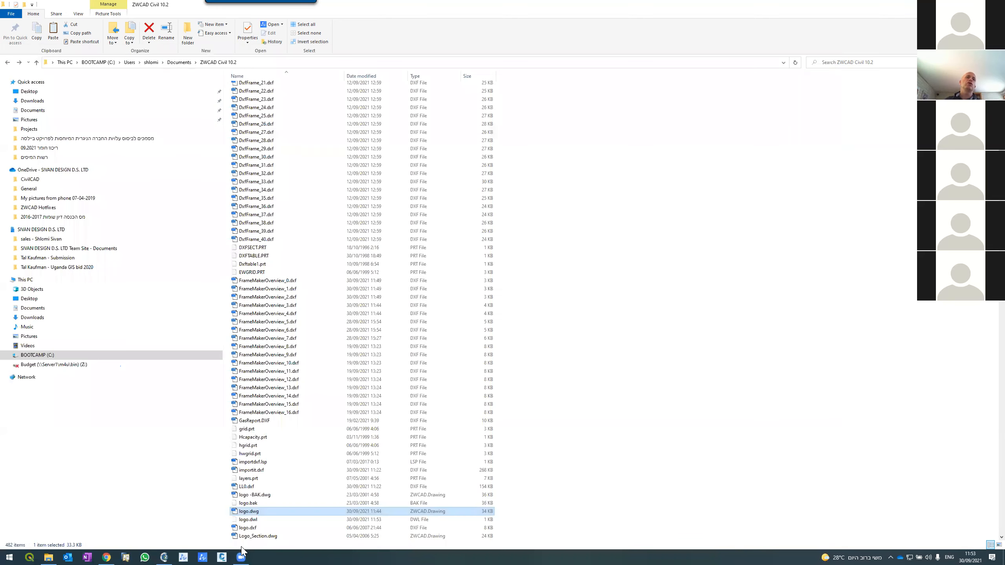
{"action": "left_click", "coordinate": [161, 552]}
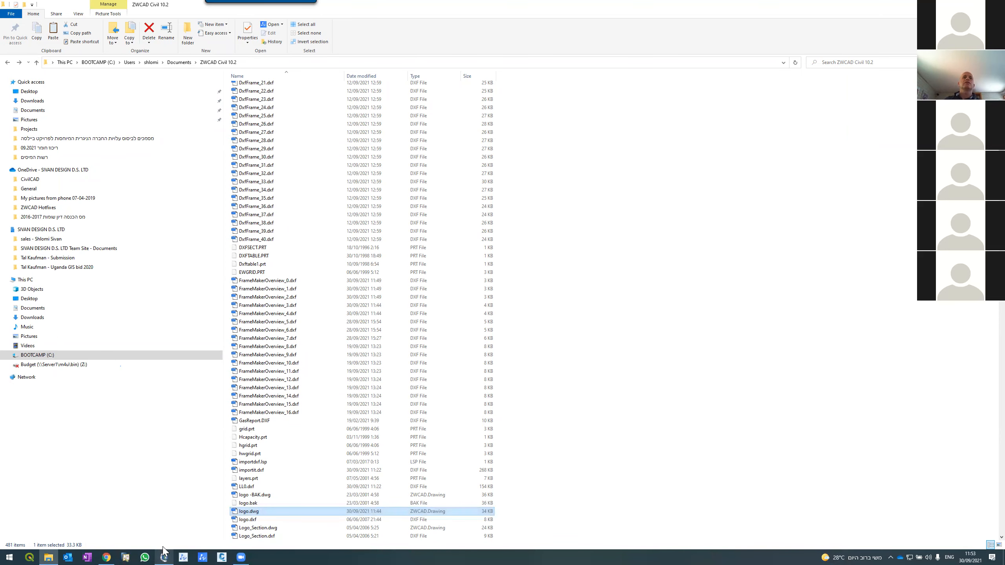
{"action": "key", "text": "super+d"}
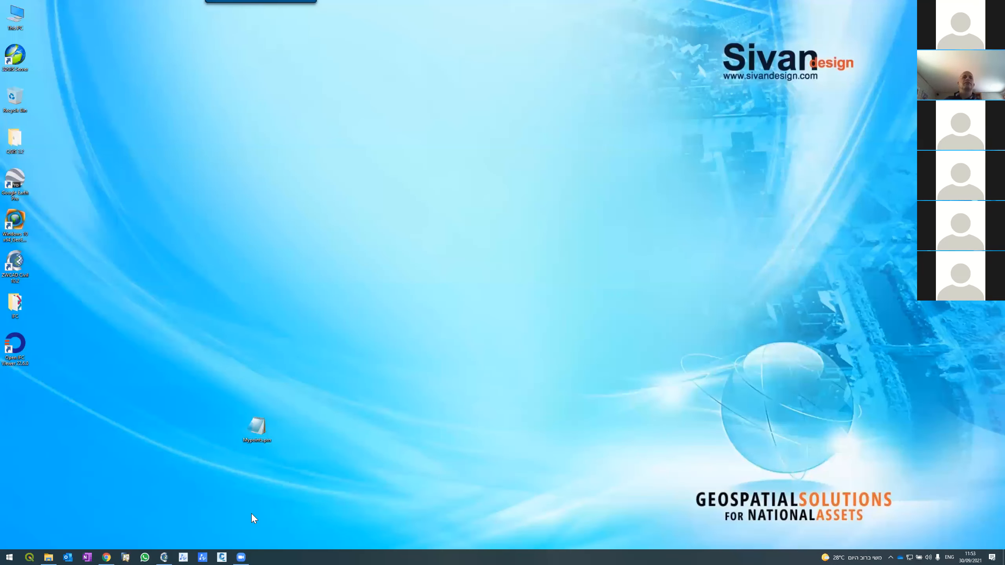
{"action": "left_click", "coordinate": [162, 554]}
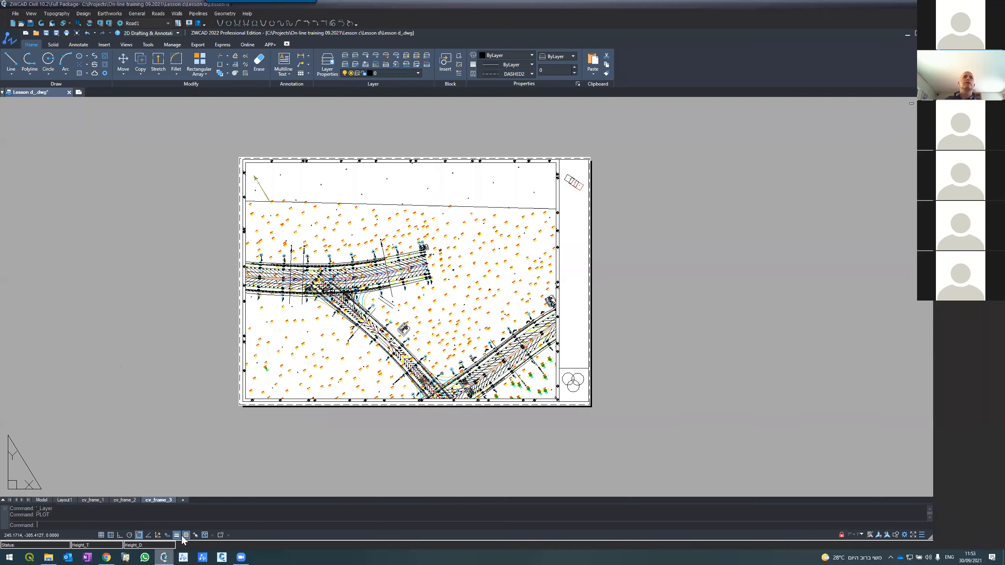
Examine the logo box, title column and coordinate border labels at the lower-right corner of the cv_frame_3 sheet
{"action": "scroll", "coordinate": [582, 374], "scroll_direction": "up", "scroll_amount": 8}
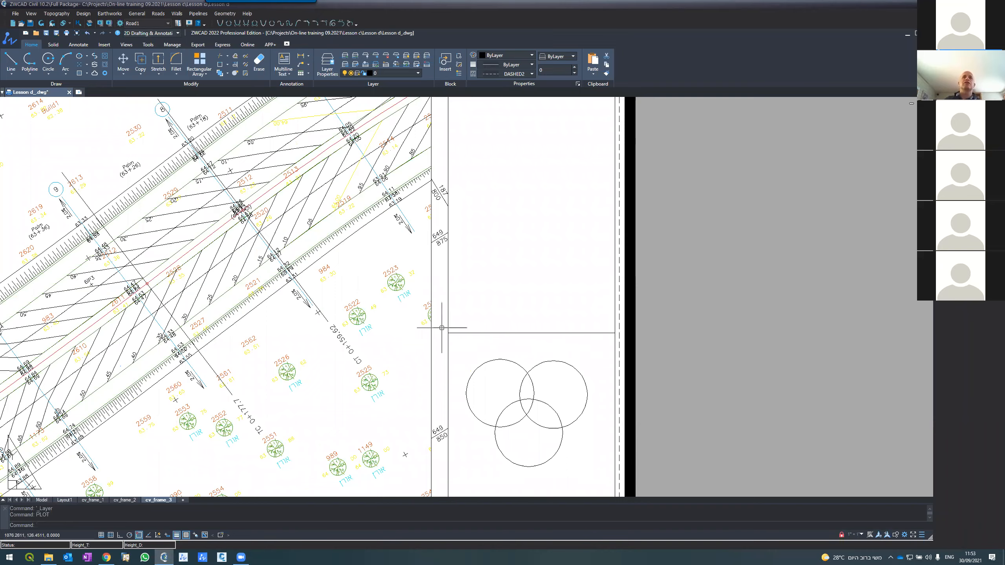
{"action": "scroll", "coordinate": [453, 349], "scroll_direction": "up", "scroll_amount": 8}
{"action": "scroll", "coordinate": [458, 357], "scroll_direction": "down", "scroll_amount": 10}
{"action": "scroll", "coordinate": [438, 437], "scroll_direction": "up", "scroll_amount": 6}
{"action": "scroll", "coordinate": [495, 439], "scroll_direction": "up", "scroll_amount": 5}
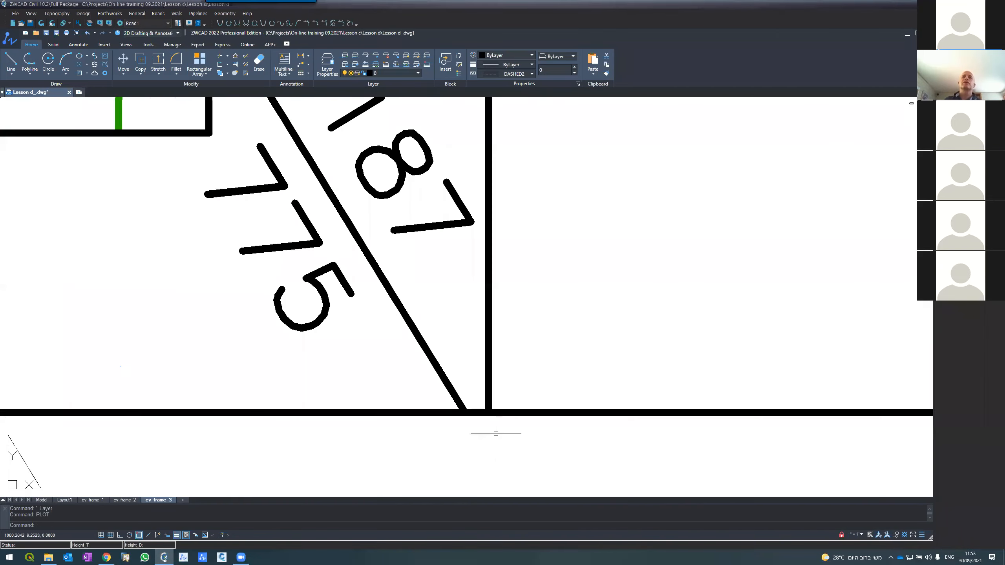
{"action": "scroll", "coordinate": [496, 433], "scroll_direction": "down", "scroll_amount": 9}
{"action": "scroll", "coordinate": [511, 392], "scroll_direction": "up", "scroll_amount": 6}
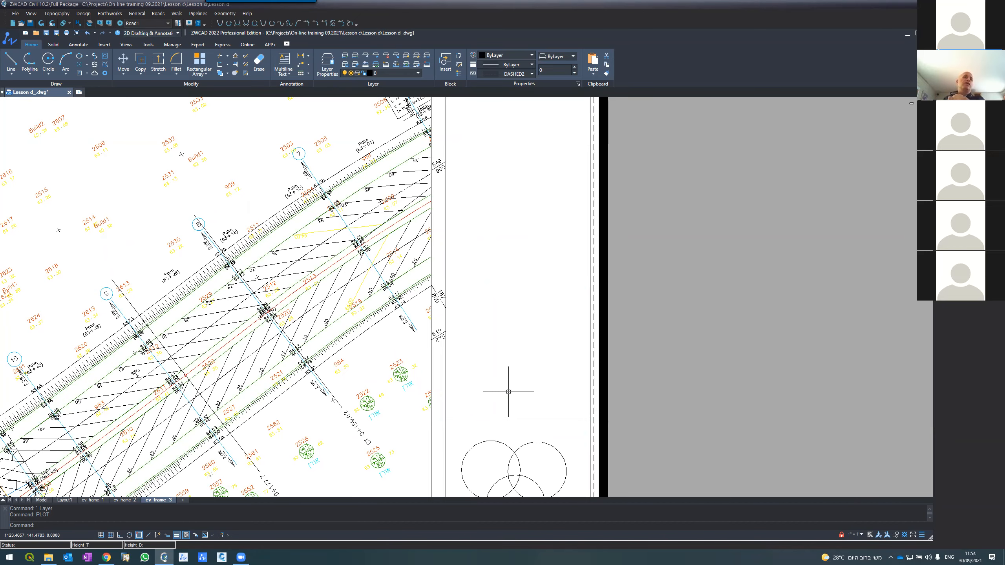
{"action": "scroll", "coordinate": [508, 392], "scroll_direction": "down", "scroll_amount": 1}
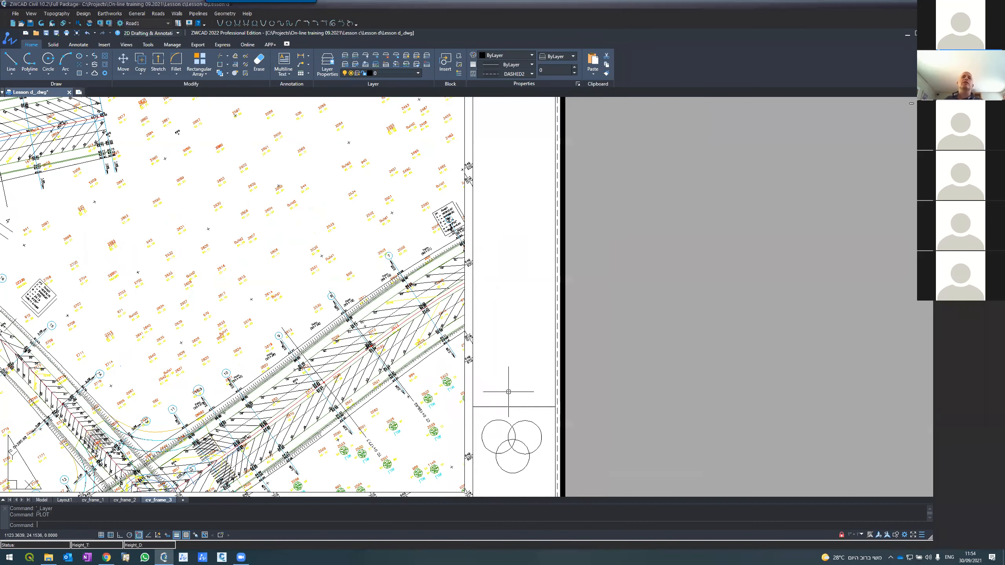
{"action": "scroll", "coordinate": [493, 446], "scroll_direction": "up", "scroll_amount": 2}
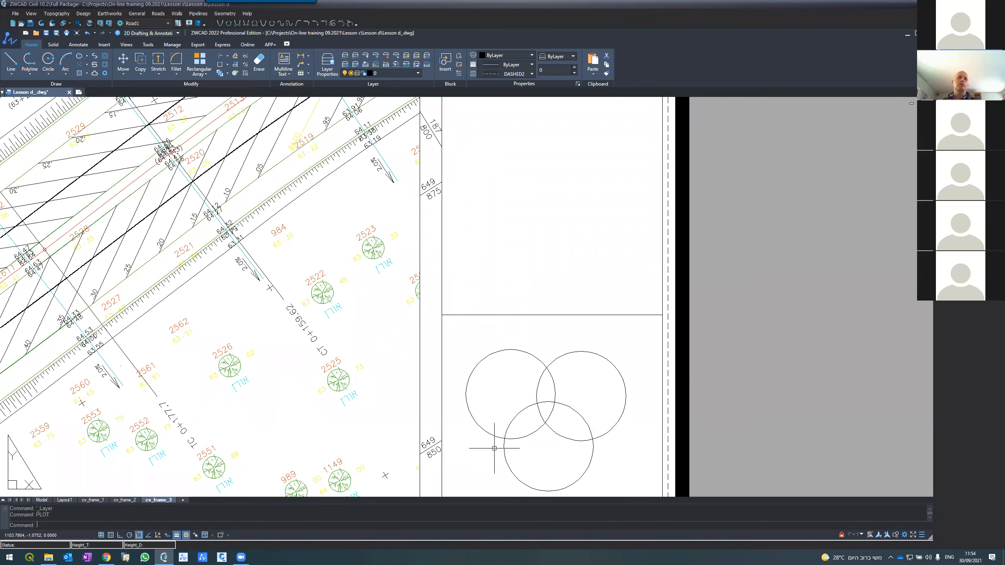
{"action": "scroll", "coordinate": [494, 448], "scroll_direction": "down", "scroll_amount": 4}
{"action": "scroll", "coordinate": [448, 281], "scroll_direction": "up", "scroll_amount": 3}
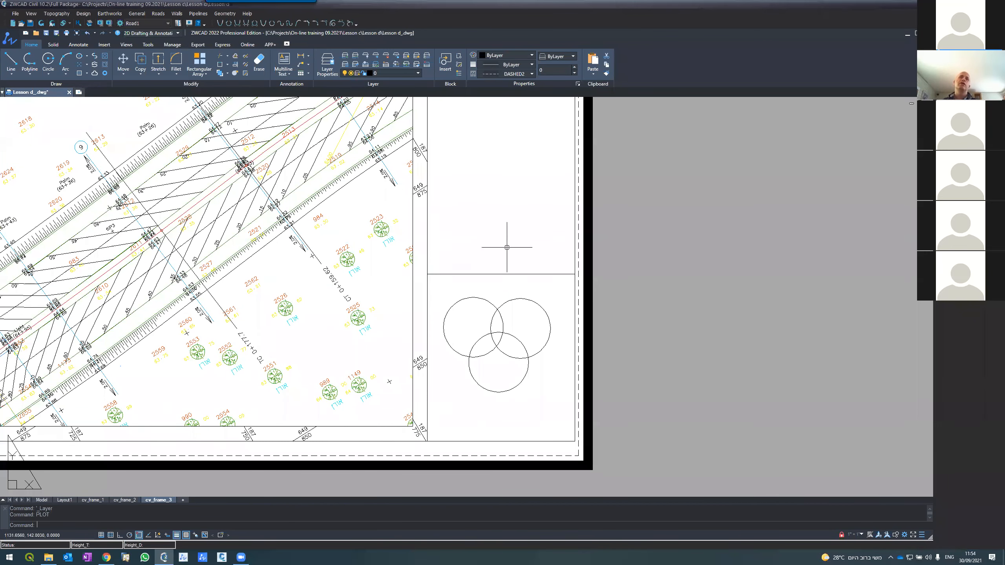
Inspect the three-circle logo and the frame corner beside the 187/775 coordinate label on the cv_frame_3 sheet
{"action": "scroll", "coordinate": [467, 393], "scroll_direction": "up", "scroll_amount": 3}
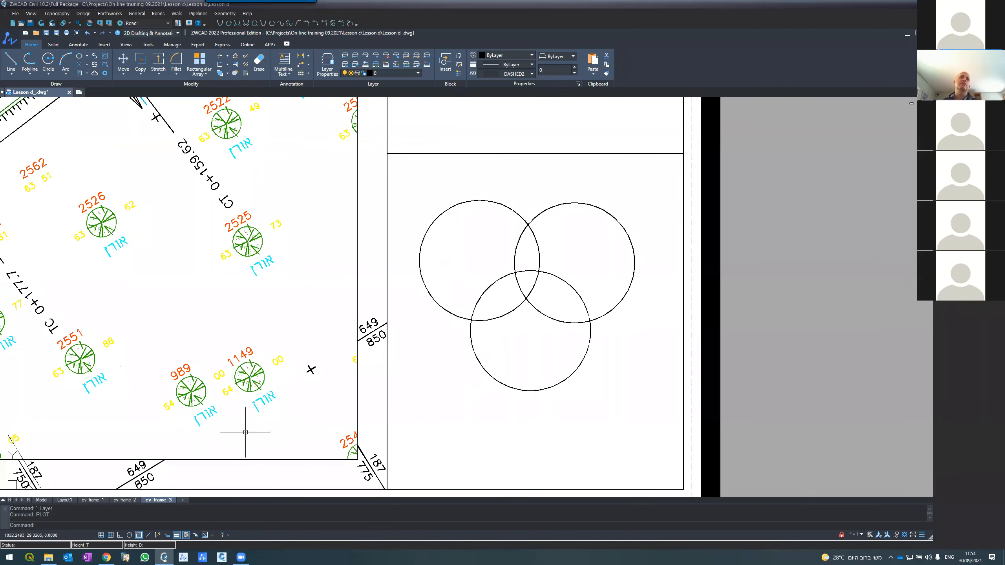
{"action": "scroll", "coordinate": [265, 365], "scroll_direction": "down", "scroll_amount": 3}
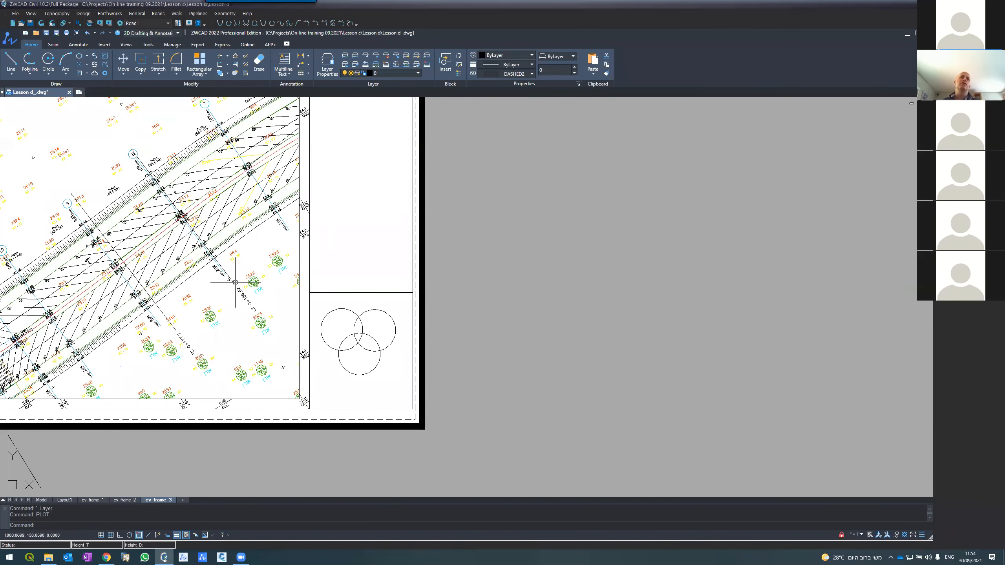
{"action": "scroll", "coordinate": [264, 382], "scroll_direction": "up", "scroll_amount": 3}
{"action": "scroll", "coordinate": [264, 383], "scroll_direction": "down", "scroll_amount": 5}
{"action": "scroll", "coordinate": [262, 392], "scroll_direction": "up", "scroll_amount": 2}
{"action": "scroll", "coordinate": [261, 394], "scroll_direction": "up", "scroll_amount": 5}
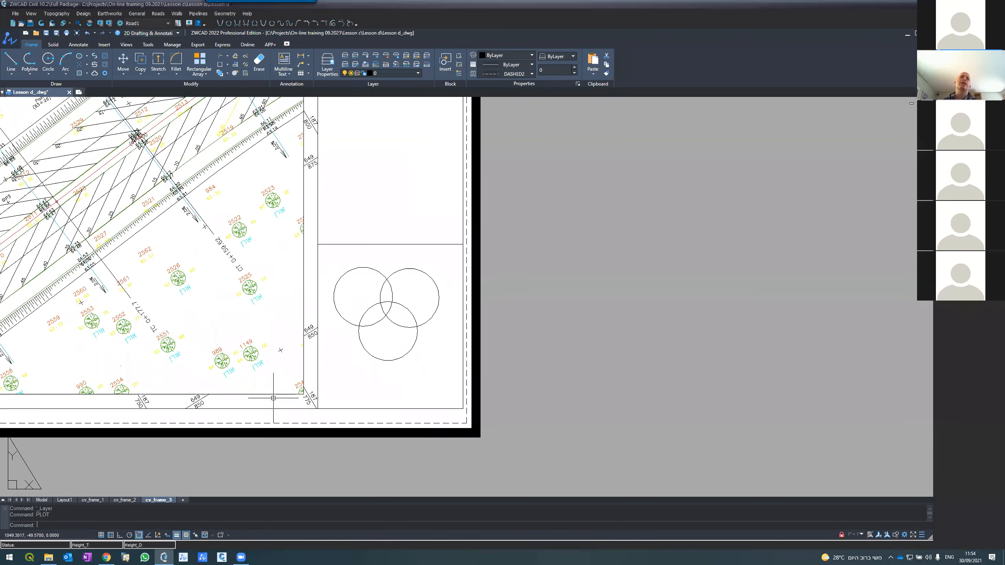
{"action": "scroll", "coordinate": [396, 426], "scroll_direction": "up", "scroll_amount": 3}
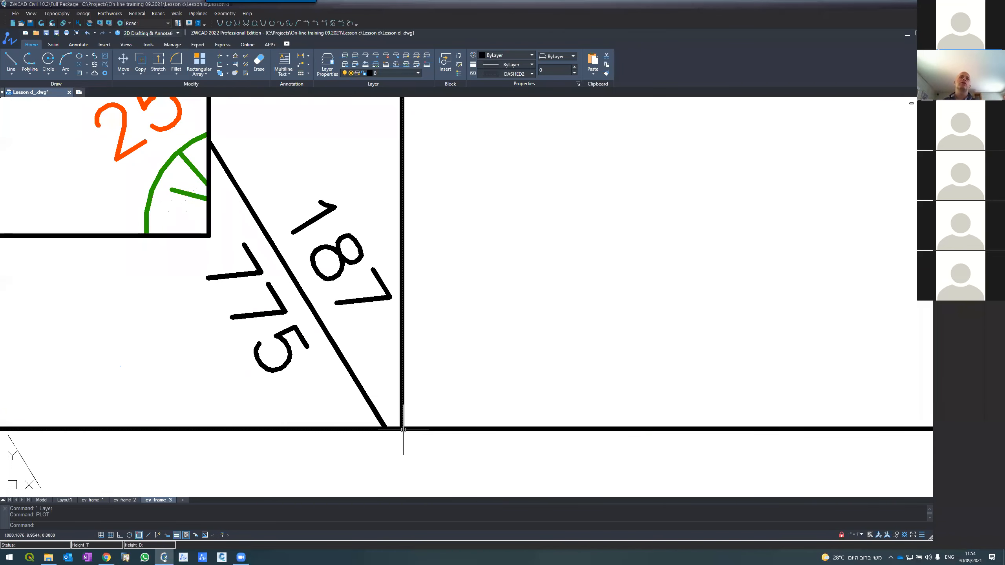
{"action": "scroll", "coordinate": [399, 428], "scroll_direction": "down", "scroll_amount": 4}
{"action": "scroll", "coordinate": [399, 430], "scroll_direction": "down", "scroll_amount": 3}
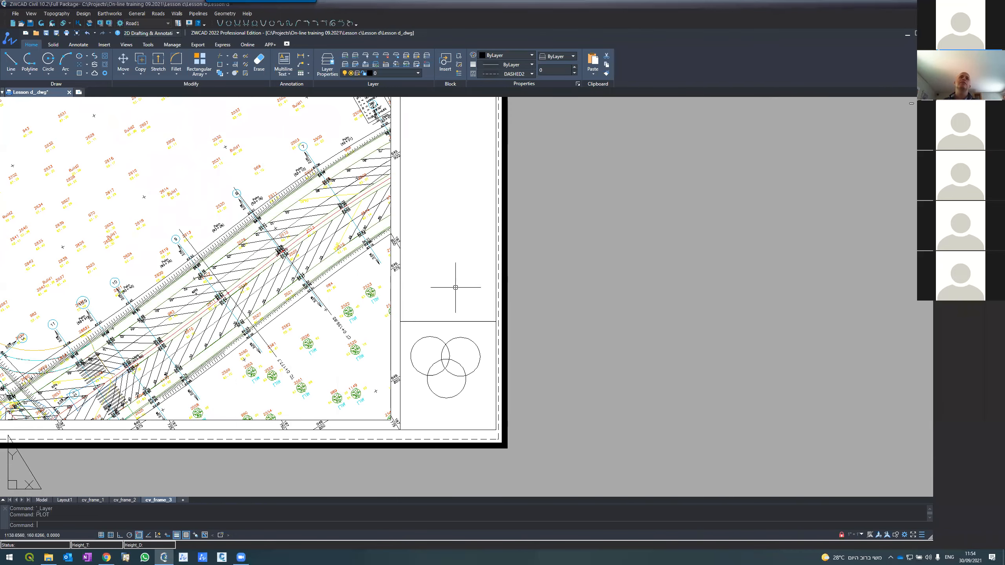
{"action": "scroll", "coordinate": [430, 340], "scroll_direction": "down", "scroll_amount": 1}
{"action": "scroll", "coordinate": [429, 339], "scroll_direction": "down", "scroll_amount": 3}
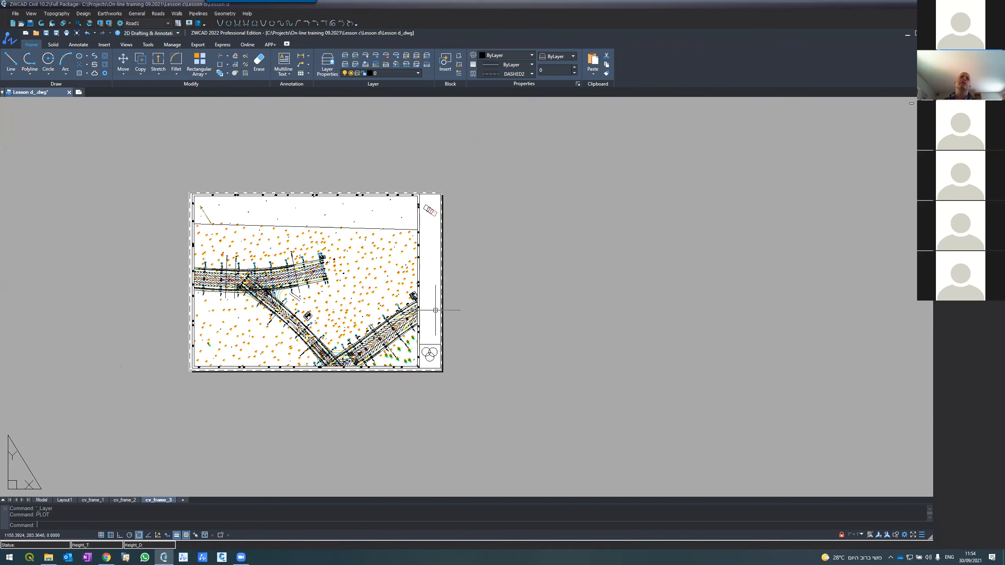
Review the whole cv_frame_3 sheet, checking the viewport's lower-right corner and the border around the logo box
{"action": "scroll", "coordinate": [440, 368], "scroll_direction": "up", "scroll_amount": 2}
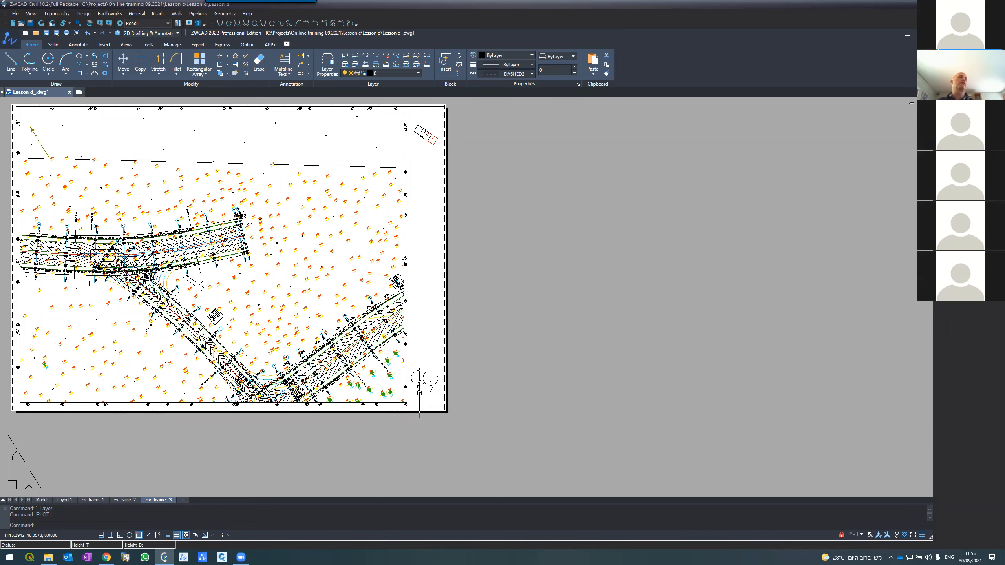
{"action": "scroll", "coordinate": [296, 248], "scroll_direction": "down", "scroll_amount": 1}
{"action": "scroll", "coordinate": [297, 248], "scroll_direction": "down", "scroll_amount": 3}
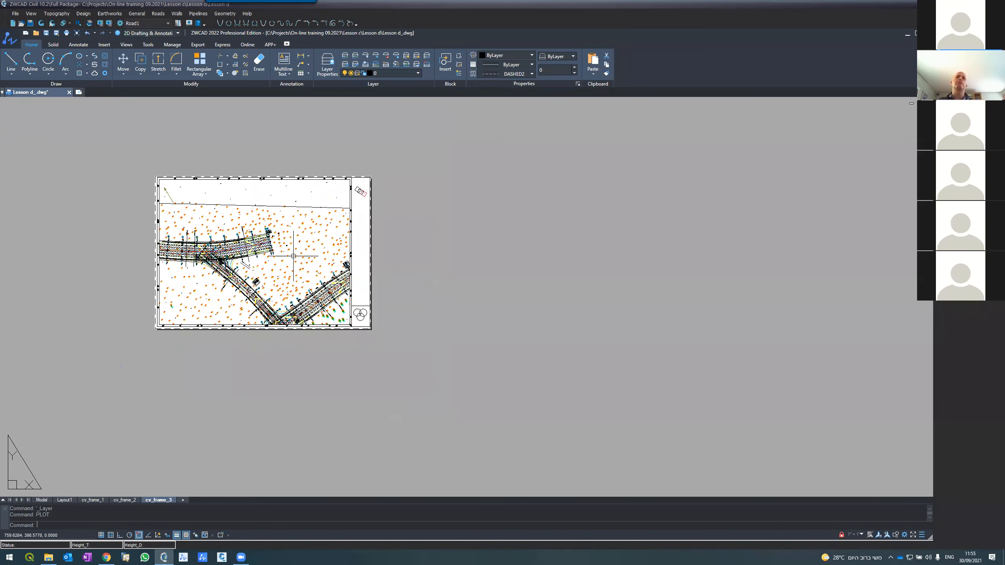
{"action": "scroll", "coordinate": [316, 289], "scroll_direction": "up", "scroll_amount": 6}
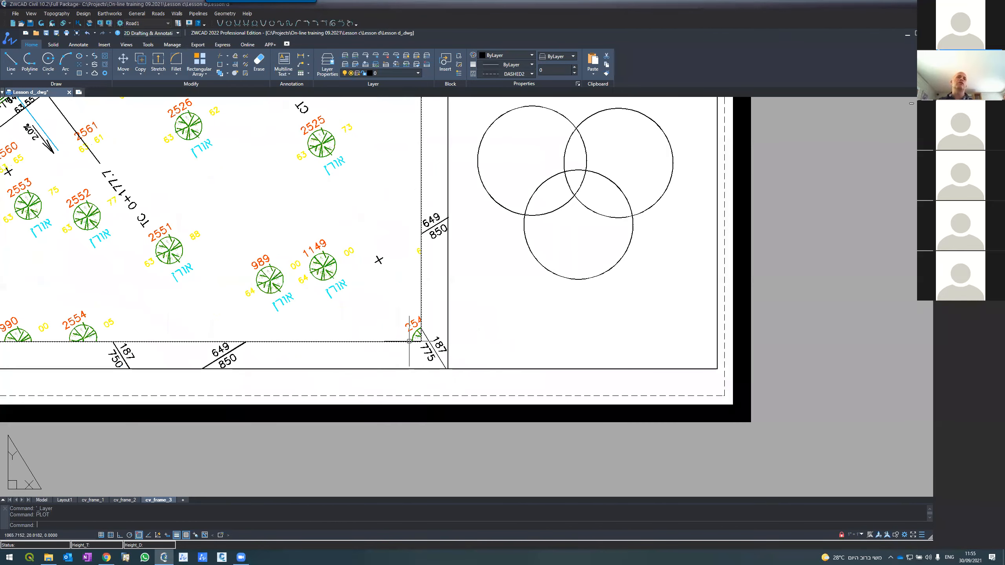
{"action": "scroll", "coordinate": [419, 345], "scroll_direction": "down", "scroll_amount": 4}
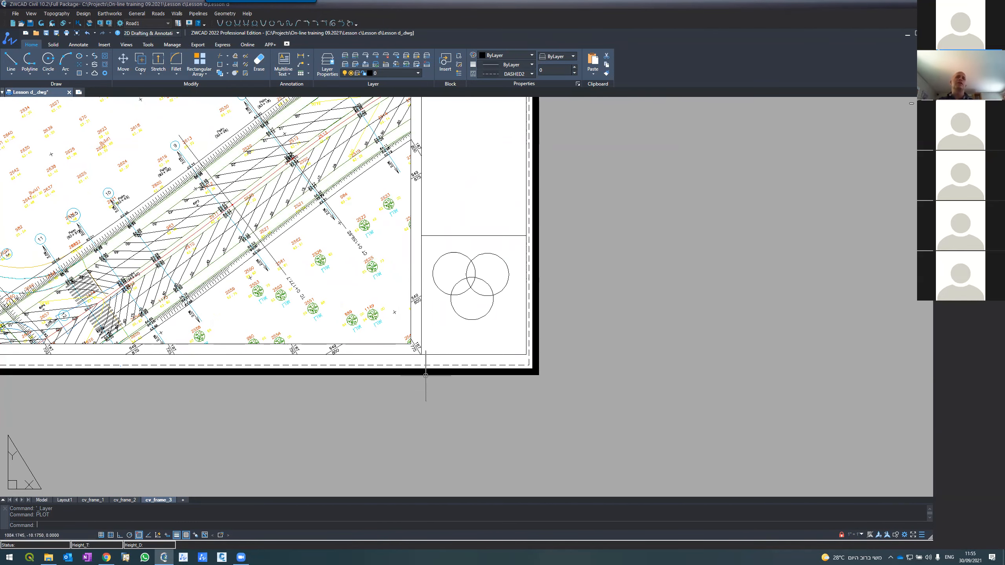
{"action": "scroll", "coordinate": [431, 431], "scroll_direction": "down", "scroll_amount": 5}
{"action": "scroll", "coordinate": [429, 440], "scroll_direction": "down", "scroll_amount": 4}
{"action": "scroll", "coordinate": [425, 437], "scroll_direction": "up", "scroll_amount": 3}
{"action": "scroll", "coordinate": [425, 435], "scroll_direction": "down", "scroll_amount": 4}
{"action": "scroll", "coordinate": [425, 435], "scroll_direction": "up", "scroll_amount": 1}
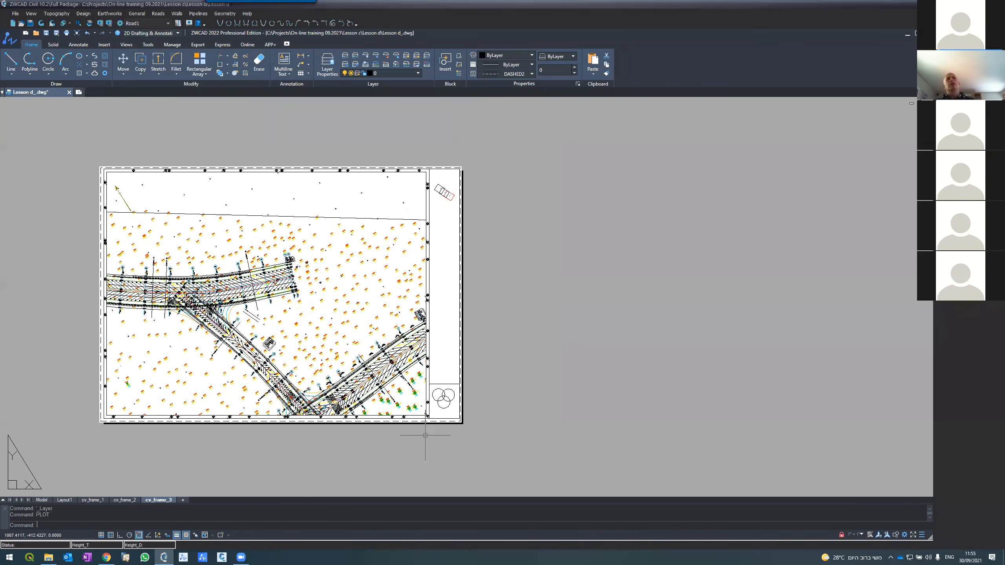